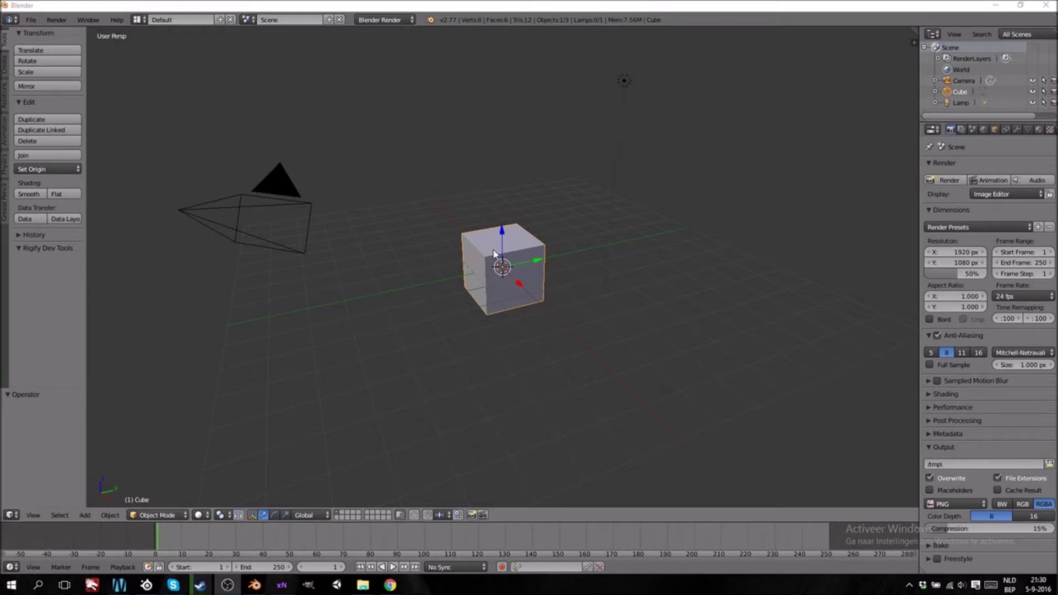
Delete the default cube and open the recent file DummyGood.blend.
key("x")
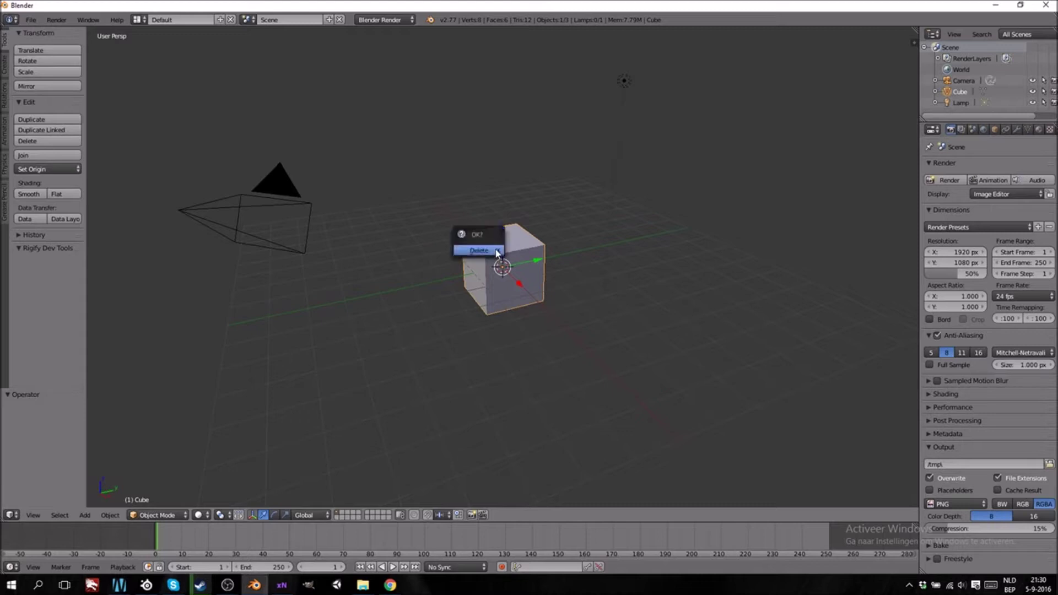
left_click(493, 252)
left_click(31, 19)
mouse_move(57, 62)
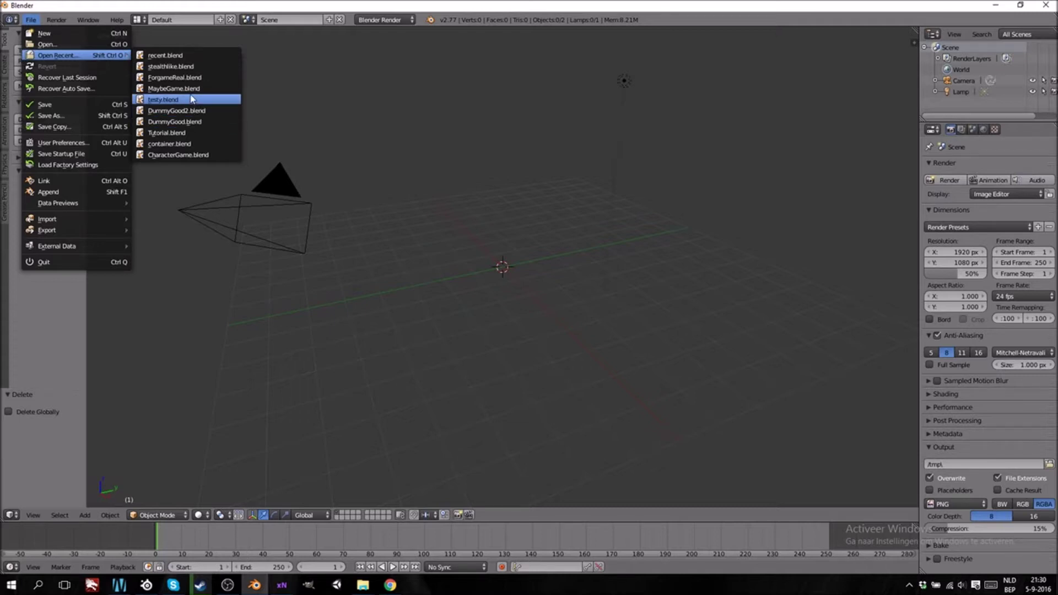
left_click(196, 122)
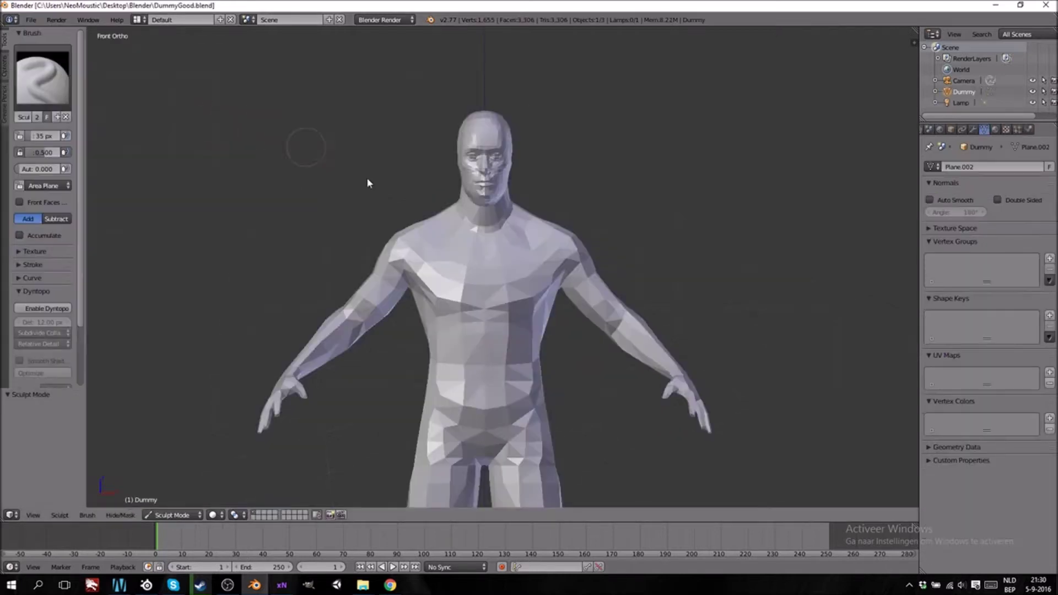
Switch the dummy model from Sculpt Mode to Object Mode.
left_click(190, 509)
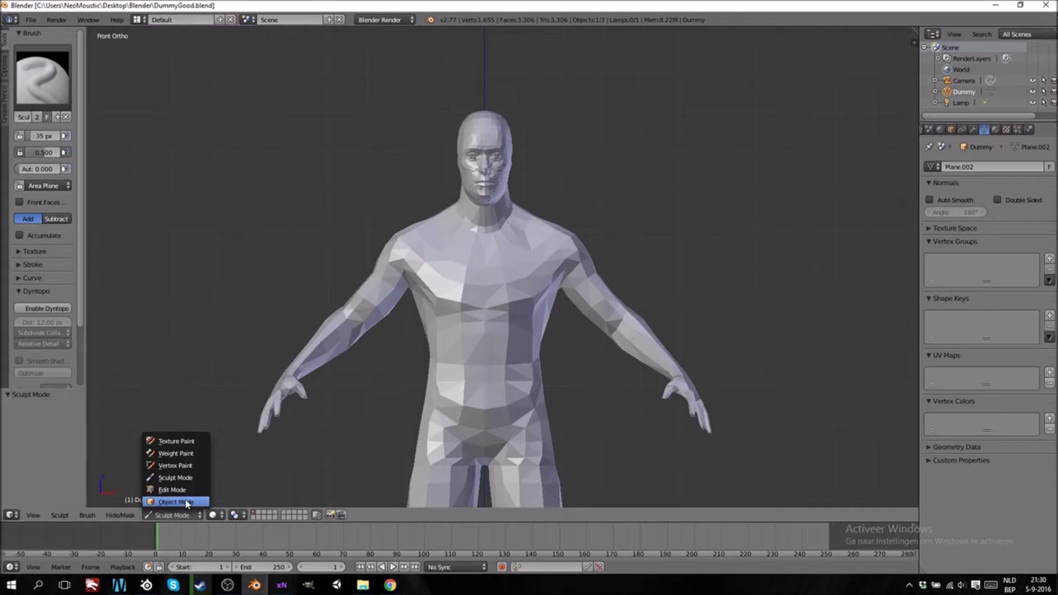
left_click(185, 501)
Examine the dummy's whole body in front view, from the feet up to the head and shoulders.
scroll(390, 331, "down", 5)
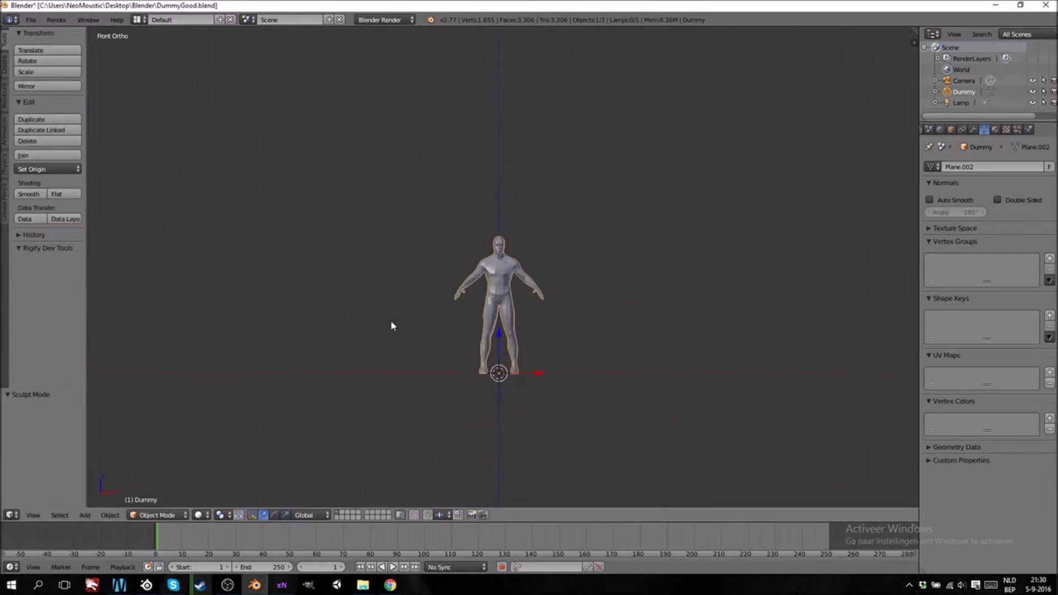
scroll(485, 249, "up", 4)
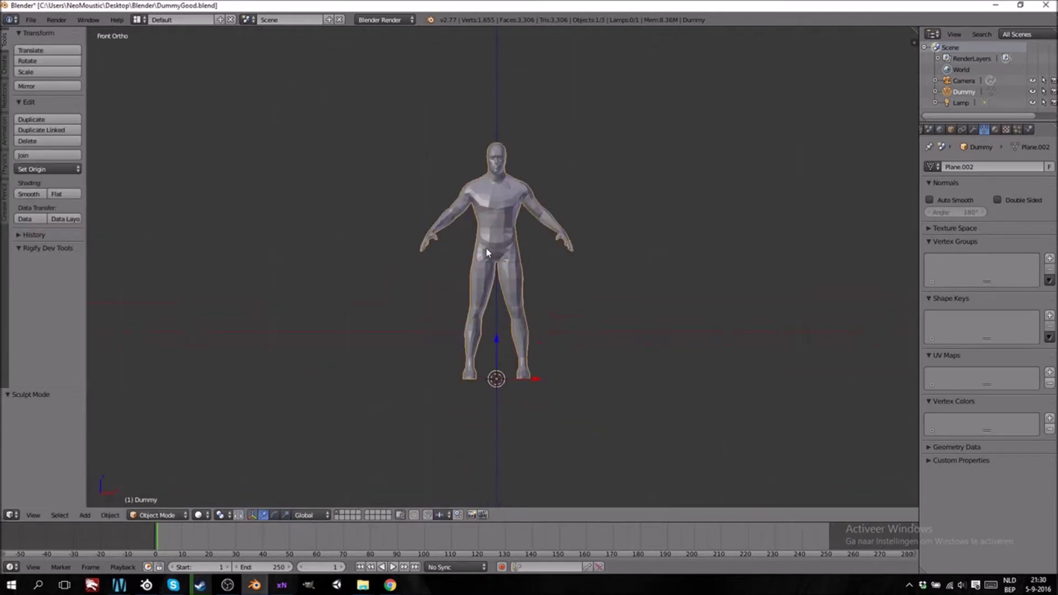
scroll(486, 252, "up", 2, "shift")
scroll(492, 234, "up", 6)
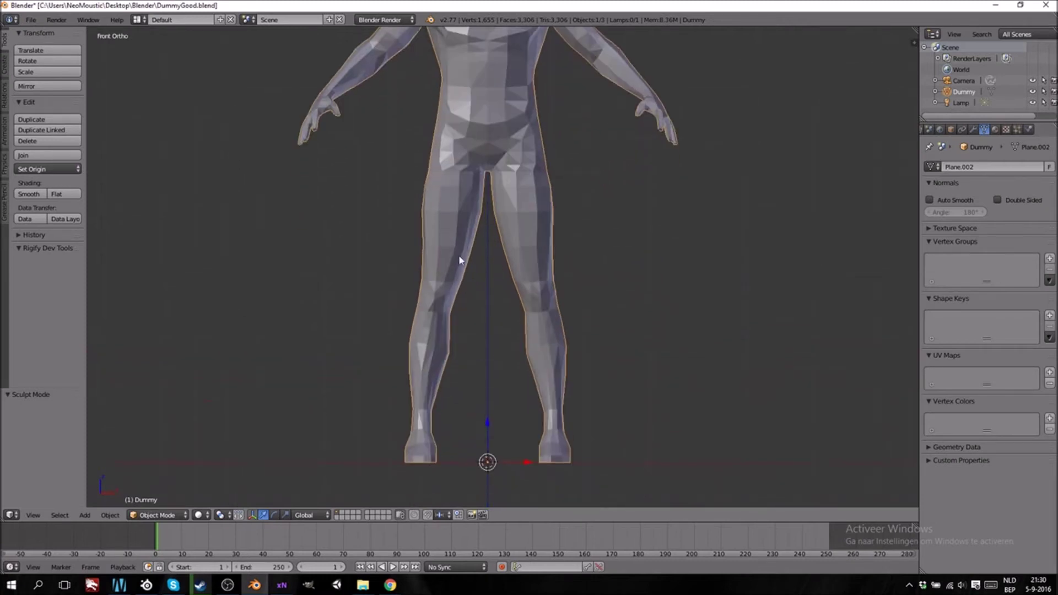
scroll(442, 255, "down", 7)
scroll(441, 255, "up", 3, "shift")
scroll(460, 283, "up", 4)
scroll(516, 260, "down", 2)
scroll(515, 256, "down", 3, "shift")
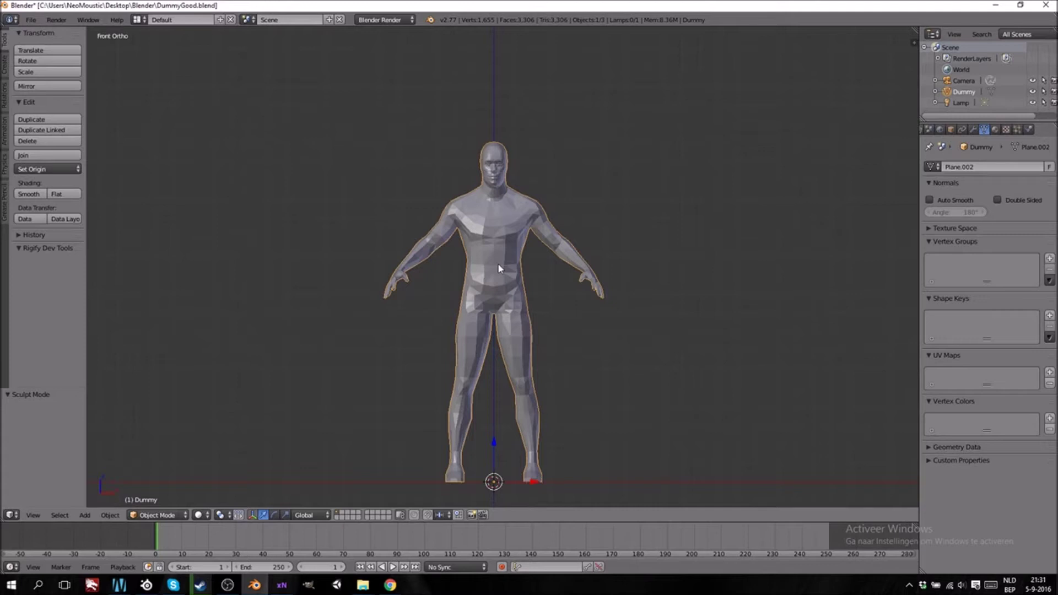
scroll(504, 259, "up", 2)
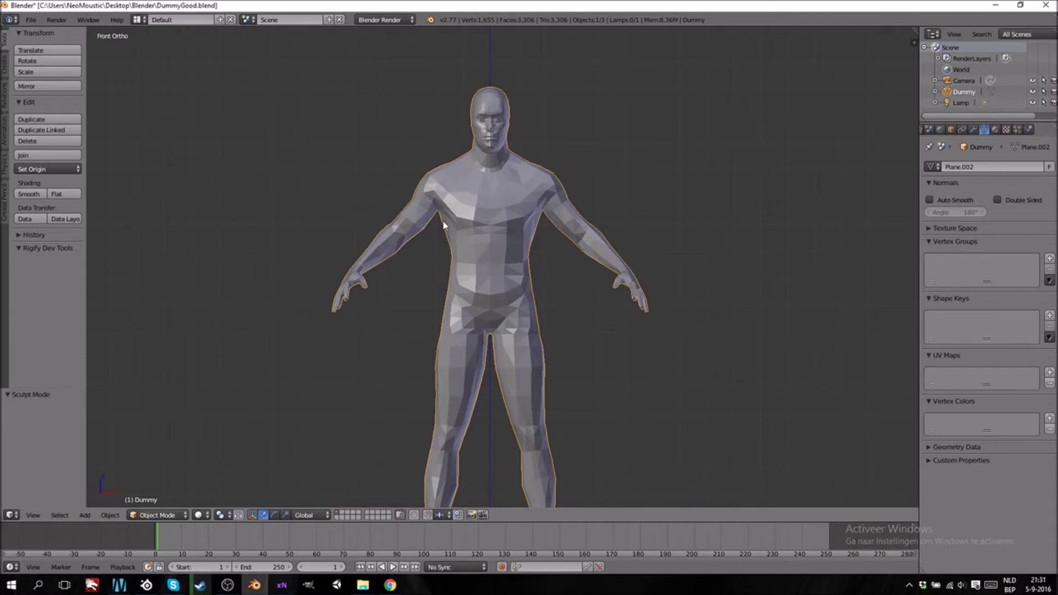
scroll(487, 199, "up", 4, "shift")
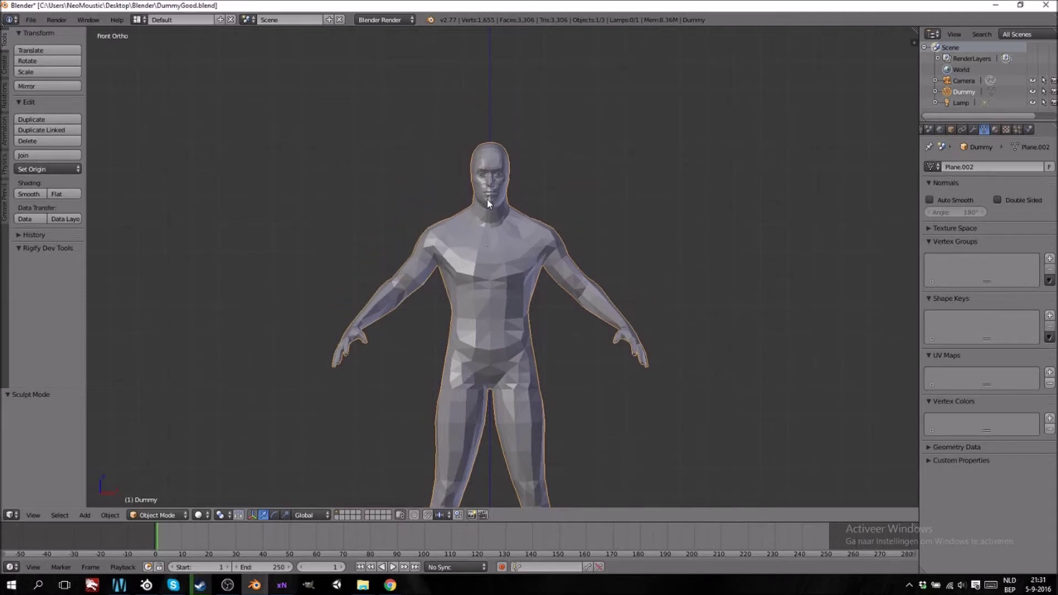
scroll(487, 199, "up", 2)
scroll(487, 199, "down", 2, "shift")
scroll(487, 204, "down", 3, "shift")
scroll(487, 203, "down", 2)
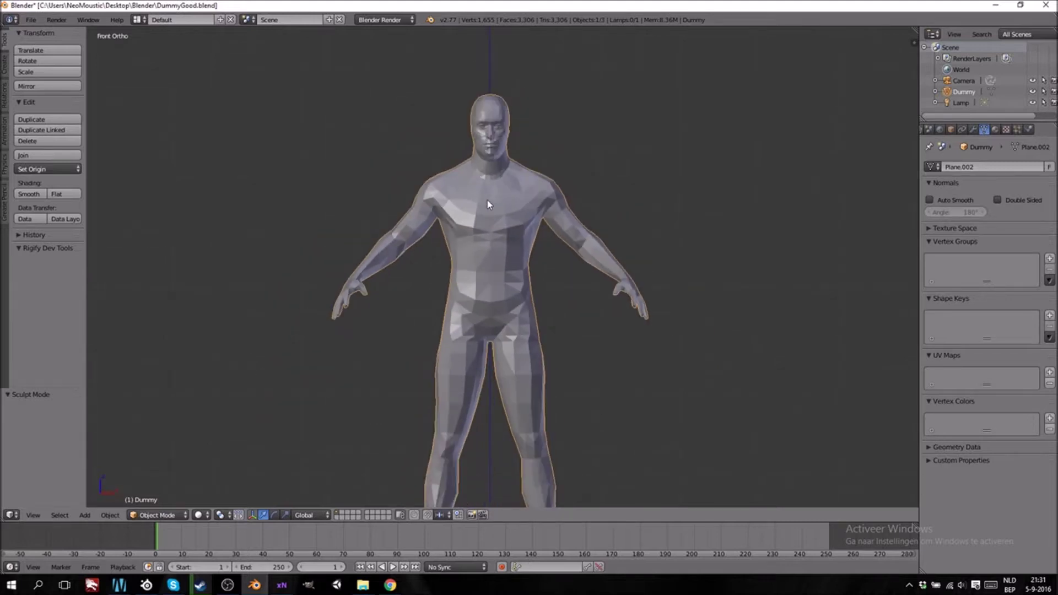
scroll(487, 203, "up", 3)
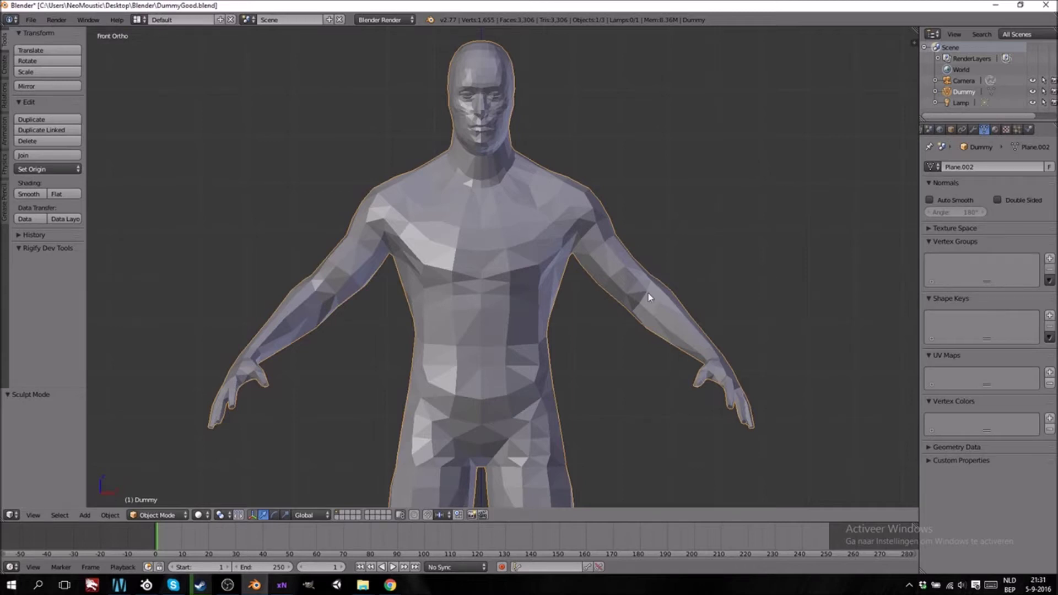
Examine the dummy's torso and arms at an angle, then its head, hips and legs in front view.
middle_click_drag(741, 334, 434, 338)
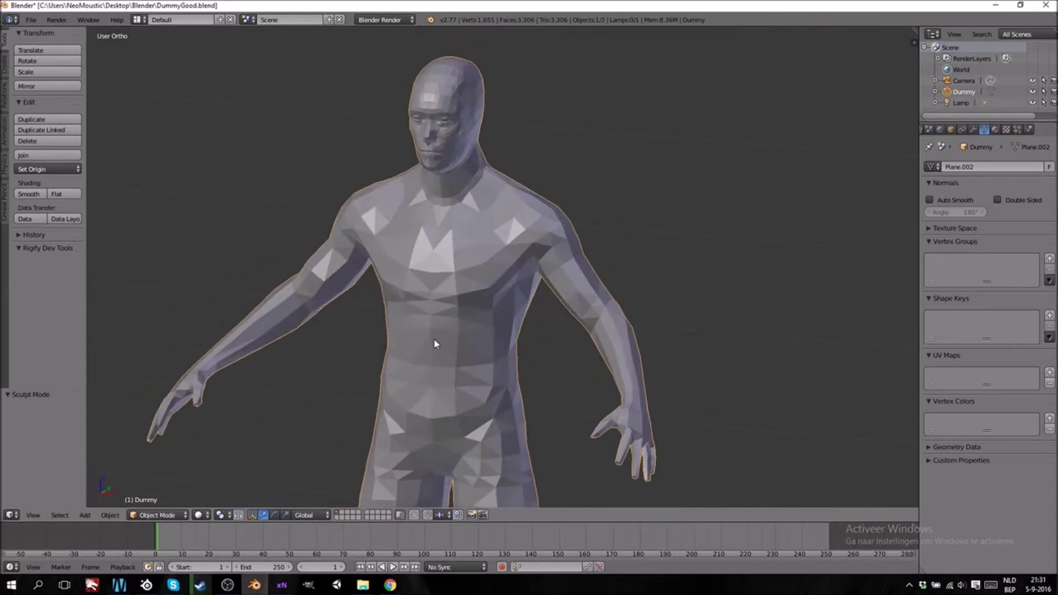
scroll(434, 338, "down", 3)
scroll(434, 338, "up", 3)
key("KP_1")
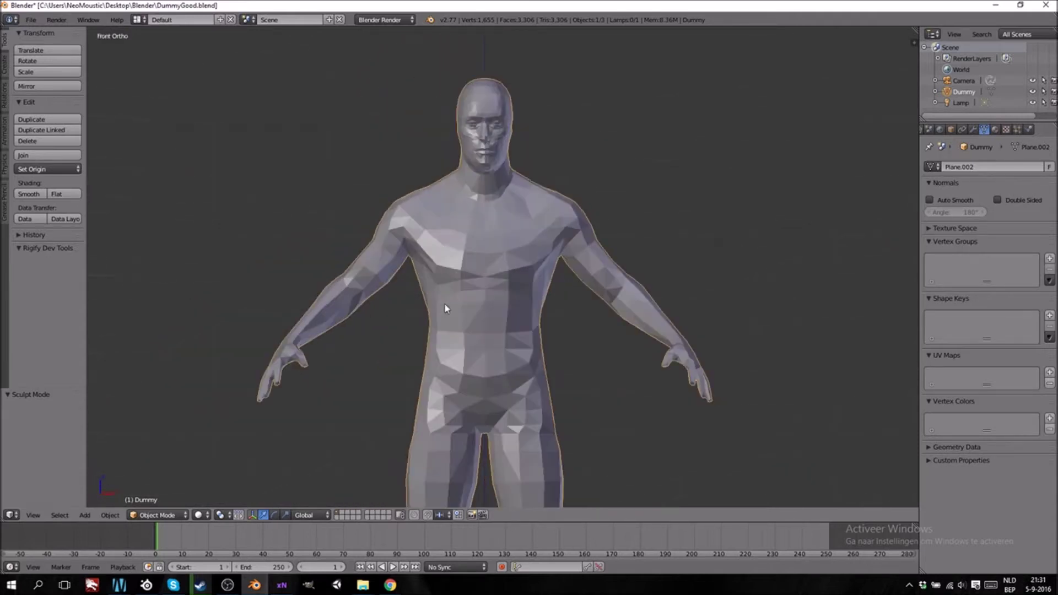
scroll(451, 302, "up", 1)
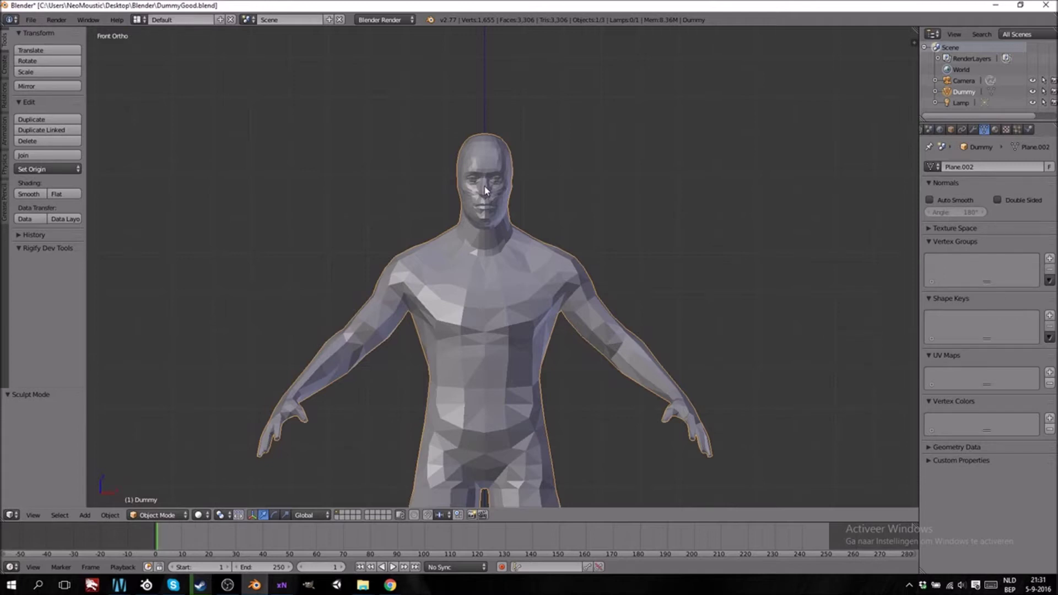
scroll(498, 277, "up", 2, "shift")
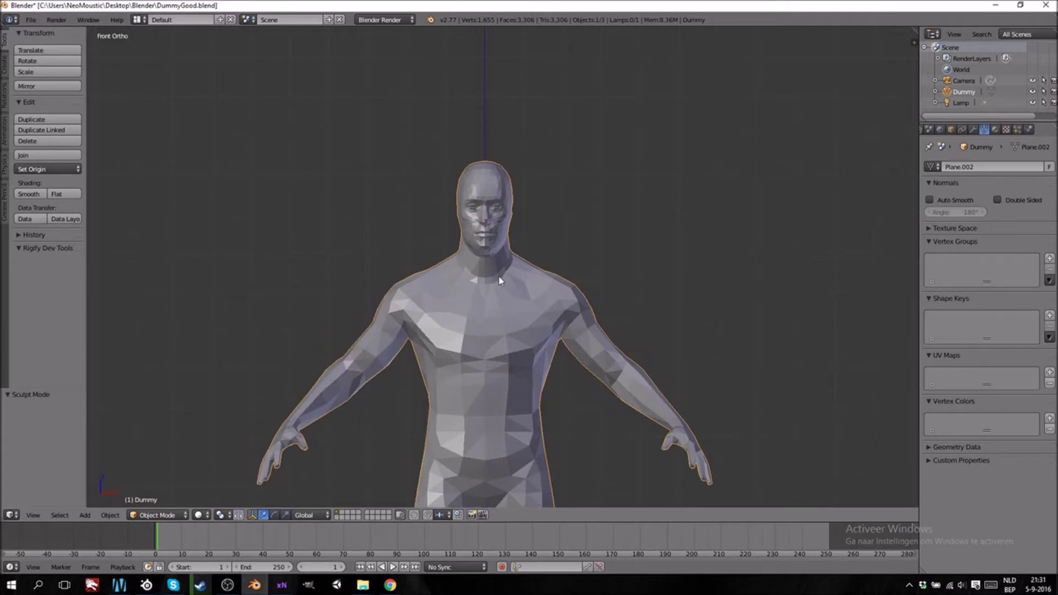
scroll(499, 280, "up", 1)
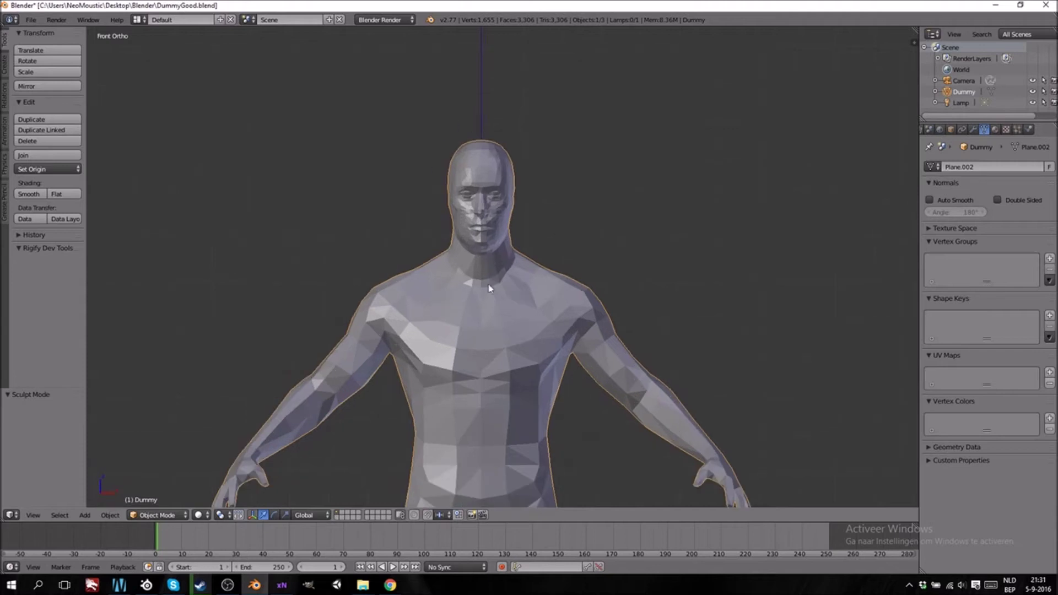
scroll(498, 323, "down", 2)
scroll(495, 307, "down", 2, "shift")
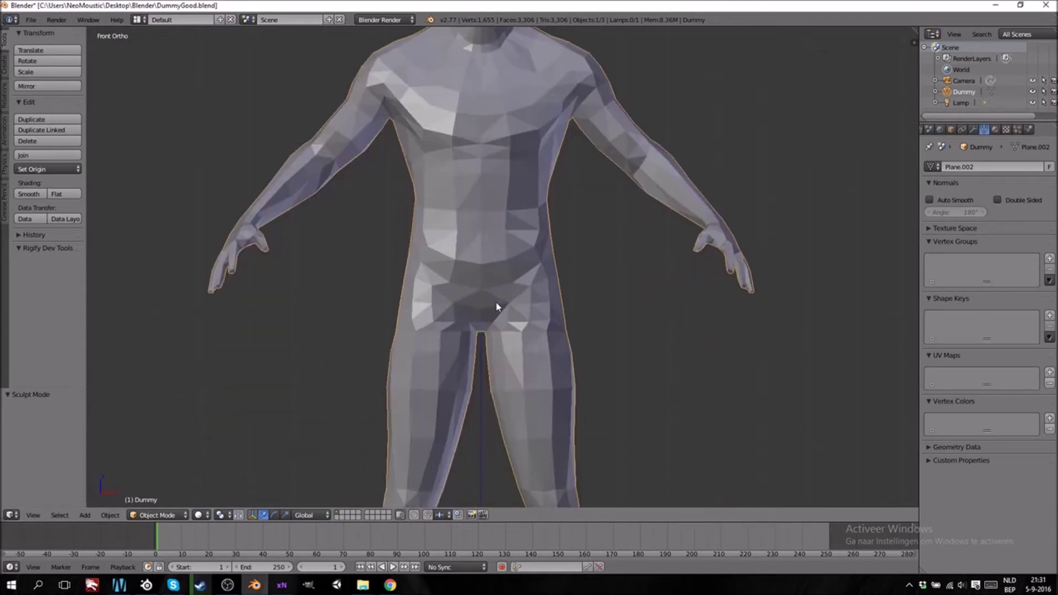
scroll(495, 307, "down", 5)
scroll(496, 307, "down", 2, "shift")
scroll(496, 307, "up", 2, "shift")
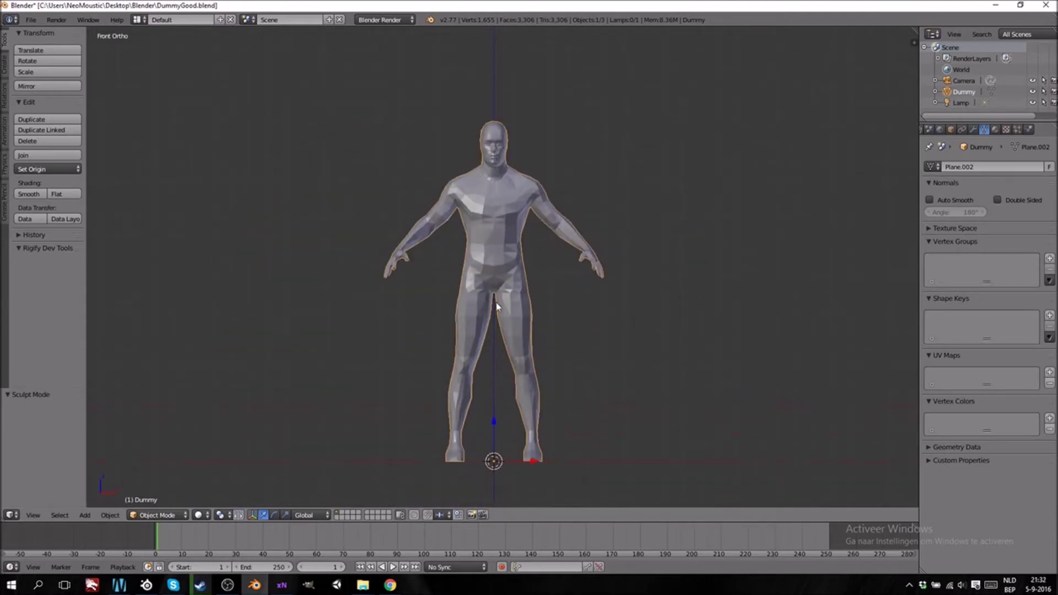
scroll(496, 307, "up", 3)
scroll(495, 307, "up", 2, "shift")
scroll(497, 302, "up", 2, "shift")
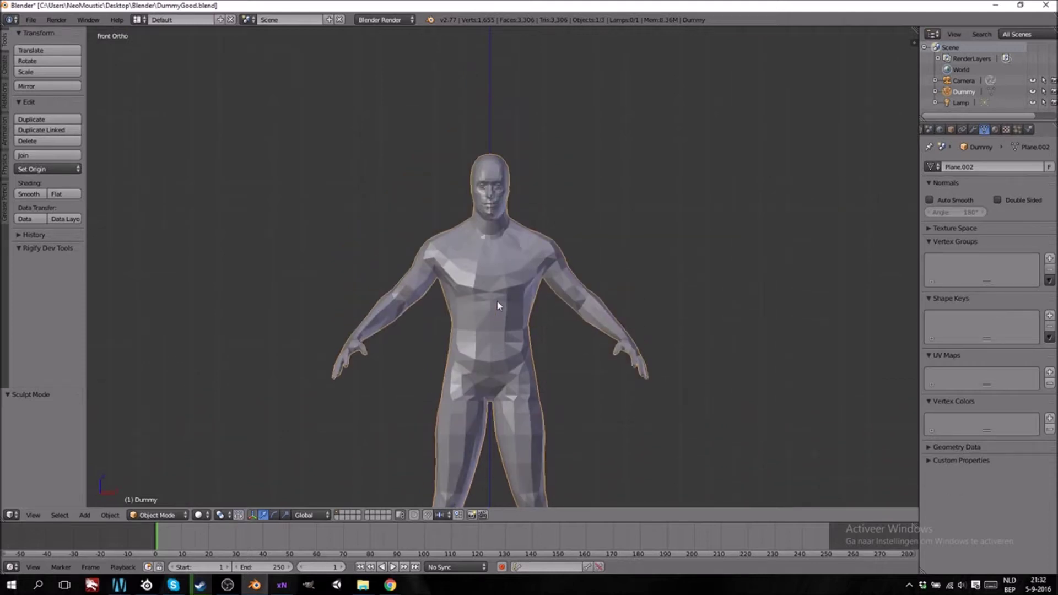
scroll(497, 302, "up", 2)
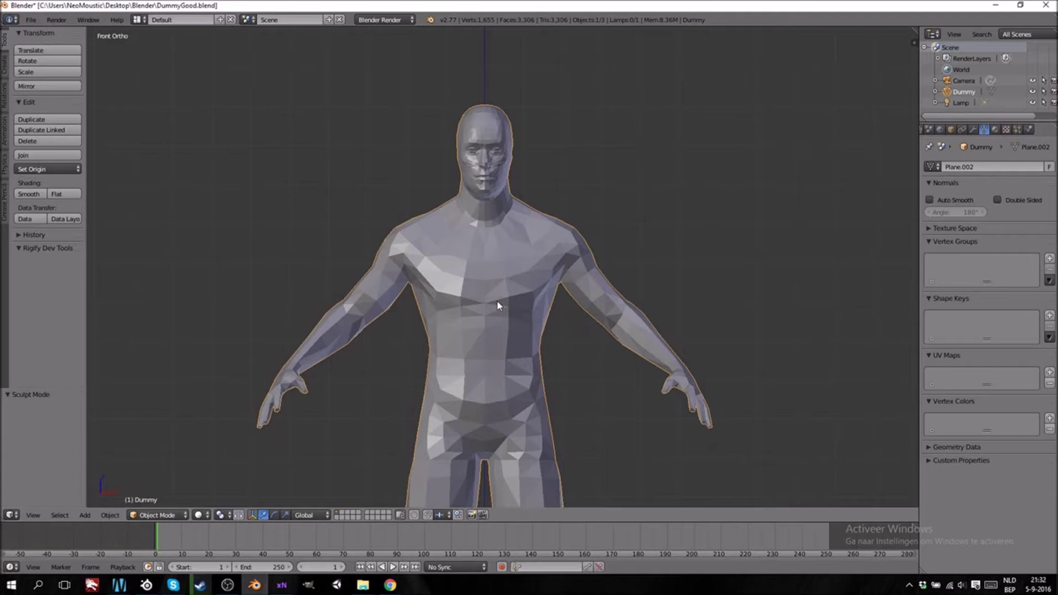
scroll(490, 296, "down", 4, "shift")
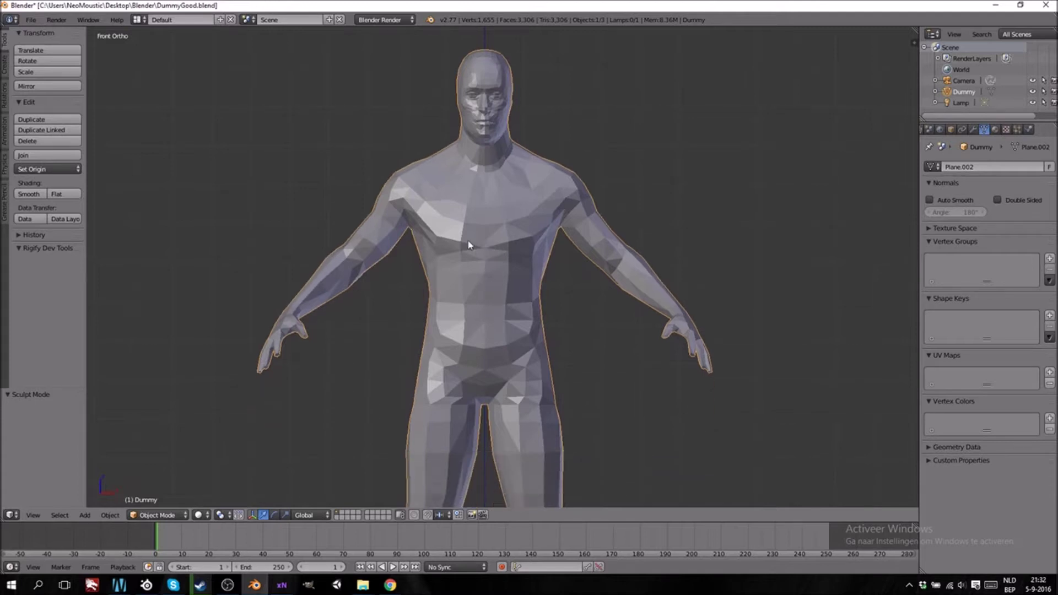
scroll(485, 270, "down", 8, "shift")
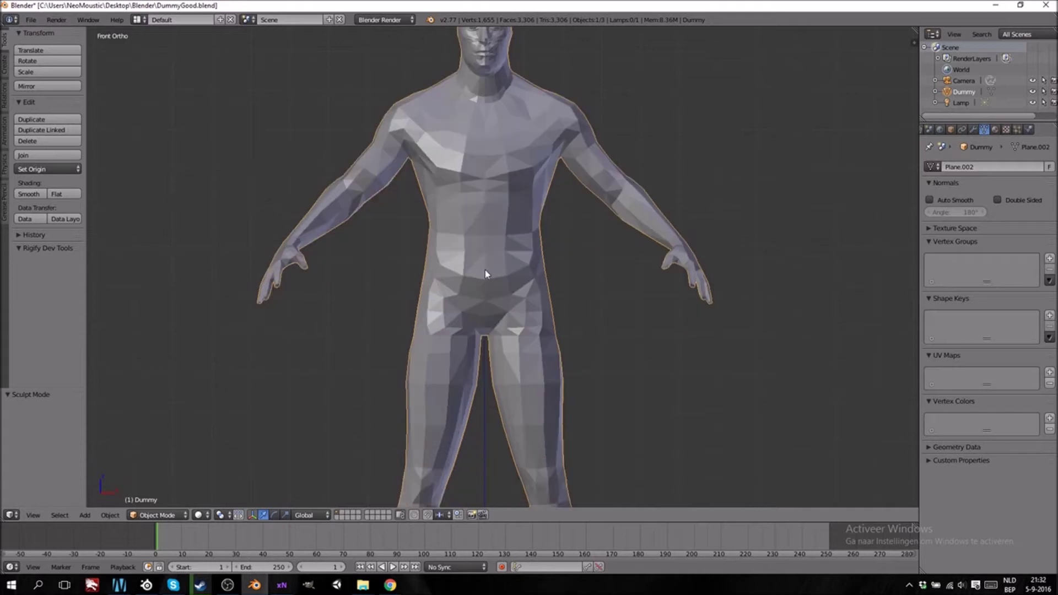
Duplicate the dummy and move the copy -2 units along the X axis.
scroll(485, 270, "down", 7)
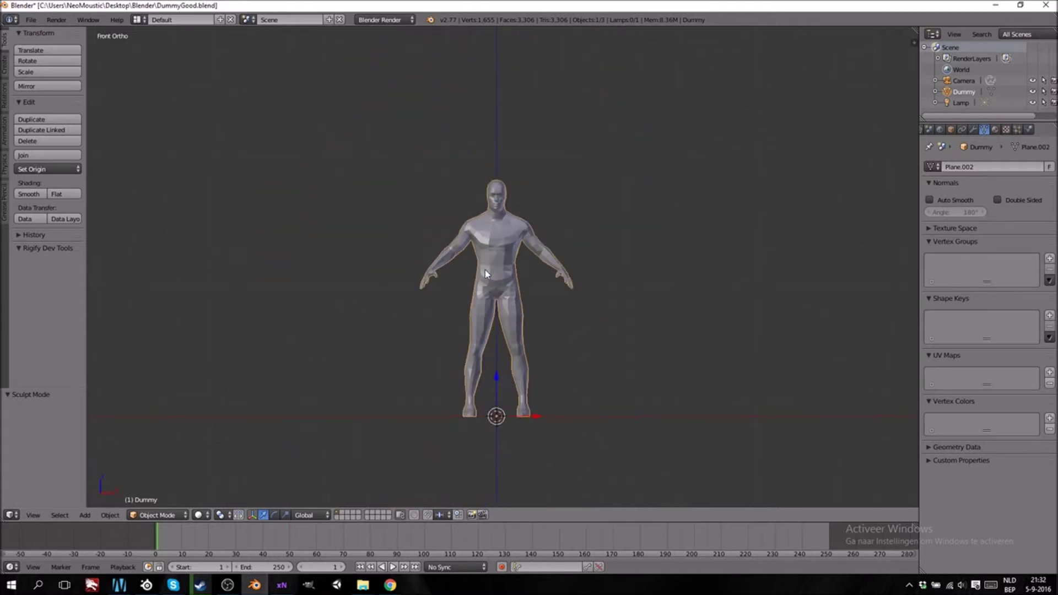
key("shift+d")
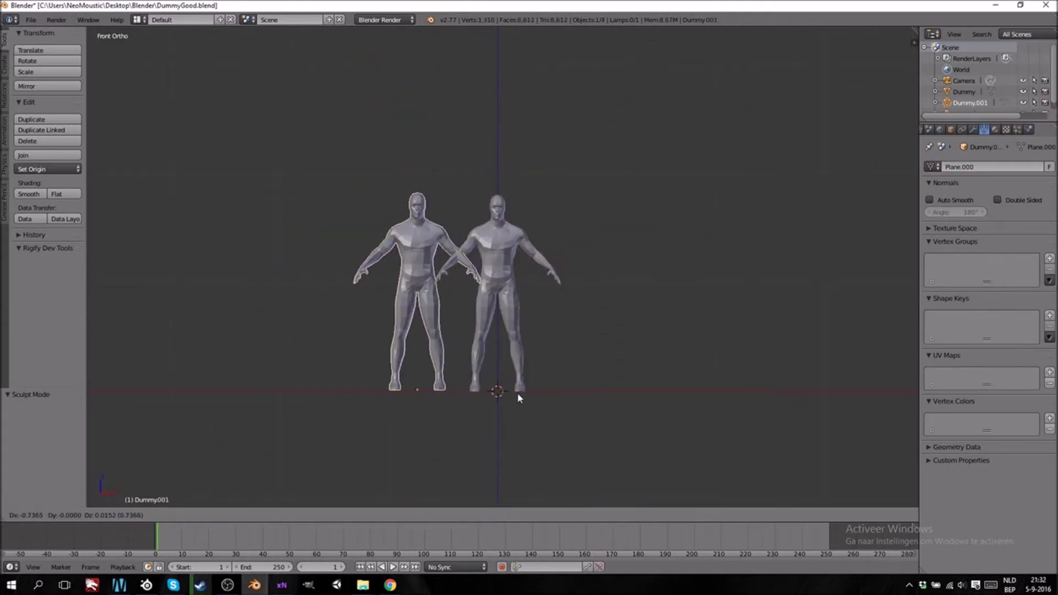
right_click(518, 392)
left_click_drag(536, 391, 313, 395, "ctrl")
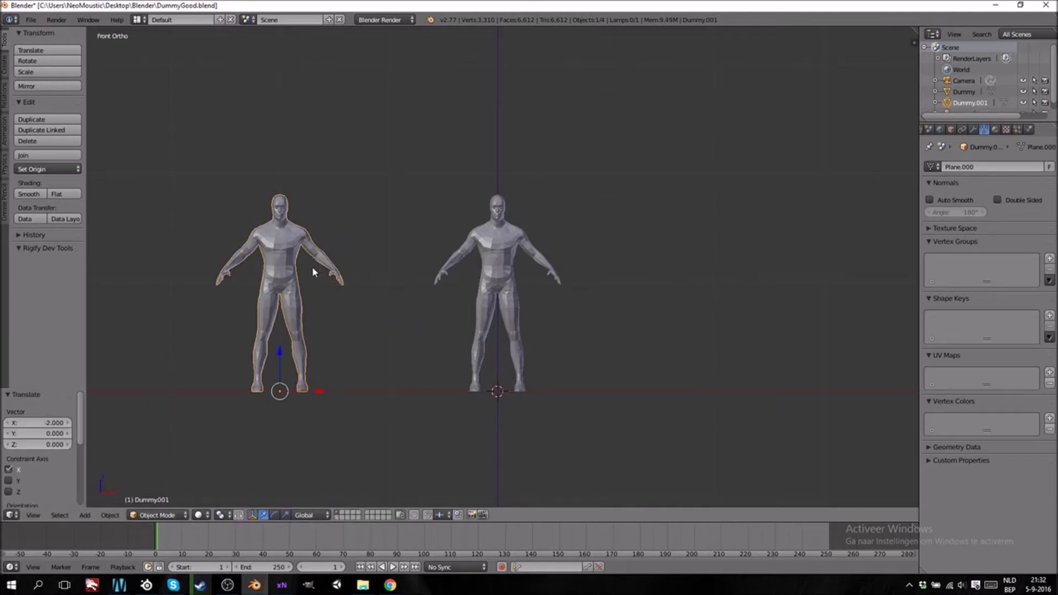
Apply smooth shading to the original dummy at the origin.
right_click(494, 282)
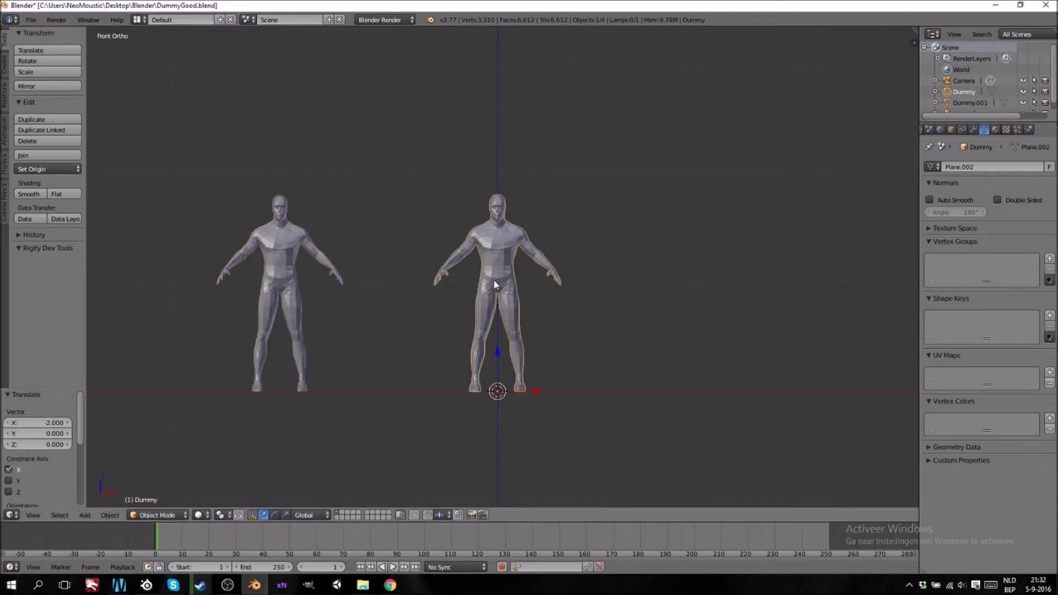
left_click(29, 194)
scroll(499, 269, "up", 3)
scroll(497, 264, "up", 4)
scroll(492, 256, "up", 8, "shift")
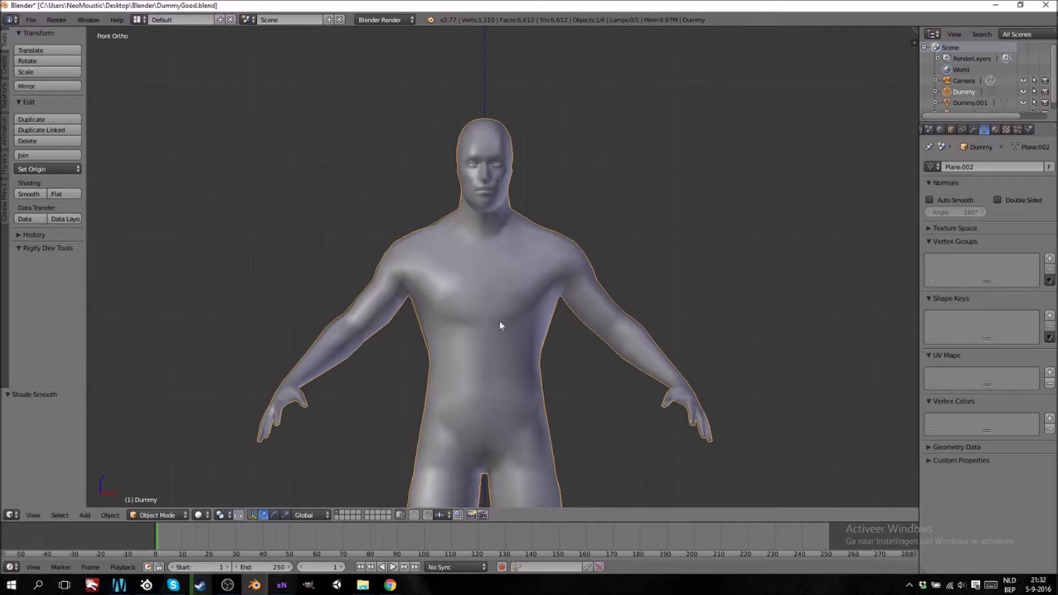
Enter Edit Mode on the smooth-shaded dummy and examine its mesh from the head down to the feet.
key("Tab")
scroll(503, 374, "down", 5, "shift")
scroll(503, 373, "up", 2, "shift")
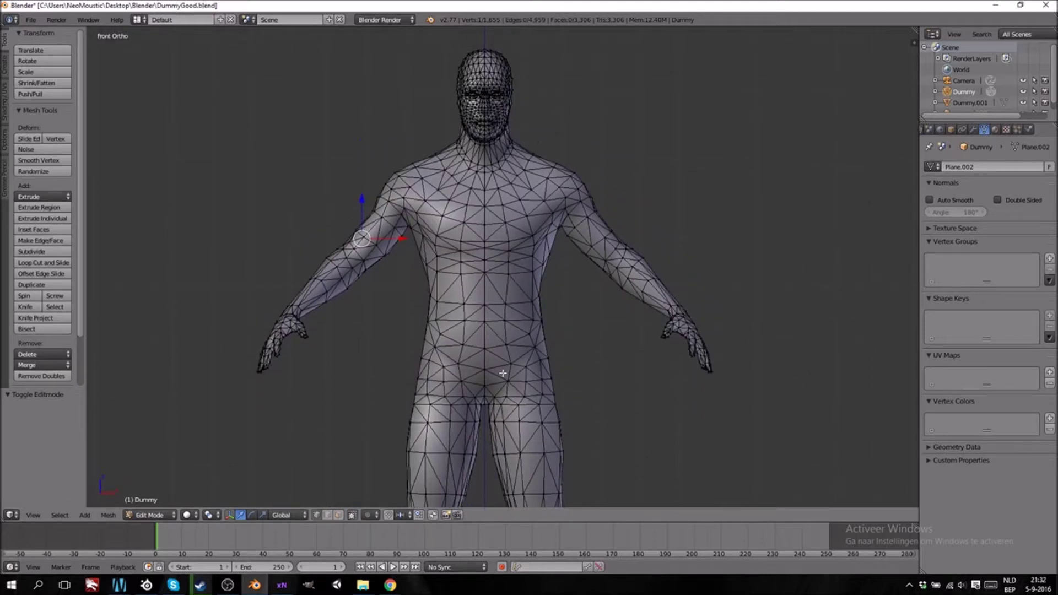
scroll(503, 374, "down", 1, "shift")
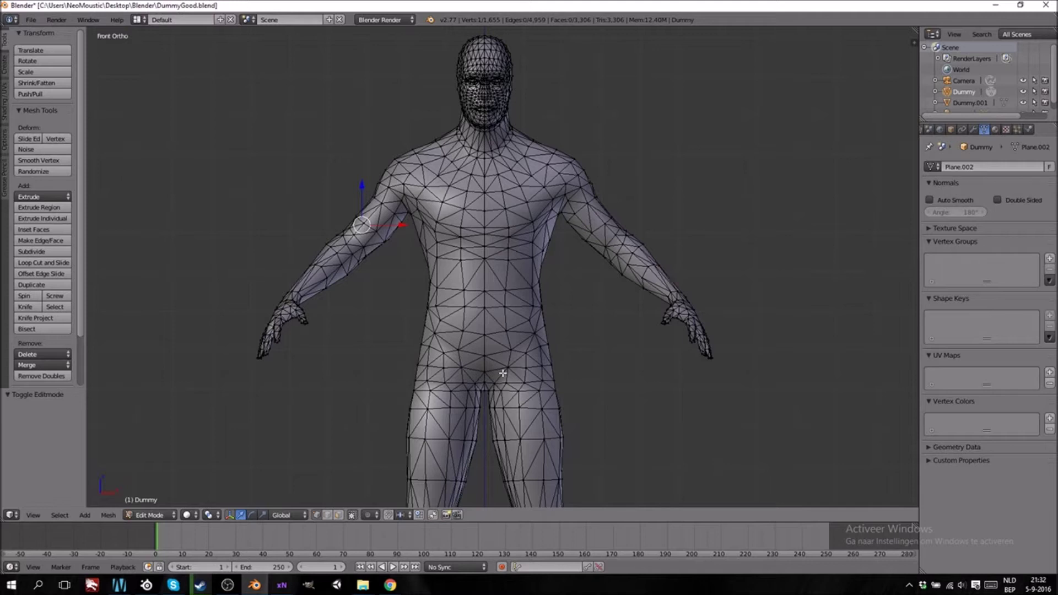
scroll(503, 373, "down", 2, "shift")
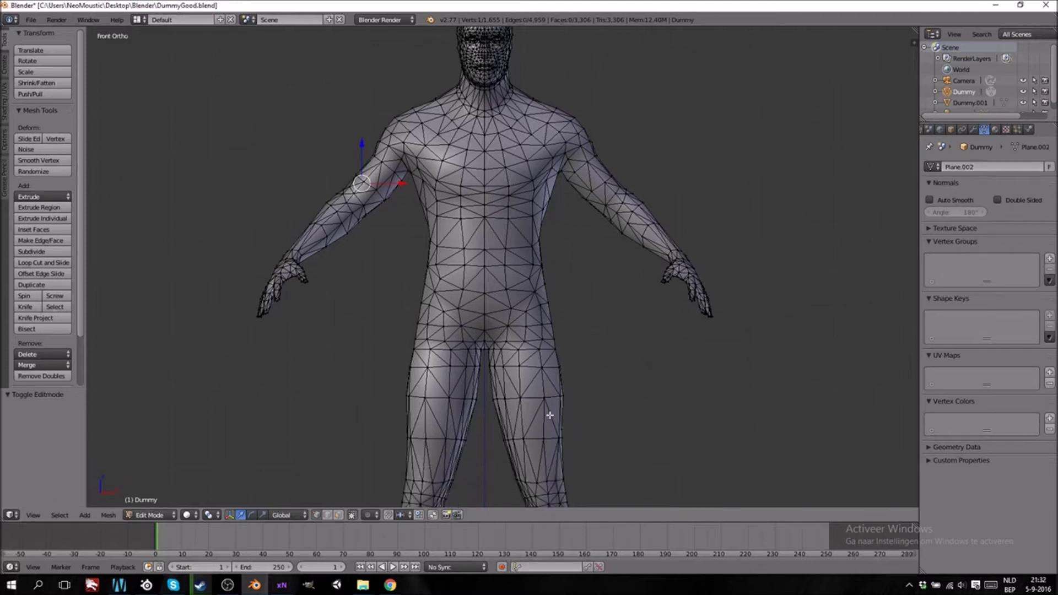
scroll(552, 379, "down", 3, "shift")
scroll(553, 374, "down", 10, "shift")
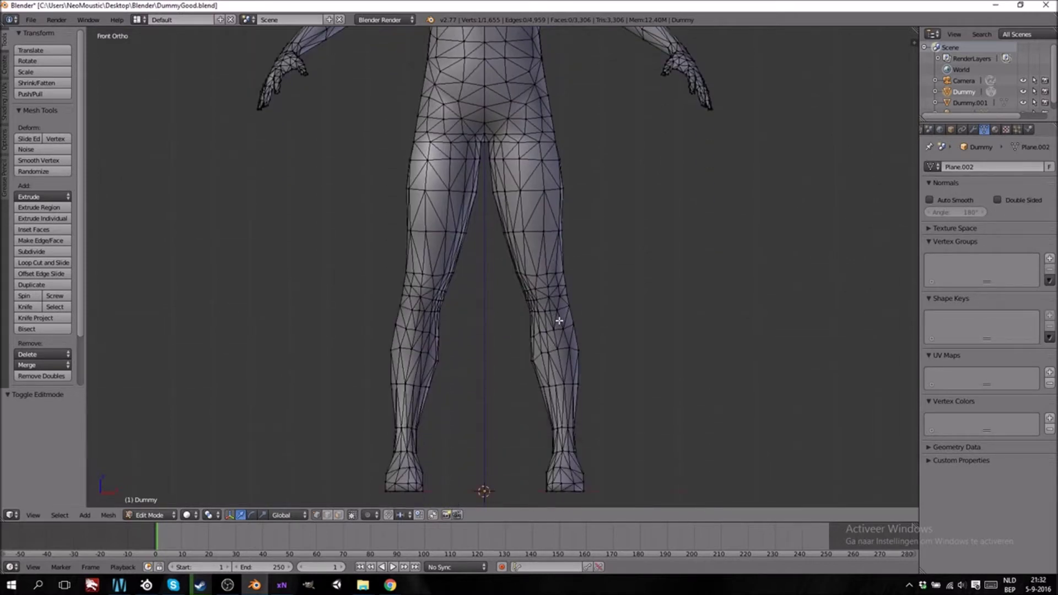
scroll(558, 320, "up", 2, "shift")
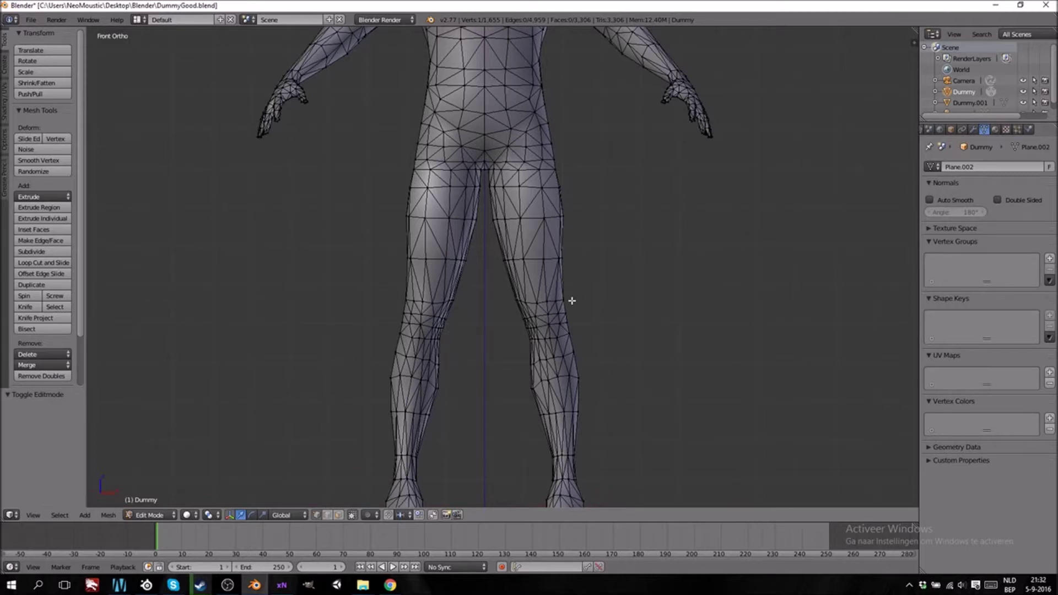
scroll(540, 287, "up", 2, "shift")
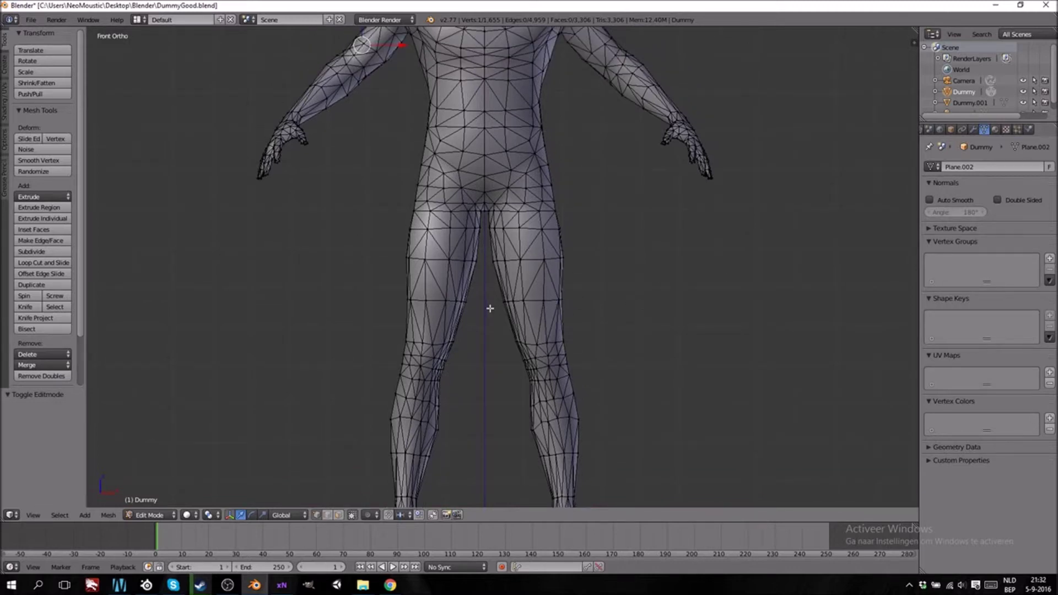
Show the mesh as wireframe and box-select the hips and both thighs down to just above the knees.
scroll(537, 283, "up", 3, "shift")
right_click(562, 353)
key("z")
key("b")
mouse_move(633, 357)
left_mouse_down()
mouse_move(359, 295)
mouse_move(371, 255)
mouse_move(371, 146)
mouse_move(391, 163)
mouse_move(383, 222)
left_mouse_up()
scroll(472, 243, "up", 7, "shift")
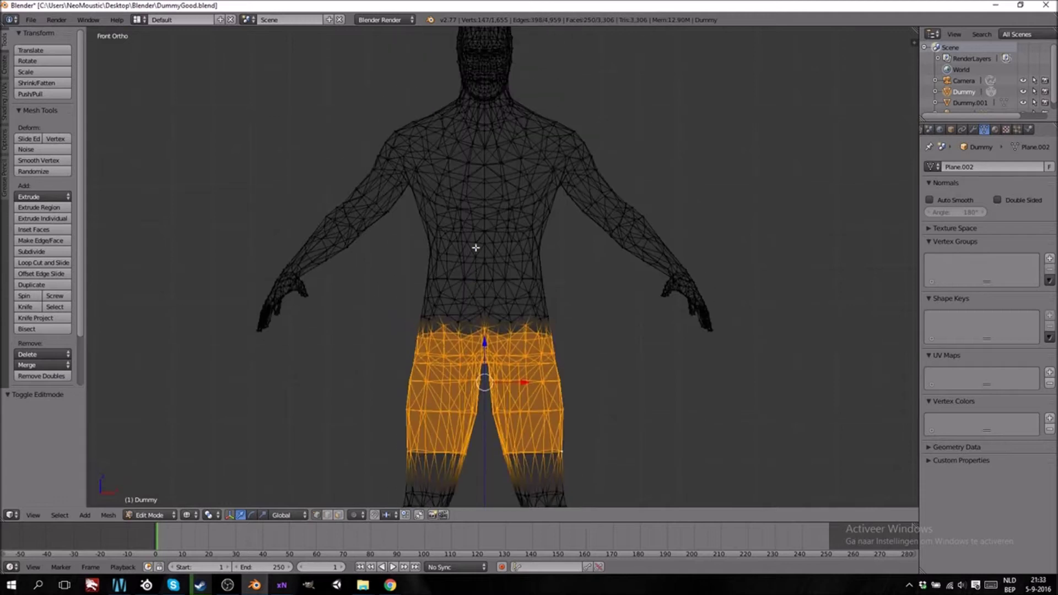
Extend the selection from the hips up across the abdomen and chest to the upper sternum.
key("c")
mouse_move(547, 354)
left_mouse_down()
mouse_move(452, 339)
mouse_move(485, 308)
mouse_move(525, 302)
mouse_move(538, 241)
mouse_move(501, 172)
mouse_move(466, 175)
mouse_move(453, 215)
mouse_move(452, 193)
mouse_move(501, 191)
mouse_move(512, 273)
mouse_move(485, 302)
mouse_move(469, 234)
mouse_move(459, 250)
mouse_move(443, 247)
mouse_move(450, 217)
mouse_move(432, 272)
mouse_move(425, 249)
mouse_move(427, 295)
mouse_move(458, 268)
left_mouse_up()
right_click(458, 268)
right_click(429, 233, "shift")
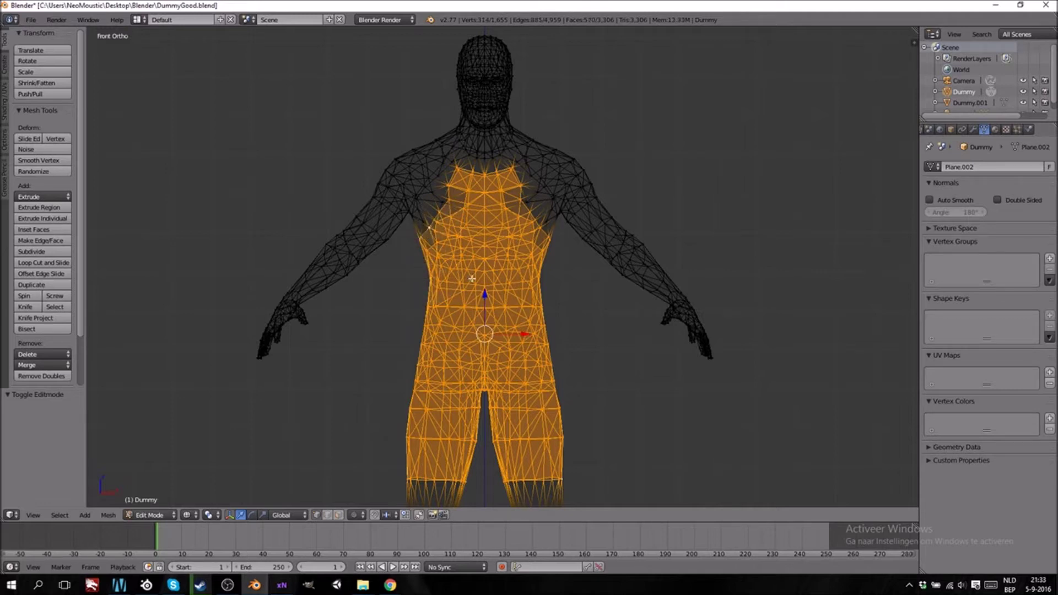
Try to extrude the selected torso and thighs in place, with the mesh shown in solid shading.
key("e")
right_click(472, 279)
key("z")
scroll(472, 278, "up", 2)
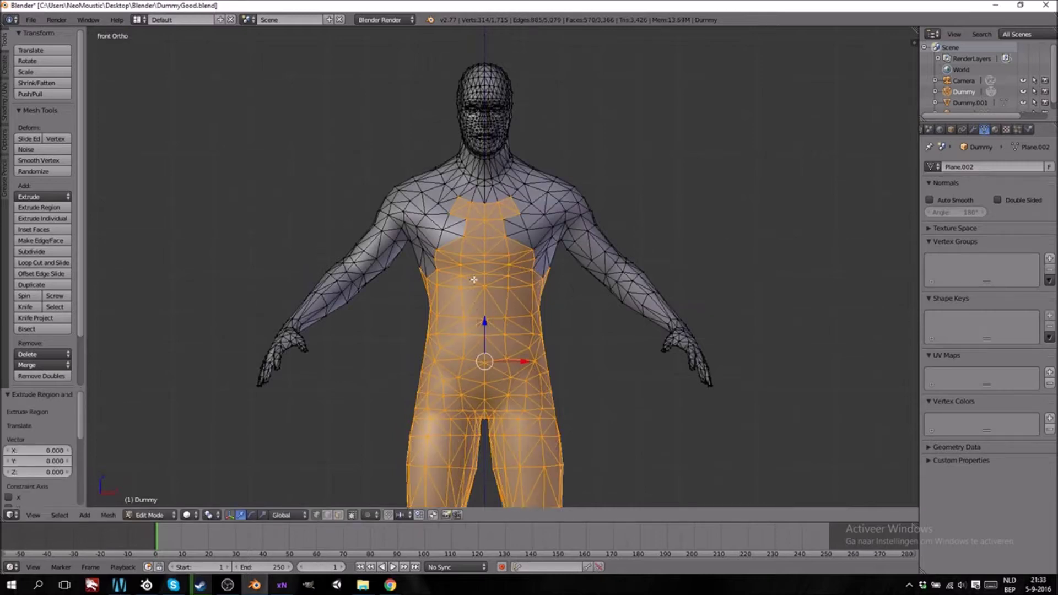
scroll(411, 298, "up", 1)
middle_click_drag(411, 298, 447, 264)
right_click(442, 250, "shift")
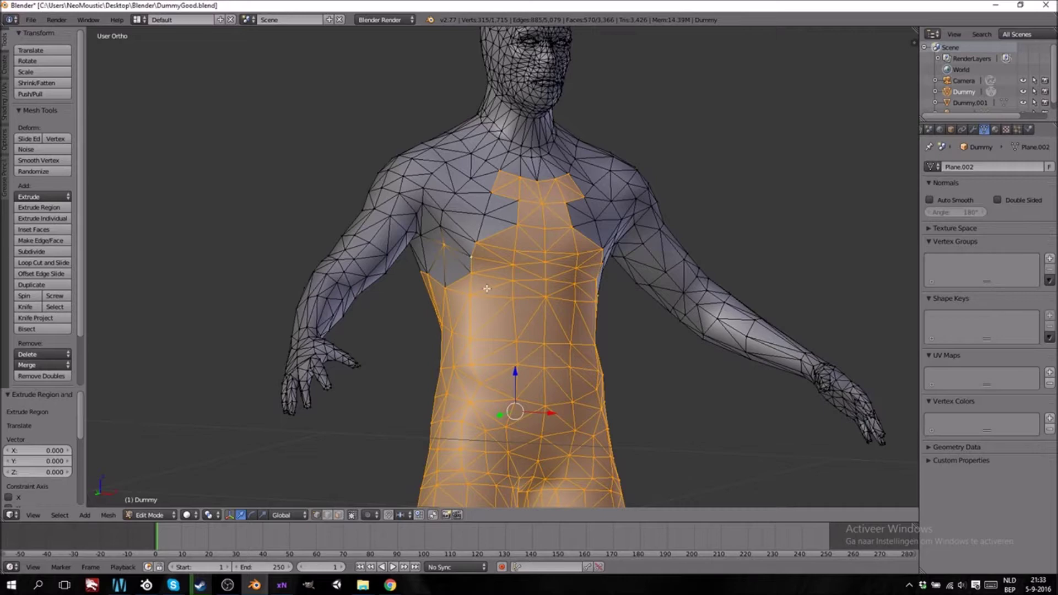
scroll(478, 288, "up", 2)
scroll(473, 288, "down", 4)
key("a")
key("a")
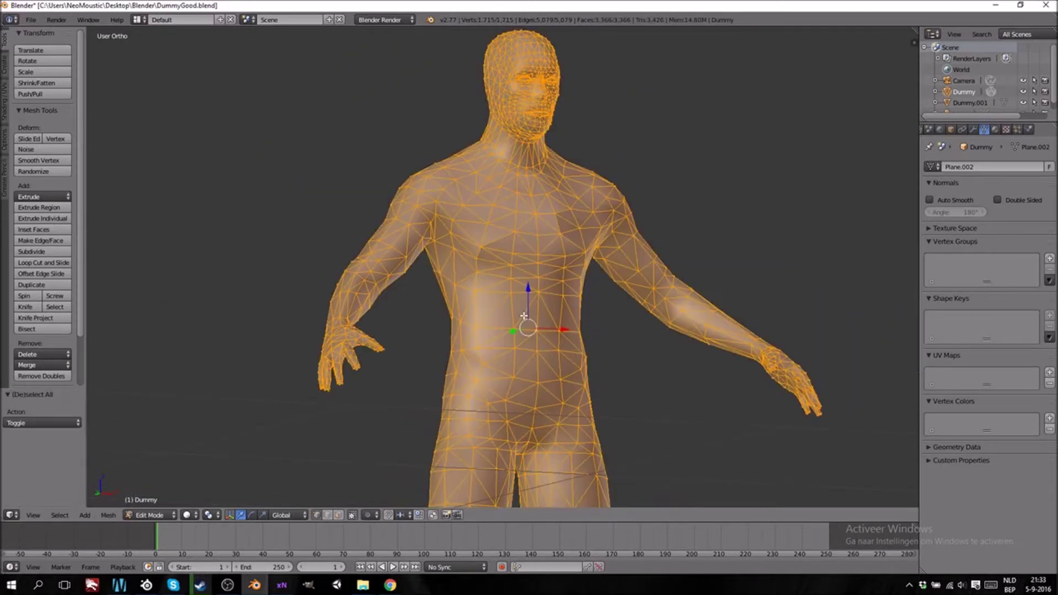
key("space")
type("remove doo")
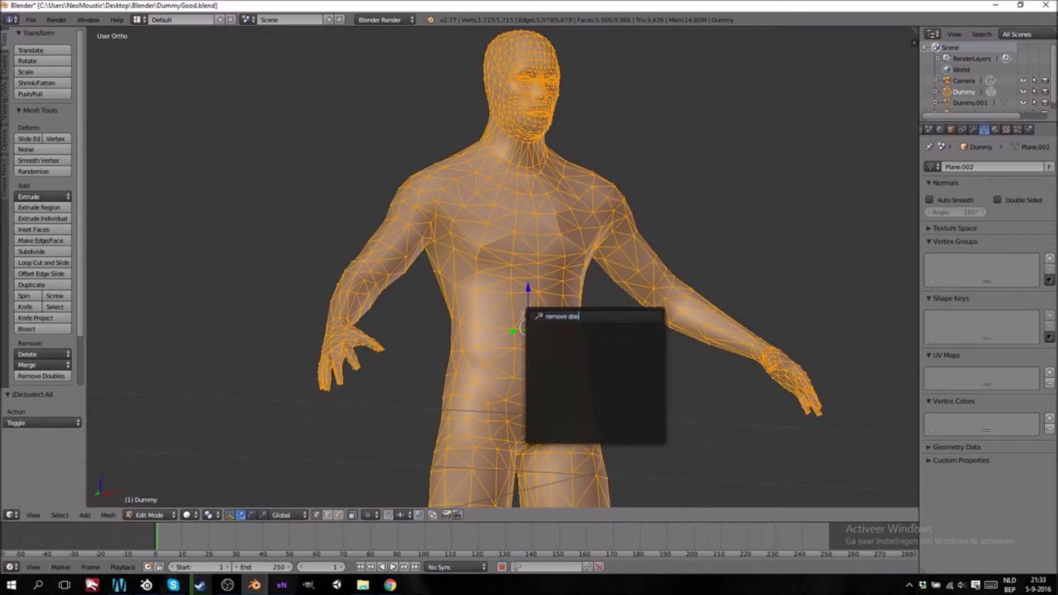
key("Escape")
key("Tab")
middle_click_drag(516, 336, 496, 347)
key("Tab")
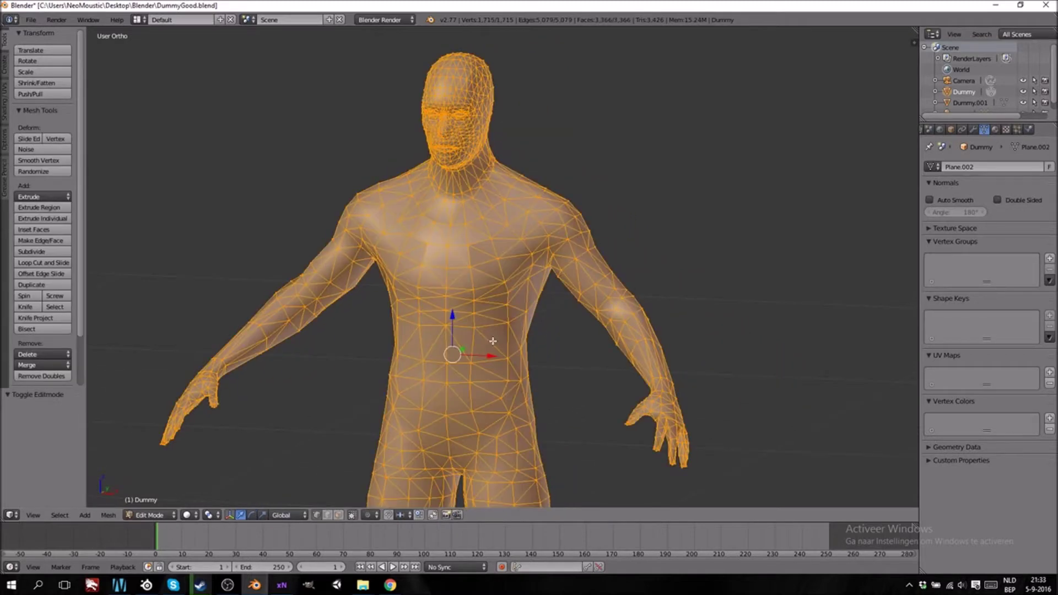
Undo the extrusion and the torso and thigh selection.
key("a")
key("l")
key("ctrl+z")
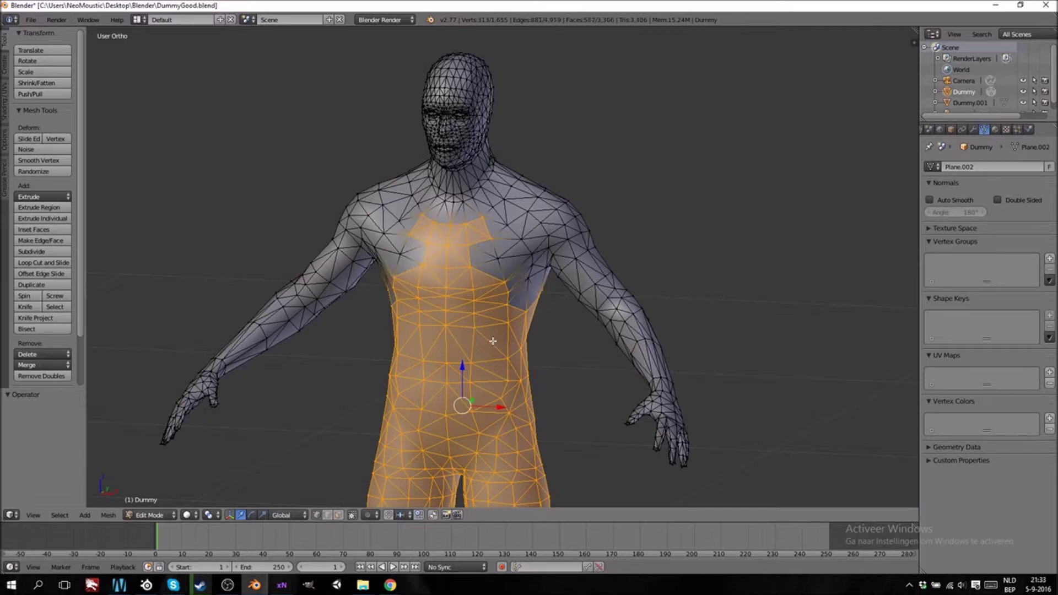
key("ctrl+z")
key("ctrl+z")
Box-select the lower torso, hips and thighs through the mesh in the wireframe front view.
scroll(492, 345, "down", 3)
key("KP_1")
scroll(490, 347, "down", 5, "shift")
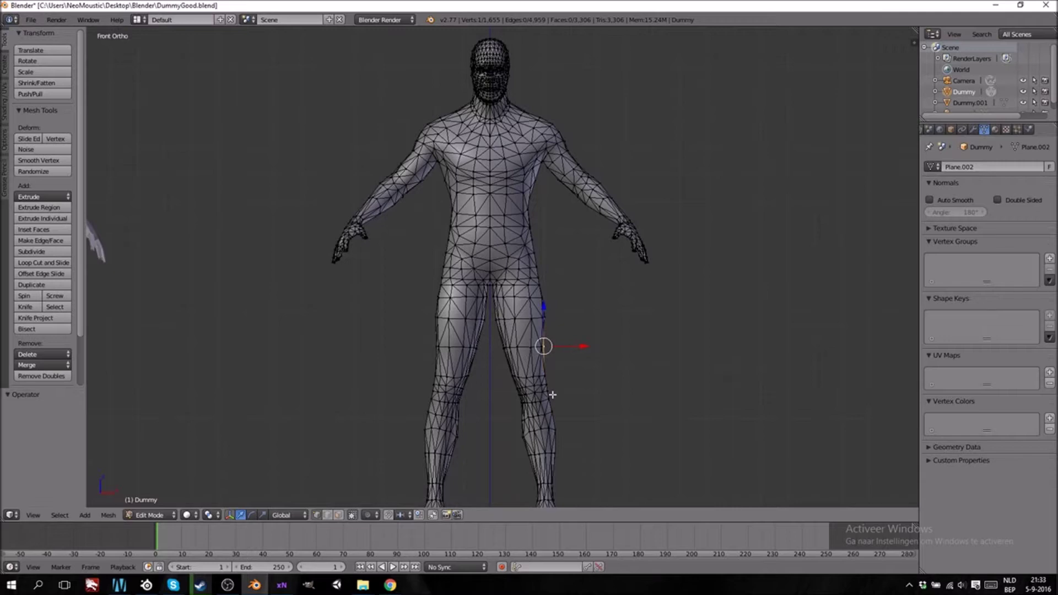
key("z")
key("b")
left_click_drag(572, 358, 420, 198)
scroll(491, 349, "up", 5, "shift")
scroll(492, 349, "up", 3)
key("z")
Refine the upper edge of the selection across the ribs, toggling individual vertices along the side of the chest.
scroll(491, 349, "up", 2)
mouse_move(559, 401)
left_mouse_down()
mouse_move(559, 385)
mouse_move(366, 392)
left_mouse_up()
mouse_move(537, 389)
left_mouse_down()
mouse_move(545, 326)
mouse_move(517, 245)
left_mouse_up()
right_click(517, 245)
right_click(518, 238, "shift")
right_click(529, 268, "shift")
right_click(545, 292, "shift")
right_click(549, 330, "shift")
right_click(556, 347, "shift")
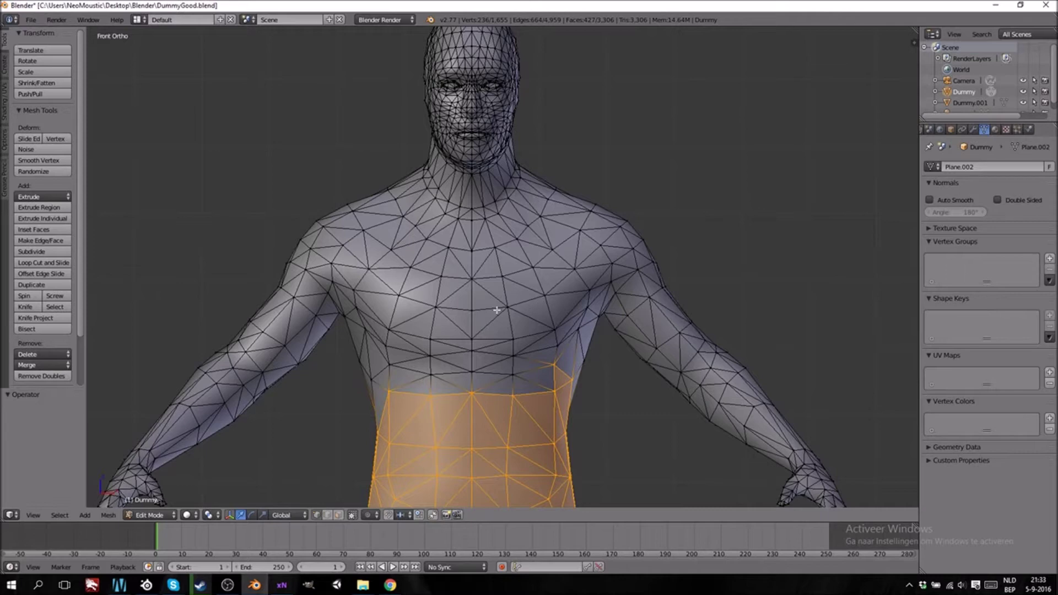
right_click(555, 366, "shift")
Deselect the stray vertices protruding above the selection on the side and back of the ribs.
middle_click_drag(612, 407, 437, 395)
right_click(415, 405, "shift")
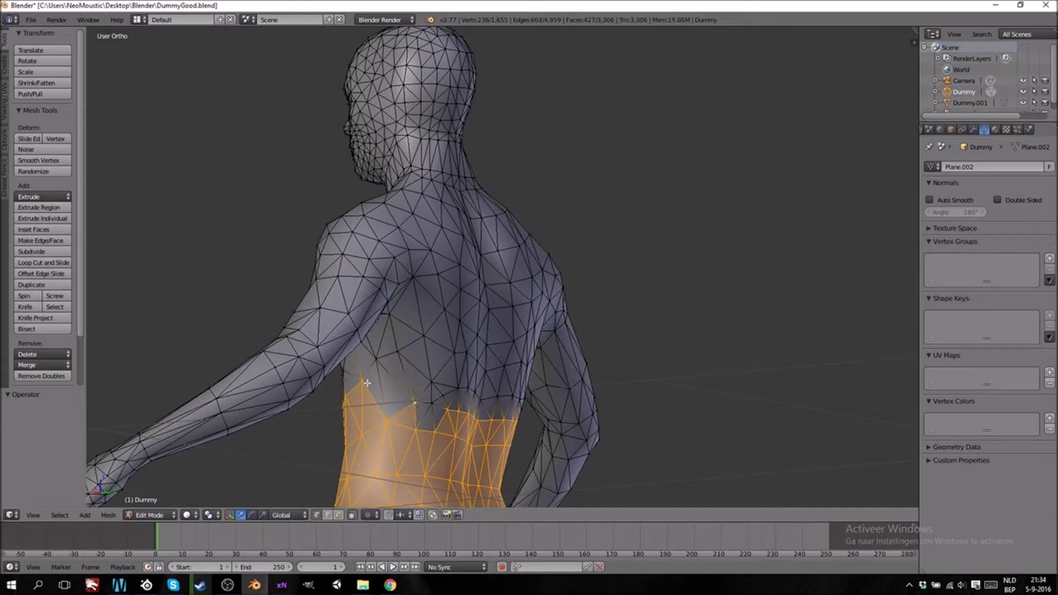
right_click(363, 383, "shift")
right_click(364, 383, "shift")
right_click(414, 403, "shift")
right_click(415, 403, "shift")
Deselect the top row of selected vertices across the front of the torso.
mouse_move(425, 405)
middle_mouse_down()
mouse_move(346, 412)
mouse_move(472, 434)
middle_mouse_up()
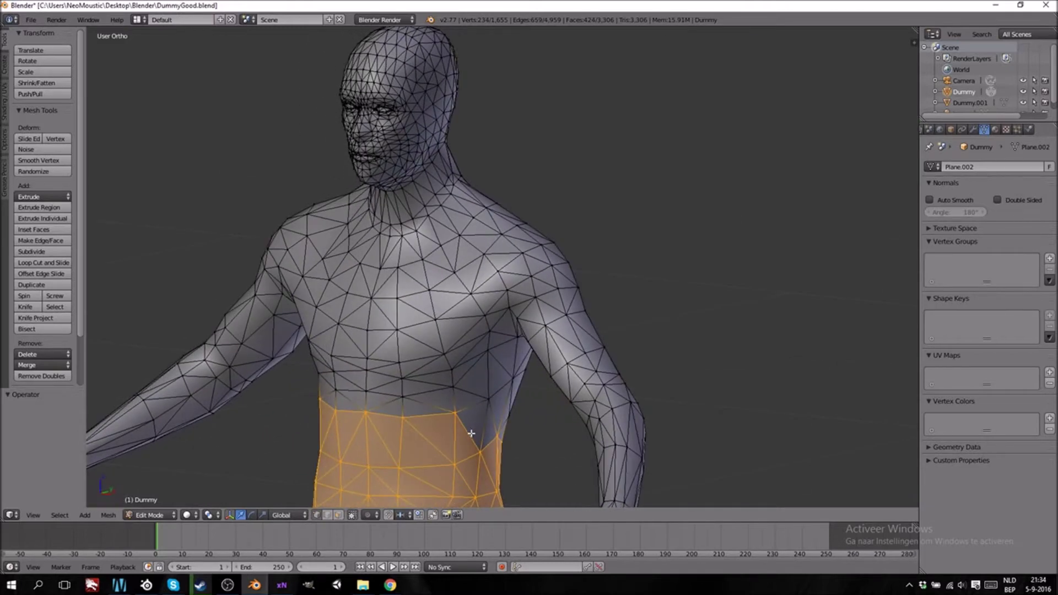
right_click(458, 419, "shift")
right_click(405, 418, "shift")
right_click(377, 414, "shift")
right_click(341, 409, "shift")
Deselect the top row of selected vertices around the back of the torso so the selection ends evenly at the waist.
mouse_move(342, 409)
middle_mouse_down()
mouse_move(545, 428)
mouse_move(597, 418)
middle_mouse_up()
right_click(488, 422, "shift")
right_click(601, 410, "shift")
right_click(578, 410, "shift")
right_click(589, 409, "shift")
right_click(563, 410, "shift")
right_click(558, 409, "shift")
right_click(537, 409, "shift")
right_click(521, 407, "shift")
right_click(504, 407, "shift")
right_click(491, 402, "shift")
middle_click_drag(496, 431, 595, 430)
middle_click_drag(443, 422, 564, 419)
key("KP_1")
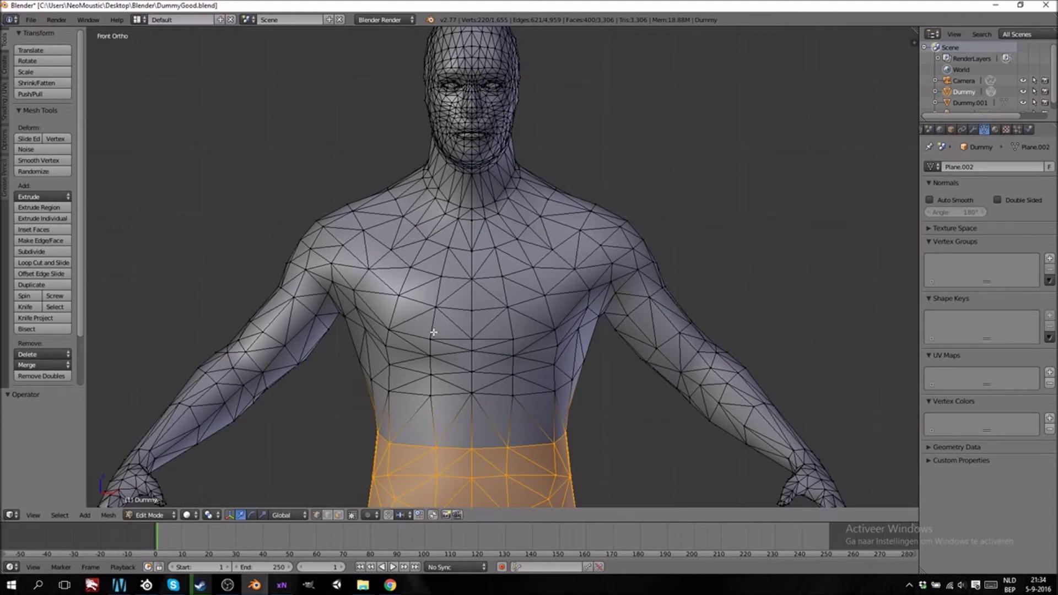
Delete the faces of the selected waist, hips and thighs, keeping the upper body and lower legs.
scroll(463, 317, "up", 1)
scroll(474, 308, "down", 3)
scroll(477, 280, "down", 2)
scroll(485, 272, "down", 11, "shift")
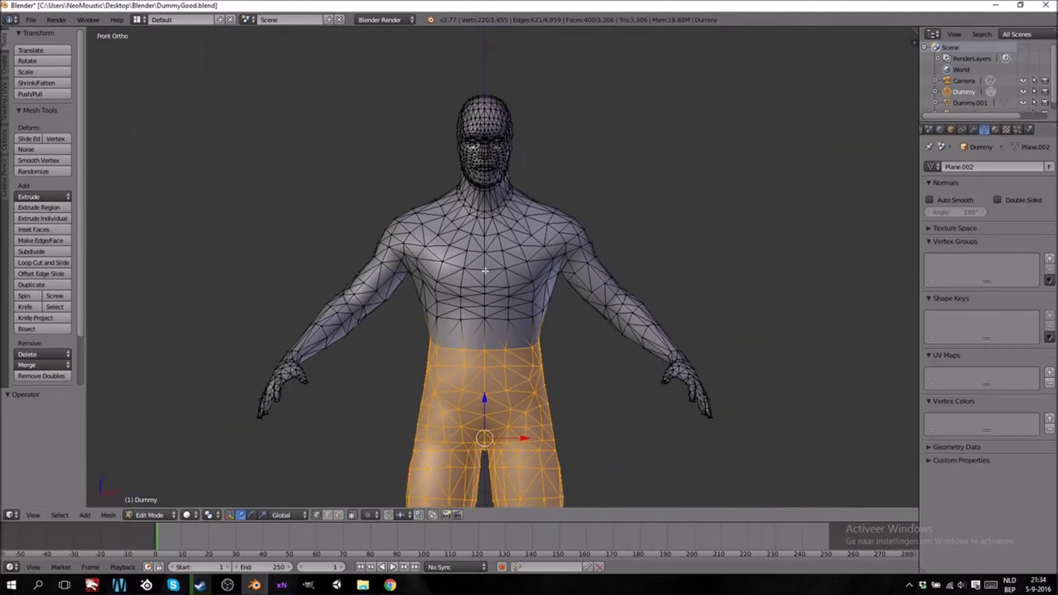
scroll(484, 274, "up", 4, "shift")
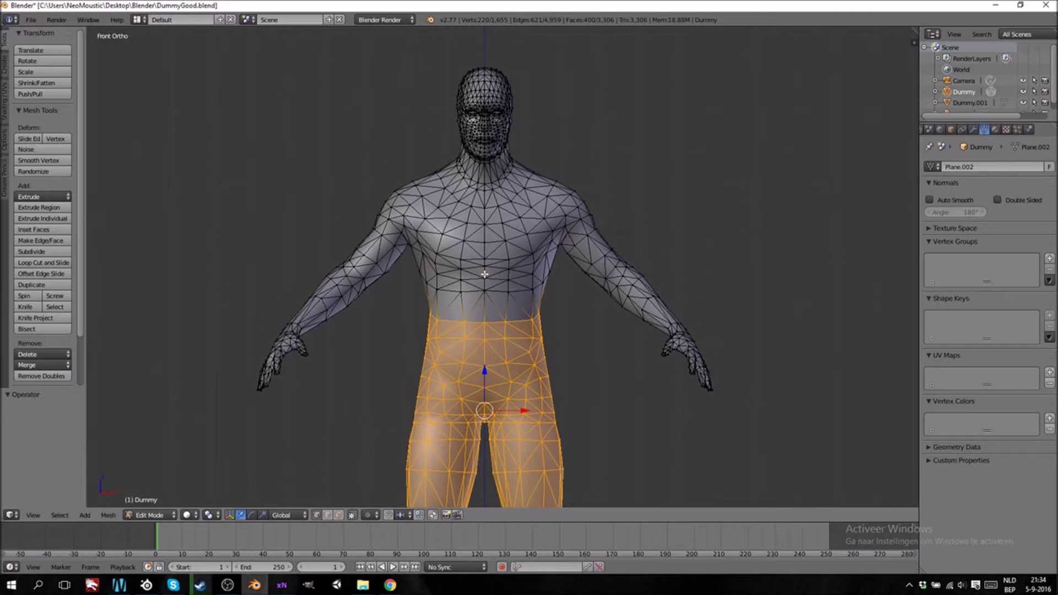
scroll(479, 264, "down", 5, "shift")
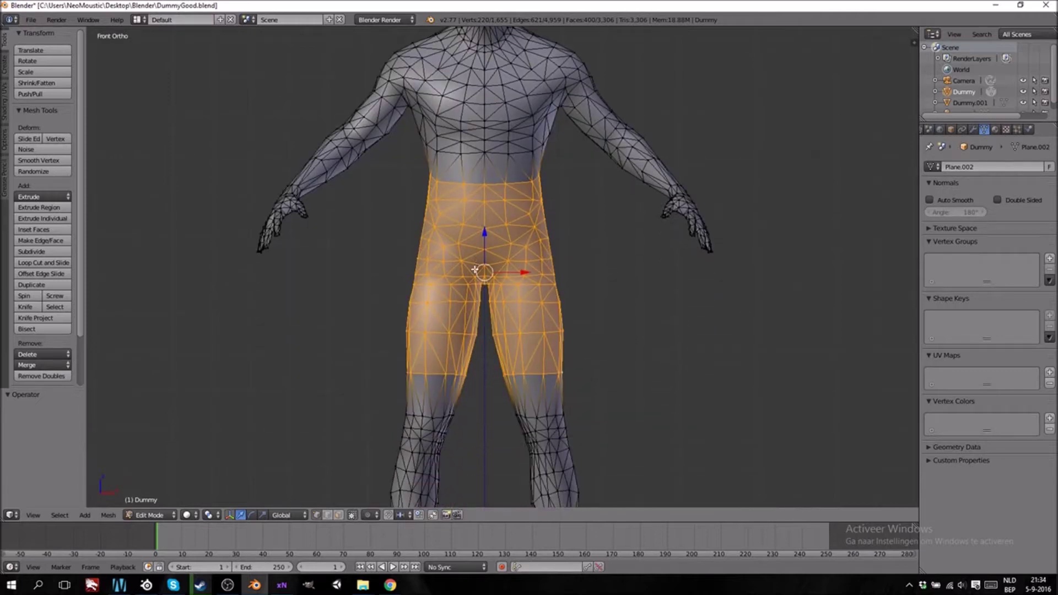
scroll(474, 270, "up", 2, "shift")
scroll(465, 282, "up", 3, "shift")
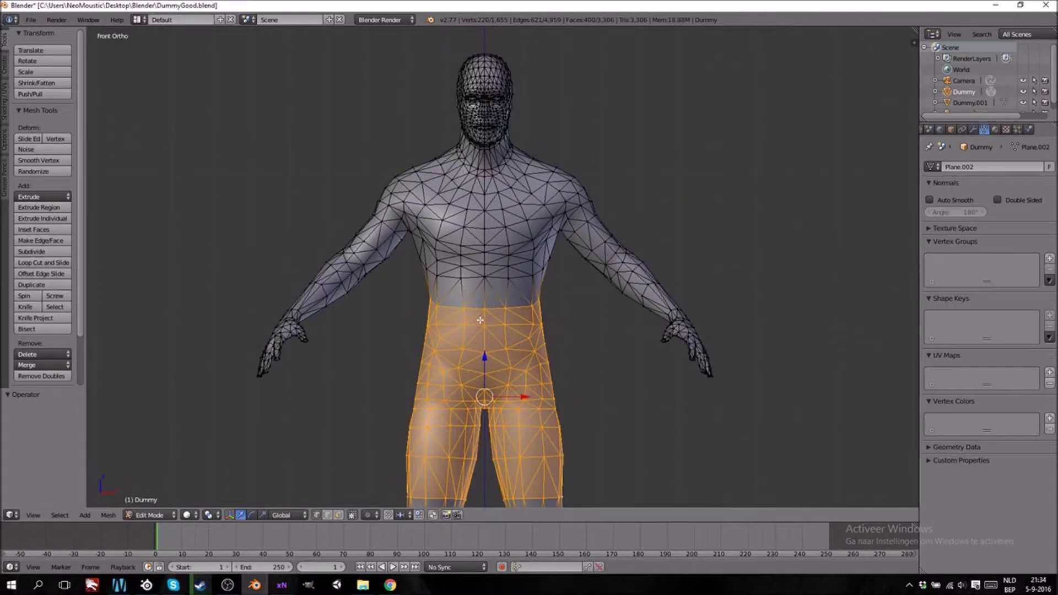
middle_click_drag(487, 322, 537, 356)
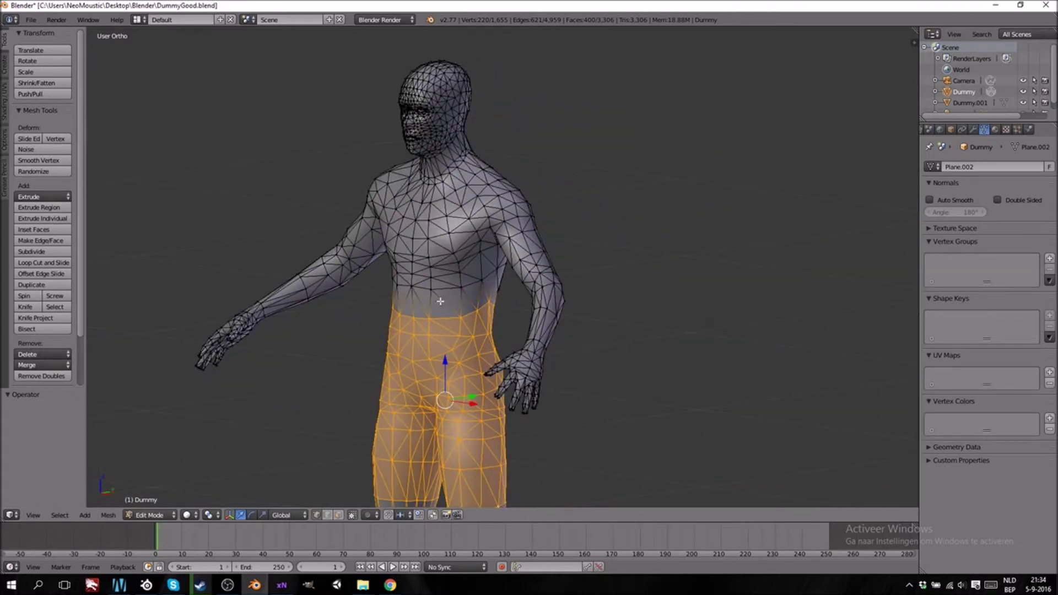
key("x")
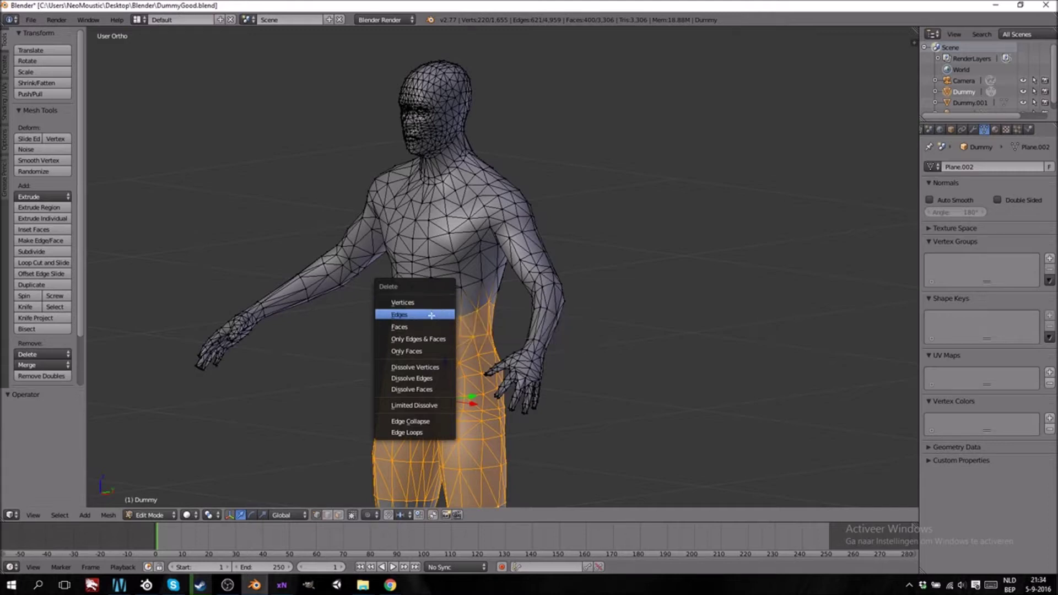
left_click(448, 327)
key("KP_1")
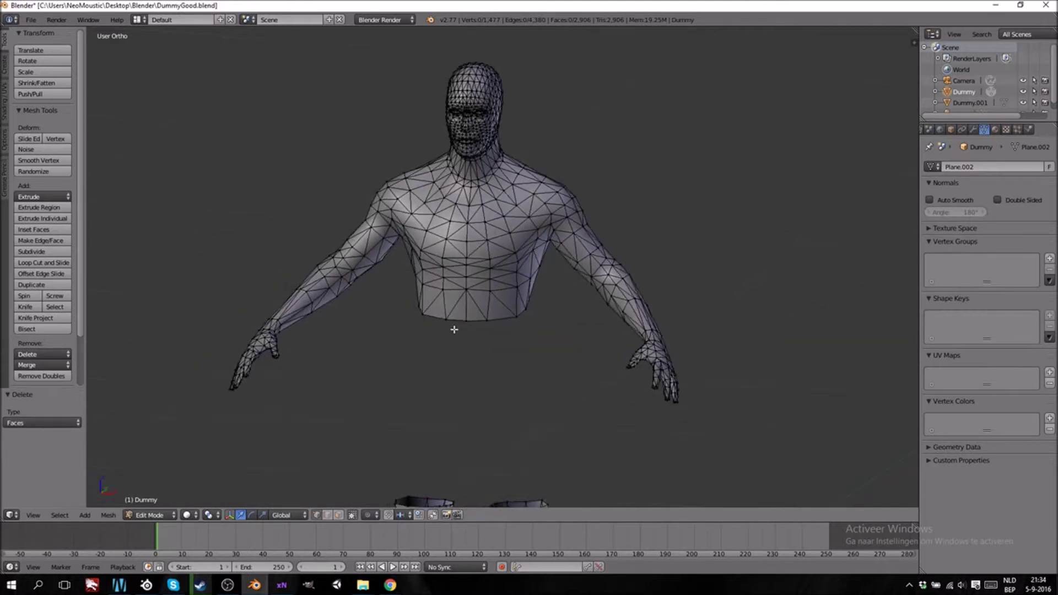
scroll(497, 270, "down", 5)
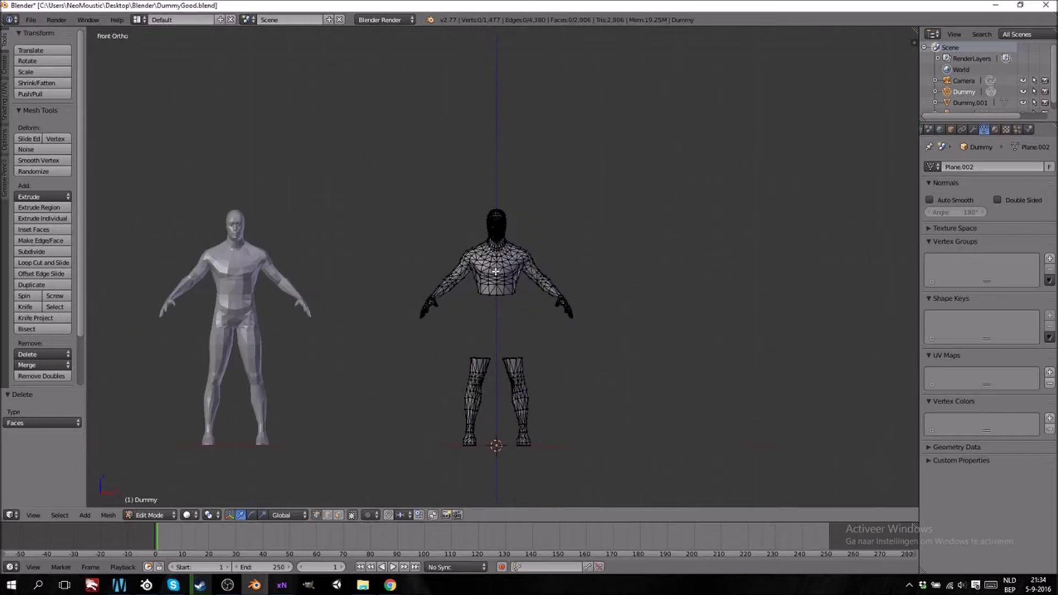
Switch the dummy to Sculpt Mode with its head and shoulders framed from the front.
scroll(495, 271, "up", 8)
middle_click_drag(594, 241, 345, 230)
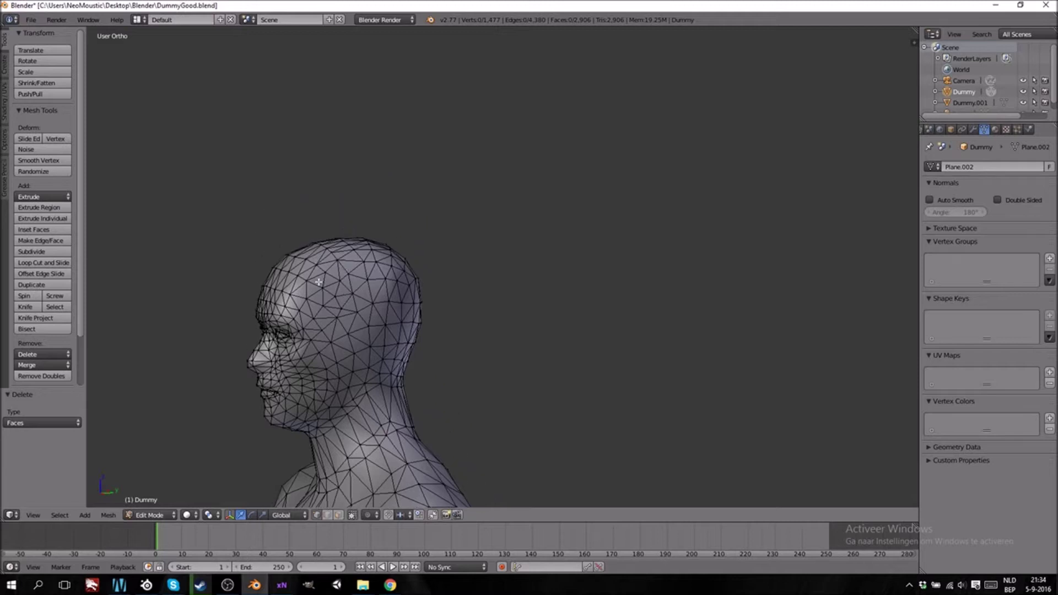
middle_click_drag(348, 272, 418, 350)
key("KP_1")
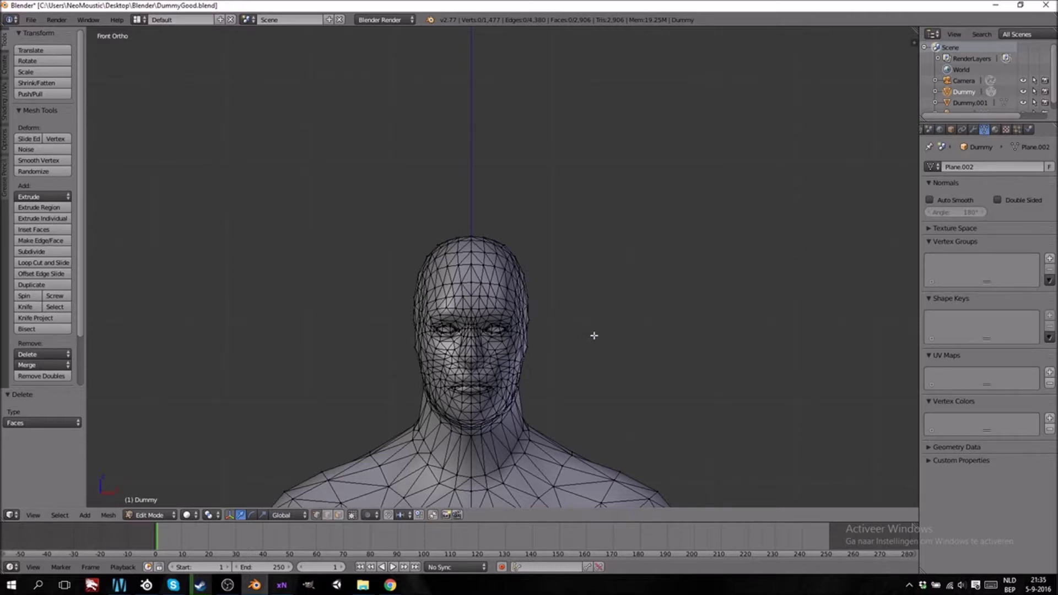
scroll(535, 347, "down", 6, "shift")
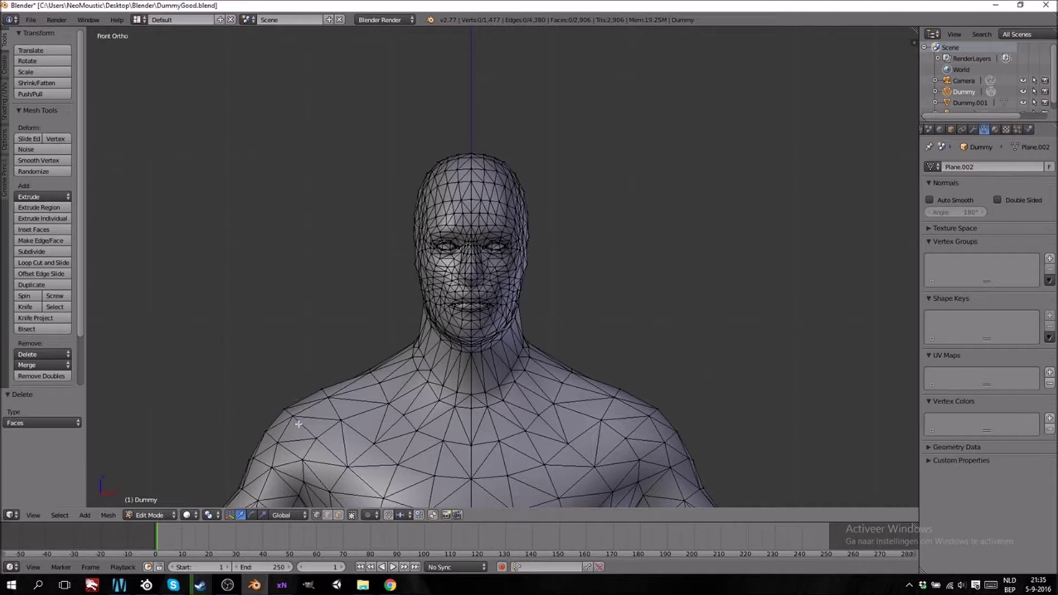
left_click(151, 515)
left_click(165, 480)
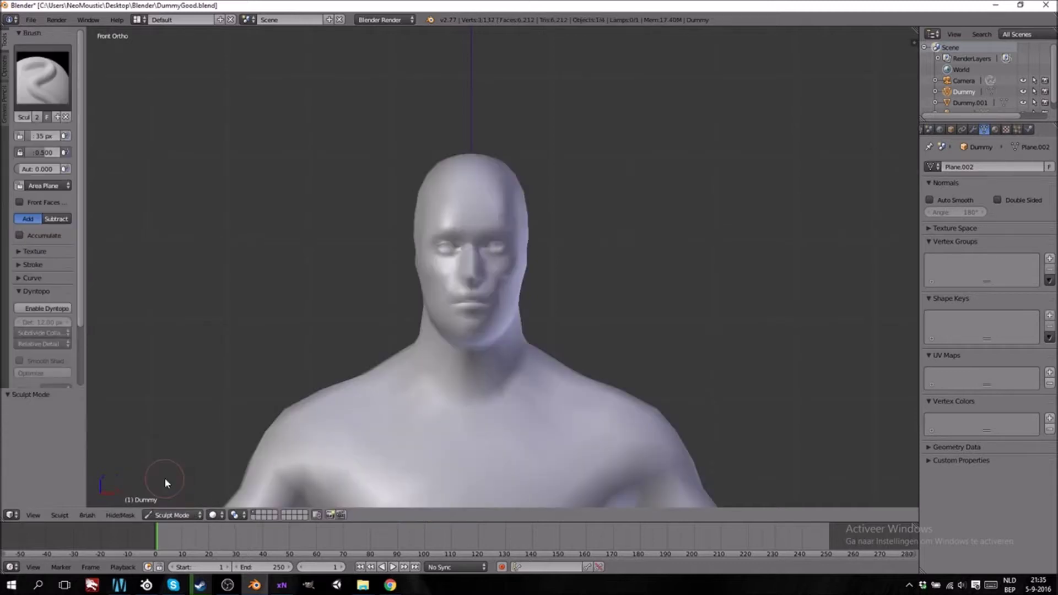
Choose the Clay brush and enable dynamic topology for sculpting.
left_click(42, 77)
left_click(124, 140)
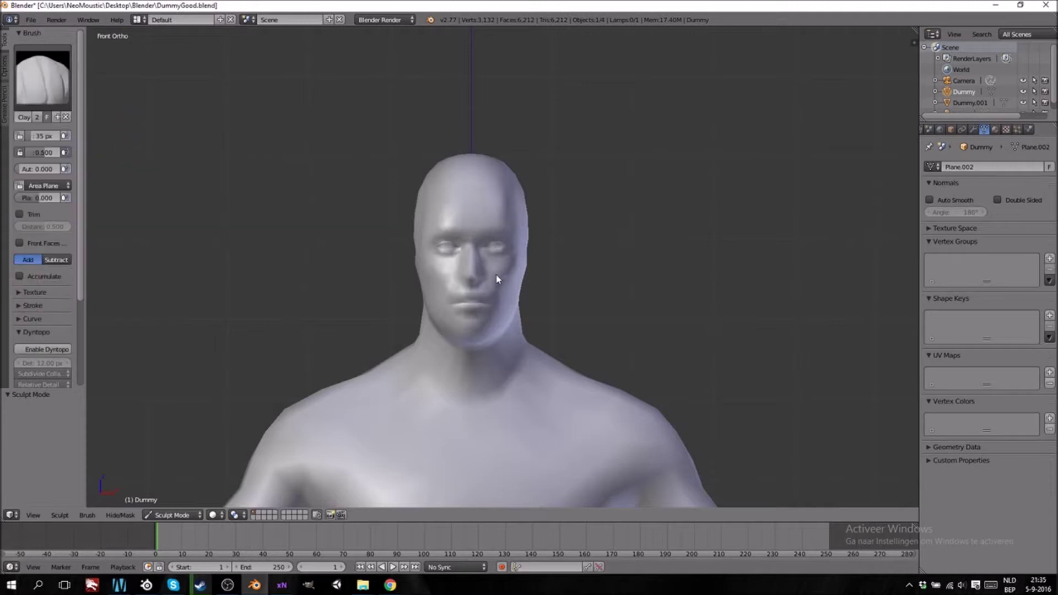
scroll(497, 291, "up", 4)
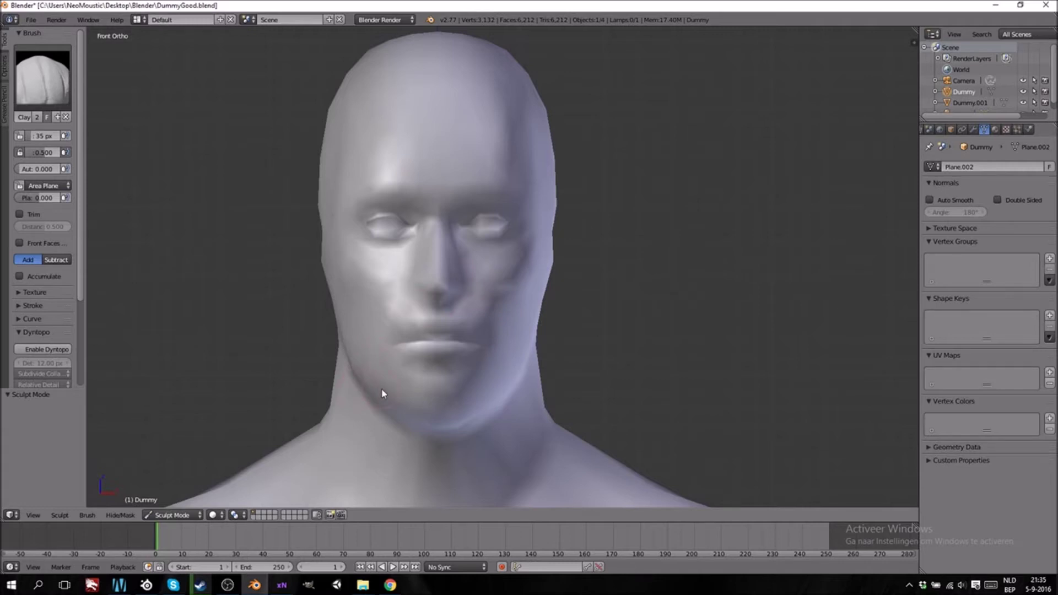
left_click(47, 349)
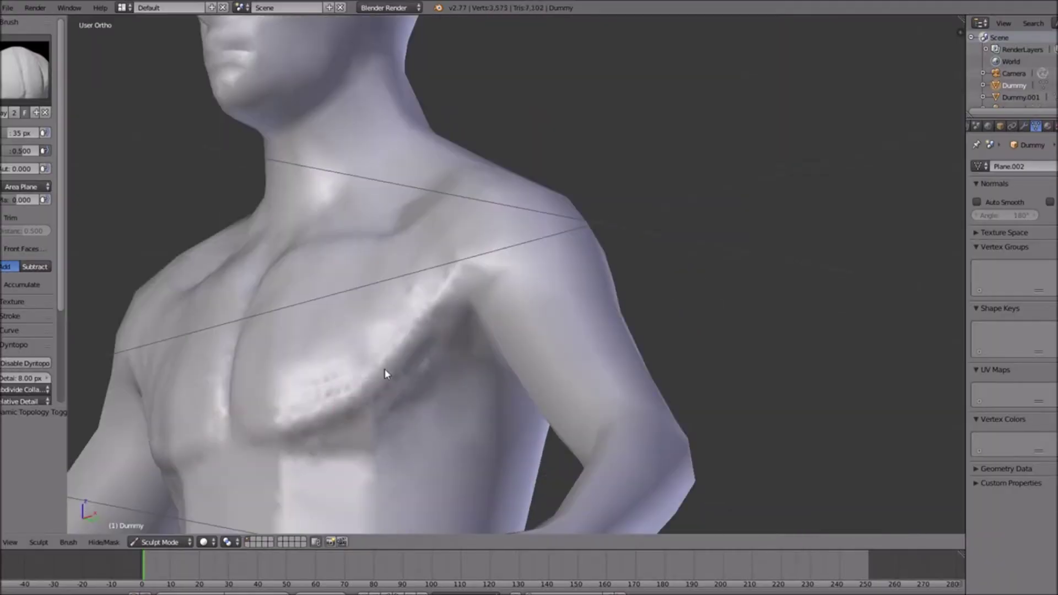
Sculpt the chest muscles and the rows of abdominal muscles on the front of the torso with the Clay brush.
mouse_move(385, 371)
middle_mouse_down()
mouse_move(461, 264)
mouse_move(532, 404)
mouse_move(550, 170)
mouse_move(333, 364)
mouse_move(415, 312)
mouse_move(267, 349)
mouse_move(226, 259)
mouse_move(490, 424)
mouse_move(522, 353)
middle_mouse_up()
scroll(533, 403, "down", 3)
mouse_move(522, 352)
left_mouse_down()
mouse_move(600, 255)
mouse_move(532, 325)
left_mouse_up()
mouse_move(532, 325)
middle_mouse_down()
mouse_move(497, 274)
mouse_move(253, 244)
middle_mouse_up()
scroll(254, 244, "up", 2)
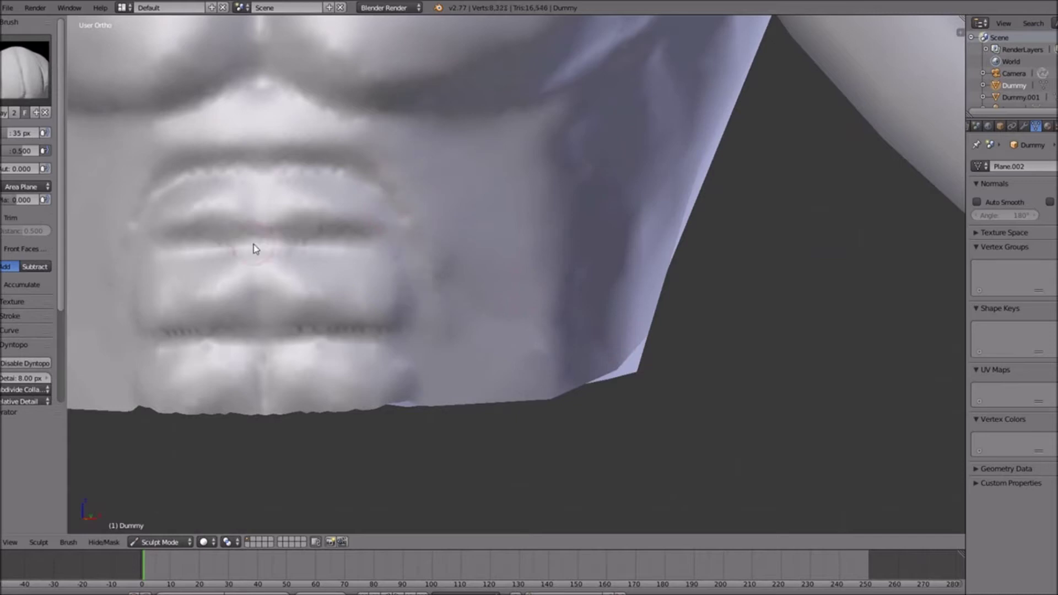
scroll(254, 244, "down", 2)
scroll(453, 273, "down", 2)
Build up more muscle volume on the torso with the Clay brush.
left_click(24, 68)
left_click(111, 144)
mouse_move(453, 273)
middle_mouse_down()
mouse_move(250, 213)
mouse_move(507, 334)
middle_mouse_up()
left_click_drag(507, 335, 441, 386)
mouse_move(441, 385)
middle_mouse_down()
mouse_move(426, 324)
mouse_move(484, 297)
middle_mouse_up()
Switch to other sculpt brushes and shape the dummy's torso from the back view.
left_click(25, 69)
left_click(253, 198)
left_click(25, 68)
left_click(303, 142)
key("ctrl+KP_1")
mouse_move(524, 382)
middle_mouse_down()
mouse_move(477, 321)
mouse_move(385, 319)
middle_mouse_up()
left_click_drag(385, 320, 425, 352)
mouse_move(425, 352)
middle_mouse_down()
mouse_move(408, 229)
mouse_move(449, 424)
mouse_move(466, 367)
mouse_move(453, 273)
middle_mouse_up()
Return to the Clay brush and continue defining the torso and shoulder muscles.
left_click(24, 69)
left_click(253, 198)
left_click(25, 69)
left_click(112, 144)
mouse_move(567, 271)
middle_mouse_down()
mouse_move(436, 399)
mouse_move(595, 379)
mouse_move(585, 276)
mouse_move(491, 496)
middle_mouse_up()
left_click(24, 68)
left_click(112, 144)
key("KP_1")
Soften the sculpted chest, neck and shoulders with the Smooth brush.
left_click(25, 69)
left_click(288, 218)
mouse_move(496, 265)
middle_mouse_down()
mouse_move(520, 326)
mouse_move(436, 426)
mouse_move(516, 380)
mouse_move(655, 422)
middle_mouse_up()
left_click(25, 69)
left_click(350, 198)
scroll(516, 380, "down", 4)
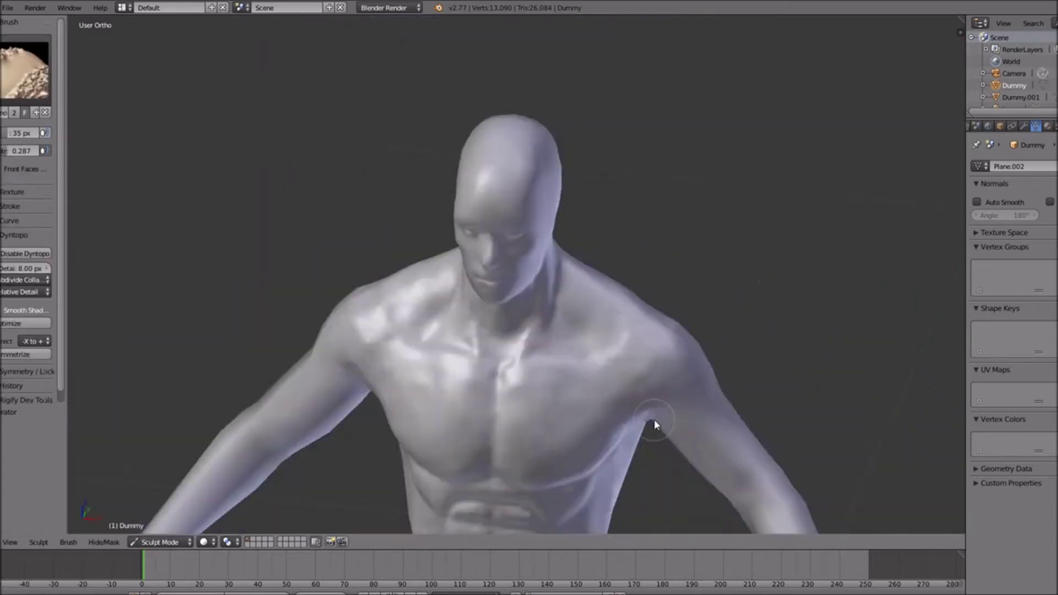
Choose the Clay brush again and add muscle definition to the upper body.
key("KP_1")
scroll(618, 350, "down", 6)
left_click(25, 69)
left_click(111, 143)
middle_click_drag(619, 351, 588, 387)
scroll(587, 387, "up", 4)
scroll(557, 418, "up", 3)
mouse_move(556, 419)
middle_mouse_down()
mouse_move(618, 402)
mouse_move(584, 286)
mouse_move(560, 326)
middle_mouse_up()
Set the dynamic topology detail size to 6 px.
key("KP_3")
middle_click_drag(698, 353, 782, 331)
left_click_drag(31, 307, 22, 311)
mouse_move(771, 312)
middle_mouse_down()
mouse_move(685, 311)
mouse_move(442, 257)
mouse_move(639, 221)
mouse_move(556, 229)
mouse_move(643, 286)
middle_mouse_up()
scroll(642, 286, "down", 3)
Sculpt the shoulder and arm muscles with the Clay brush at the finer detail size.
left_click(25, 70)
left_click(112, 144)
scroll(417, 246, "up", 3)
mouse_move(415, 242)
middle_mouse_down()
mouse_move(442, 326)
mouse_move(430, 260)
mouse_move(543, 296)
middle_mouse_up()
key("KP_1")
scroll(650, 312, "down", 4)
scroll(410, 300, "up", 4)
Smooth the upper chest, and sculpt the shoulder blade and spine muscles on the back with the Clay brush.
mouse_move(650, 312)
middle_mouse_down()
mouse_move(410, 301)
mouse_move(430, 264)
middle_mouse_up()
left_click_drag(429, 264, 439, 246, "shift")
middle_click_drag(439, 246, 536, 265)
scroll(536, 265, "down", 4)
scroll(536, 264, "up", 5)
left_click_drag(556, 297, 517, 262)
scroll(515, 257, "down", 1)
middle_click_drag(515, 258, 529, 276)
left_click_drag(628, 265, 613, 447)
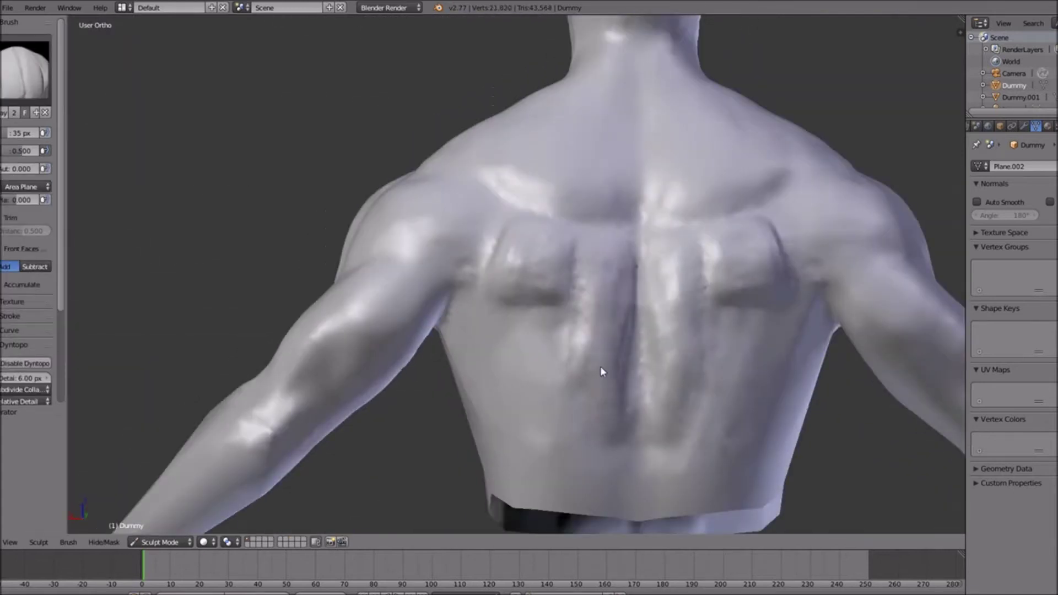
Smooth the area along the spine and build up the muscle on the side of the back.
left_click_drag(639, 360, 622, 419, "shift")
left_click_drag(496, 325, 527, 361)
mouse_move(526, 362)
middle_mouse_down()
mouse_move(533, 391)
mouse_move(656, 314)
mouse_move(543, 286)
mouse_move(517, 333)
middle_mouse_up()
Sculpt the abdominal muscles below the chest with the Clay brush.
key("KP_1")
scroll(310, 401, "up", 3)
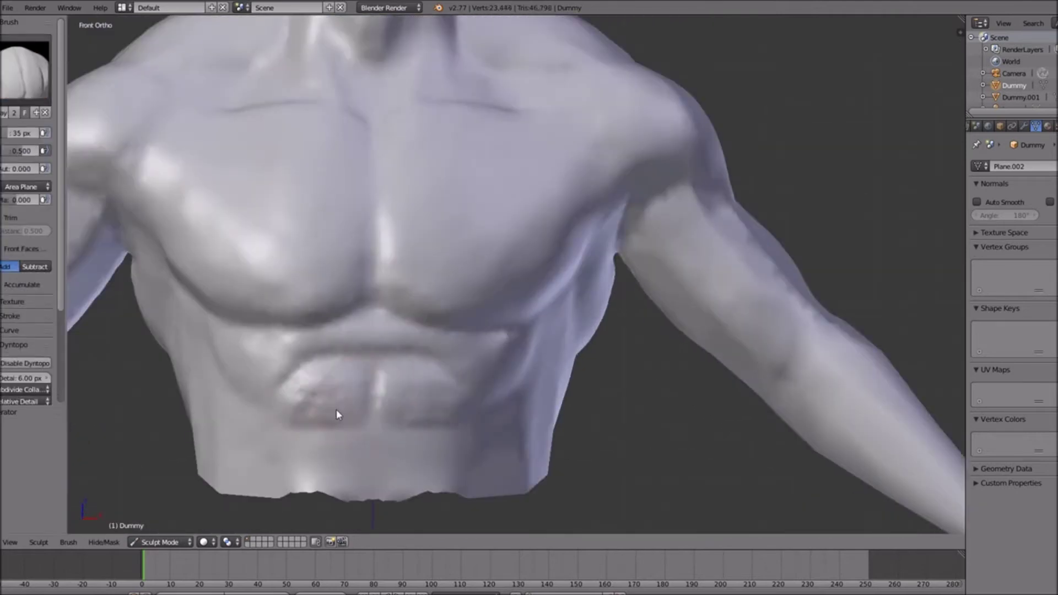
middle_click_drag(353, 457, 395, 363)
mouse_move(342, 468)
middle_mouse_down()
mouse_move(293, 347)
mouse_move(597, 248)
mouse_move(529, 362)
mouse_move(502, 444)
mouse_move(474, 388)
mouse_move(517, 283)
mouse_move(518, 330)
mouse_move(563, 397)
mouse_move(617, 447)
mouse_move(677, 430)
middle_mouse_up()
scroll(597, 248, "down", 3)
scroll(529, 361, "up", 3)
scroll(501, 443, "down", 4)
Adjust the torso's shape with the Grab brush, return to the Clay brush and smooth the reworked surface.
key("g")
key("c")
scroll(518, 330, "up", 3)
scroll(517, 331, "down", 5)
scroll(617, 447, "up", 5)
left_click_drag(586, 314, 594, 352, "shift")
scroll(595, 353, "down", 3)
Sculpt the muscles around the elbow on the back of the arm and smooth them.
mouse_move(595, 353)
middle_mouse_down()
mouse_move(450, 394)
mouse_move(660, 310)
mouse_move(637, 423)
mouse_move(500, 240)
mouse_move(570, 206)
middle_mouse_up()
scroll(660, 310, "down", 3)
key("KP_1")
scroll(603, 401, "down", 3)
scroll(603, 402, "up", 2)
left_click_drag(567, 192, 571, 206, "shift")
key("KP_1")
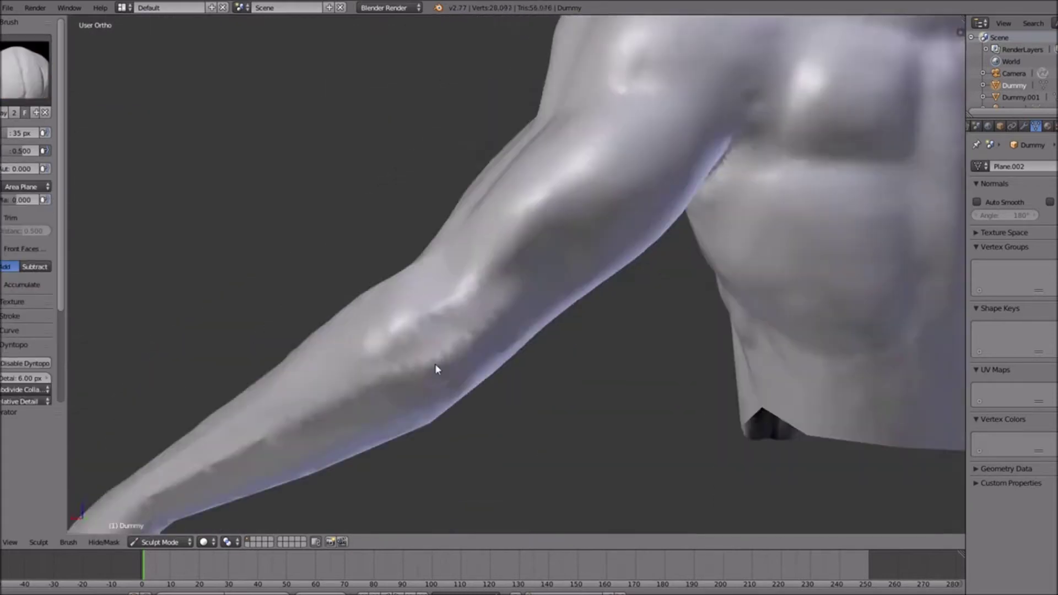
mouse_move(435, 363)
middle_mouse_down()
mouse_move(636, 387)
mouse_move(376, 377)
mouse_move(484, 289)
mouse_move(536, 269)
mouse_move(553, 393)
mouse_move(481, 309)
middle_mouse_up()
scroll(484, 288, "down", 2)
scroll(485, 288, "up", 2)
left_click_drag(482, 309, 529, 331, "shift")
Build up the forearm muscles toward the wrist with the Clay brush.
mouse_move(529, 330)
middle_mouse_down()
mouse_move(567, 356)
mouse_move(415, 420)
mouse_move(452, 340)
mouse_move(667, 366)
mouse_move(507, 321)
mouse_move(434, 222)
mouse_move(577, 302)
mouse_move(578, 330)
mouse_move(496, 364)
middle_mouse_up()
scroll(451, 336, "down", 6)
scroll(666, 365, "up", 8)
left_click_drag(495, 364, 497, 403)
mouse_move(498, 403)
middle_mouse_down()
mouse_move(504, 319)
mouse_move(213, 125)
mouse_move(517, 413)
mouse_move(469, 385)
mouse_move(518, 380)
middle_mouse_up()
scroll(495, 331, "down", 4)
left_click_drag(518, 380, 478, 417)
Smooth the hand area and build up the thumb into a rounded shape with the Clay brush.
mouse_move(477, 417)
middle_mouse_down()
mouse_move(588, 329)
mouse_move(482, 204)
mouse_move(538, 290)
middle_mouse_up()
left_click_drag(538, 290, 523, 303, "shift")
mouse_move(524, 303)
middle_mouse_down()
mouse_move(509, 314)
mouse_move(588, 246)
mouse_move(567, 259)
middle_mouse_up()
left_click_drag(567, 259, 583, 229)
mouse_move(583, 229)
middle_mouse_down()
mouse_move(520, 181)
mouse_move(513, 341)
middle_mouse_up()
scroll(512, 341, "up", 3)
left_click_drag(528, 380, 489, 399)
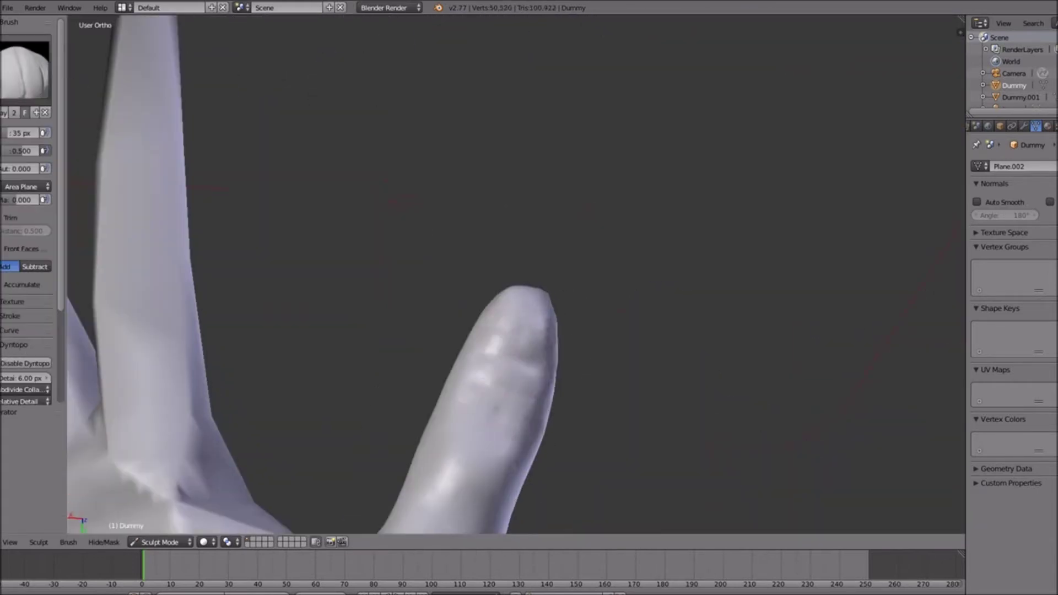
Pick another sculpt brush and refine the surface of the thumb and the adjoining part of the hand.
middle_click_drag(490, 400, 528, 275)
left_click(25, 70)
left_click(111, 147)
scroll(451, 380, "up", 3)
mouse_move(451, 381)
middle_mouse_down()
mouse_move(522, 334)
mouse_move(503, 134)
mouse_move(503, 342)
middle_mouse_up()
scroll(504, 133, "up", 3)
scroll(503, 133, "down", 4)
left_click_drag(503, 342, 515, 352, "shift")
mouse_move(515, 353)
middle_mouse_down()
mouse_move(528, 385)
mouse_move(573, 261)
mouse_move(551, 325)
middle_mouse_up()
mouse_move(551, 325)
left_mouse_down()
mouse_move(538, 258)
mouse_move(517, 308)
left_mouse_up()
mouse_move(518, 309)
middle_mouse_down()
mouse_move(503, 309)
mouse_move(540, 341)
mouse_move(636, 368)
mouse_move(501, 392)
mouse_move(528, 255)
mouse_move(509, 320)
middle_mouse_up()
Build up the index finger along its whole length with the Clay brush.
key("shift+s")
scroll(501, 392, "down", 2)
left_click_drag(509, 320, 514, 330, "shift")
mouse_move(514, 330)
middle_mouse_down()
mouse_move(576, 259)
mouse_move(496, 386)
middle_mouse_up()
scroll(496, 385, "up", 2)
left_click_drag(495, 429, 584, 506)
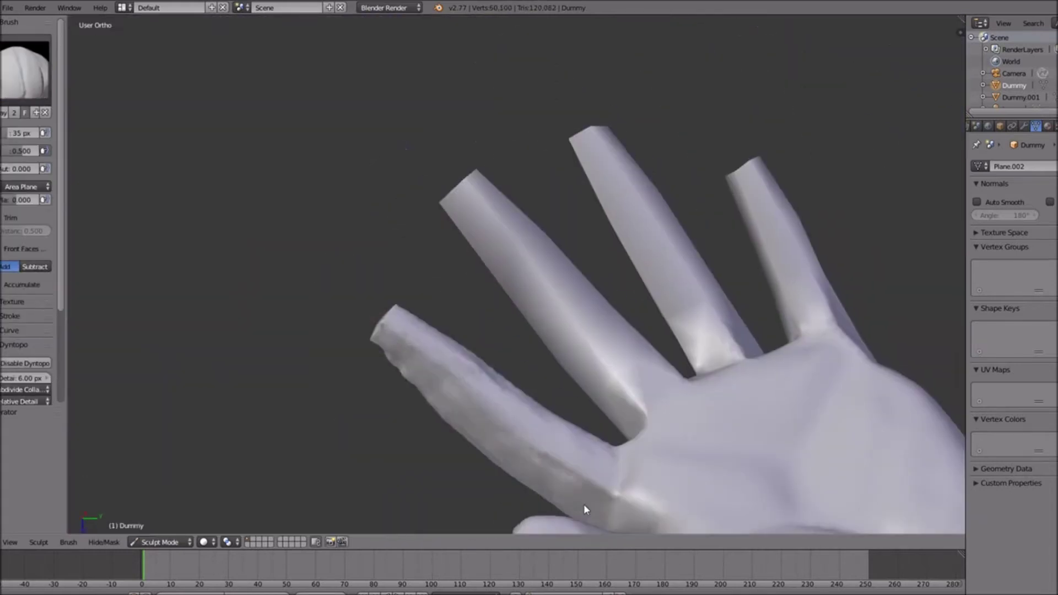
middle_click_drag(584, 504, 639, 281)
left_click_drag(639, 280, 646, 381)
Round the index finger from all sides and smooth it up to the fingertip.
middle_click_drag(646, 381, 341, 265)
left_click_drag(341, 264, 208, 307)
middle_click_drag(208, 307, 540, 408)
left_click_drag(540, 408, 510, 454)
middle_click_drag(511, 454, 408, 386)
left_click_drag(408, 386, 416, 449, "shift")
mouse_move(416, 453)
middle_mouse_down()
mouse_move(420, 365)
mouse_move(380, 286)
middle_mouse_up()
scroll(380, 287, "up", 3)
left_click_drag(380, 286, 366, 253)
middle_click_drag(367, 252, 429, 342)
left_click_drag(430, 341, 450, 368, "shift")
middle_click_drag(449, 368, 419, 308)
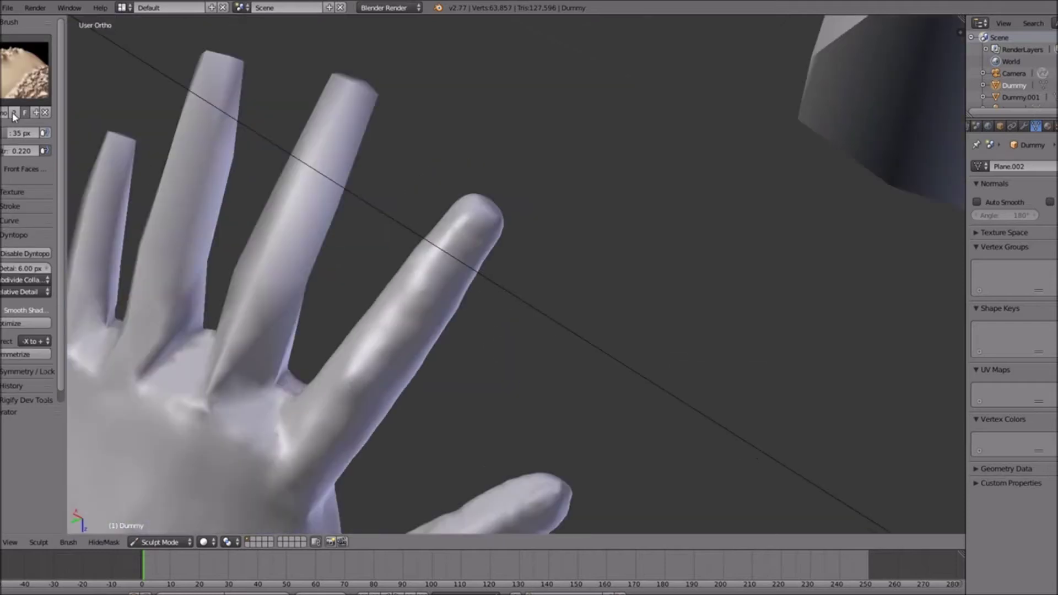
Switch back to the Clay brush, set its radius to 37 px and sculpt the index finger's nail and knuckles.
left_click(22, 75)
scroll(468, 360, "down", 4)
scroll(468, 361, "up", 6)
mouse_move(440, 308)
left_mouse_down()
mouse_move(416, 286)
mouse_move(483, 316)
left_mouse_up()
scroll(415, 286, "down", 3)
middle_click_drag(482, 316, 456, 292)
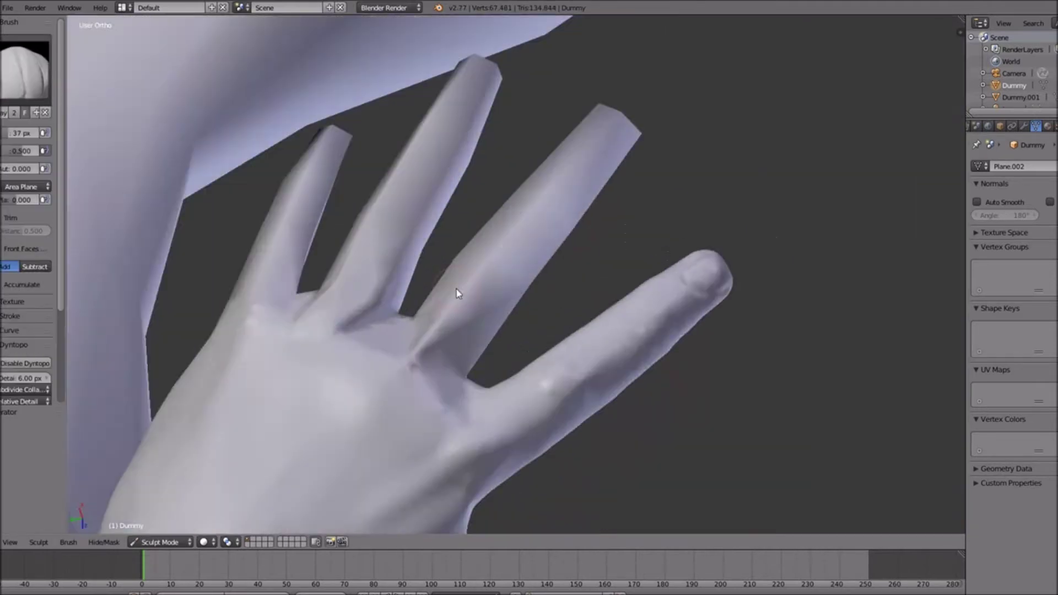
Build up the middle finger with the Clay brush and smooth its surface.
left_click_drag(456, 292, 551, 210)
scroll(551, 221, "down", 3)
mouse_move(605, 238)
middle_mouse_down()
mouse_move(614, 245)
mouse_move(496, 286)
middle_mouse_up()
left_click_drag(496, 286, 474, 324)
middle_click_drag(474, 324, 496, 309)
left_click_drag(468, 237, 488, 222, "shift")
mouse_move(488, 221)
middle_mouse_down()
mouse_move(517, 223)
mouse_move(441, 237)
mouse_move(551, 243)
middle_mouse_up()
Change the sculpt brush, refine the middle finger's shape and smooth out the strokes.
left_click(24, 71)
left_click(302, 141)
scroll(551, 242, "up", 5)
scroll(609, 283, "down", 2)
left_click_drag(441, 380, 475, 402)
scroll(475, 405, "down", 3)
mouse_move(440, 353)
left_mouse_down("shift")
mouse_move(458, 333)
mouse_move(428, 332)
left_mouse_up("shift")
scroll(457, 333, "down", 5)
Switch the sculpt brush again, smooth the sculpted fingers and build up the ring finger.
left_click(25, 71)
scroll(468, 331, "up", 7)
scroll(428, 332, "down", 5)
middle_click_drag(428, 331, 529, 265)
left_click(25, 72)
scroll(472, 330, "up", 5)
left_click_drag(529, 265, 565, 215, "shift")
scroll(474, 413, "down", 8)
scroll(495, 358, "up", 7)
left_click_drag(573, 341, 627, 264)
Fill out the ring finger from another side and smooth it.
mouse_move(626, 257)
middle_mouse_down()
mouse_move(586, 373)
mouse_move(386, 221)
middle_mouse_up()
left_click_drag(385, 220, 366, 165)
middle_click_drag(365, 166, 551, 419)
left_click_drag(551, 419, 540, 449, "shift")
mouse_move(541, 448)
middle_mouse_down()
mouse_move(534, 427)
mouse_move(359, 226)
middle_mouse_up()
Choose the Crease brush for the finger joints, return to the Clay brush and smooth the finger surfaces.
key("shift+c")
scroll(600, 310, "down", 4)
mouse_move(599, 309)
middle_mouse_down()
mouse_move(572, 391)
mouse_move(411, 344)
mouse_move(587, 221)
mouse_move(518, 265)
middle_mouse_up()
key("c")
scroll(456, 364, "up", 5)
left_click_drag(518, 265, 512, 315, "shift")
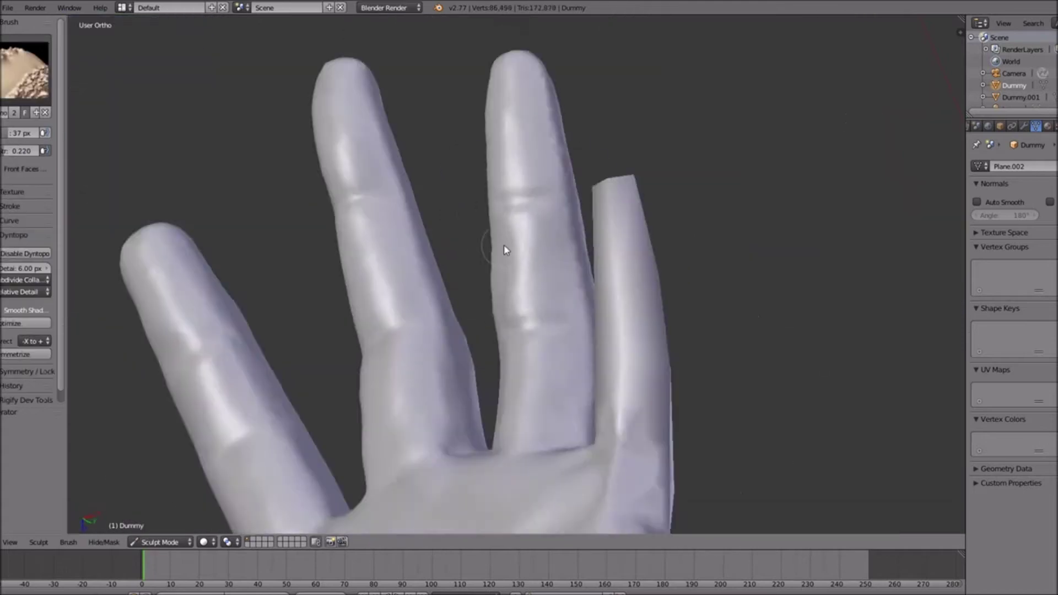
Build up the little finger with sculpt strokes from several sides.
scroll(512, 315, "down", 5)
middle_click_drag(512, 314, 503, 359)
scroll(503, 359, "up", 4)
left_click_drag(529, 385, 604, 198)
middle_click_drag(605, 198, 517, 220)
left_click_drag(518, 220, 498, 378)
middle_click_drag(498, 378, 463, 331)
left_click_drag(463, 331, 505, 96)
Shape a fingernail on the fingertip with the Grab, Clay and Crease brushes and smooth the result.
scroll(505, 96, "down", 4)
mouse_move(506, 96)
middle_mouse_down()
mouse_move(451, 425)
mouse_move(575, 506)
mouse_move(496, 288)
middle_mouse_up()
key("g")
scroll(496, 288, "up", 5)
key("c")
left_click_drag(616, 259, 724, 130)
key("shift+c")
mouse_move(725, 130)
middle_mouse_down()
mouse_move(564, 279)
mouse_move(522, 207)
middle_mouse_up()
left_click_drag(521, 208, 513, 261, "shift")
scroll(512, 262, "up", 4)
middle_click_drag(137, 130, 496, 264)
left_click_drag(495, 265, 525, 281, "shift")
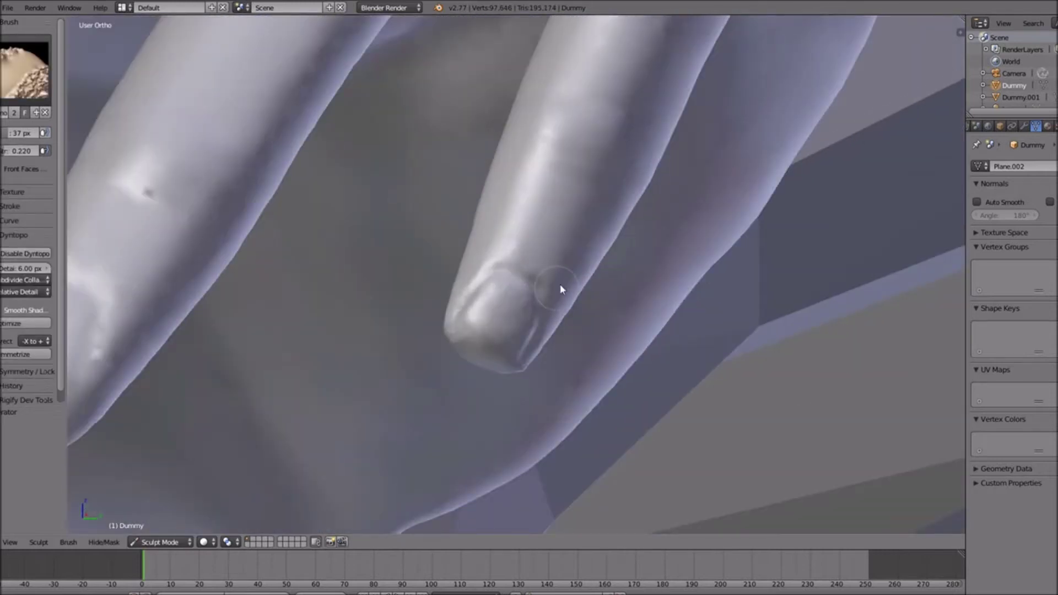
Build up the knee and lower leg muscles with the Clay brush from several angles.
key("KP_1")
scroll(382, 249, "down", 6)
middle_click_drag(581, 525, 581, 395, "shift")
scroll(581, 396, "up", 4)
key("c")
left_click_drag(601, 292, 625, 358)
middle_click_drag(625, 358, 639, 380)
scroll(627, 331, "up", 3)
middle_click_drag(628, 331, 489, 236)
left_click_drag(488, 237, 460, 187)
middle_click_drag(460, 187, 472, 290)
left_click_drag(472, 291, 462, 182)
mouse_move(462, 182)
middle_mouse_down()
mouse_move(586, 158)
mouse_move(655, 177)
middle_mouse_up()
mouse_move(655, 176)
left_mouse_down()
mouse_move(679, 207)
mouse_move(615, 216)
left_mouse_up()
Add another stroke to the legs, pick a different sculpt brush and continue shaping the leg muscles.
key("KP_1")
middle_click_drag(616, 215, 811, 141)
scroll(812, 141, "up", 4)
left_click_drag(683, 435, 798, 73)
scroll(799, 74, "down", 4)
mouse_move(798, 73)
middle_mouse_down()
mouse_move(526, 272)
mouse_move(573, 373)
mouse_move(467, 376)
mouse_move(370, 439)
middle_mouse_up()
key("shift+s")
left_click(25, 72)
left_click(120, 142)
left_click_drag(370, 439, 309, 330)
mouse_move(309, 330)
middle_mouse_down()
mouse_move(470, 273)
mouse_move(437, 309)
middle_mouse_up()
left_click_drag(437, 309, 462, 386)
Return to the Clay brush, sculpt the back of the knee and smooth the calf area.
mouse_move(463, 386)
middle_mouse_down()
mouse_move(676, 376)
mouse_move(627, 233)
mouse_move(369, 358)
mouse_move(450, 358)
mouse_move(650, 260)
mouse_move(529, 173)
middle_mouse_up()
scroll(677, 376, "down", 4)
key("shift+s")
scroll(577, 257, "up", 3)
scroll(450, 354, "down", 4)
scroll(530, 172, "up", 2)
key("c")
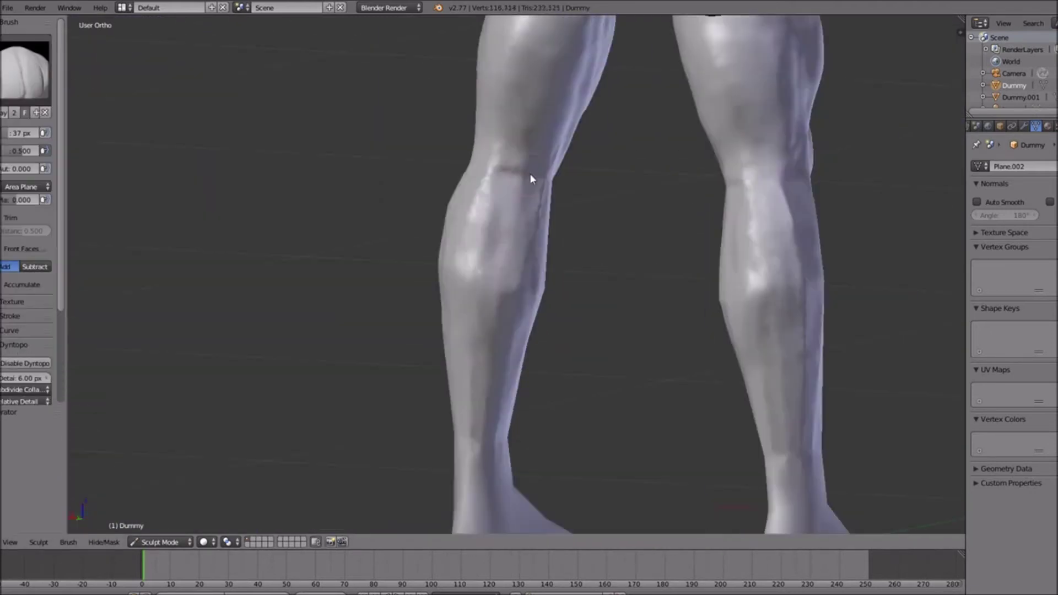
key("ctrl+KP_1")
left_click_drag(530, 173, 495, 202)
mouse_move(495, 202)
middle_mouse_down()
mouse_move(454, 268)
mouse_move(642, 192)
mouse_move(615, 228)
mouse_move(442, 360)
mouse_move(625, 259)
middle_mouse_up()
left_click_drag(625, 258, 611, 272, "shift")
middle_click_drag(612, 272, 470, 280)
Reveal the hidden low-poly duplicate and move it -2 along the X axis.
scroll(518, 326, "down", 5)
key("KP_1")
scroll(517, 326, "up", 4)
key("c")
mouse_move(518, 326)
middle_mouse_down()
mouse_move(584, 287)
mouse_move(613, 387)
middle_mouse_up()
key("shift+s")
key("alt+h")
scroll(613, 388, "down", 6)
middle_click_drag(550, 330, 629, 304)
scroll(629, 304, "up", 4)
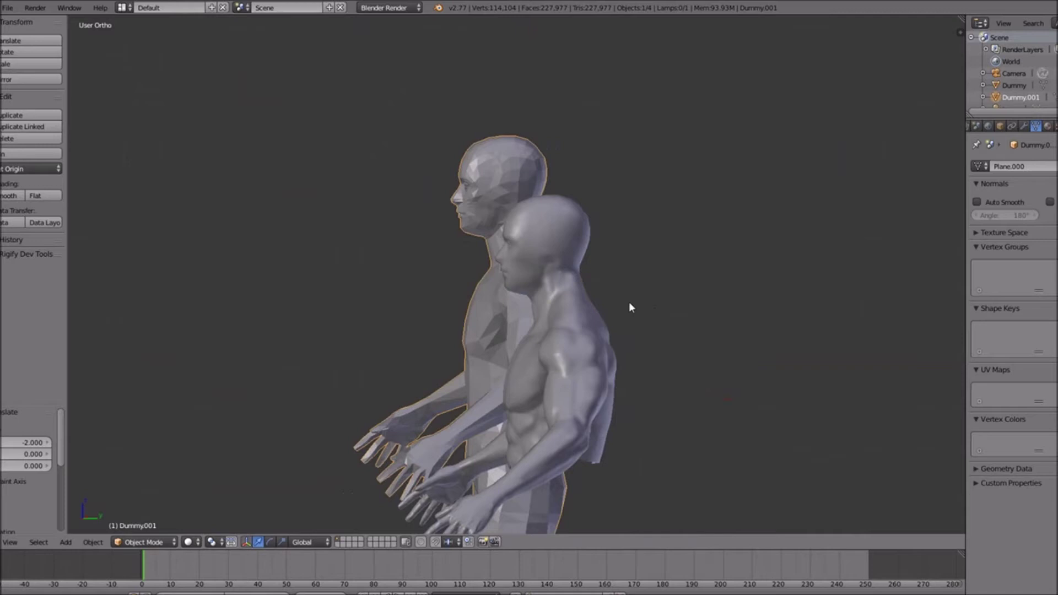
Sculpt the nose of the Dummy with the Clay brush.
key("KP_1")
scroll(533, 203, "up", 5)
middle_click_drag(534, 202, 483, 331)
scroll(482, 331, "up", 3)
mouse_move(483, 330)
left_mouse_down()
mouse_move(413, 453)
mouse_move(291, 404)
left_mouse_up()
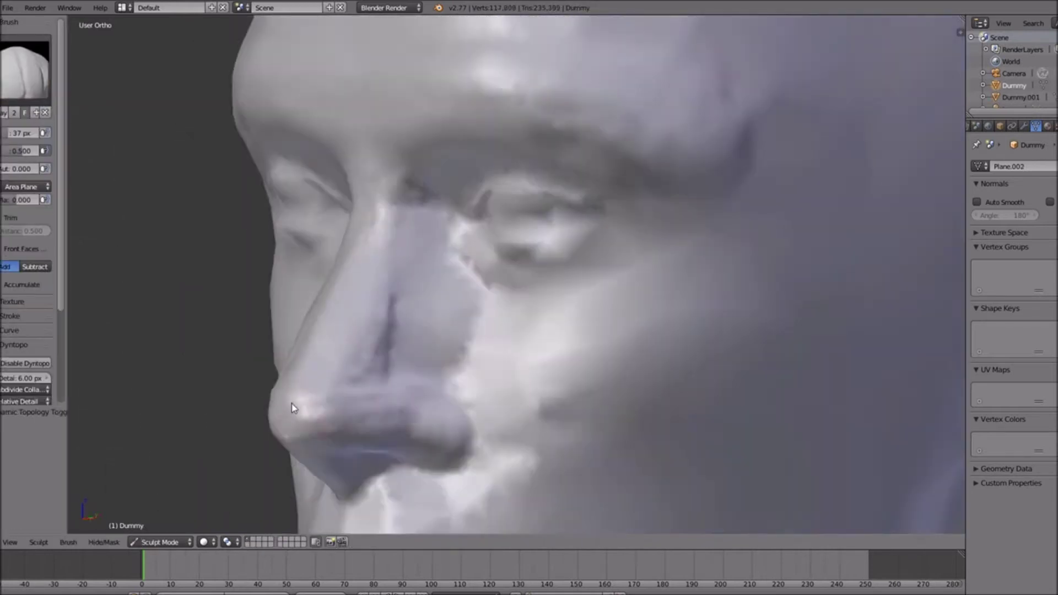
middle_click_drag(292, 405, 373, 440)
Shape the lips from the front with Clay strokes.
key("g")
key("KP_1")
key("c")
mouse_move(406, 352)
left_mouse_down()
mouse_move(426, 327)
mouse_move(422, 279)
left_mouse_up()
scroll(426, 325, "up", 2)
middle_click_drag(423, 278, 422, 165, "shift")
left_click_drag(430, 292, 490, 285)
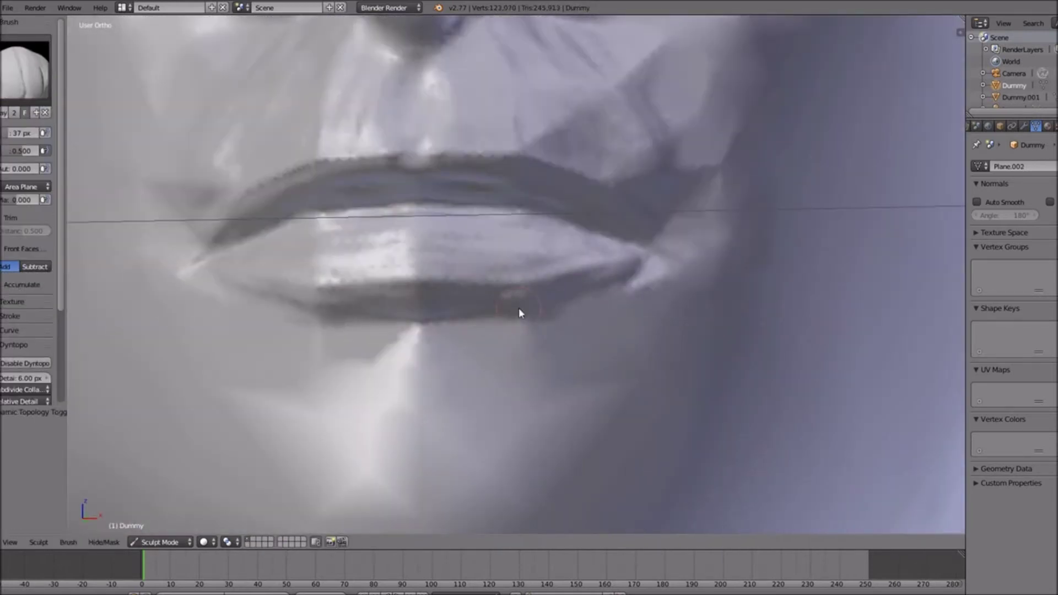
Switch the sculpt brush, return to Clay and sculpt the jaw and the underside of the chin.
scroll(491, 284, "down", 3)
middle_click_drag(491, 284, 472, 359)
key("shift+s")
scroll(490, 340, "down", 3)
key("c")
left_click_drag(617, 220, 528, 259)
mouse_move(490, 341)
middle_mouse_down()
mouse_move(467, 424)
mouse_move(578, 398)
middle_mouse_up()
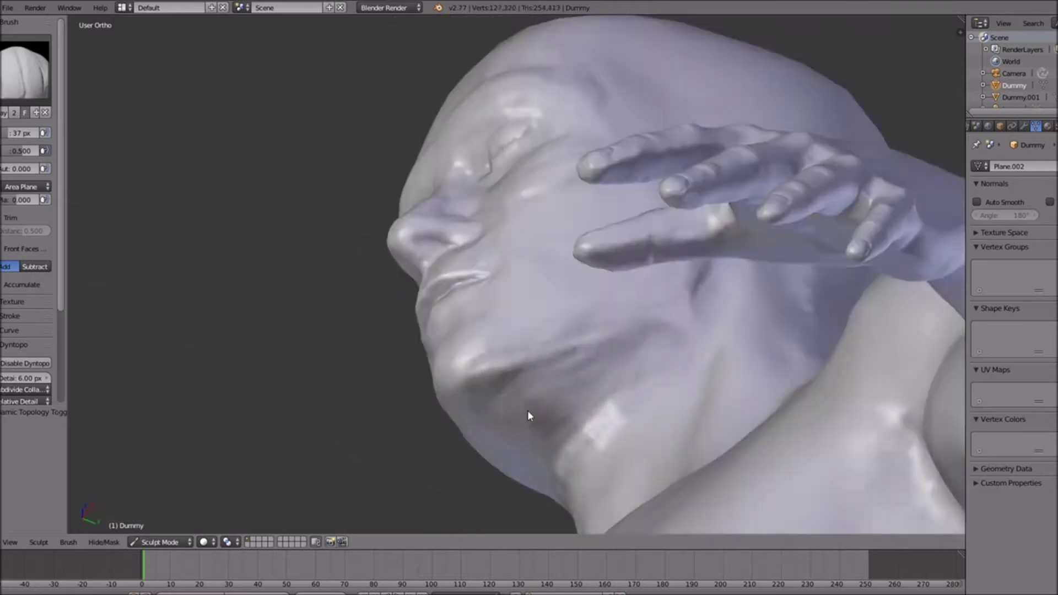
left_click_drag(578, 398, 517, 364)
middle_click_drag(577, 398, 619, 477)
Build up the cheek and the fold between the nose and the mouth corner.
left_click_drag(573, 182, 493, 207)
middle_click_drag(493, 208, 591, 344)
scroll(590, 343, "up", 3)
left_click_drag(591, 344, 639, 397)
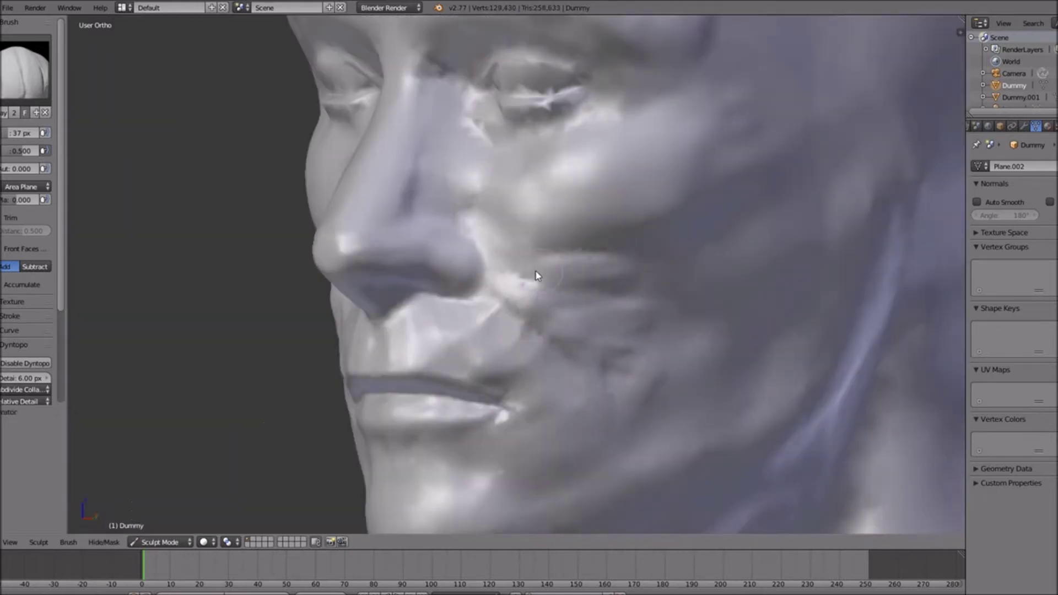
scroll(606, 353, "up", 1)
left_click_drag(551, 286, 526, 327)
Sculpt the lower cheek and chin in profile.
key("KP_1")
scroll(551, 444, "down", 4)
mouse_move(551, 444)
middle_mouse_down()
mouse_move(592, 356)
mouse_move(795, 214)
mouse_move(665, 275)
mouse_move(659, 342)
middle_mouse_up()
scroll(795, 215, "down", 4)
scroll(664, 275, "up", 4)
key("KP_3")
middle_click_drag(583, 401, 570, 336)
left_click_drag(617, 380, 569, 336)
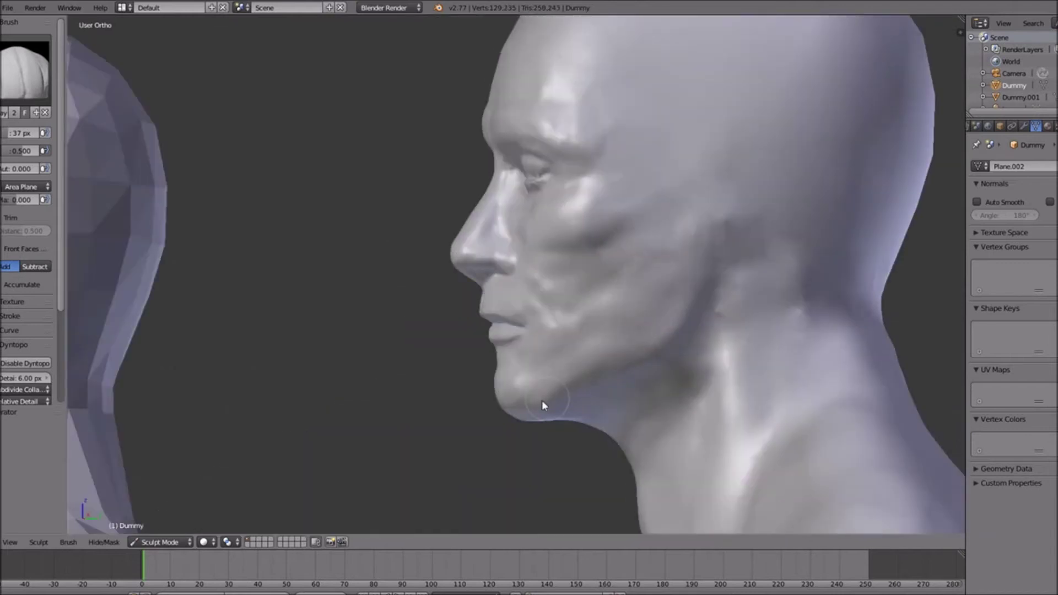
Refine the jawline with another Clay stroke from an angled view.
middle_click_drag(570, 336, 649, 328)
scroll(649, 329, "up", 3)
left_click_drag(606, 385, 649, 329)
scroll(759, 351, "up", 1)
mouse_move(649, 329)
middle_mouse_down()
mouse_move(759, 351)
mouse_move(692, 365)
middle_mouse_up()
scroll(759, 351, "down", 4)
scroll(621, 371, "up", 3)
Pick another sculpt brush and check the head and upper body, ending in front view.
mouse_move(621, 371)
middle_mouse_down()
mouse_move(752, 411)
mouse_move(554, 434)
mouse_move(551, 330)
mouse_move(625, 412)
mouse_move(556, 353)
mouse_move(742, 354)
mouse_move(475, 352)
middle_mouse_up()
scroll(751, 411, "up", 1)
scroll(751, 411, "down", 5)
scroll(551, 329, "down", 2)
scroll(551, 329, "up", 3)
scroll(527, 327, "down", 6)
scroll(556, 353, "up", 5)
left_click(25, 71)
left_click(303, 200)
scroll(613, 363, "down", 6)
scroll(614, 363, "up", 4)
key("KP_1")
scroll(475, 357, "down", 6)
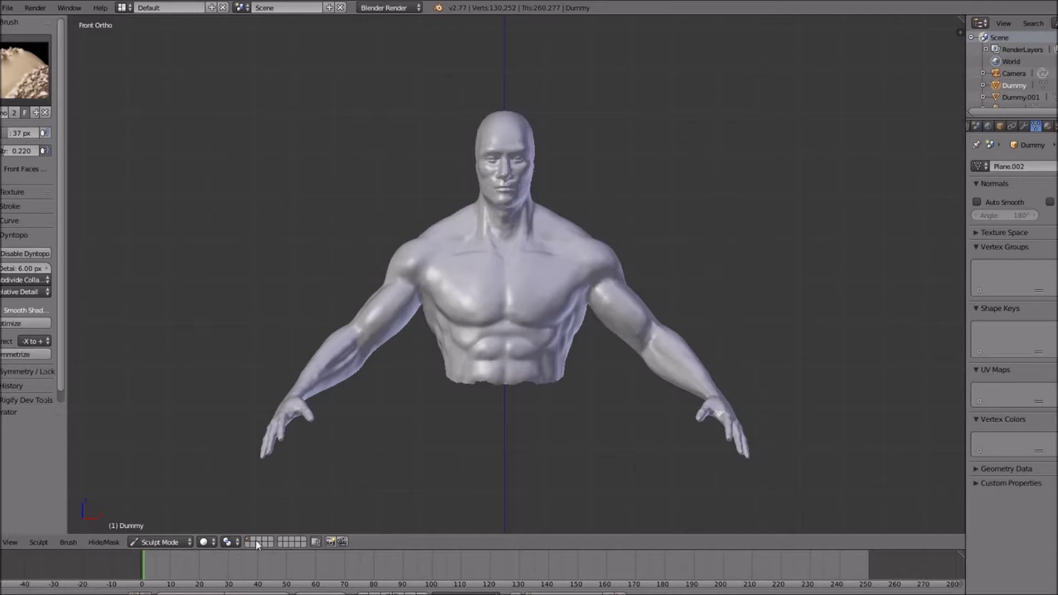
Switch to Object Mode and move the low-poly duplicate 0.8 along the X axis, closer to the sculpt.
scroll(524, 374, "down", 8)
scroll(534, 379, "down", 3, "shift")
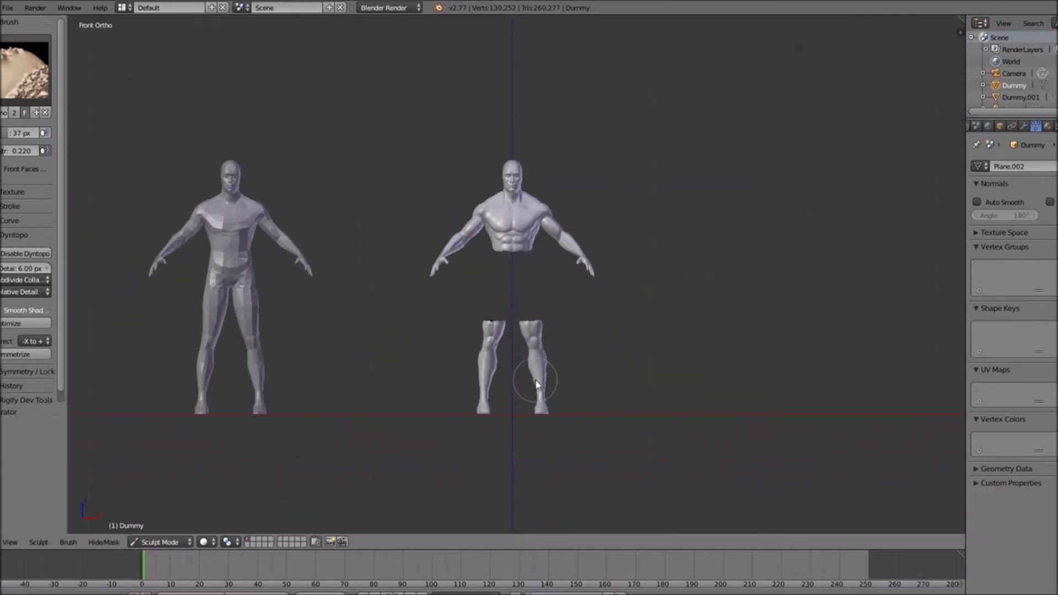
scroll(537, 384, "up", 2)
left_click(170, 543)
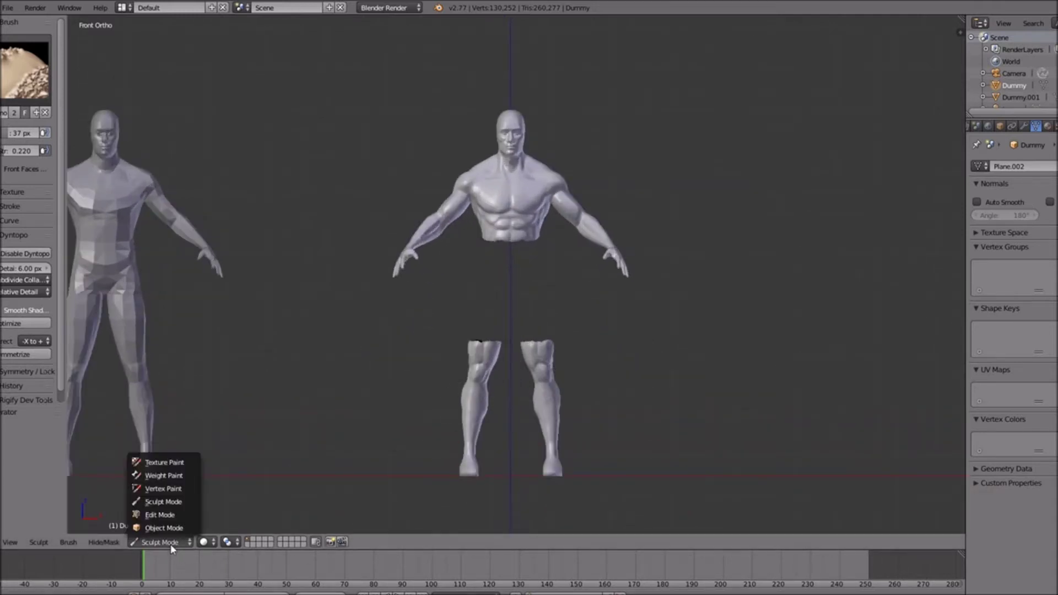
left_click(172, 527)
left_click_drag(137, 476, 318, 477)
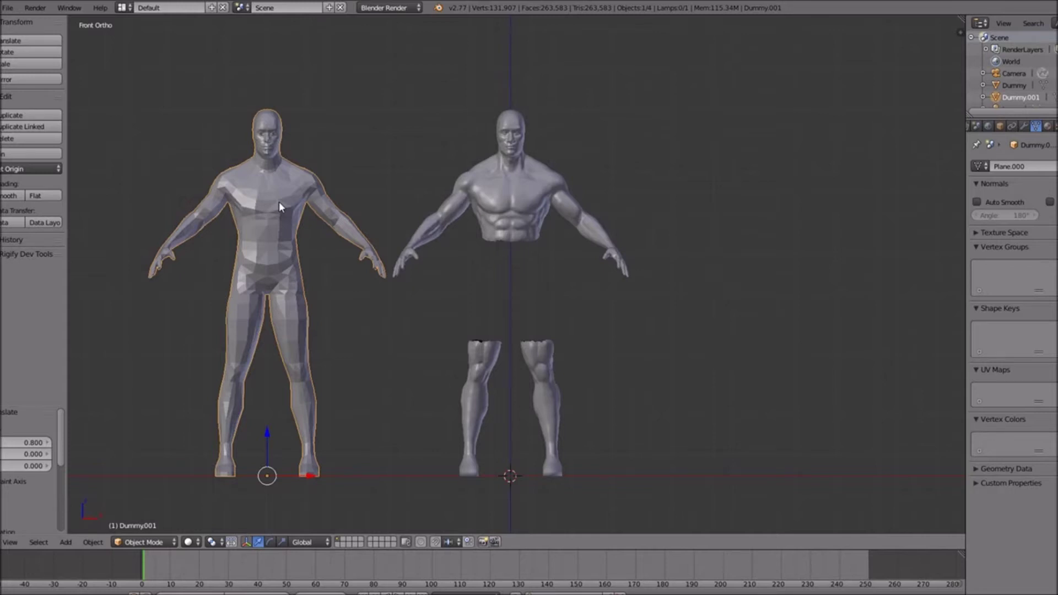
Delete the faces of both feet on the Dummy mesh in Edit Mode and return to Object Mode.
key("Tab")
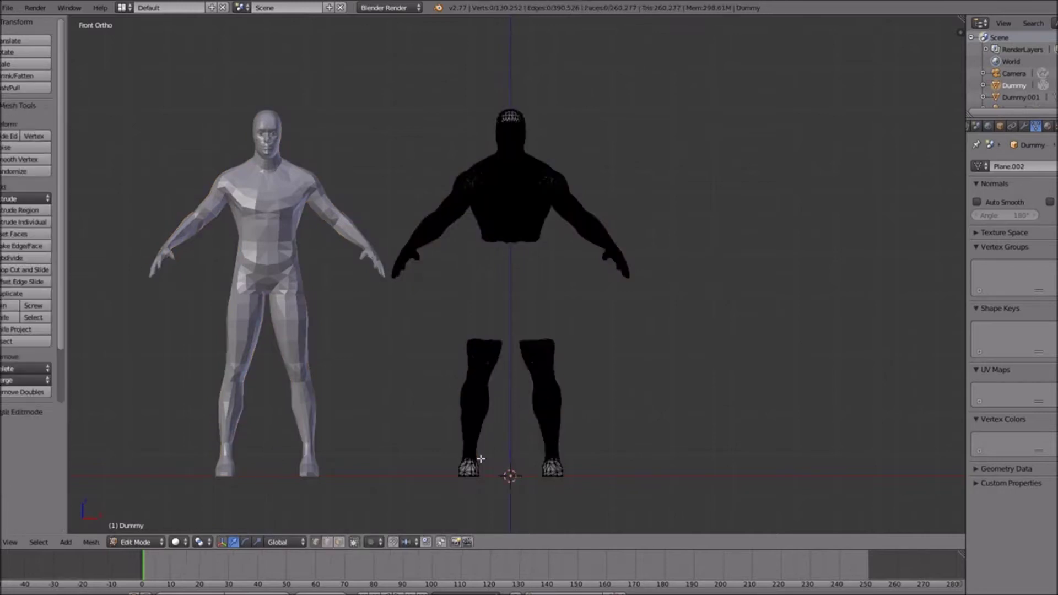
scroll(511, 435, "down", 3, "shift")
scroll(513, 428, "up", 8)
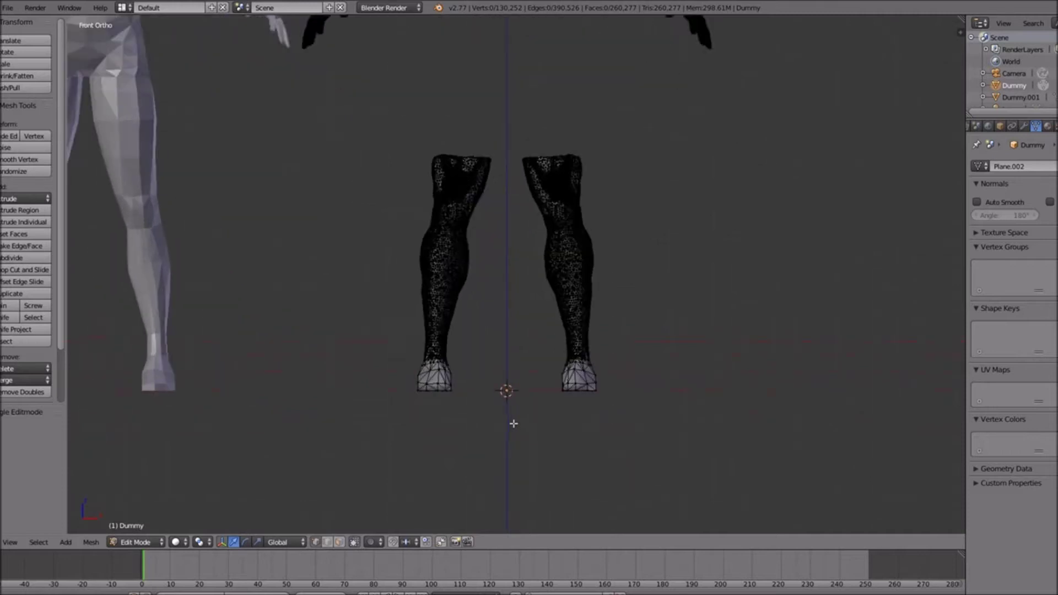
scroll(518, 422, "down", 1, "shift")
scroll(518, 422, "down", 3, "shift")
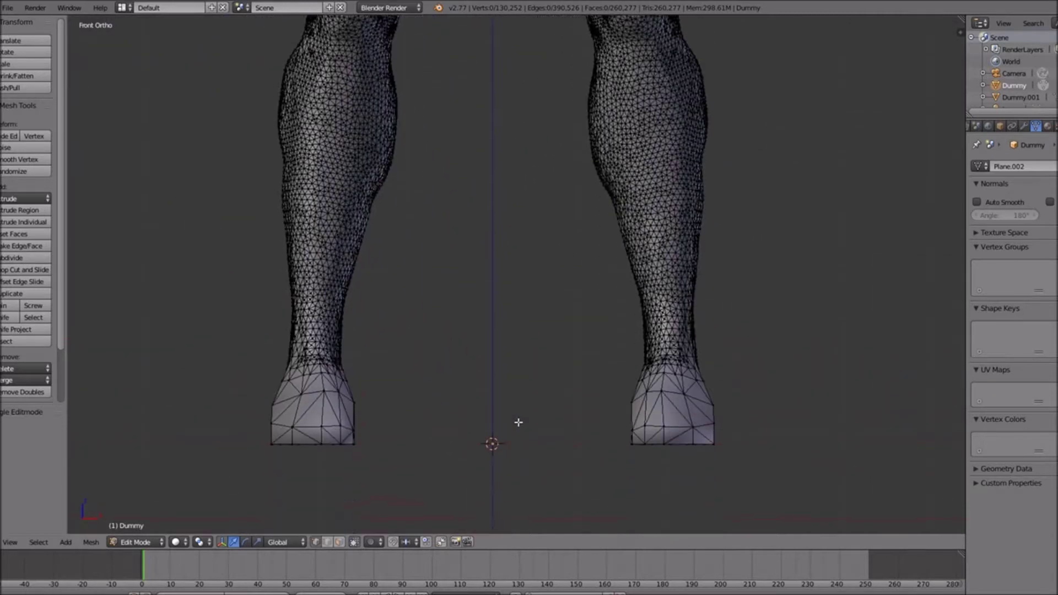
key("z")
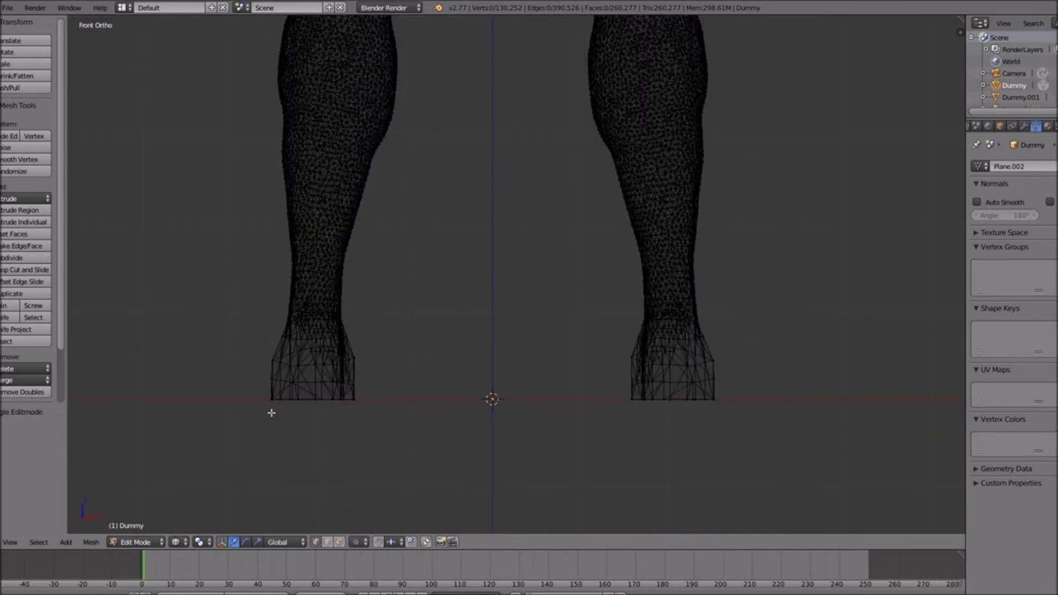
left_click_drag(257, 417, 740, 326)
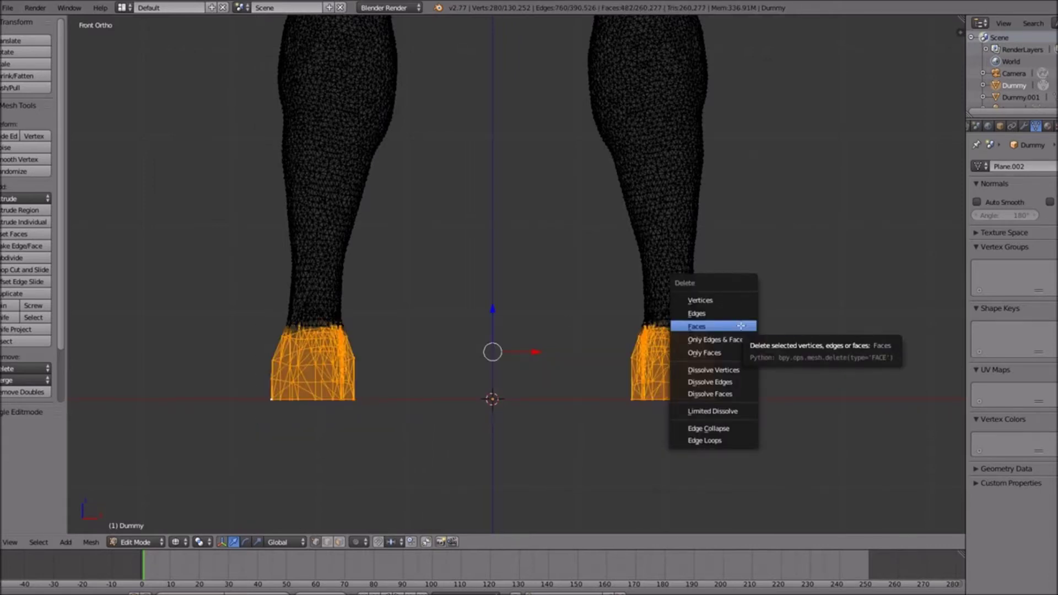
left_click(740, 325)
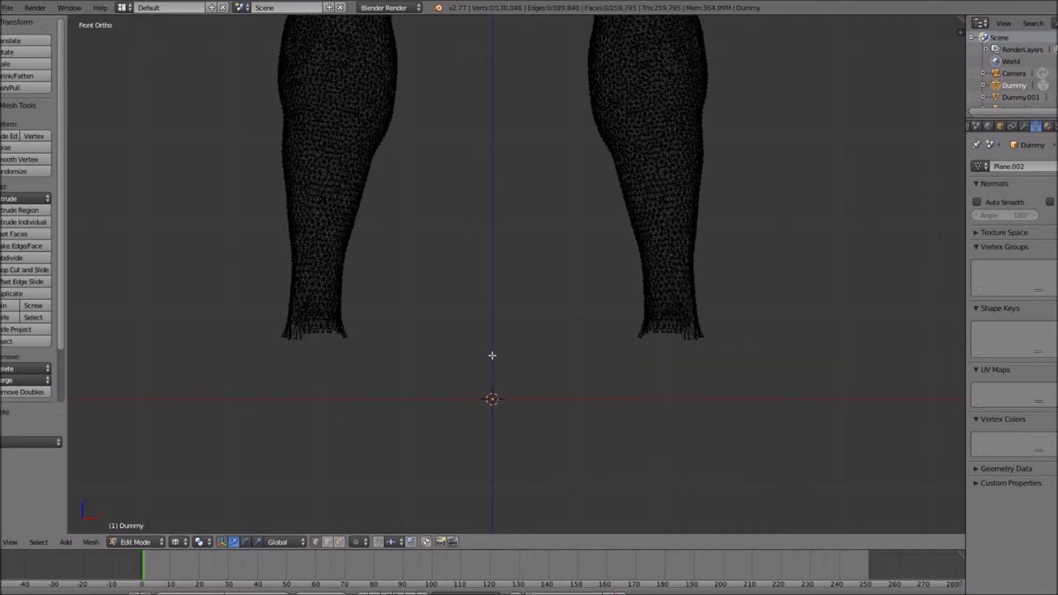
scroll(492, 356, "down", 3)
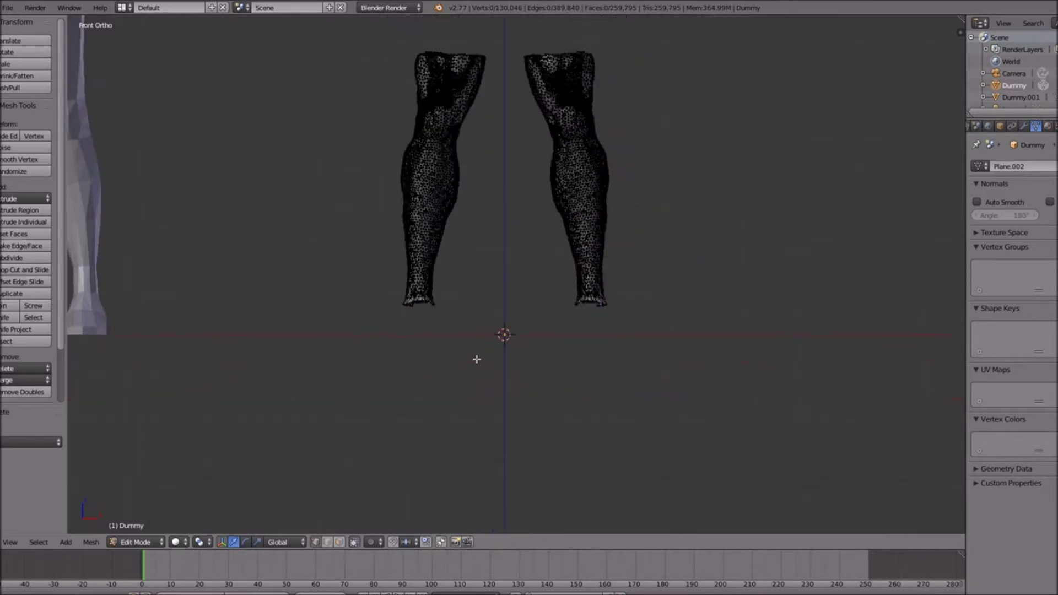
key("Tab")
scroll(476, 358, "down", 6)
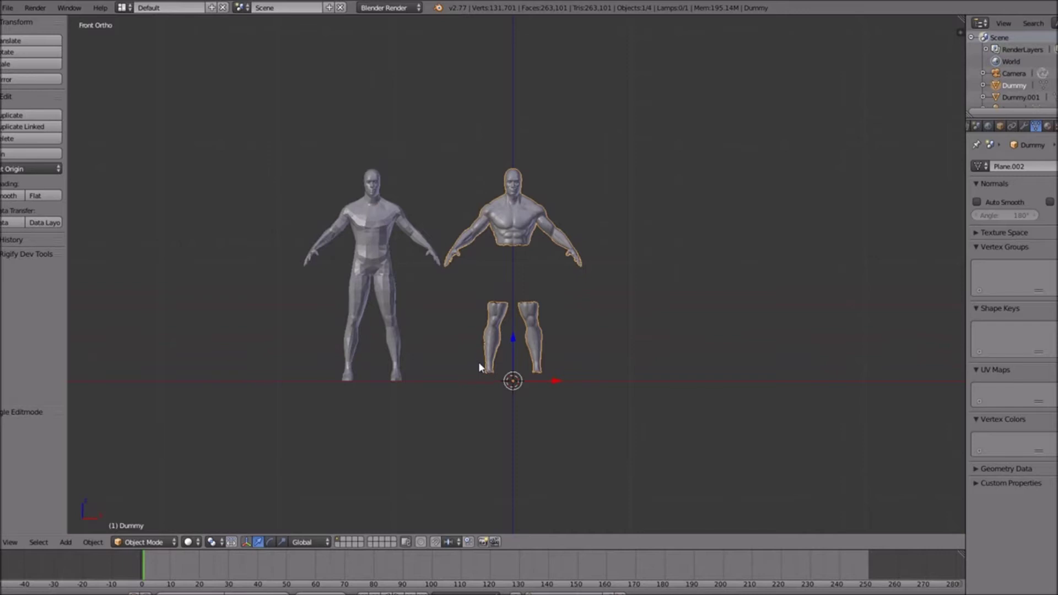
scroll(478, 363, "up", 2)
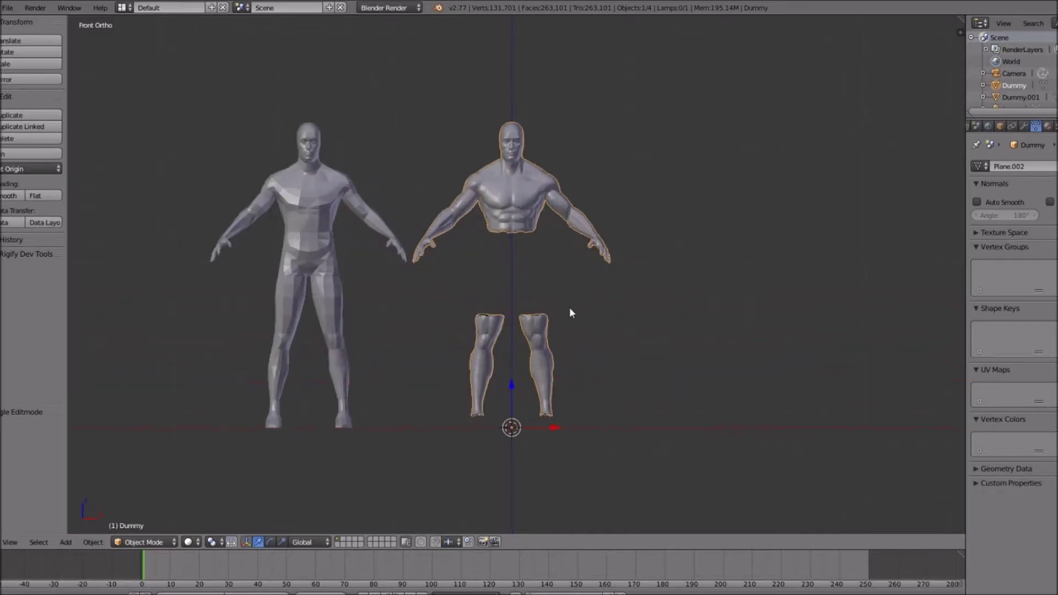
key("Tab")
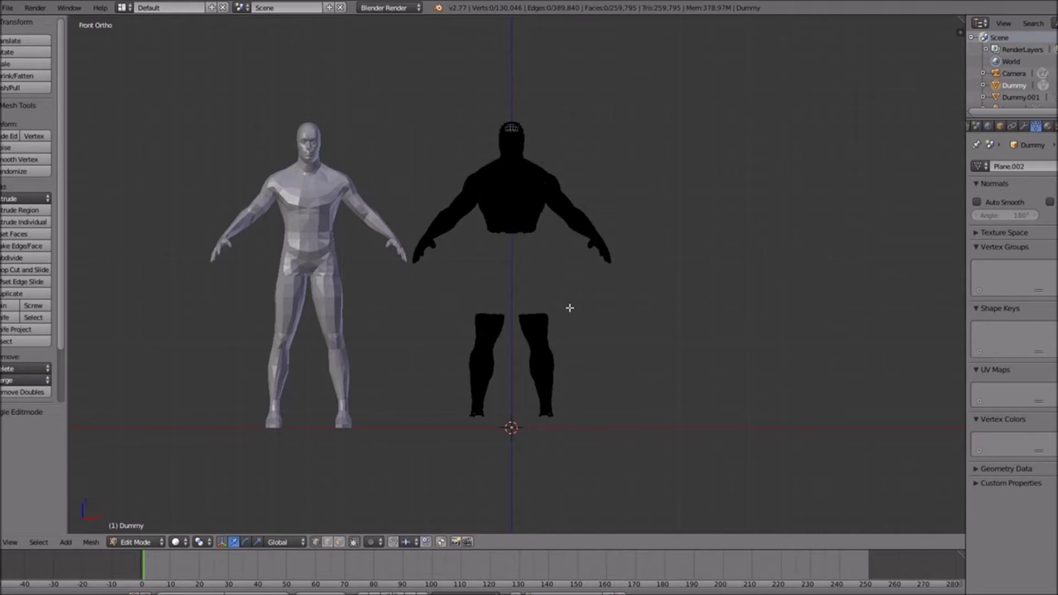
key("Tab")
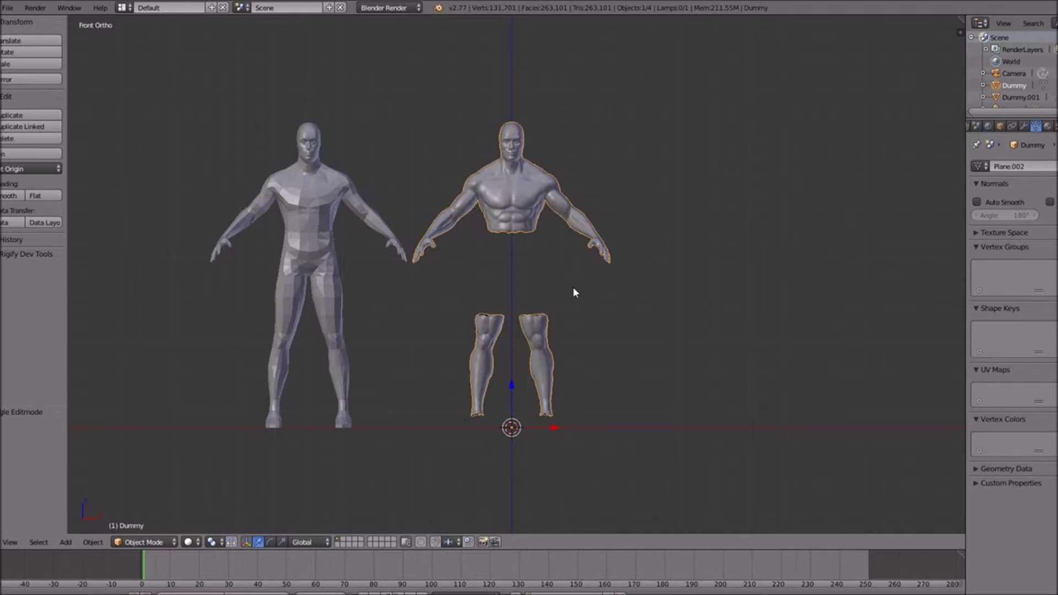
scroll(589, 280, "up", 5)
scroll(589, 278, "down", 4)
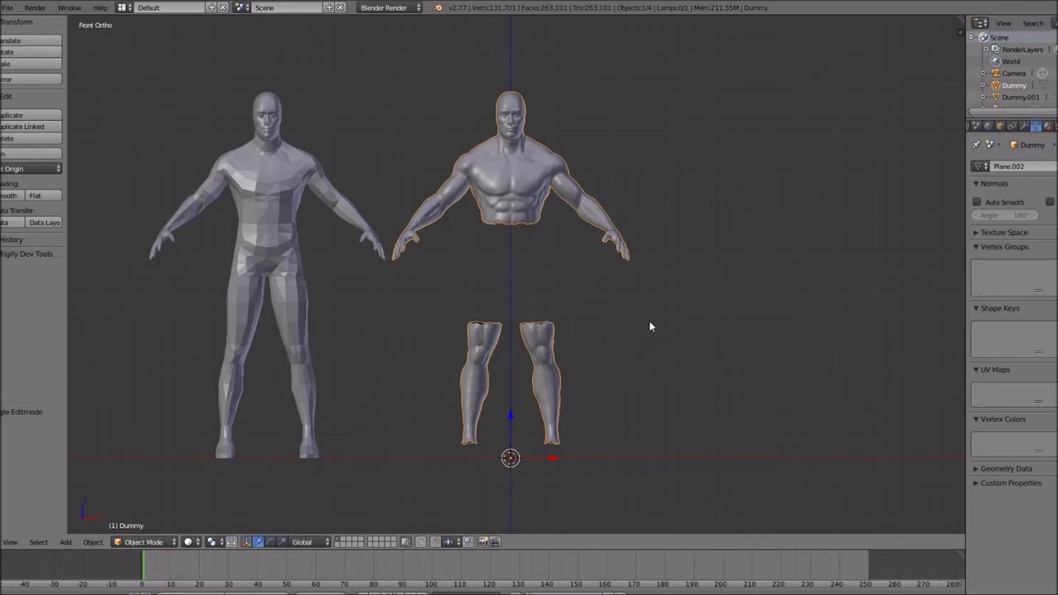
Examine the sculpted head, torso and lower legs beside the low-poly duplicate from the front and back.
middle_click_drag(614, 302, 560, 330)
key("KP_1")
scroll(524, 235, "up", 4)
scroll(524, 233, "down", 4)
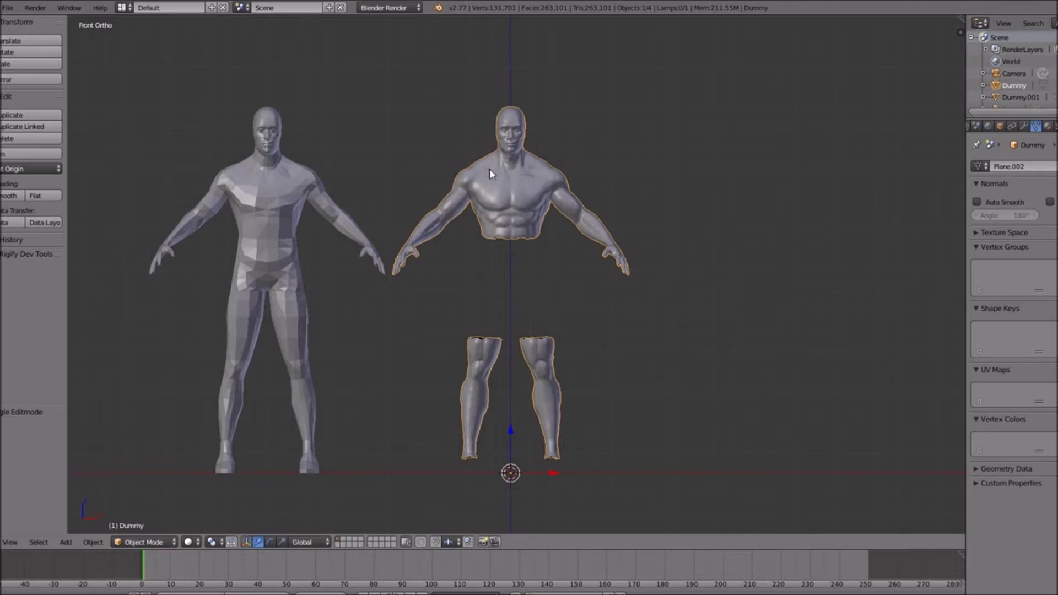
scroll(493, 187, "up", 2)
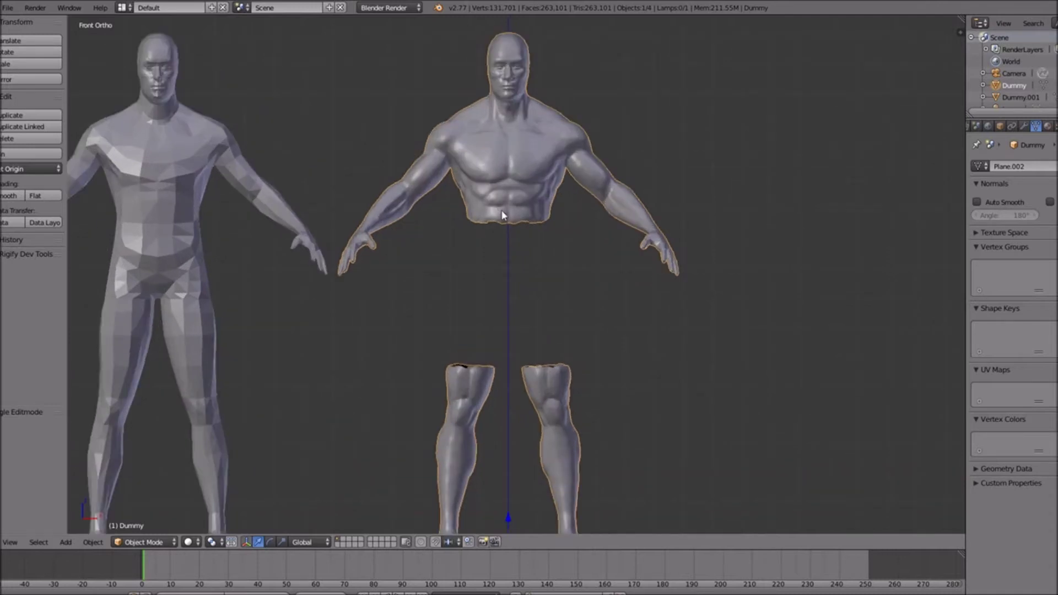
scroll(518, 128, "up", 5, "shift")
scroll(514, 270, "up", 6)
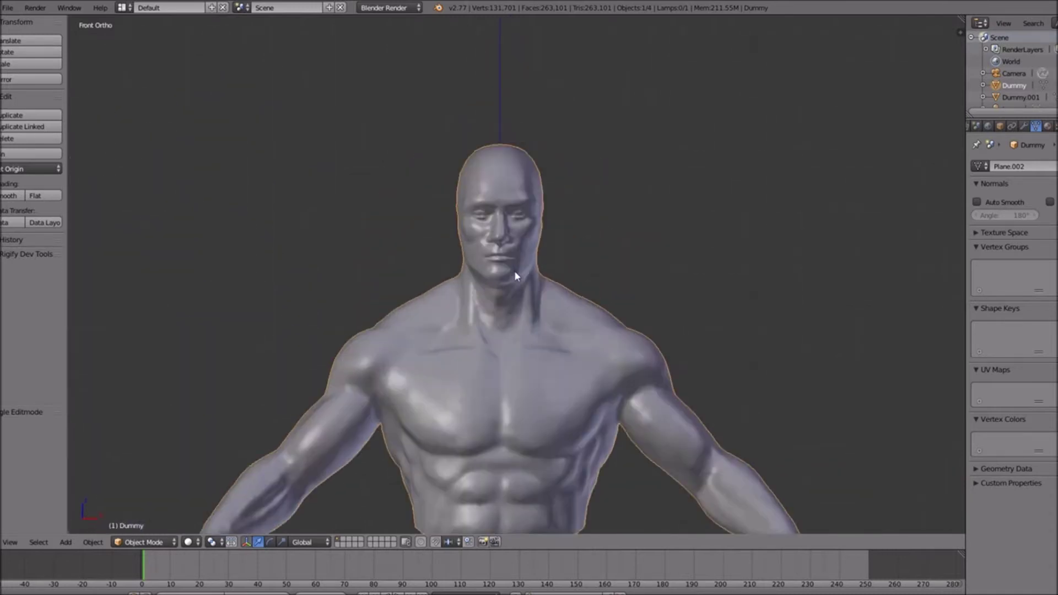
scroll(514, 270, "down", 6)
middle_click_drag(596, 276, 525, 331)
scroll(525, 331, "down", 6)
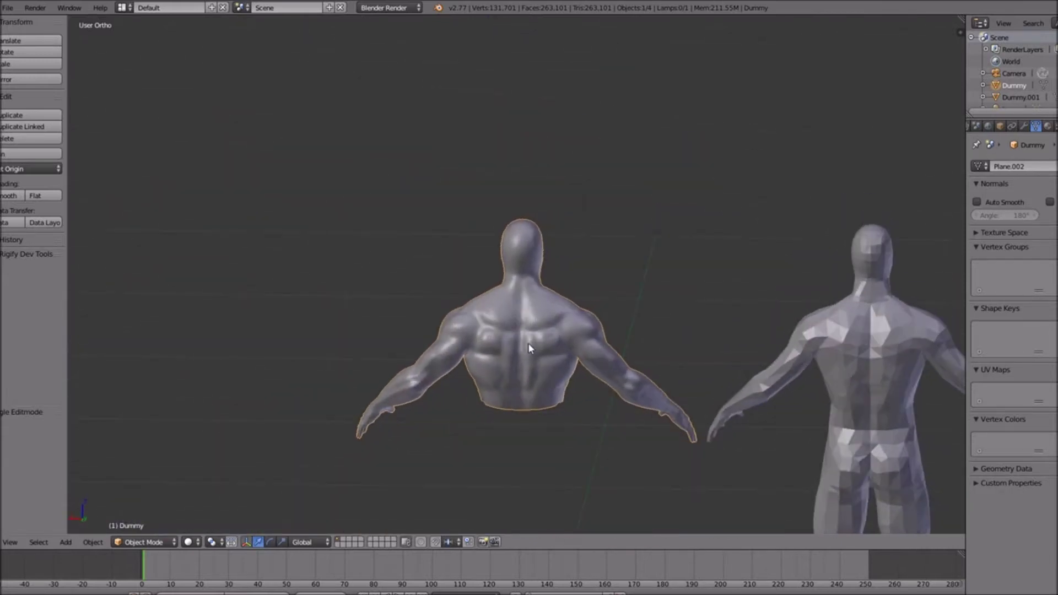
middle_click_drag(572, 320, 569, 325)
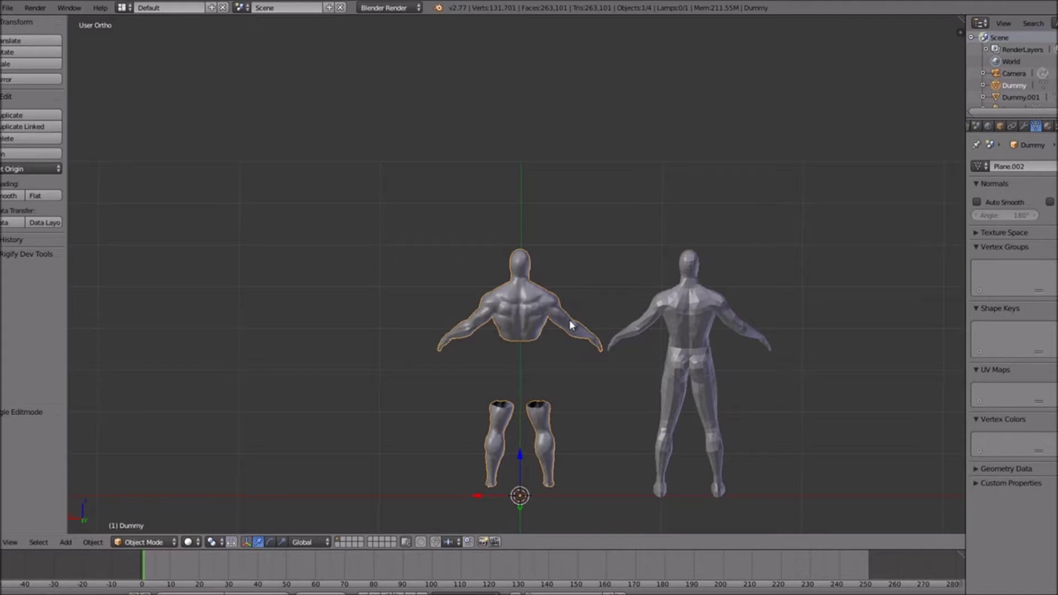
key("KP_1")
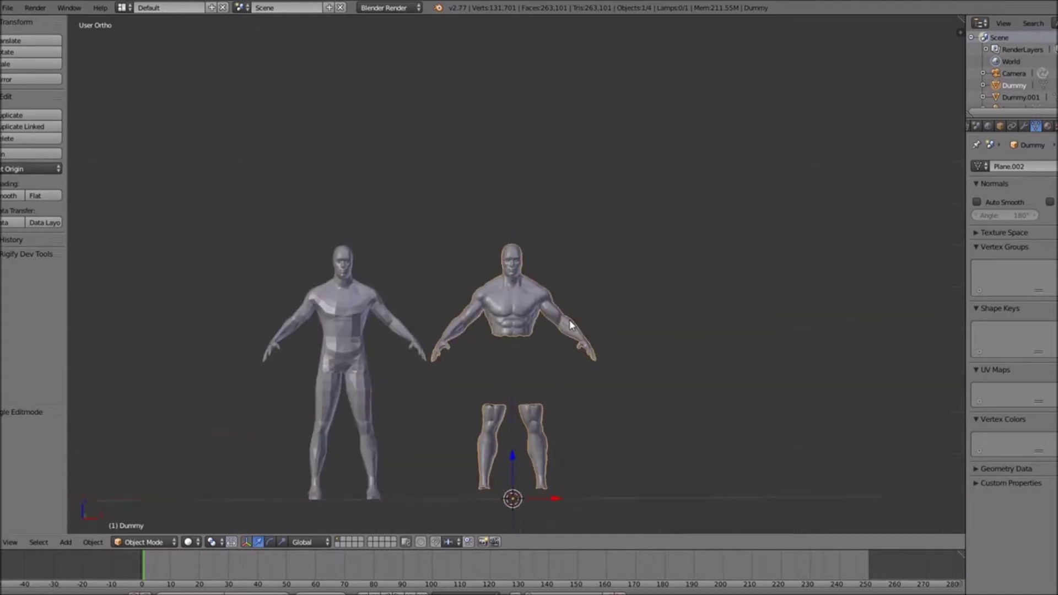
scroll(520, 335, "up", 4)
scroll(523, 336, "down", 1, "ctrl")
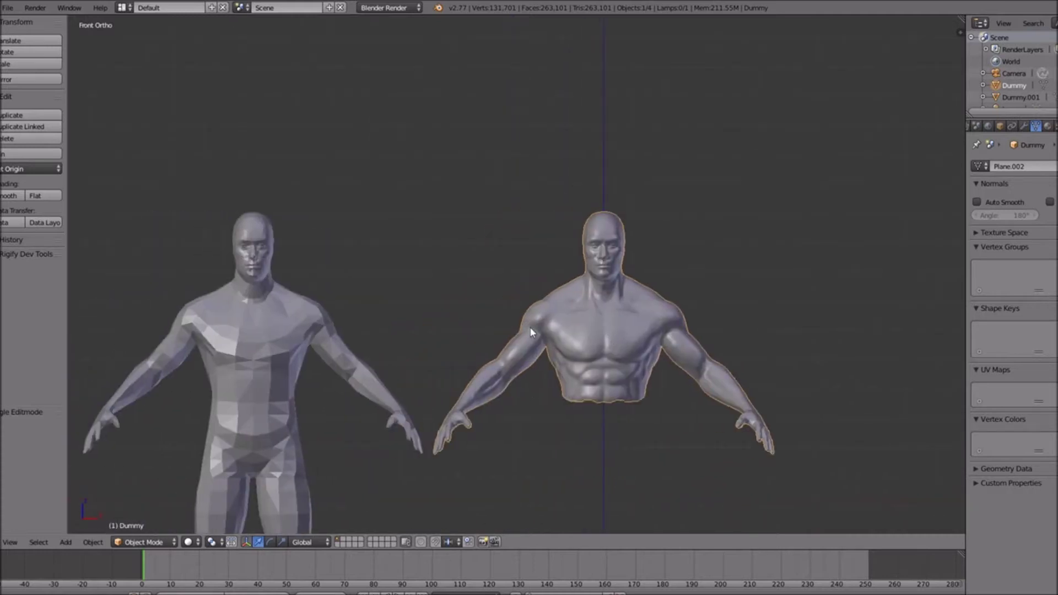
Duplicate the low-poly figure and move the copy 1.2 along the X axis onto the sculpted body.
scroll(534, 323, "down", 5, "shift")
scroll(536, 323, "up", 4, "ctrl")
scroll(536, 323, "down", 1, "ctrl")
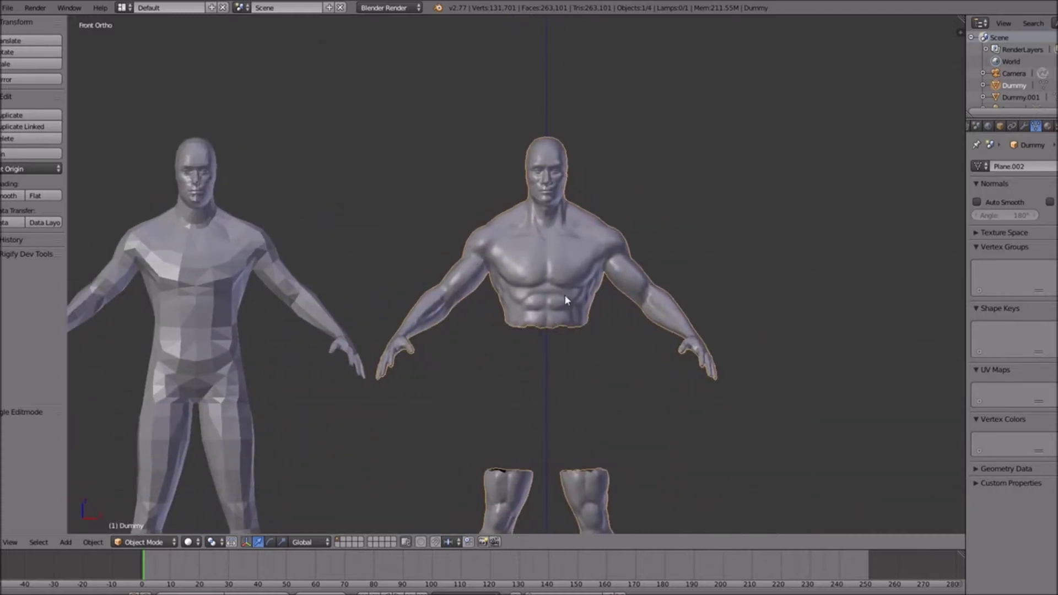
right_click(212, 358)
scroll(330, 408, "down", 5)
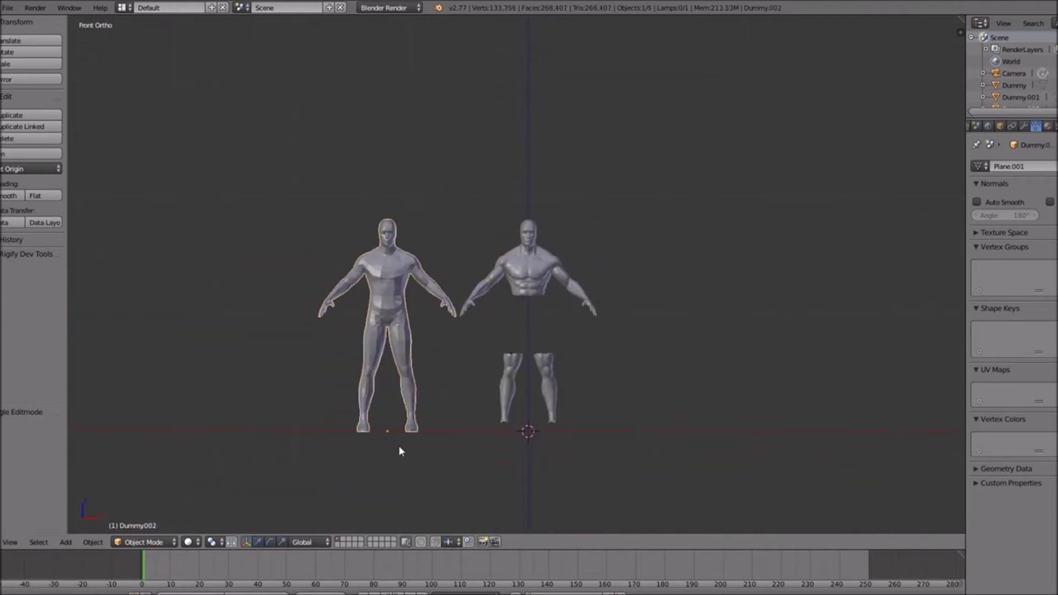
key("shift+d")
key("x")
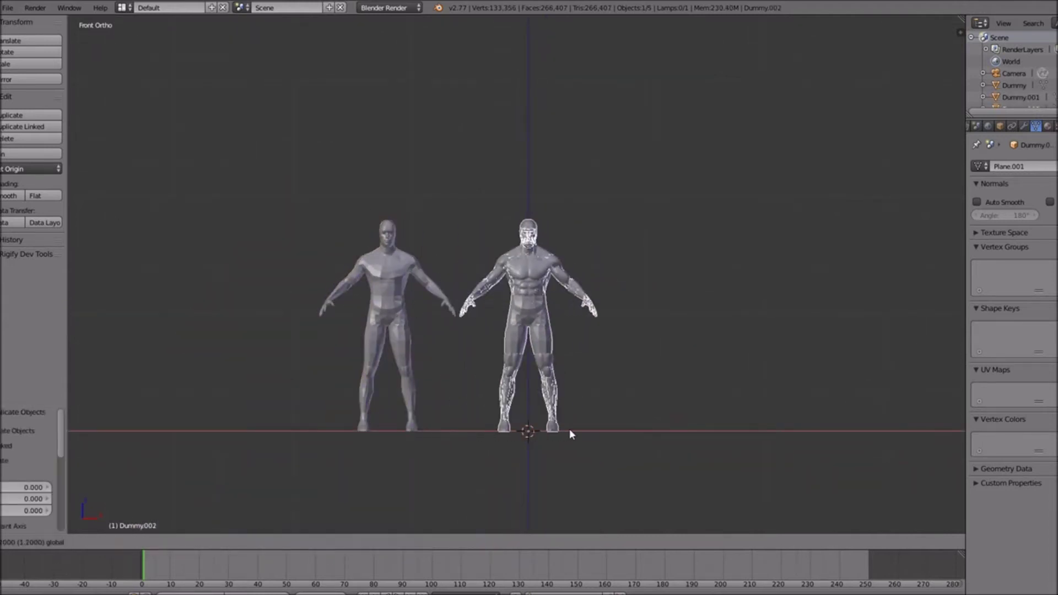
left_click(569, 429)
scroll(567, 413, "up", 4)
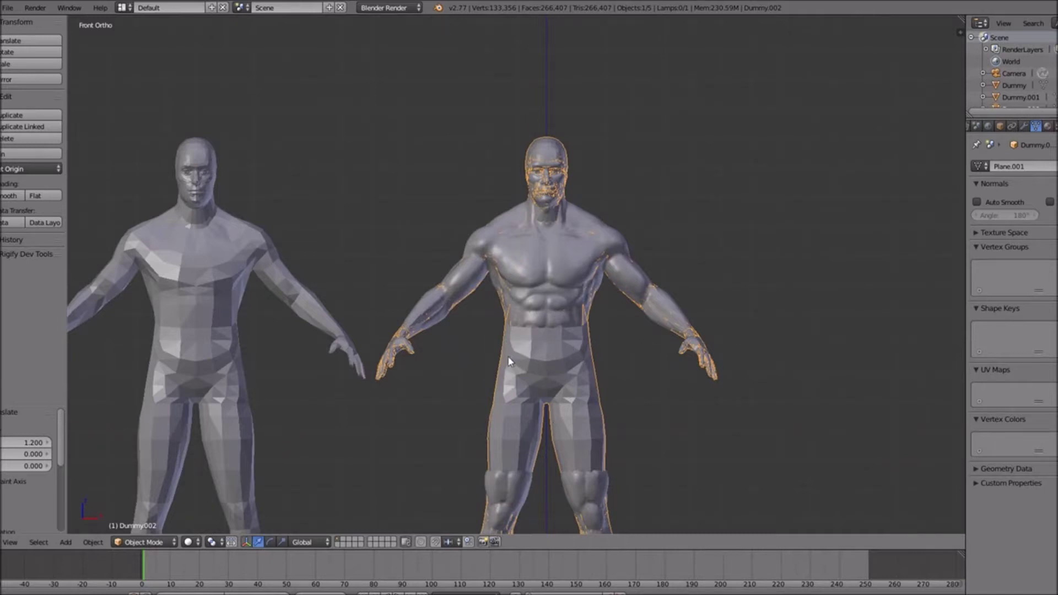
In Edit Mode, delete the faces of the low-poly copy's head, torso and arms, keeping the hips and legs.
scroll(534, 382, "down", 10, "shift")
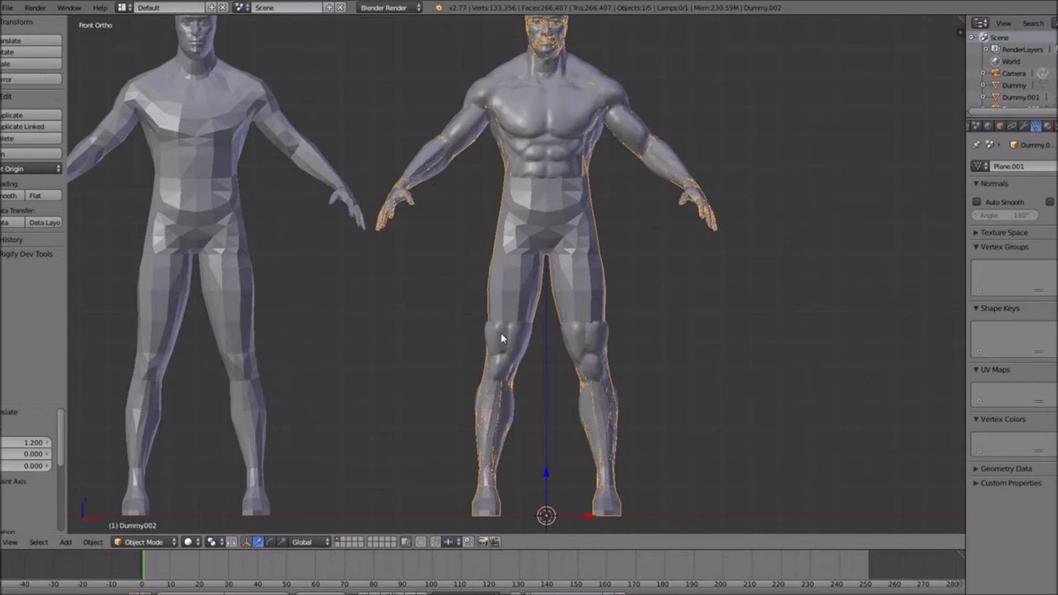
key("Tab")
right_click(567, 110)
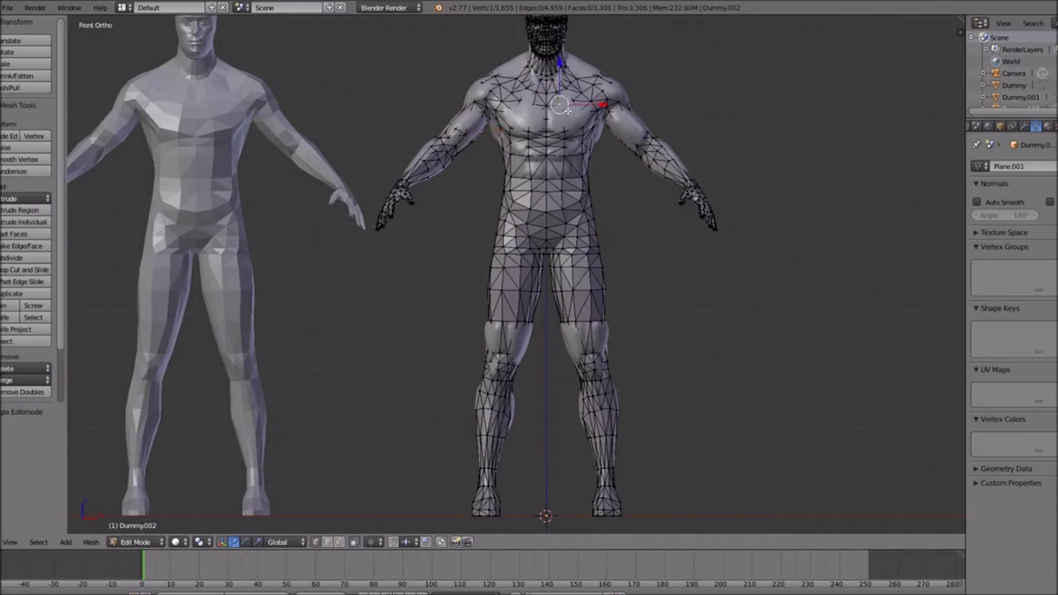
scroll(597, 179, "up", 4, "shift")
scroll(597, 179, "up", 3, "shift")
key("z")
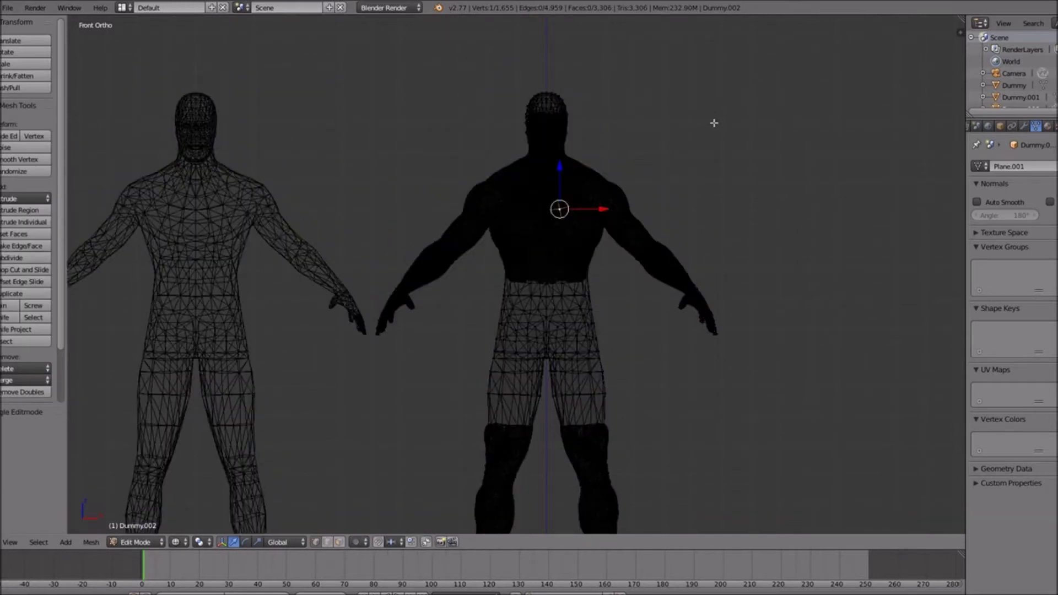
key("b")
left_click_drag(762, 90, 424, 304)
key("b")
left_click_drag(451, 223, 354, 366)
key("b")
left_click_drag(663, 215, 730, 343)
scroll(682, 378, "down", 5, "shift")
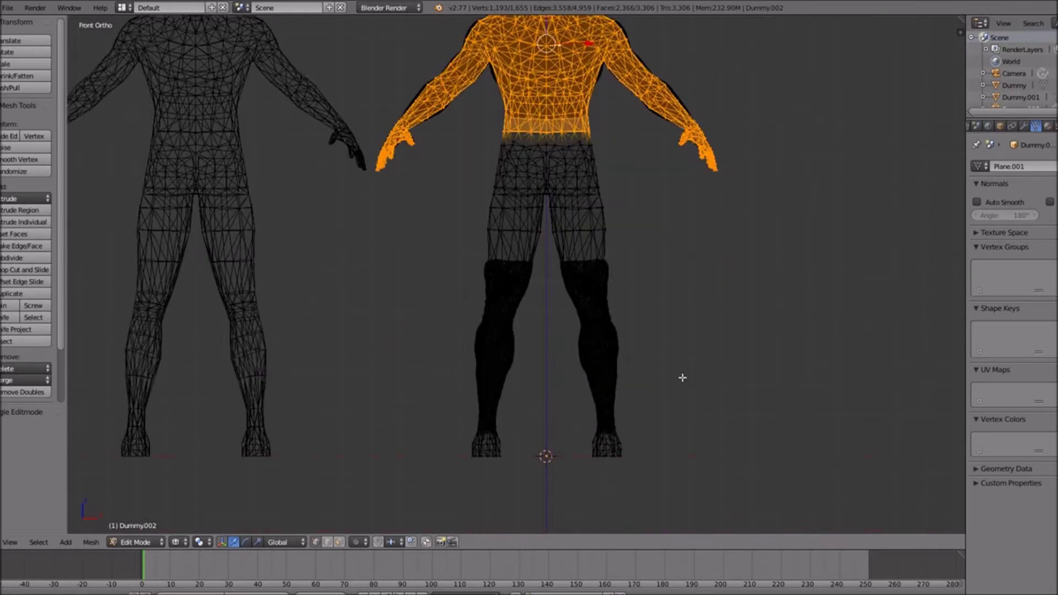
key("z")
key("x")
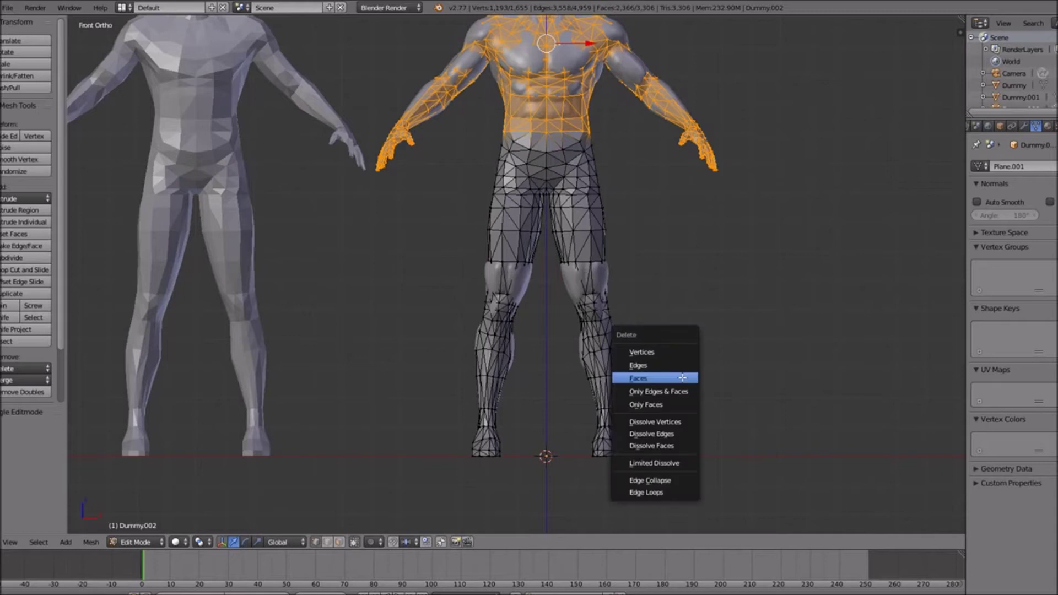
left_click(682, 378)
Delete the faces of both feet on the low-poly copy.
key("z")
right_click(611, 427)
key("b")
left_click_drag(656, 420, 455, 508)
key("x")
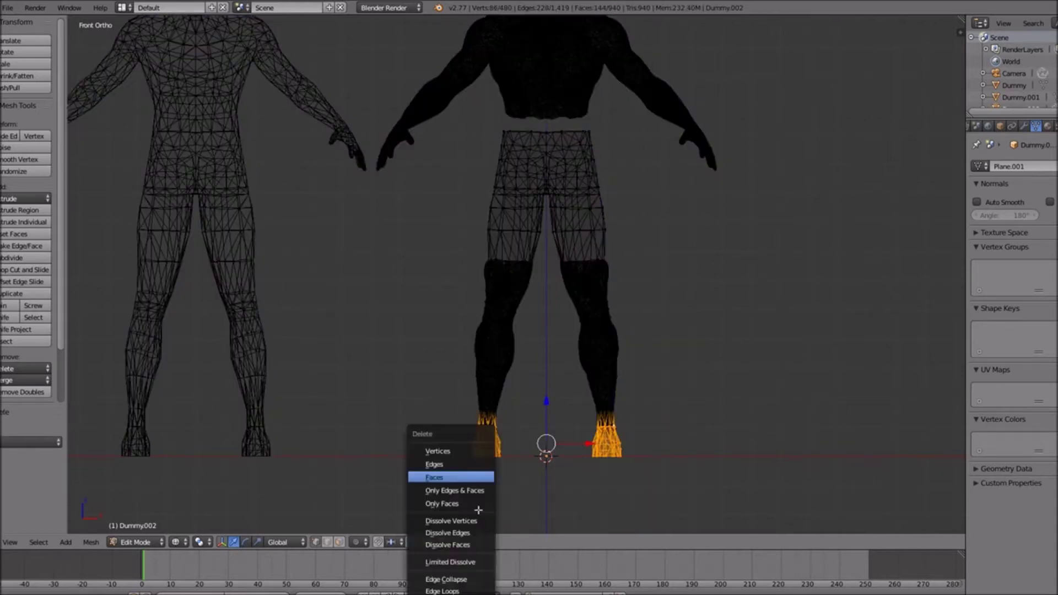
left_click(467, 478)
key("z")
Convert all remaining faces of the low-poly copy with Tris to Quads and return to Object Mode.
scroll(601, 420, "up", 3, "shift")
scroll(602, 421, "down", 4, "shift")
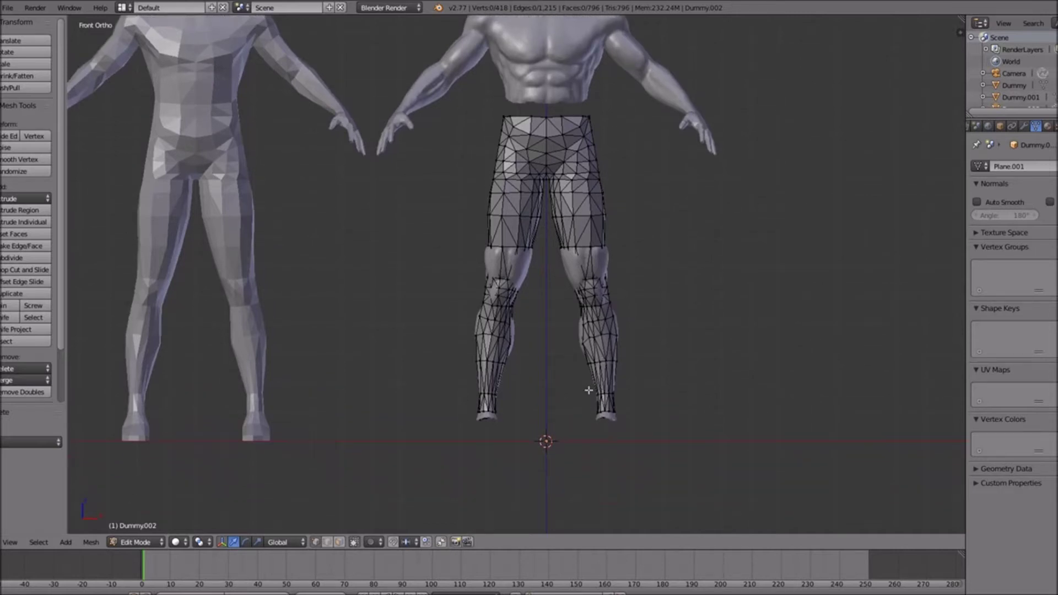
scroll(588, 390, "up", 4, "shift")
key("a")
key("a")
key("a")
key("space")
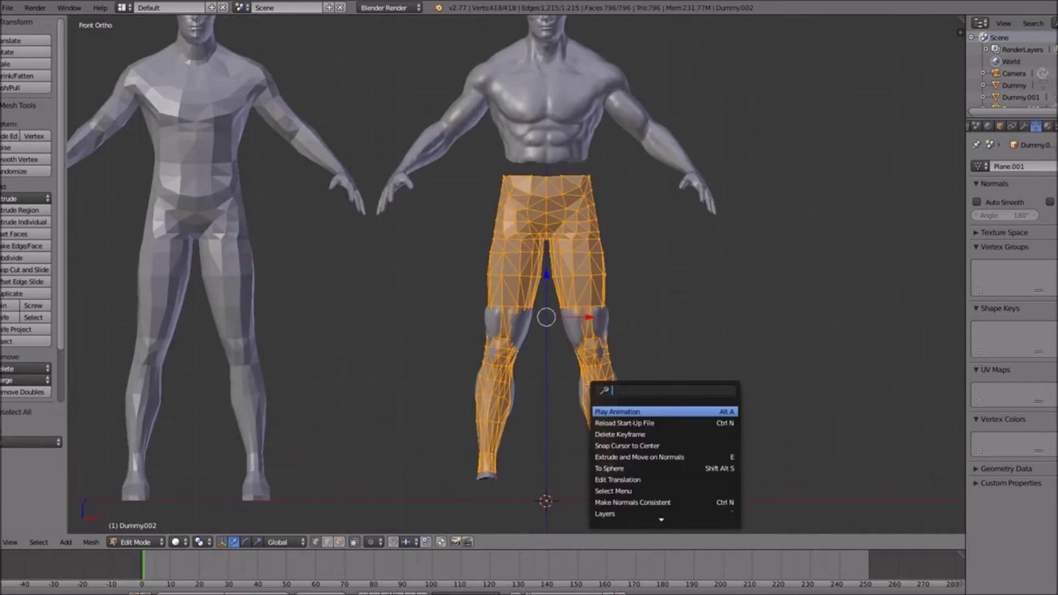
type("qua")
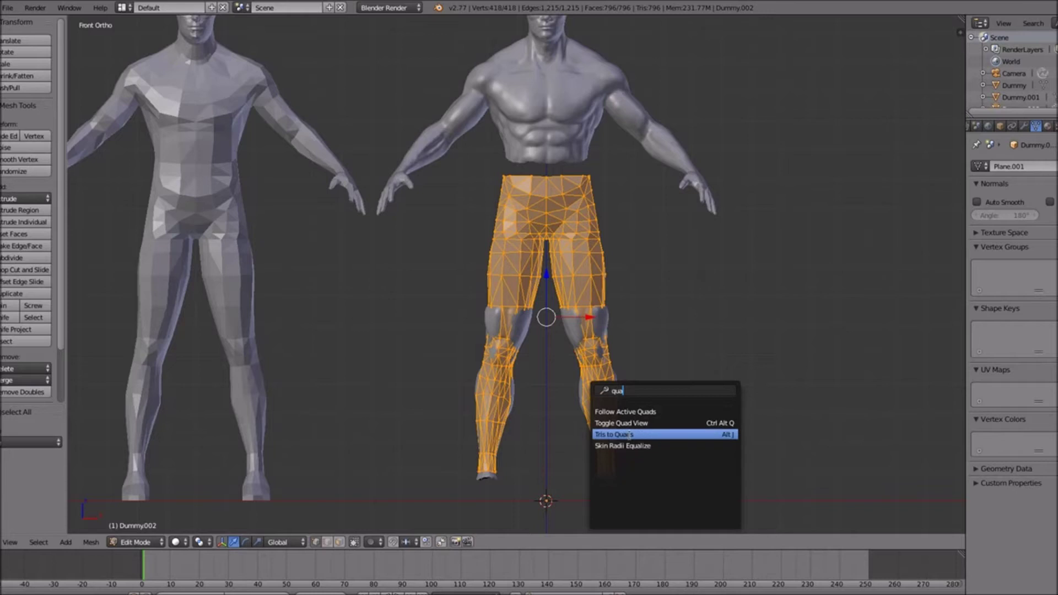
left_click(627, 434)
key("Tab")
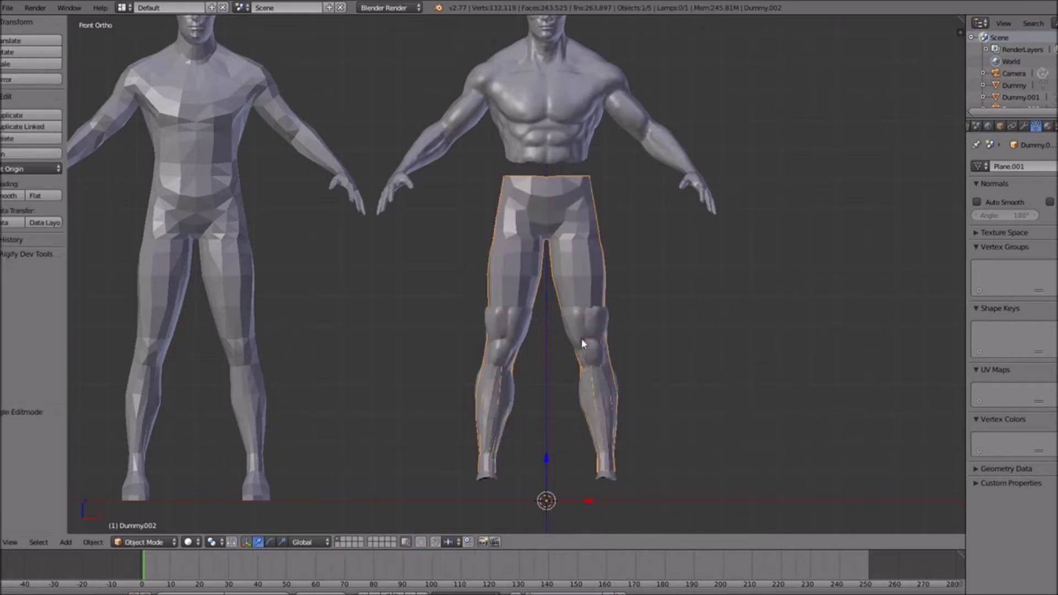
Examine the Tidus full-body reference picture in the browser, move its window off the workspace and return to Blender.
middle_click_drag(577, 319, 587, 359, "shift")
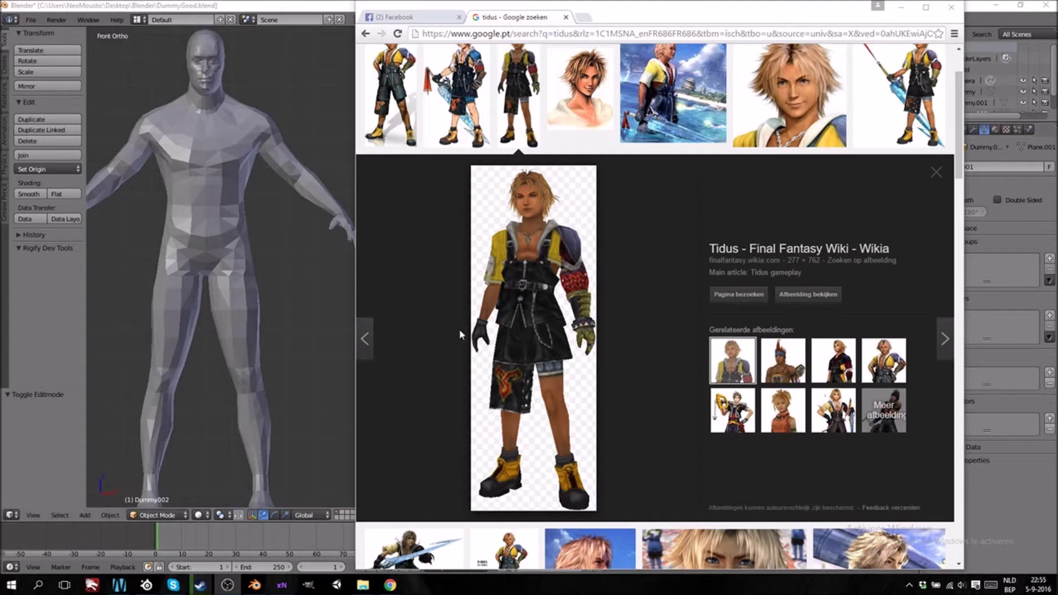
left_click(449, 331)
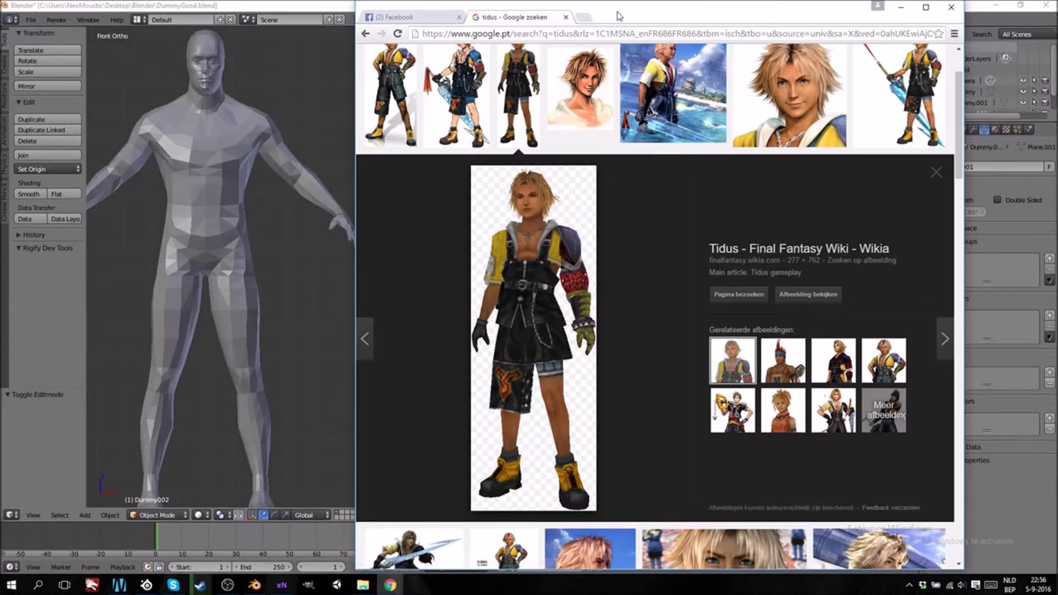
left_click_drag(620, 13, 1057, 29)
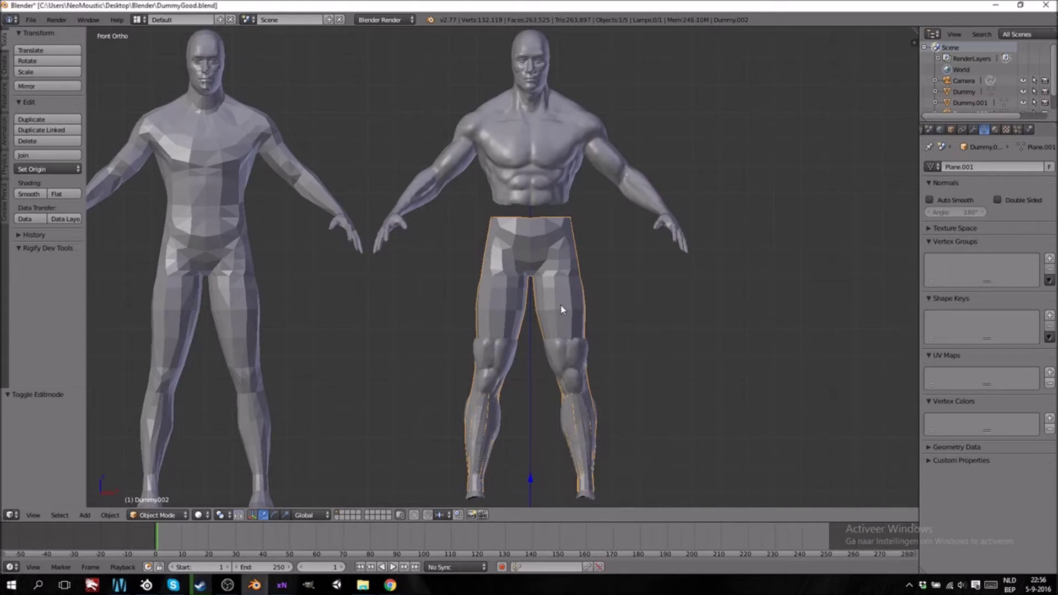
In Edit Mode, delete the vertices of the figure's left lower leg from the low-poly copy.
key("Tab")
scroll(562, 307, "up", 3)
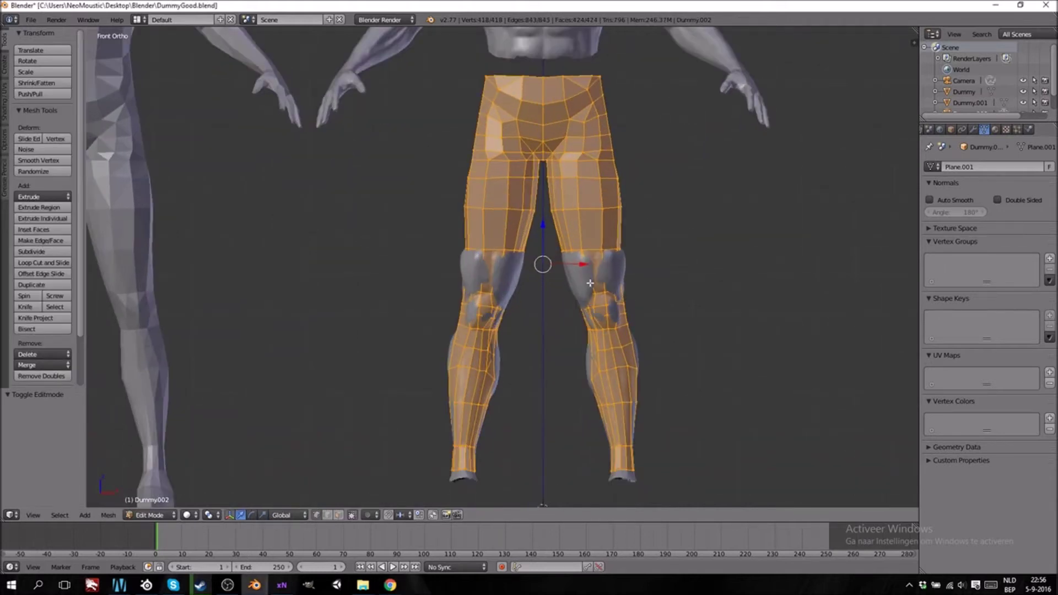
key("a")
key("z")
key("b")
left_click_drag(651, 293, 554, 497)
key("x")
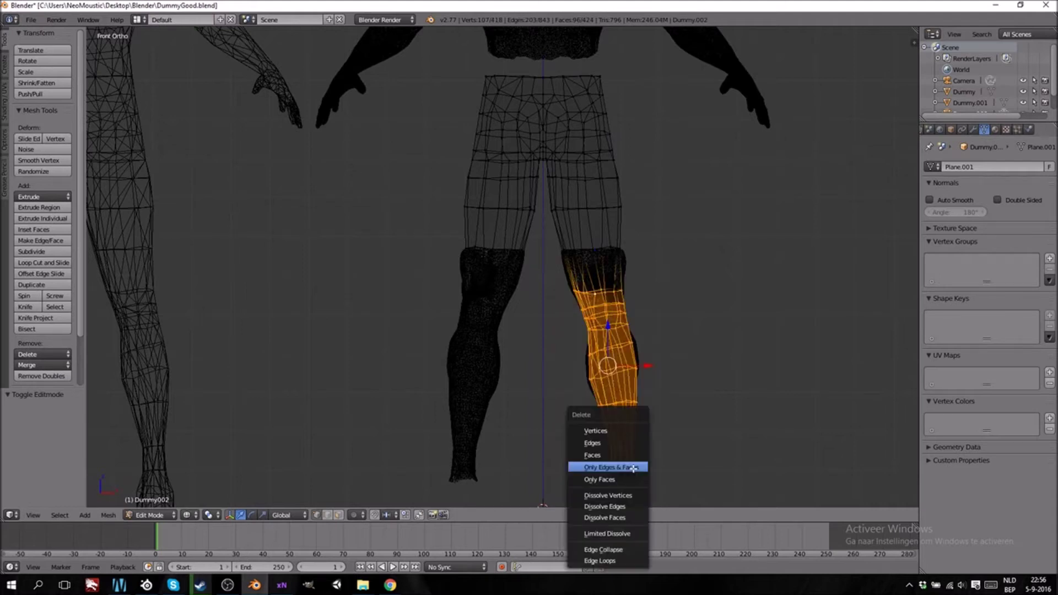
left_click(609, 430)
key("z")
Lower the left trouser leg's bottom vertices about 0.062, scale them by about 1.17 and nudge them around the knee.
scroll(627, 318, "up", 2)
right_click(671, 240)
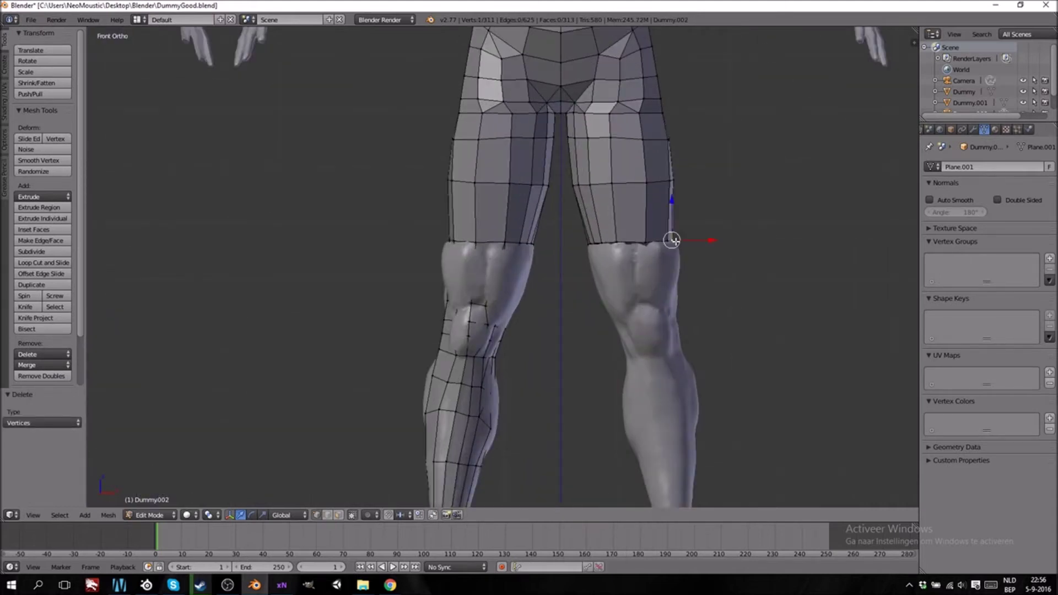
key("b")
left_click_drag(692, 226, 569, 287)
key("g")
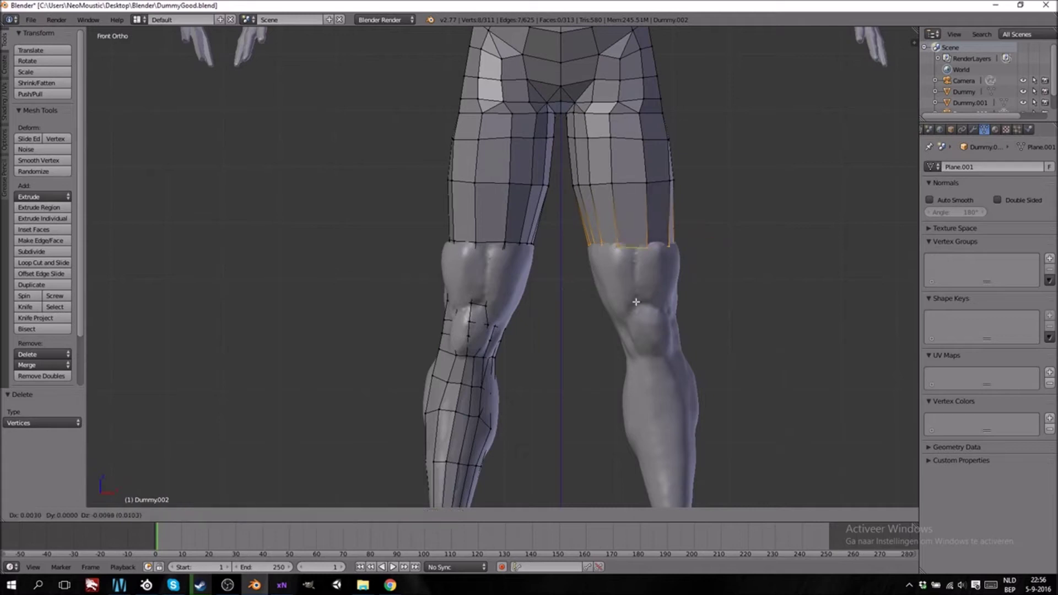
left_click(656, 331)
key("s")
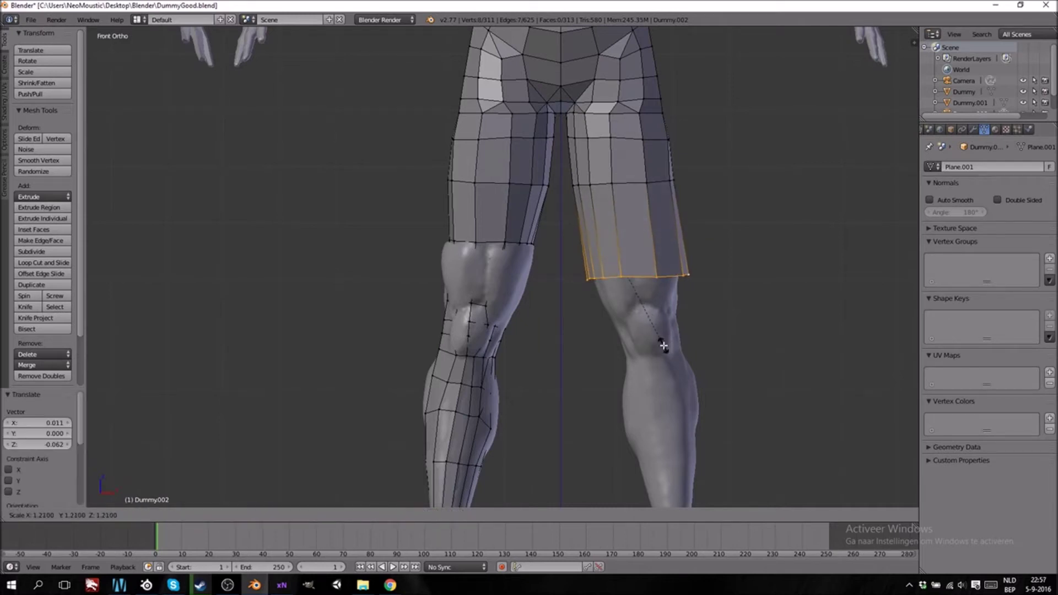
left_click(661, 346)
key("g")
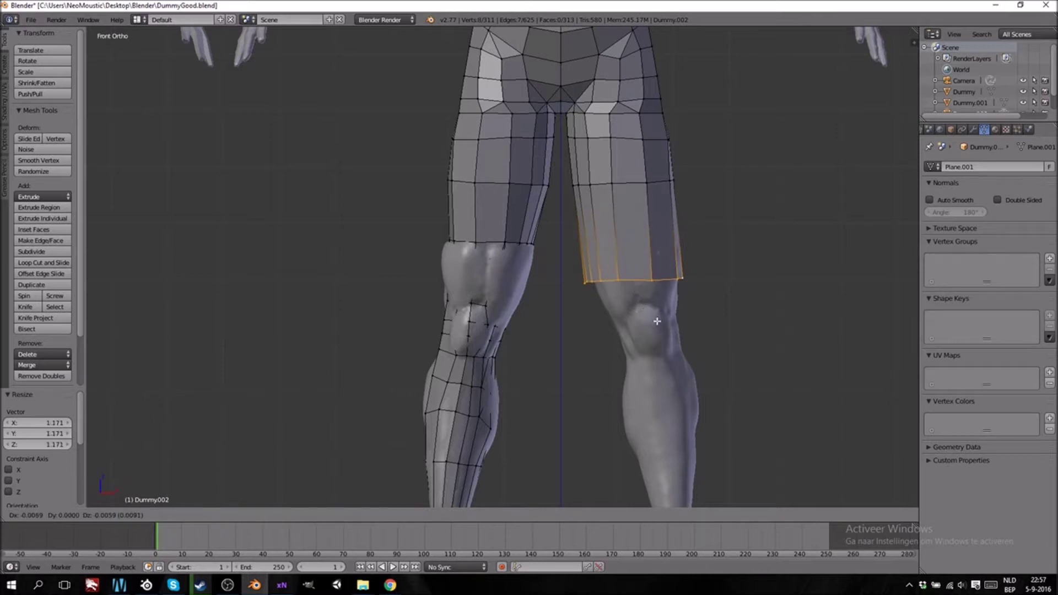
left_click(659, 321)
Widen the left trouser leg by scaling the mid-thigh edge loop about 1.08 and the loop above it about 1.04.
right_click(577, 186)
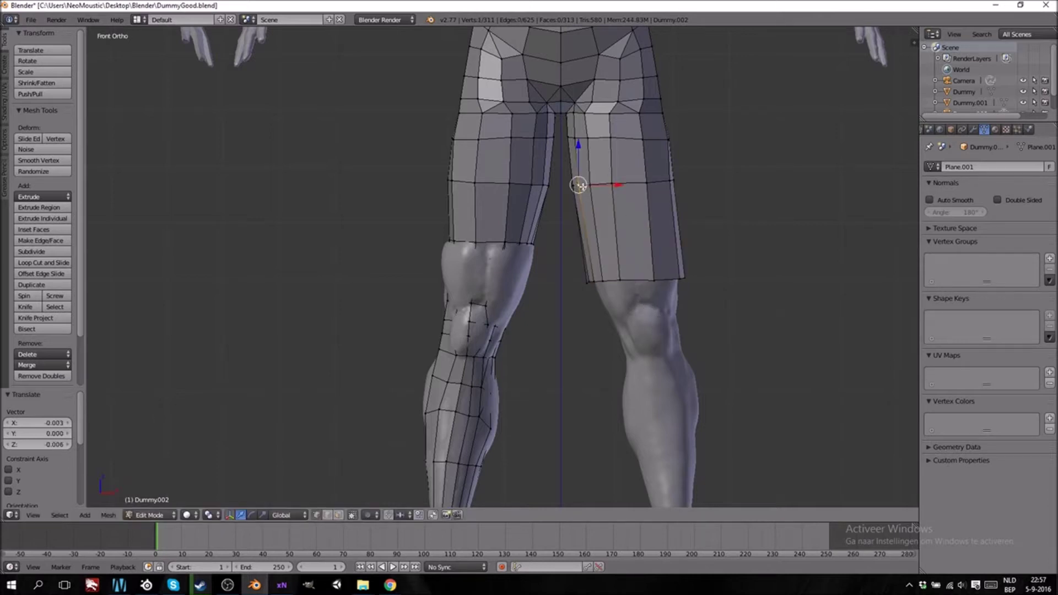
right_click(600, 184, "alt")
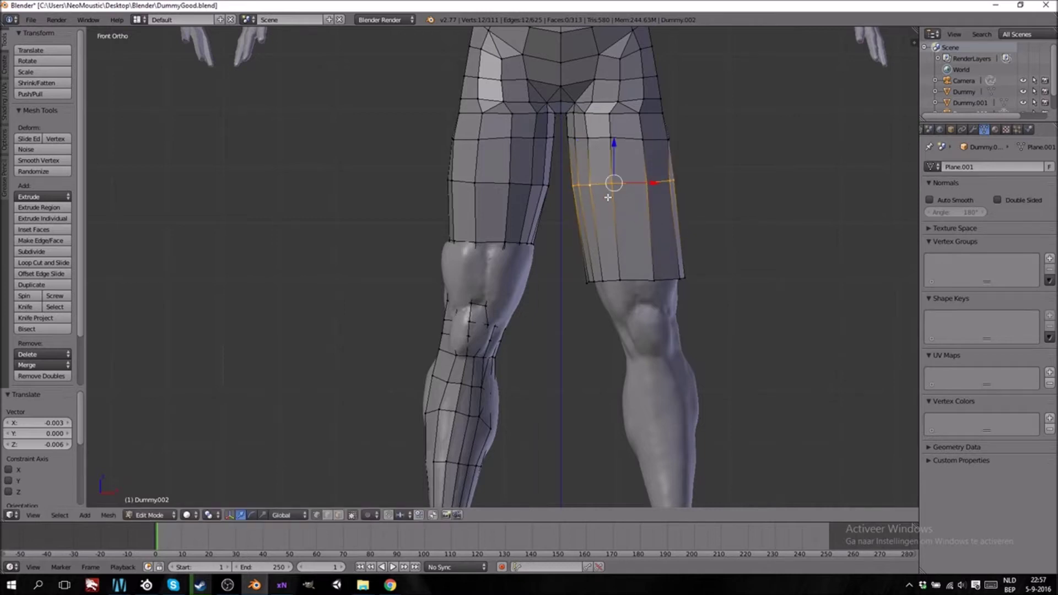
key("s")
left_click(656, 225)
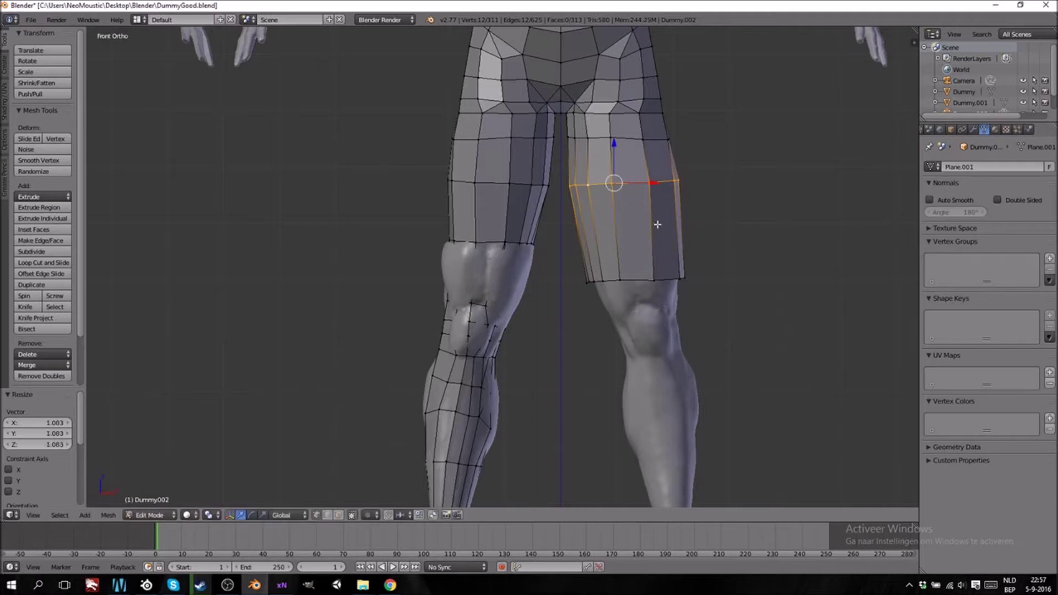
scroll(636, 220, "up", 2, "shift")
right_click(625, 181, "alt")
key("s")
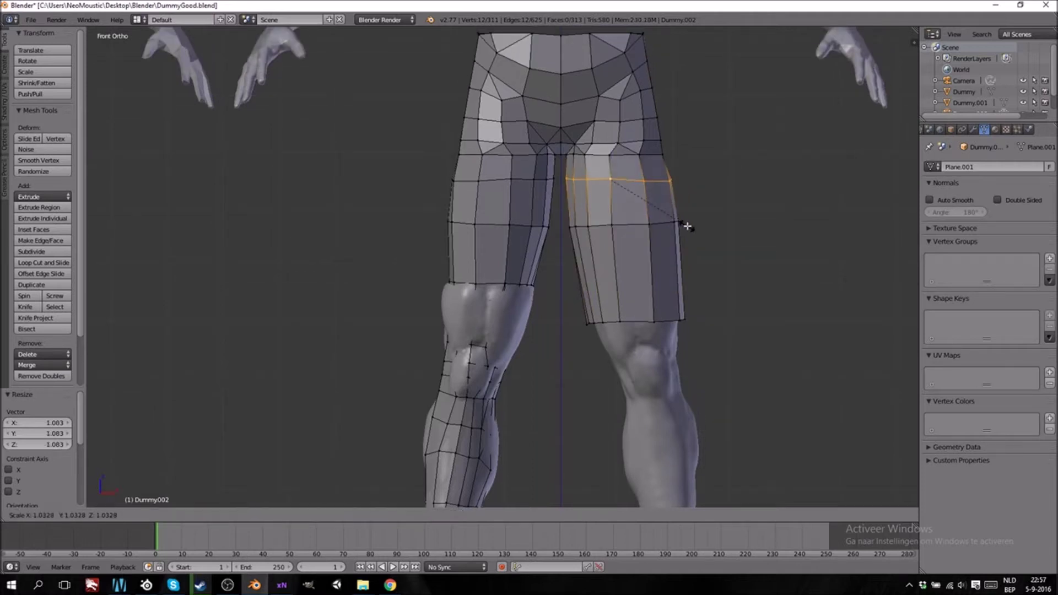
left_click(687, 225)
Scale the left trouser leg's topmost thigh loop, just below the crotch, by about 1.03 and shift it slightly outward.
right_click(627, 158)
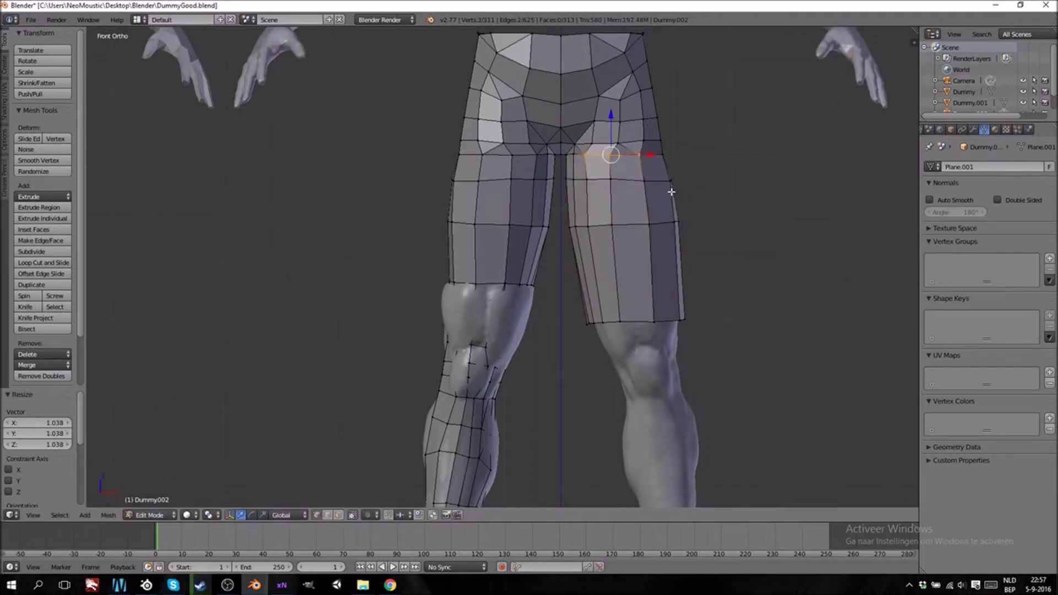
scroll(665, 224, "up", 3, "shift")
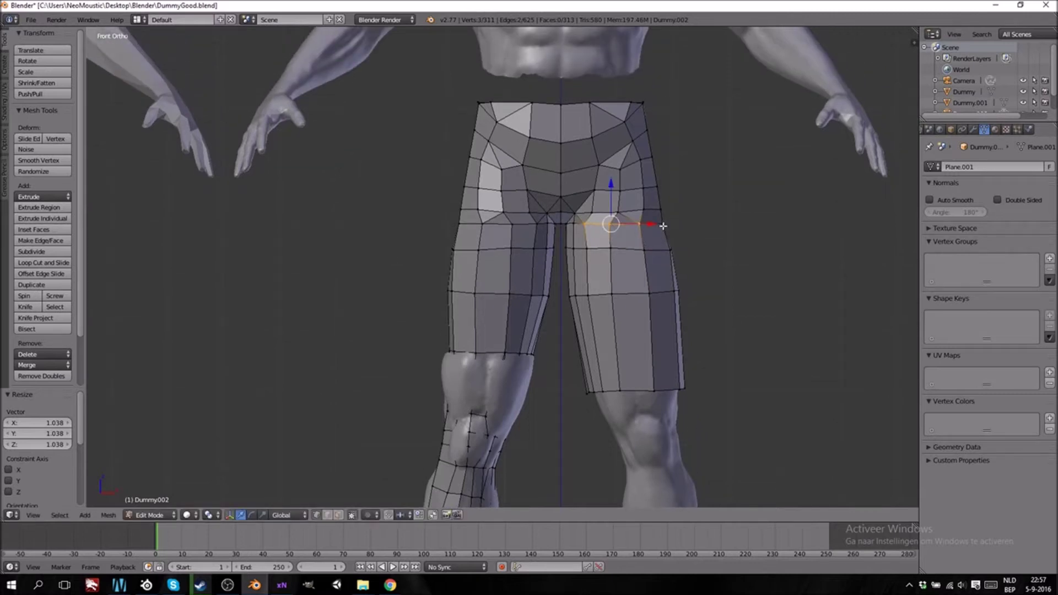
key("z")
scroll(663, 226, "up", 2)
key("b")
left_click_drag(746, 200, 589, 210)
key("z")
key("s")
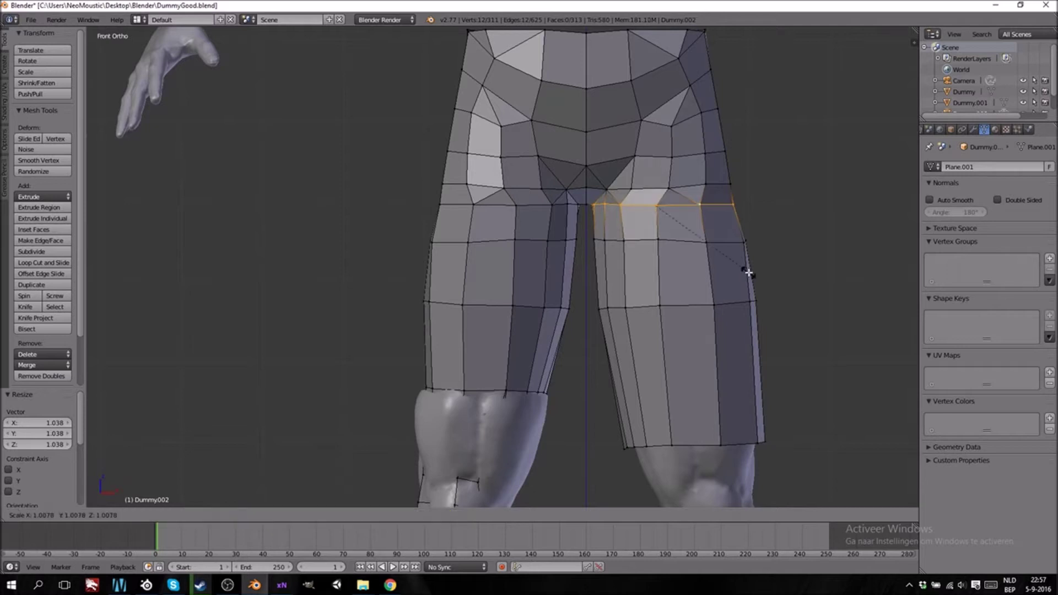
left_click(751, 275)
key("g")
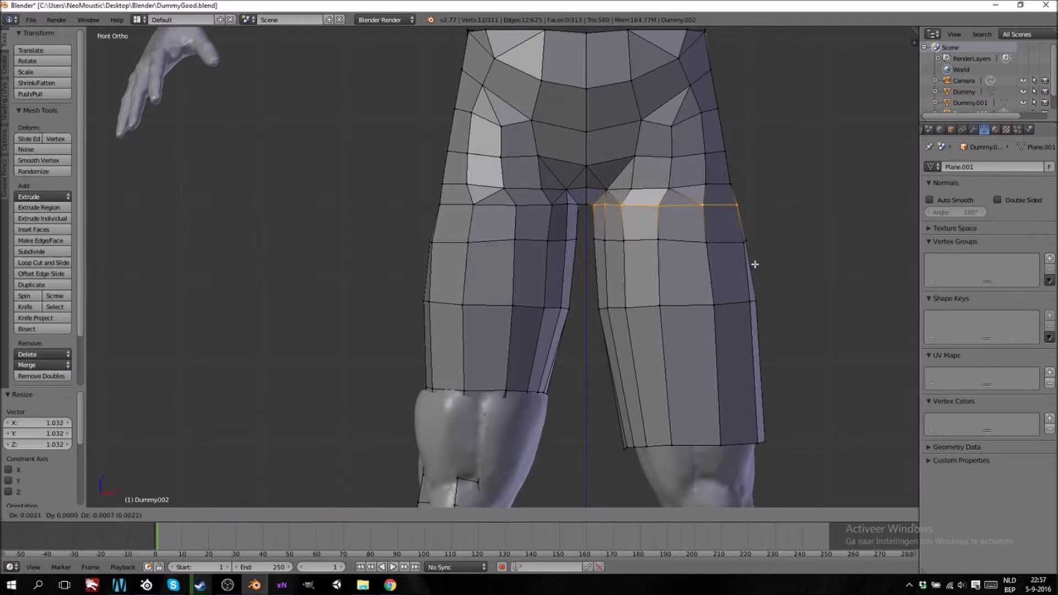
left_click(754, 264)
Nudge the face on the outer left hip about 0.002 outward and up, and shift the vertex above it slightly outward.
middle_click_drag(712, 178, 605, 314)
key("Tab")
middle_click_drag(423, 252, 483, 265)
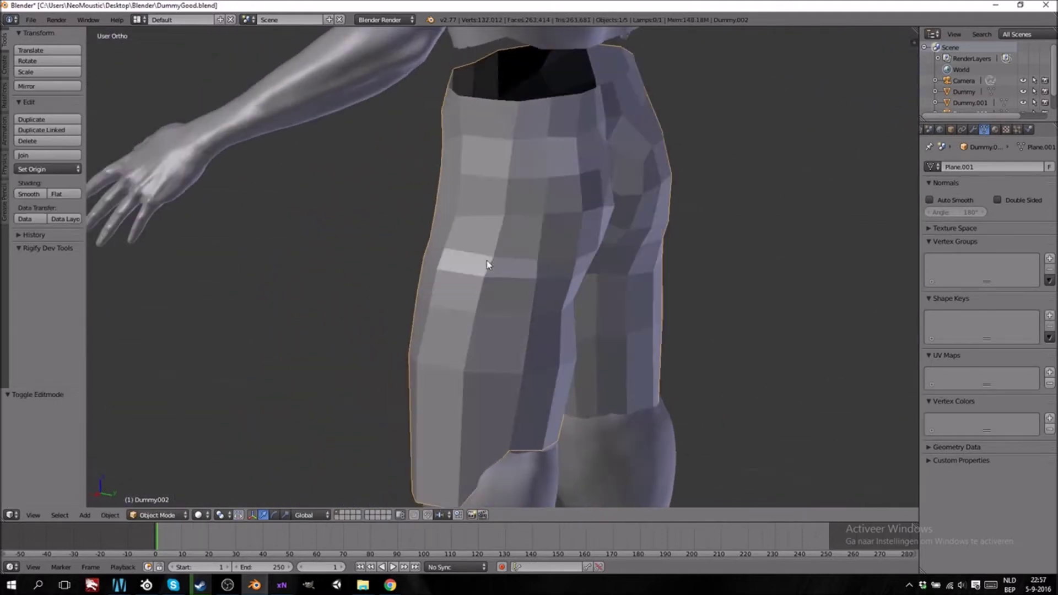
key("Tab")
right_click(504, 224)
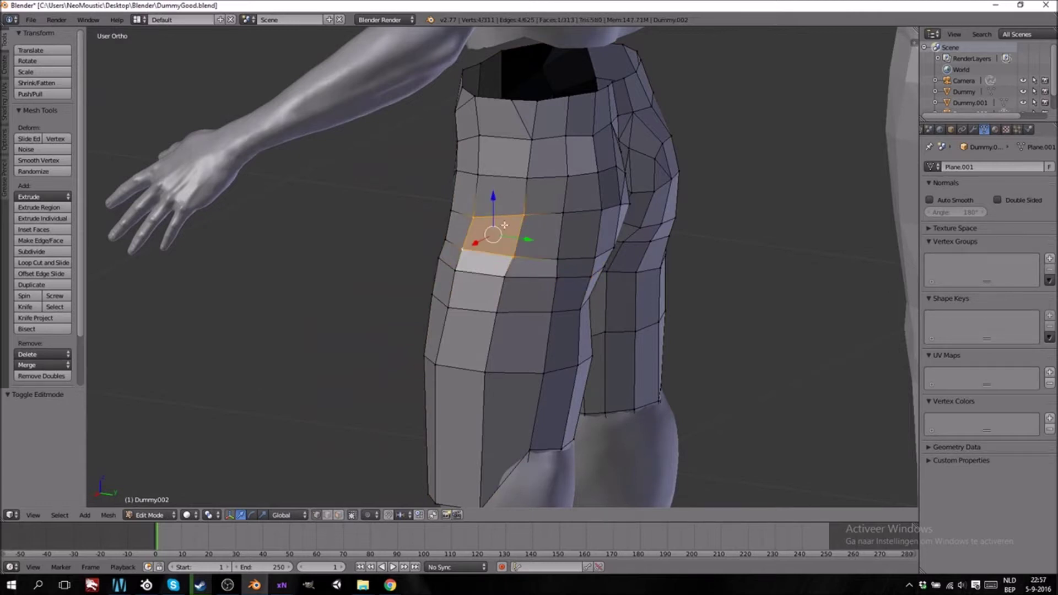
key("KP_1")
key("g")
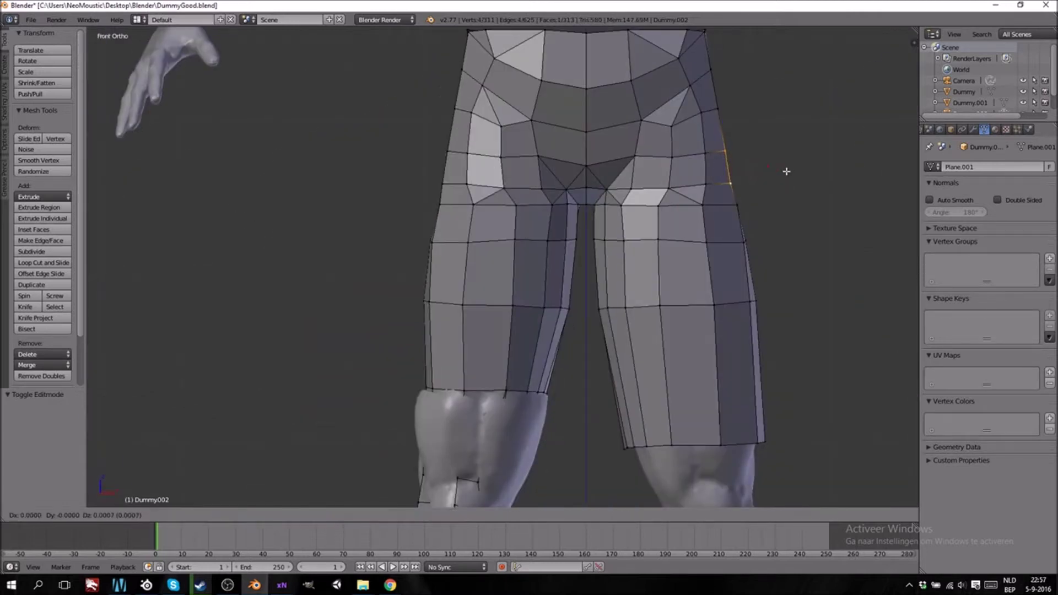
left_click(788, 170)
right_click(725, 112)
key("g")
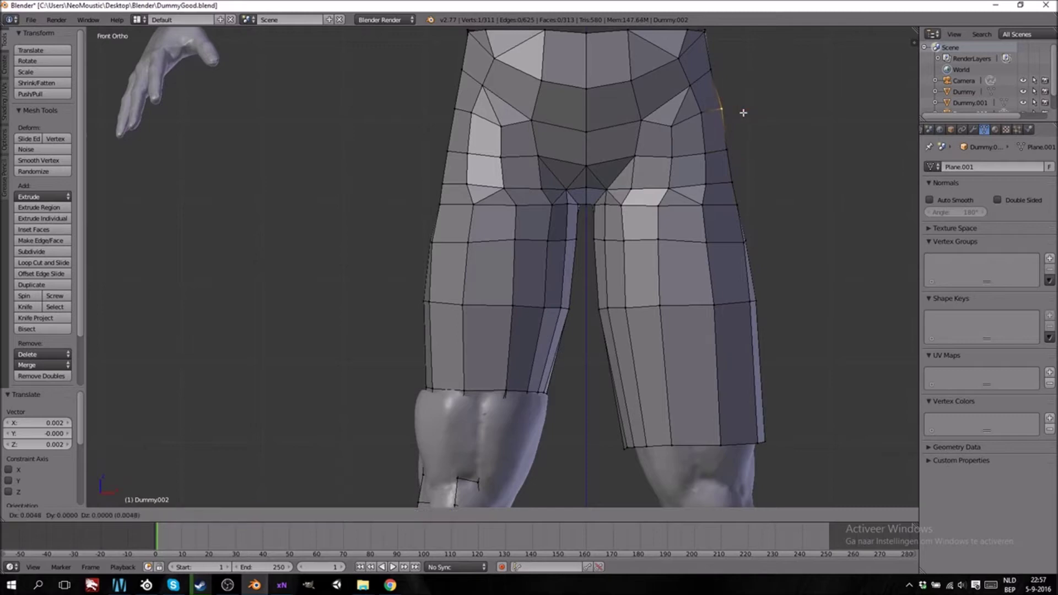
left_click(738, 111)
Inspect the trousers from behind, at an angle and straight from the front in Object Mode.
middle_click_drag(738, 110, 515, 214)
middle_click_drag(384, 179, 290, 176)
key("Tab")
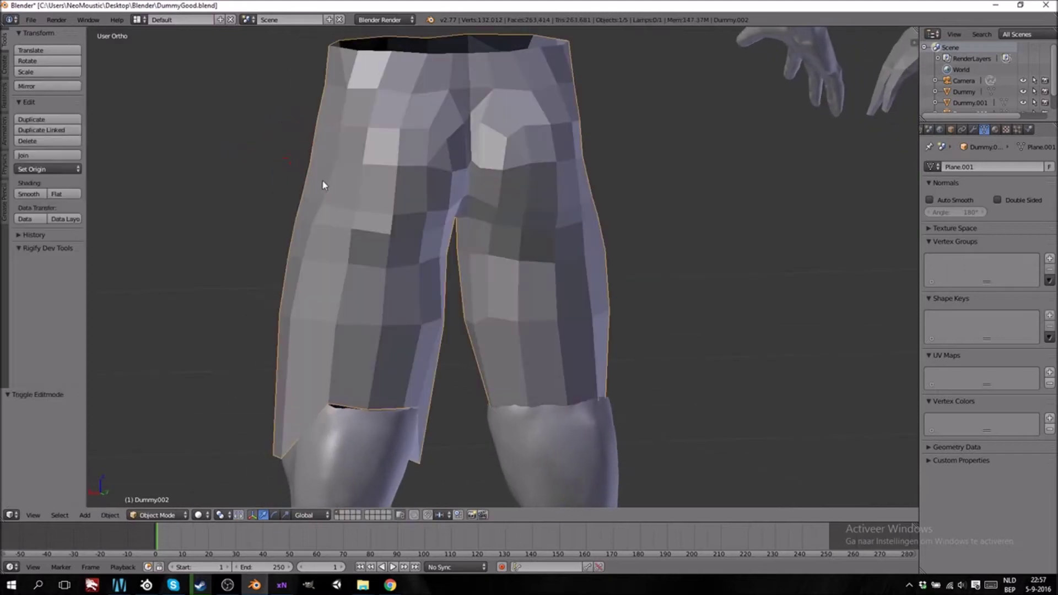
scroll(385, 211, "down", 4)
middle_click_drag(426, 239, 610, 250)
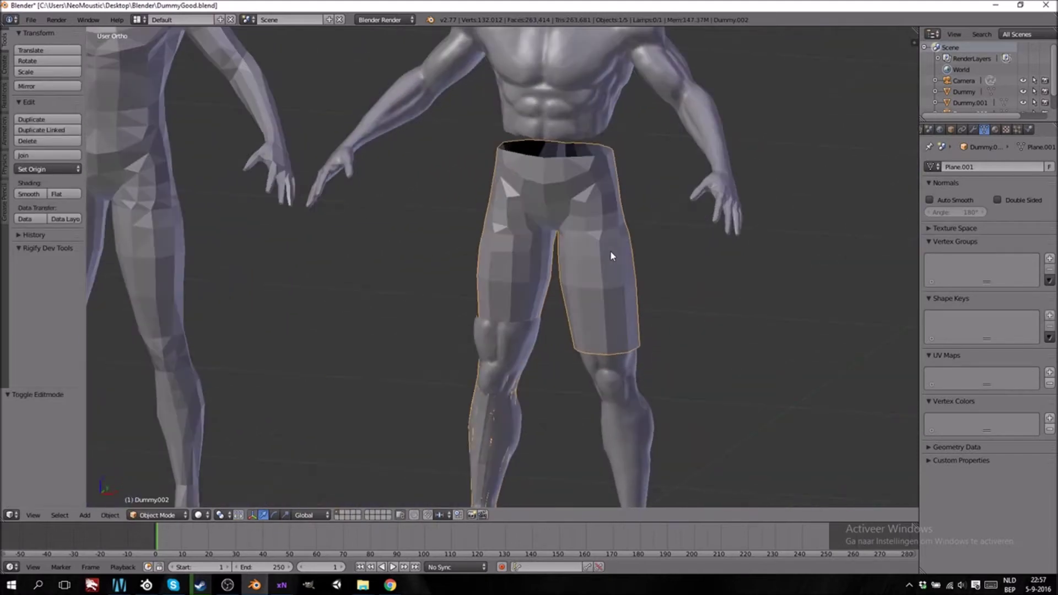
key("KP_1")
scroll(562, 261, "down", 4, "shift")
scroll(567, 260, "down", 5, "ctrl")
scroll(606, 257, "down", 6, "shift")
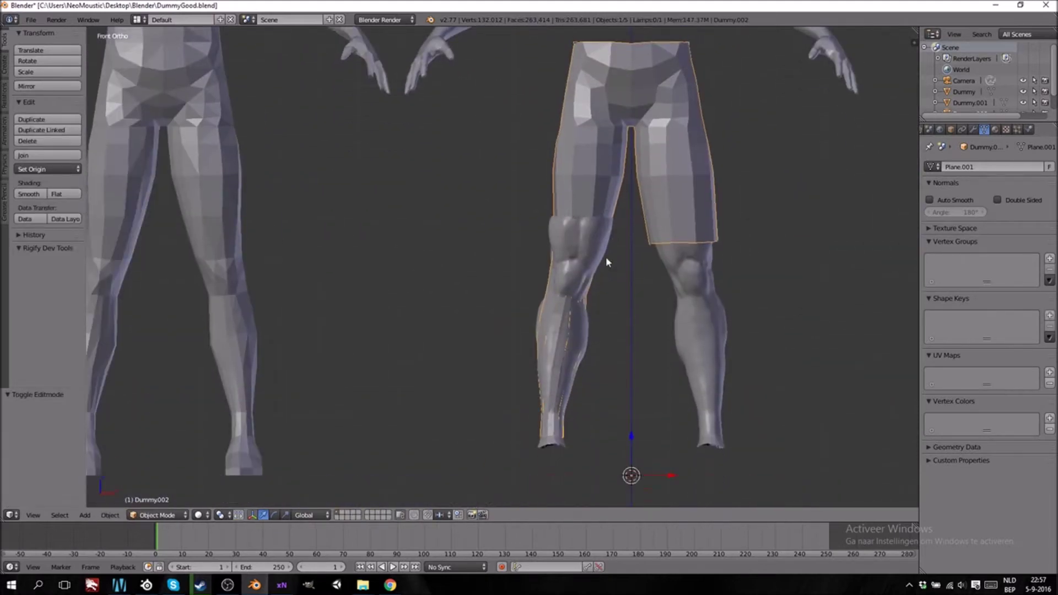
In Edit Mode, flatten the vertex loop across the right calf by scaling it to 0 along Z.
scroll(604, 245, "up", 2)
key("Tab")
right_click(596, 328)
key("z")
key("b")
left_click_drag(648, 315, 530, 354)
key("s")
key("z")
key("0")
key("Return")
key("z")
Delete the vertices of the right lower shin and ankle below the flattened calf loop.
right_click(604, 375)
key("z")
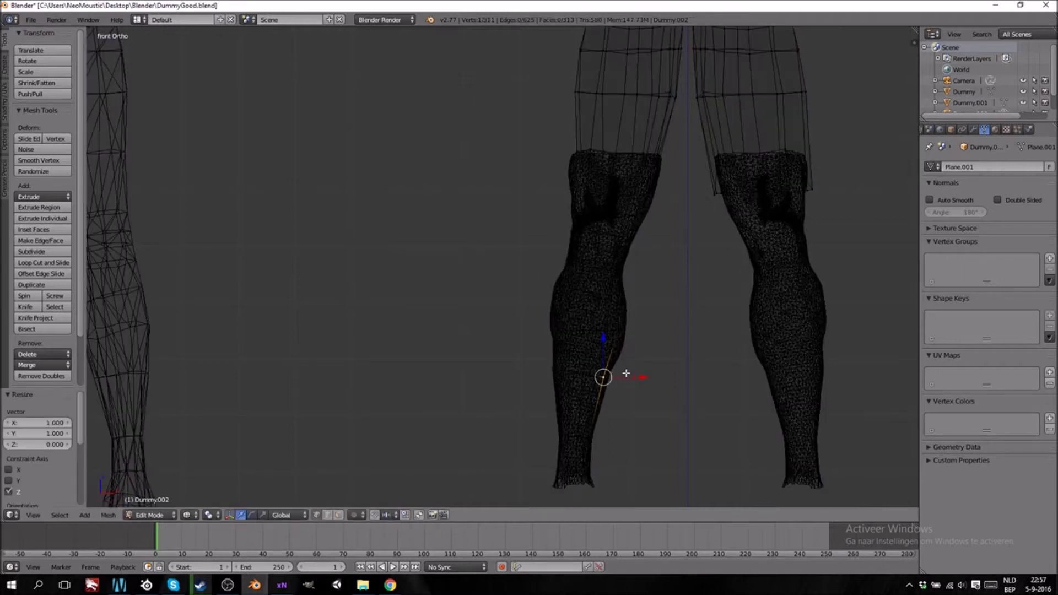
key("ctrl+l")
key("x")
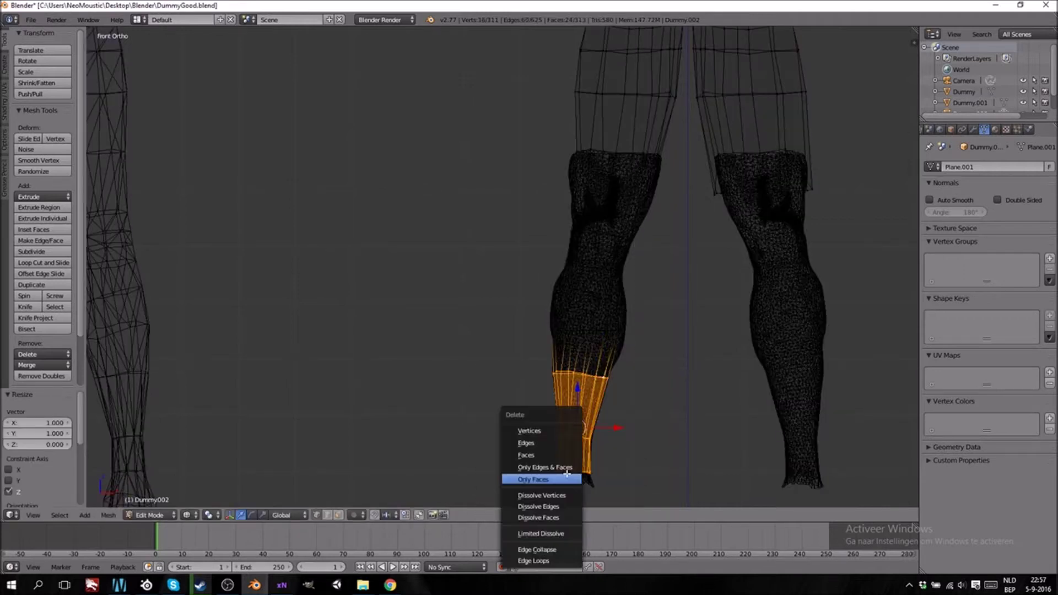
left_click(546, 428)
Scale up the right trouser leg's bottom vertex loop so the hem flares around the calf.
key("z")
right_click(620, 334)
key("b")
left_click_drag(548, 319, 616, 378)
key("s")
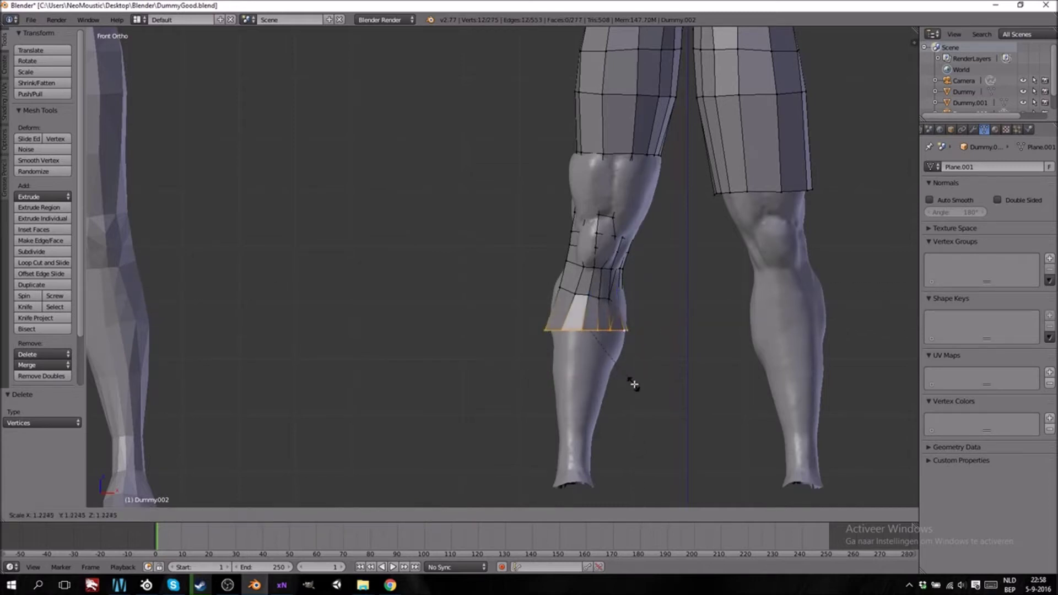
left_click(638, 371)
Rip a vertex on the inner side of the loop above the right hem and scale that loop by about 1.295.
right_click(619, 298)
key("v")
left_click(634, 287)
key("z")
key("b")
left_click_drag(634, 283, 529, 323)
key("z")
key("s")
left_click(667, 326)
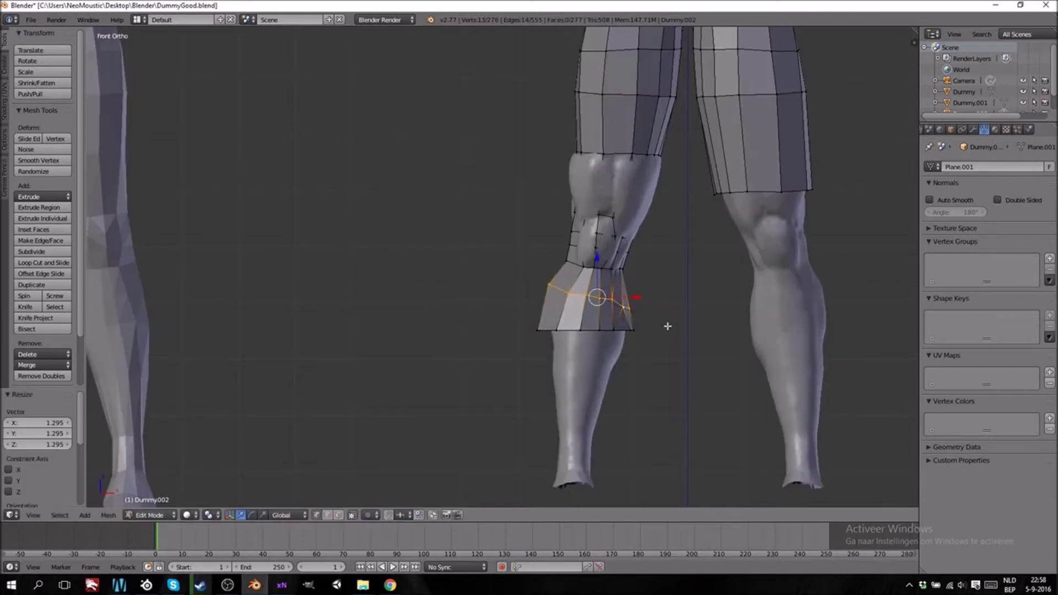
Widen the second loop above the right hem, at the upper calf, by scaling it about 1.44.
right_click(622, 269)
key("z")
key("b")
left_click_drag(545, 260, 639, 283)
key("s")
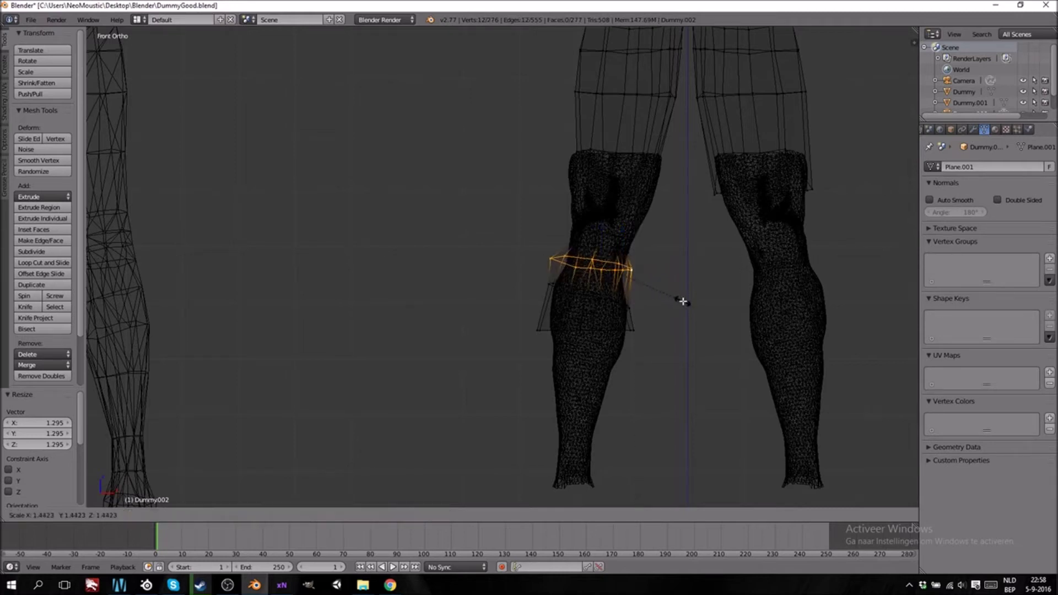
left_click(676, 300)
key("z")
Select the vertex loop just below the right knee and scale it by about 1.249.
scroll(626, 302, "up", 2)
scroll(639, 329, "up", 4, "shift")
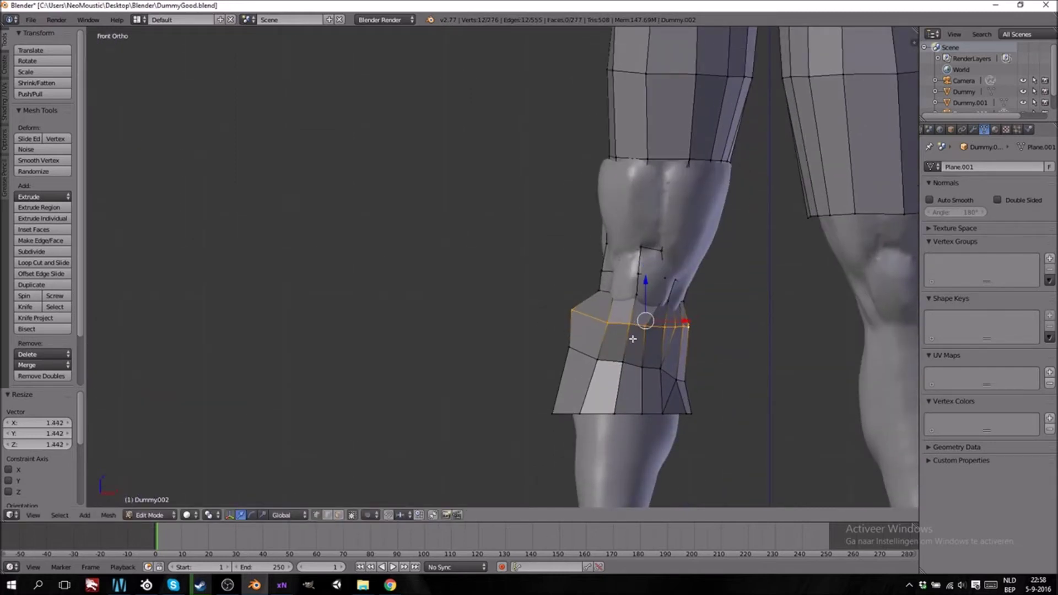
scroll(632, 336, "up", 4, "ctrl")
scroll(612, 334, "up", 1)
key("z")
key("b")
left_click_drag(658, 294, 545, 317)
right_click(507, 307, "shift")
key("z")
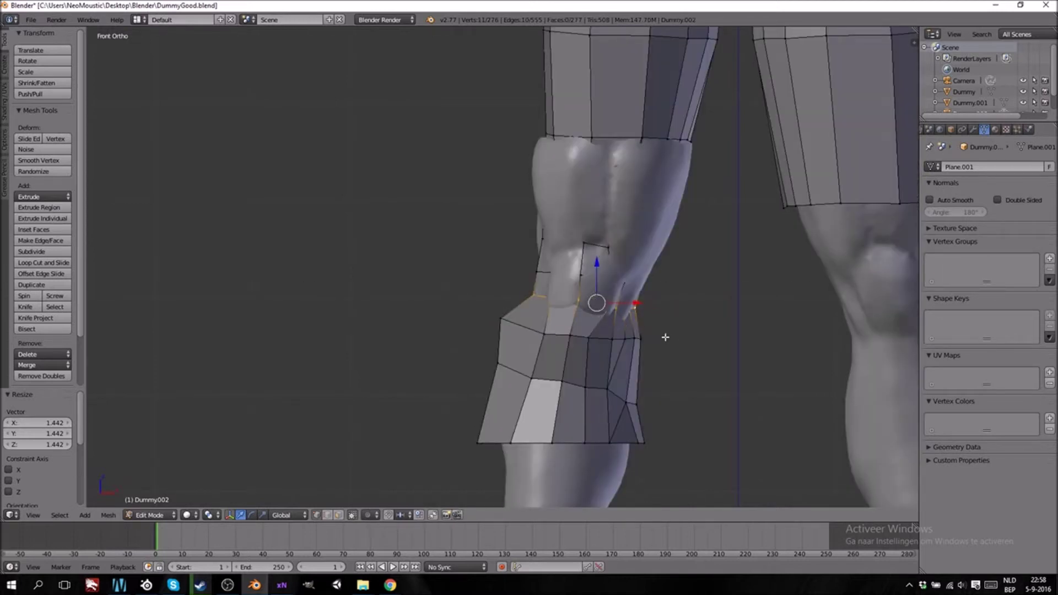
key("s")
left_click(683, 344)
Select the complete vertex loop at the lower edge of the right kneecap and scale it by about 1.227.
right_click(643, 284)
key("z")
key("b")
left_click_drag(658, 274, 570, 294)
key("b")
left_click_drag(639, 271, 523, 291)
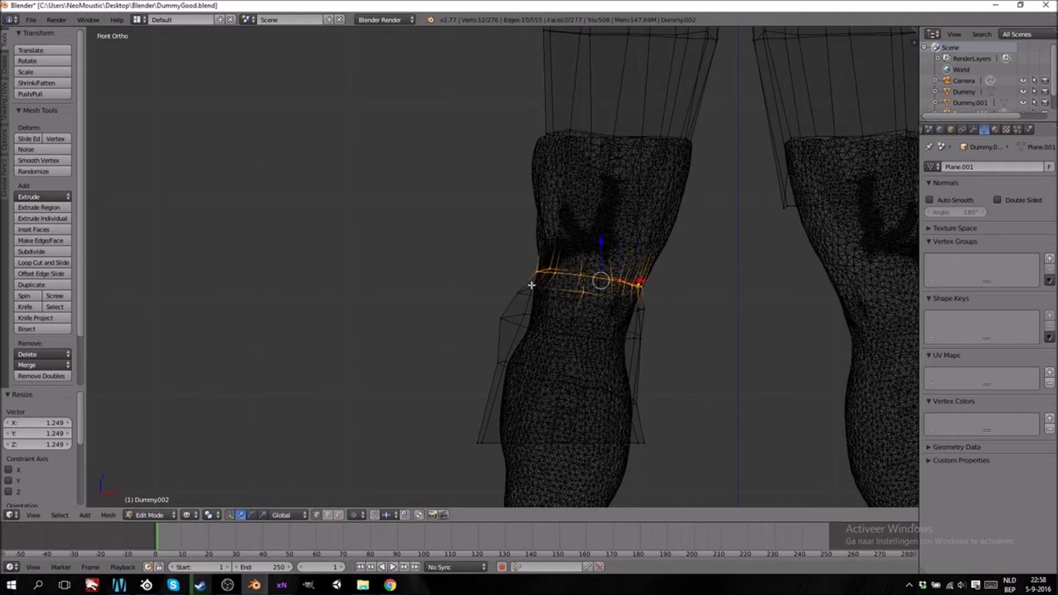
key("z")
key("s")
right_click(666, 326)
key("z")
key("b")
left_click_drag(593, 269, 573, 293)
key("z")
middle_click_drag(541, 317, 535, 326)
right_click(303, 298, "shift")
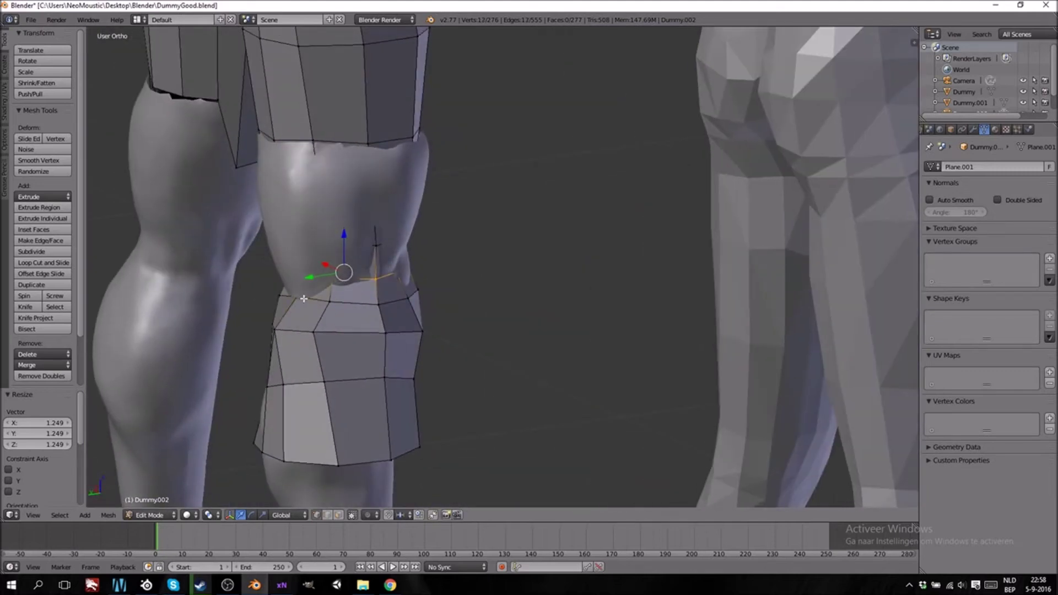
key("KP_3")
key("KP_1")
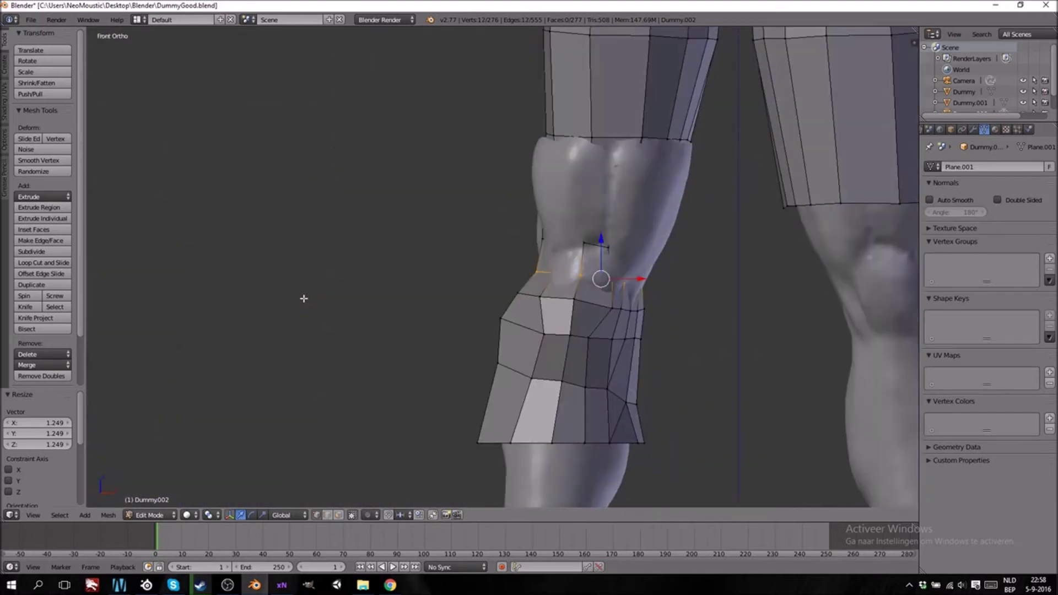
key("s")
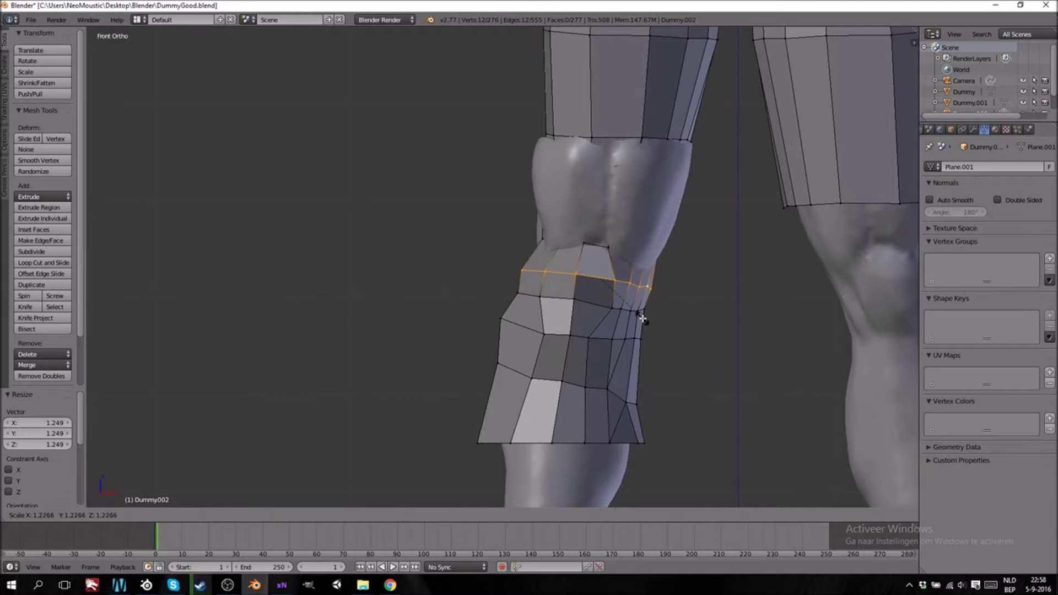
left_click(641, 318)
Select the vertex loop across the right knee and scale it up around the leg.
key("z")
right_click(584, 242)
key("b")
left_click_drag(673, 236, 624, 275)
key("b")
left_click_drag(626, 232, 541, 245)
key("b")
key("z")
key("s")
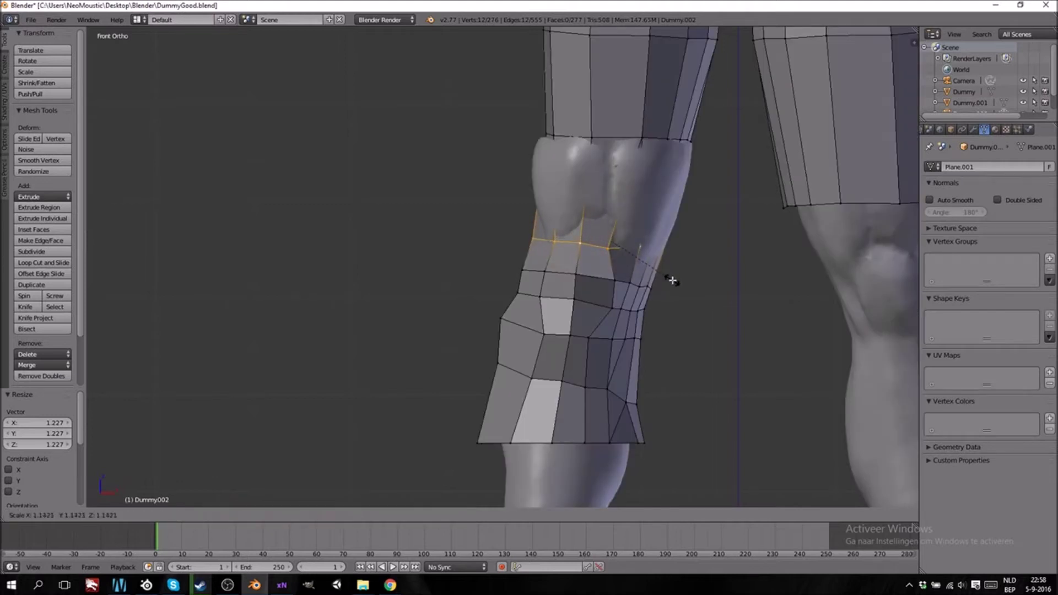
left_click(677, 284)
Shift the protruding outer vertex below the right knee about 0.006 inward and 0.005 down, and adjust it from the side.
scroll(631, 336, "up", 3, "shift")
right_click(509, 361)
key("g")
left_click(511, 364)
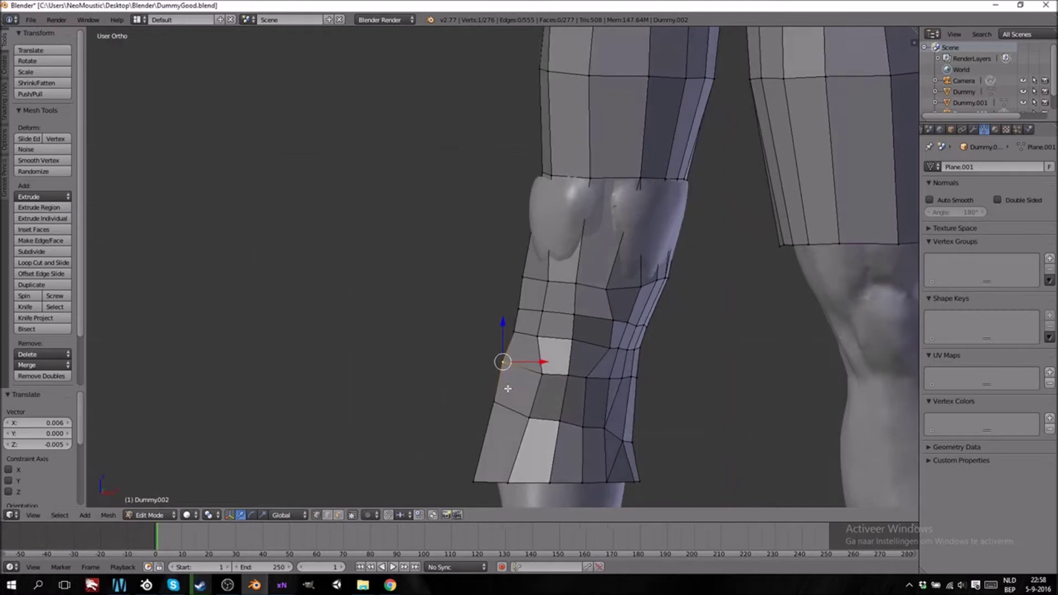
middle_click_drag(511, 363, 597, 394)
right_click(454, 379)
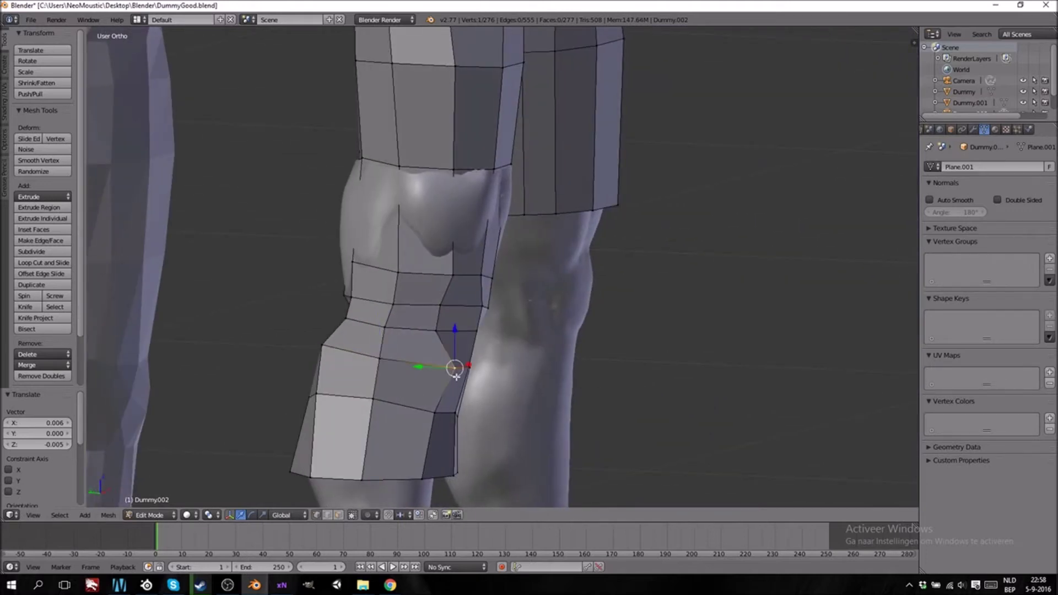
key("ctrl+KP_1")
middle_click_drag(456, 376, 413, 368)
key("g")
left_click(469, 385)
Pull the protruding vertex behind the right upper calf forward, finishing in isolated side view with a 0.021 forward and 0.006 downward move.
right_click(297, 356)
key("g")
left_click(312, 359)
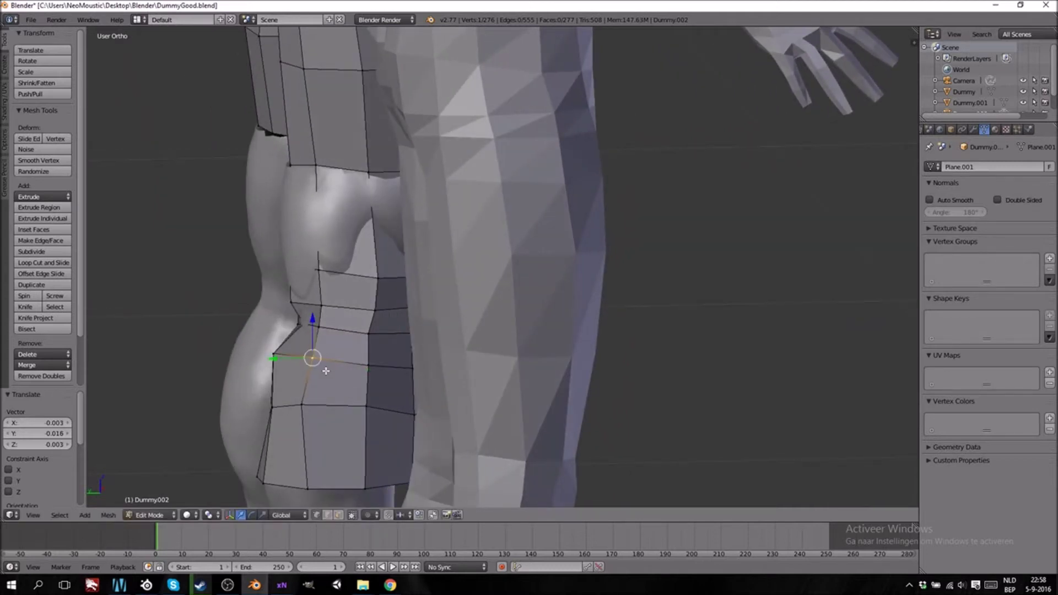
key("KP_Divide")
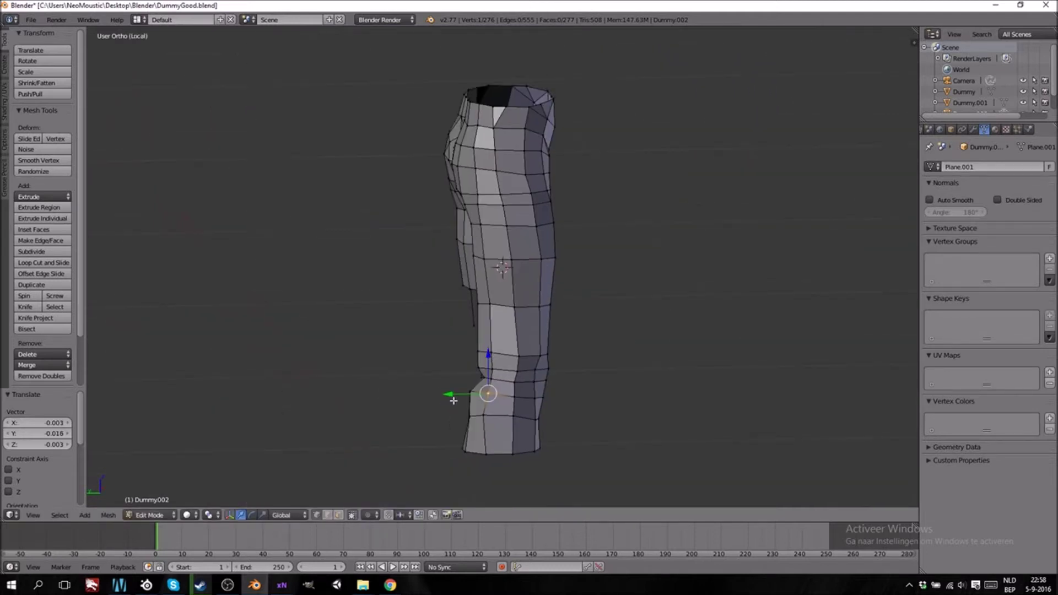
key("KP_3")
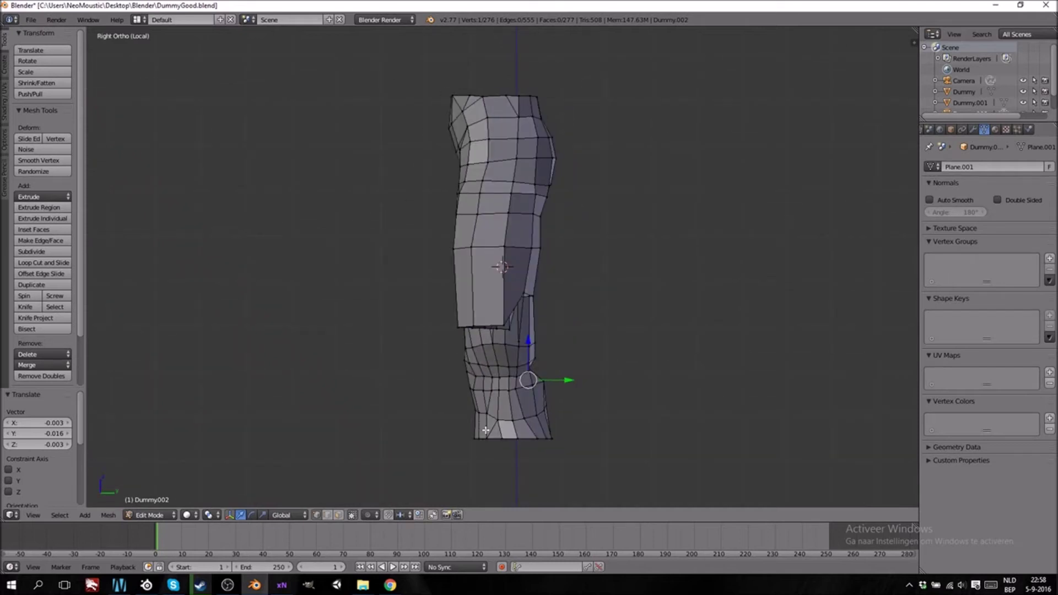
scroll(540, 428, "up", 3)
key("g")
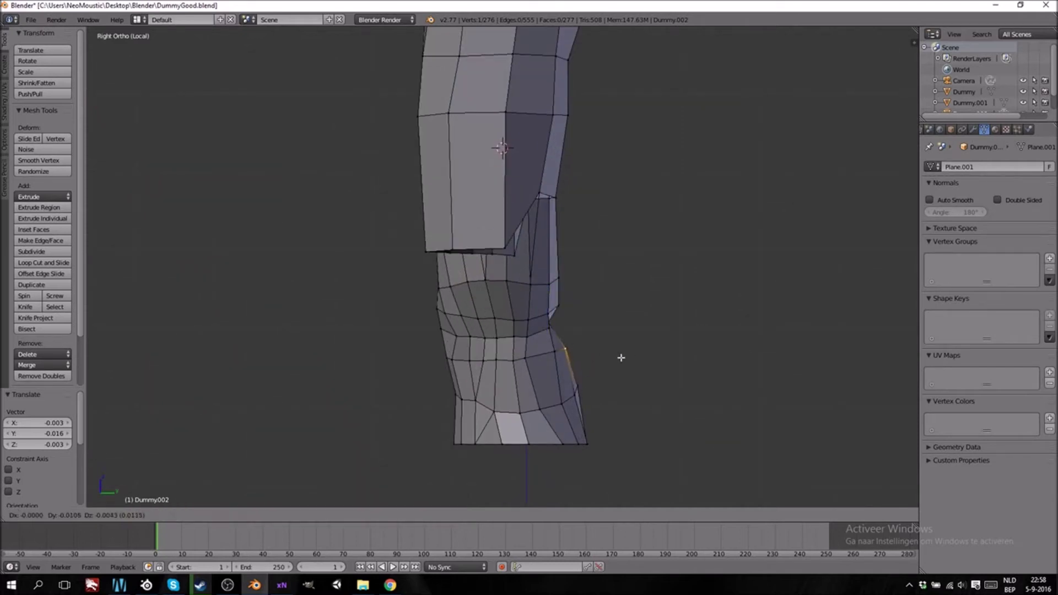
left_click(614, 359)
Move the vertex behind the right knee about 0.009 backward and 0.004 up in side view, and leave the isolated view.
middle_click_drag(614, 357, 613, 324)
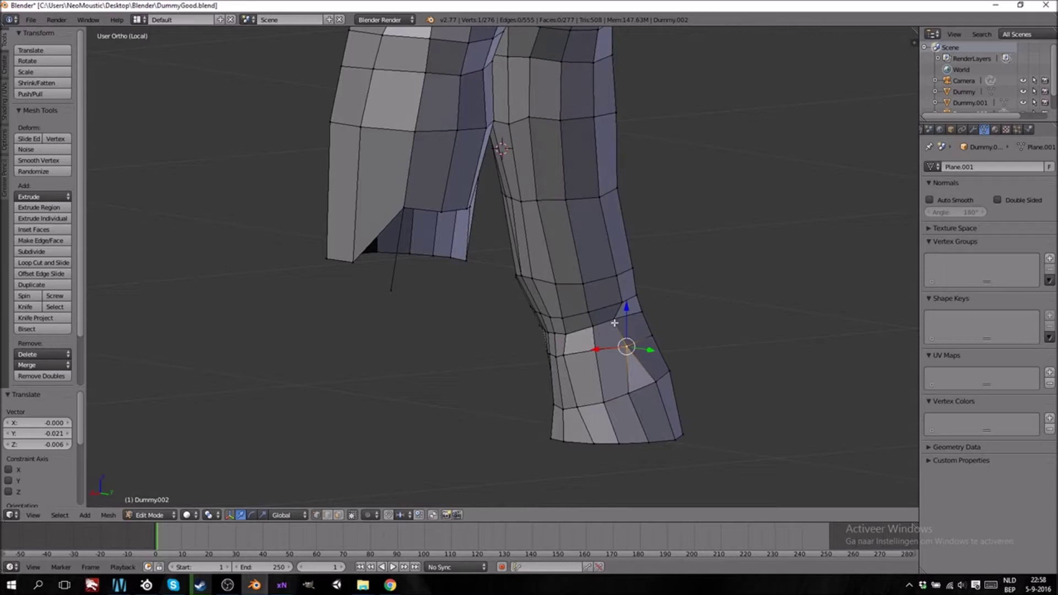
key("KP_3")
key("g")
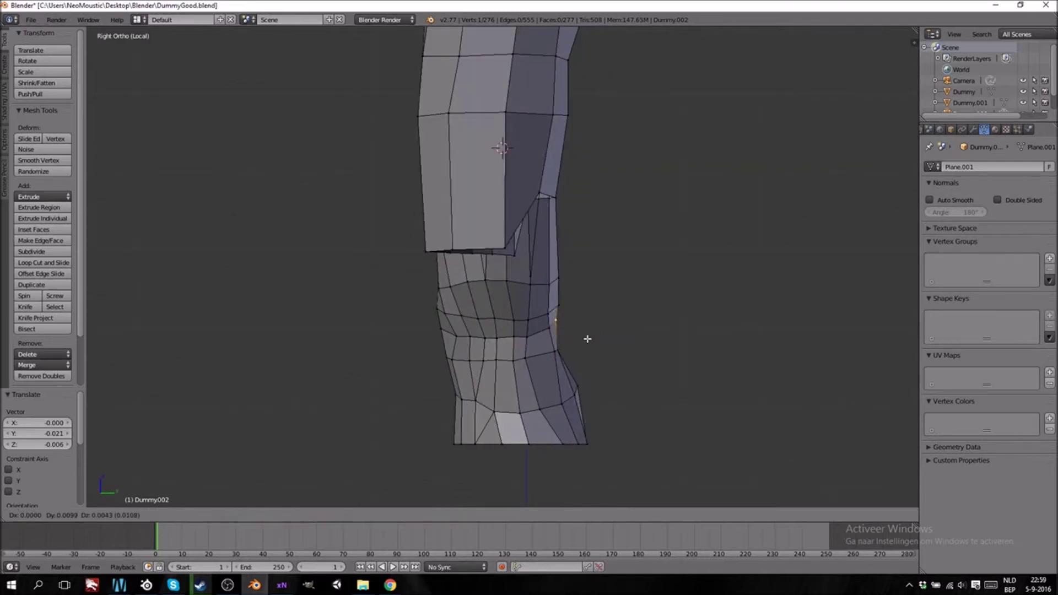
left_click(587, 339)
middle_click_drag(610, 305, 554, 306)
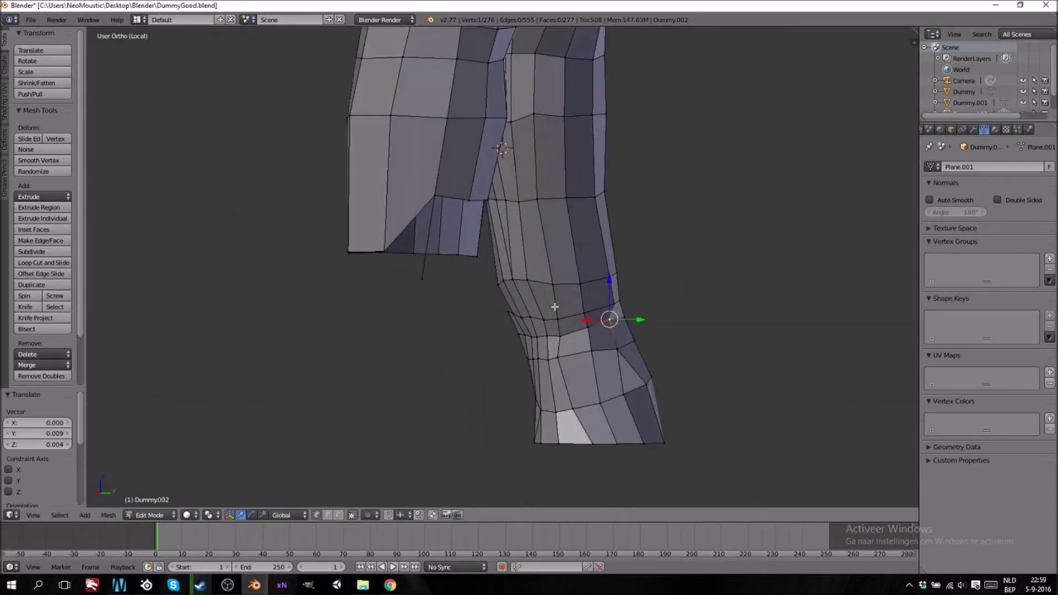
key("KP_1")
key("KP_Divide")
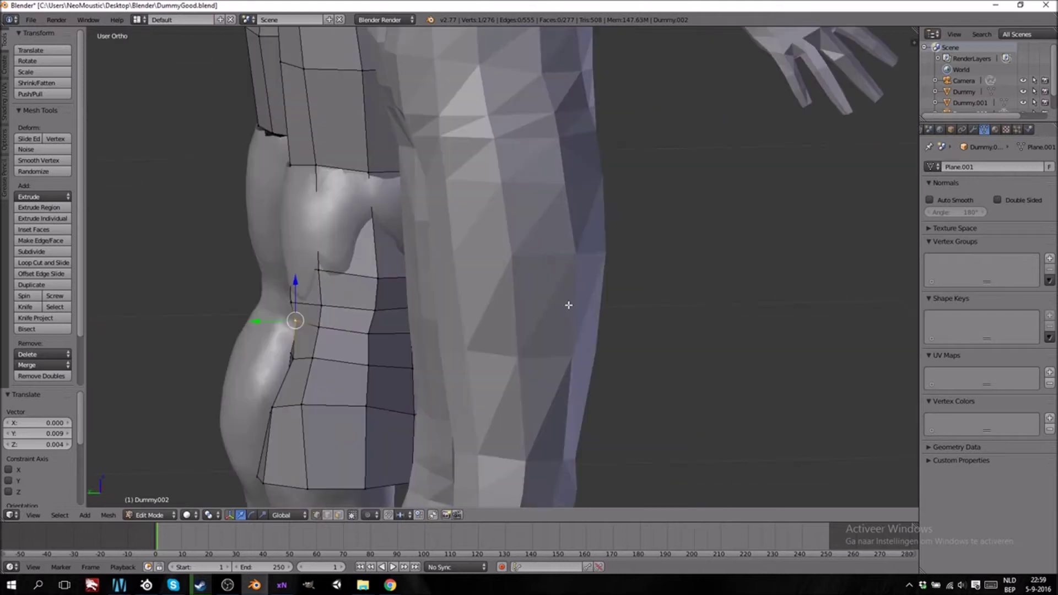
key("KP_1")
Scale the right trouser leg's edge loop just above the knee by about 1.152.
scroll(622, 340, "up", 5, "shift")
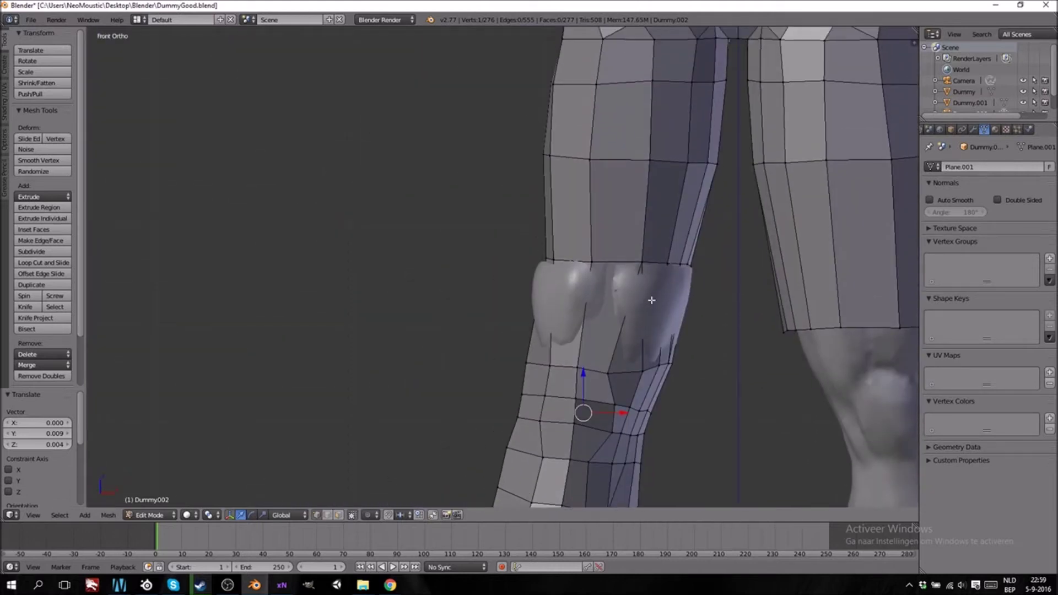
left_click(637, 275, "alt")
left_click(634, 262, "alt")
key("s")
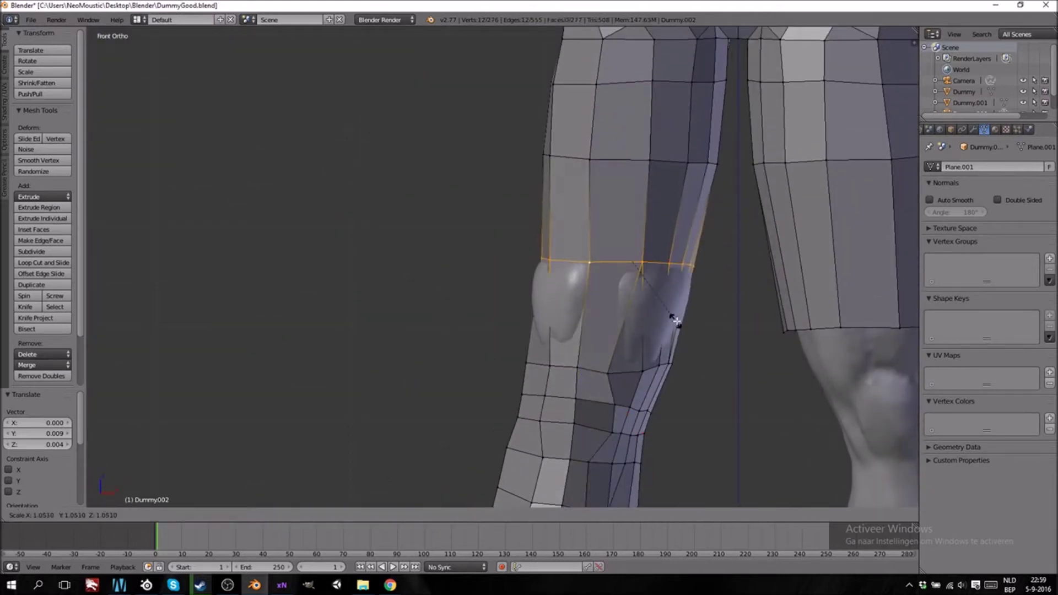
left_click(685, 322)
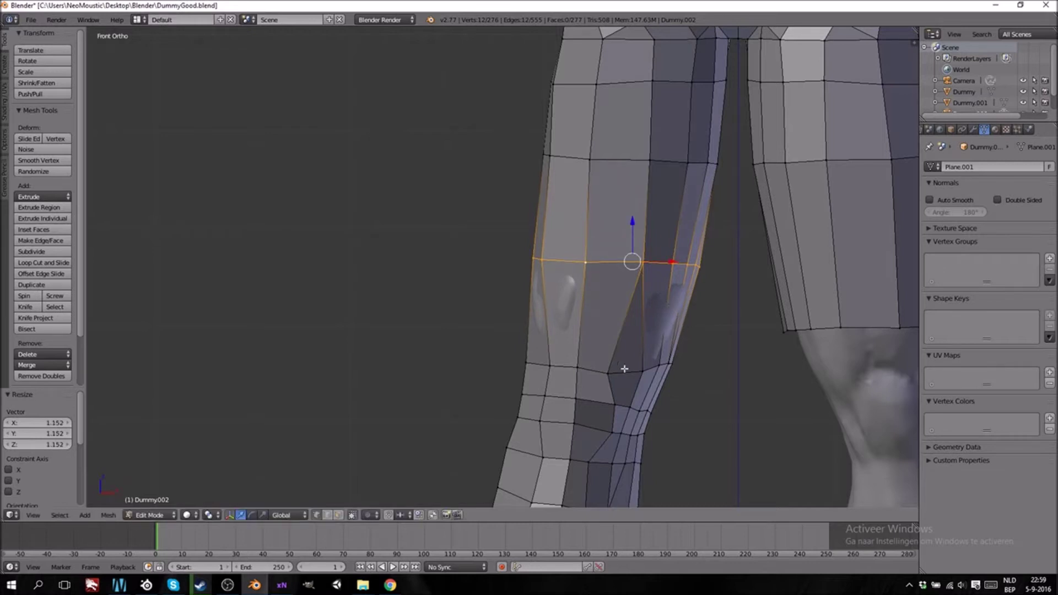
Raise the right knee's edge loop about 0.030, shift it 0.007 along X and scale it by about 1.124.
left_click(598, 370, "alt")
key("g")
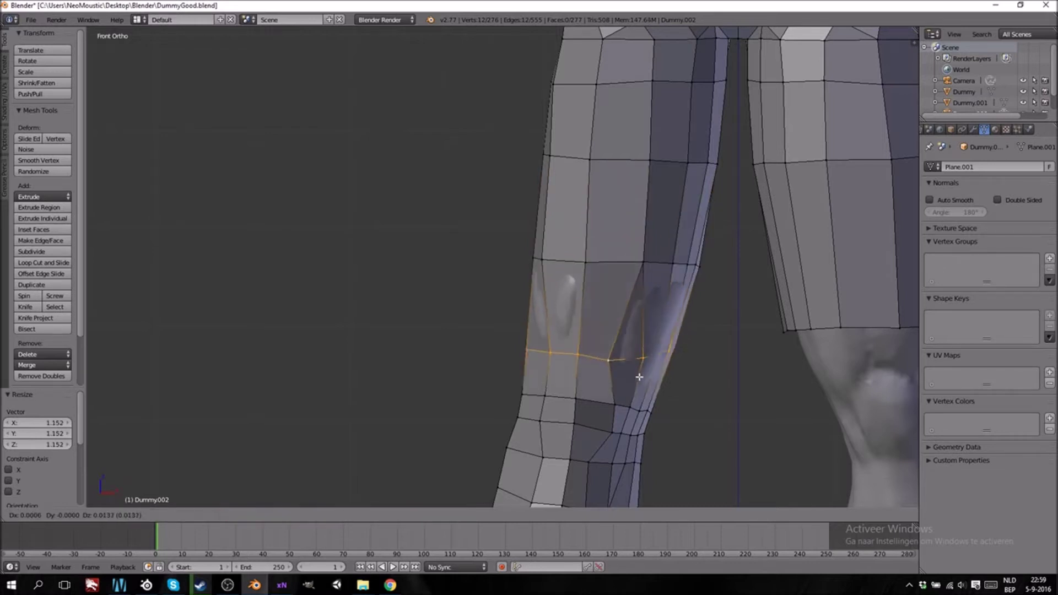
left_click(639, 358)
key("s")
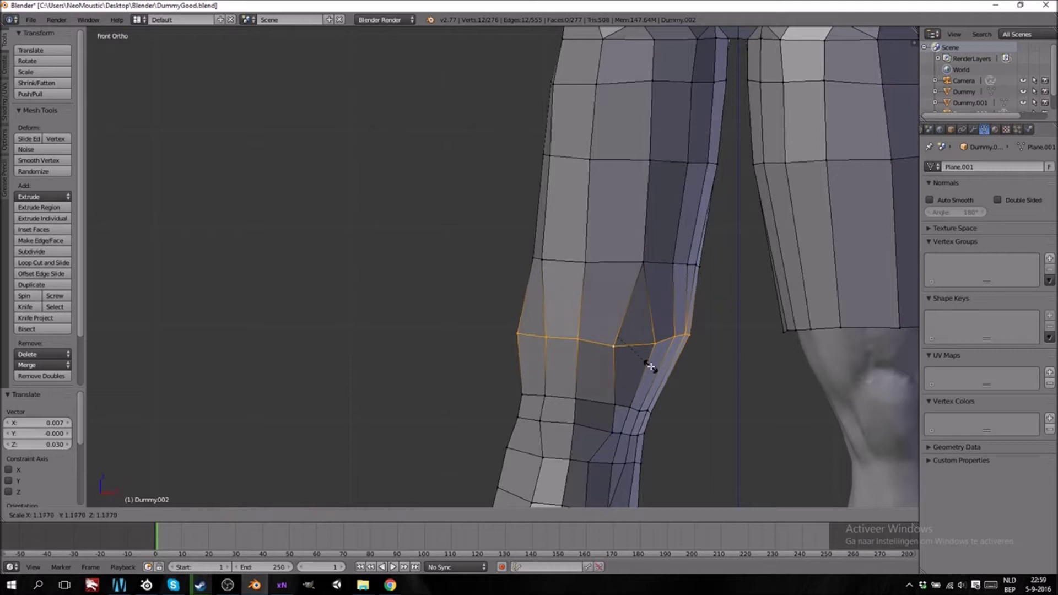
left_click(647, 367)
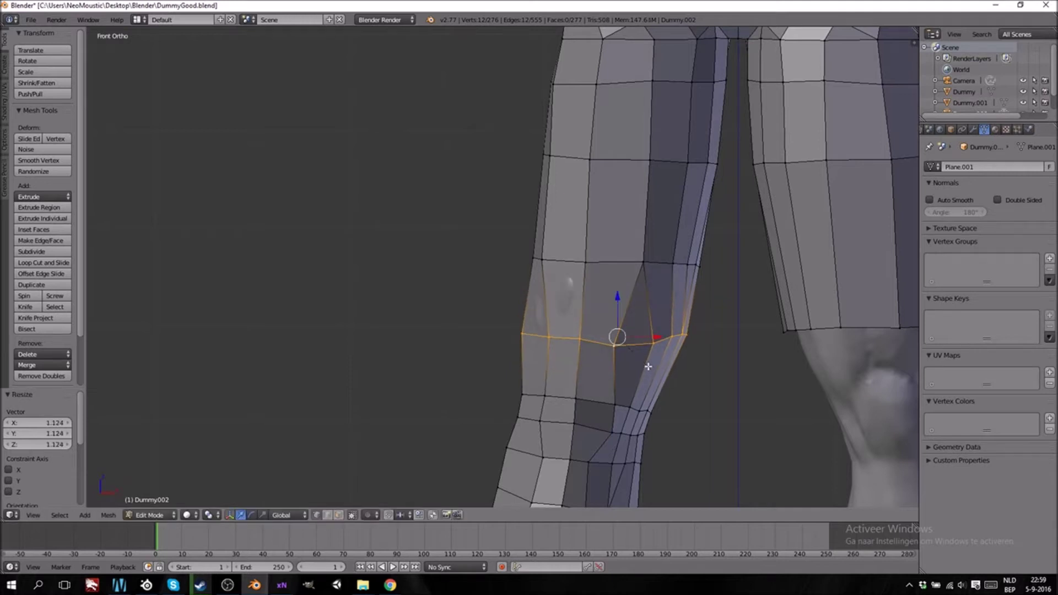
scroll(649, 364, "down", 6)
key("Tab")
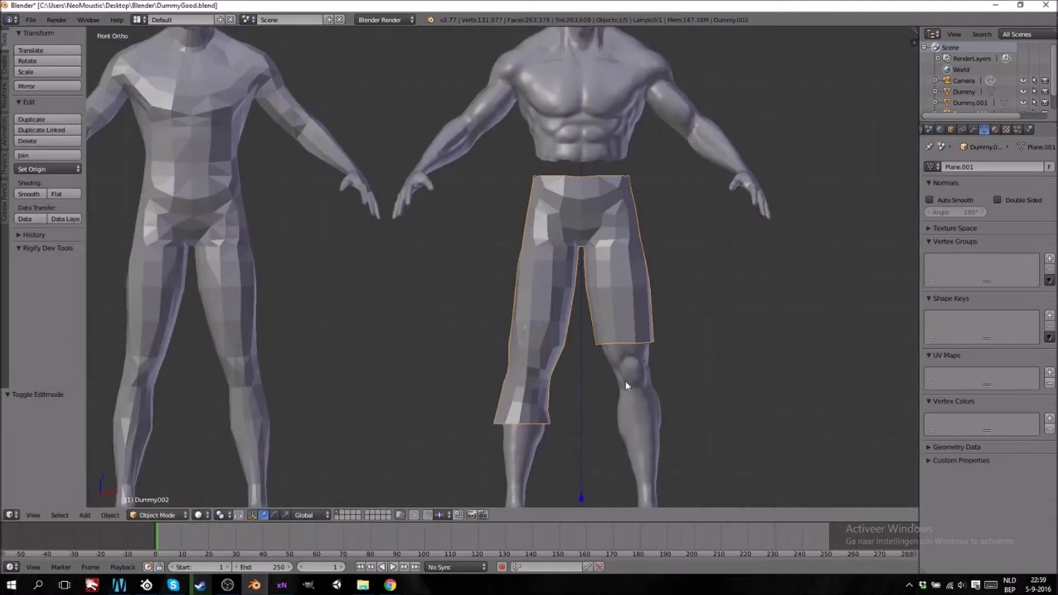
scroll(626, 381, "down", 6, "shift")
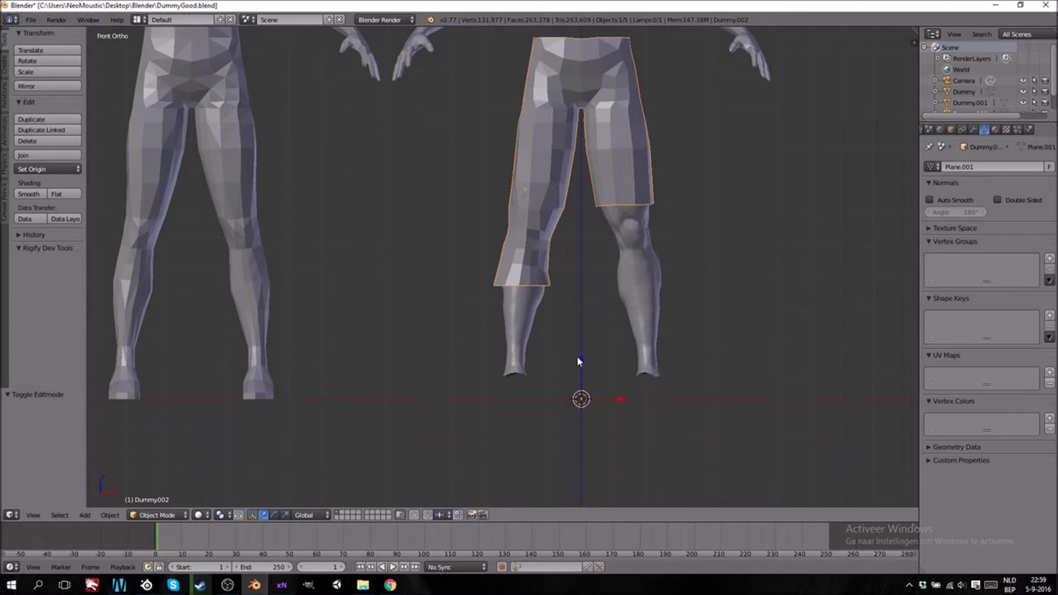
key("Tab")
scroll(576, 349, "up", 7)
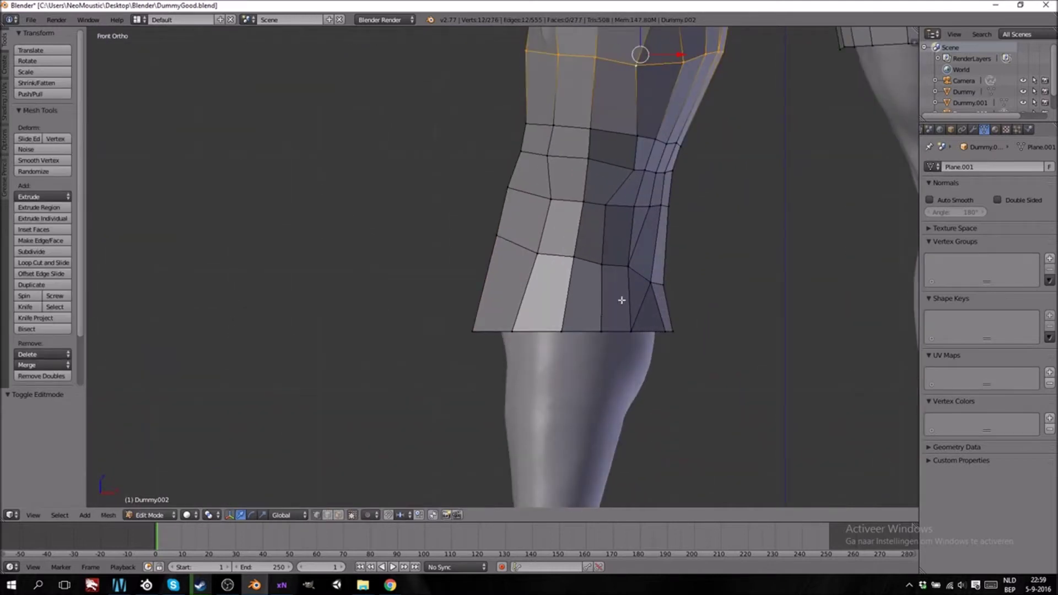
right_click(655, 283)
key("g")
right_click(693, 307)
Remove doubled vertices across the entire trousers mesh.
key("a")
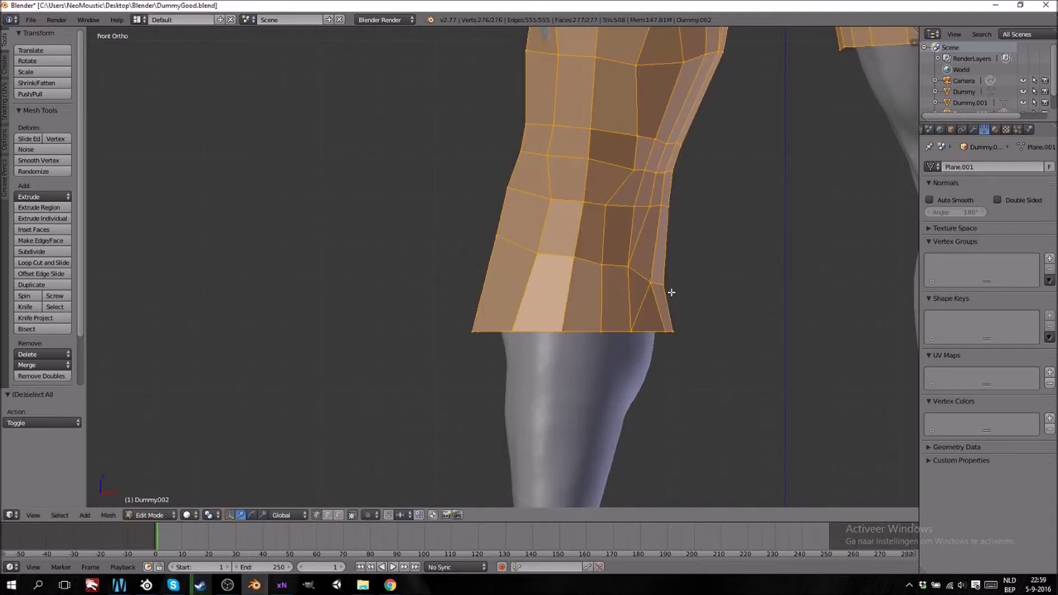
key("space")
type("removed")
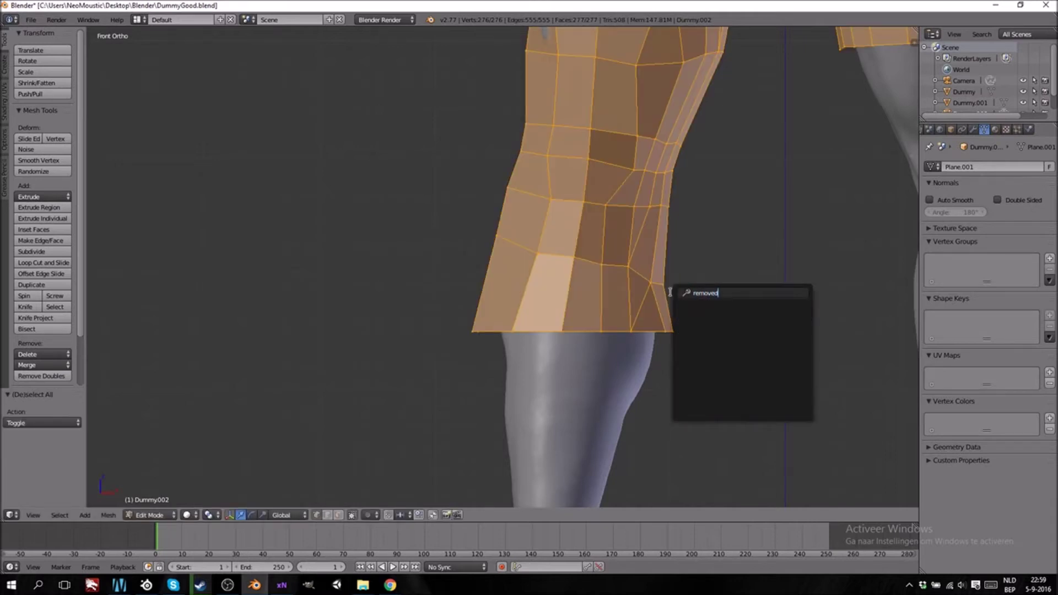
key("BackSpace")
key("Return")
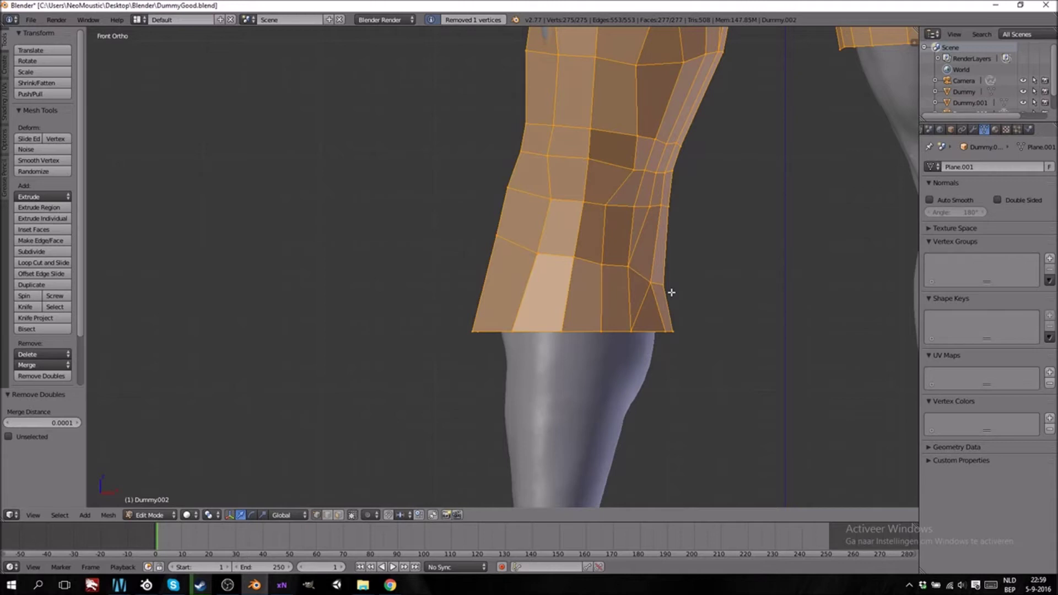
key("Tab")
key("Tab")
Move the inner vertices just above the right leg's hem 0.008 along X and the neighbouring vertex 0.006 along X.
right_click(656, 283)
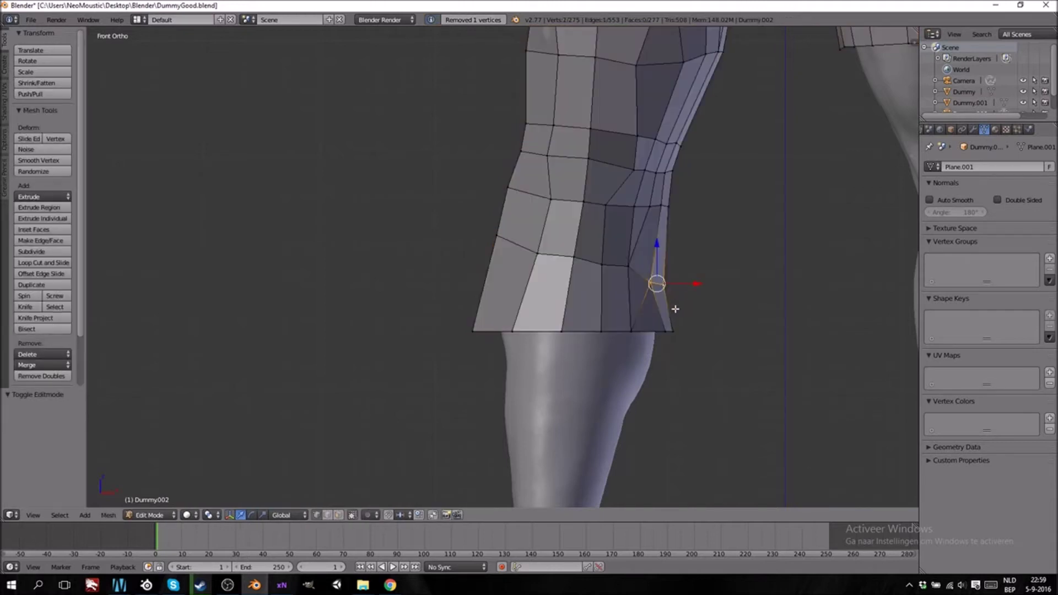
key("g")
left_click(693, 307)
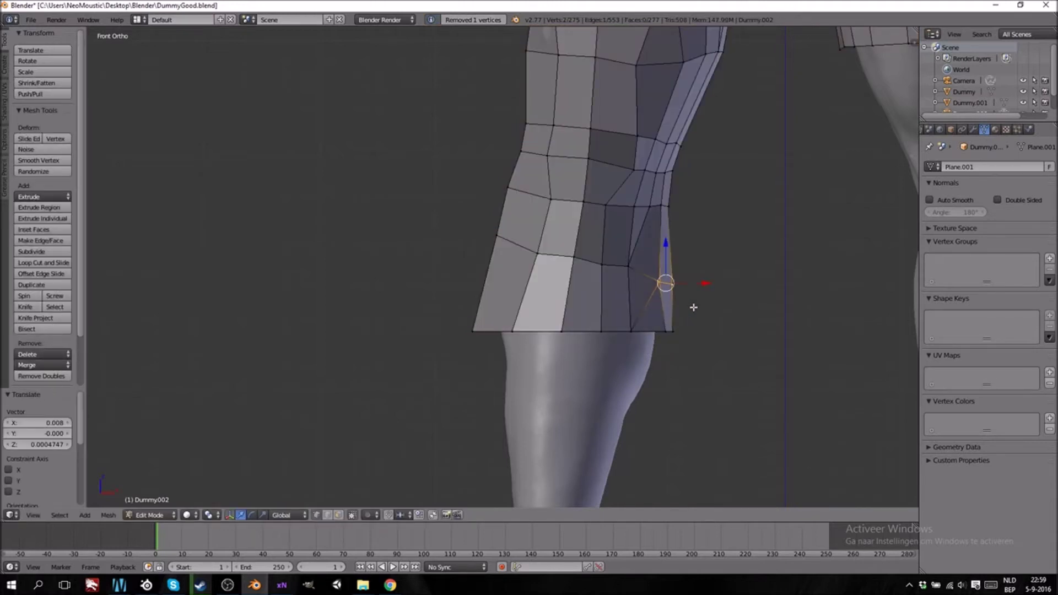
right_click(638, 267)
key("g")
left_click(646, 266)
Adjust the inner vertices of the next loop up the right calf along X, finishing with a -0.005 move.
right_click(659, 204)
right_click(653, 205, "shift")
key("g")
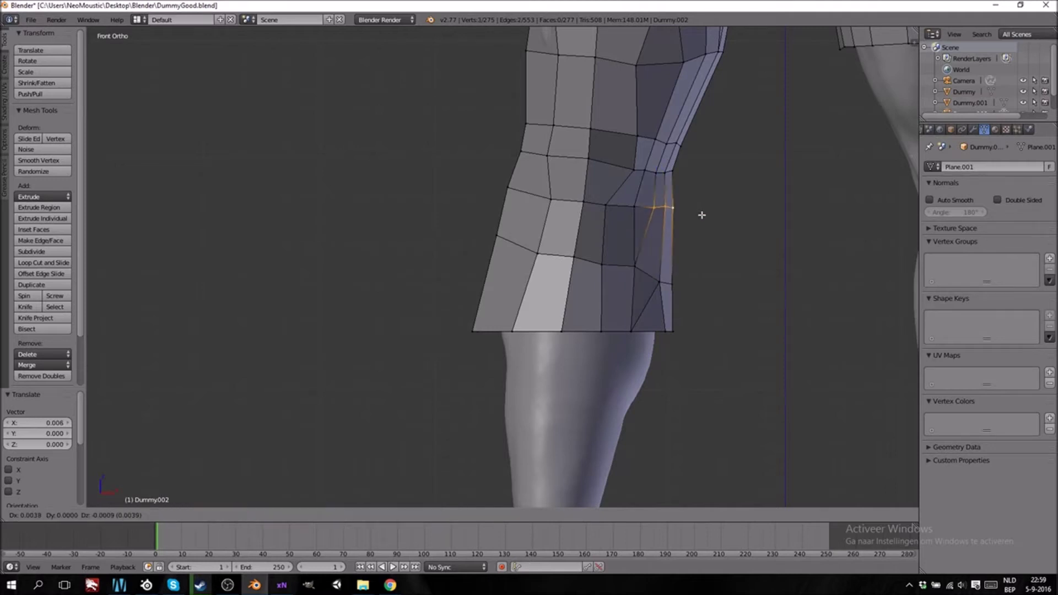
left_click(701, 214)
key("g")
left_click(696, 215)
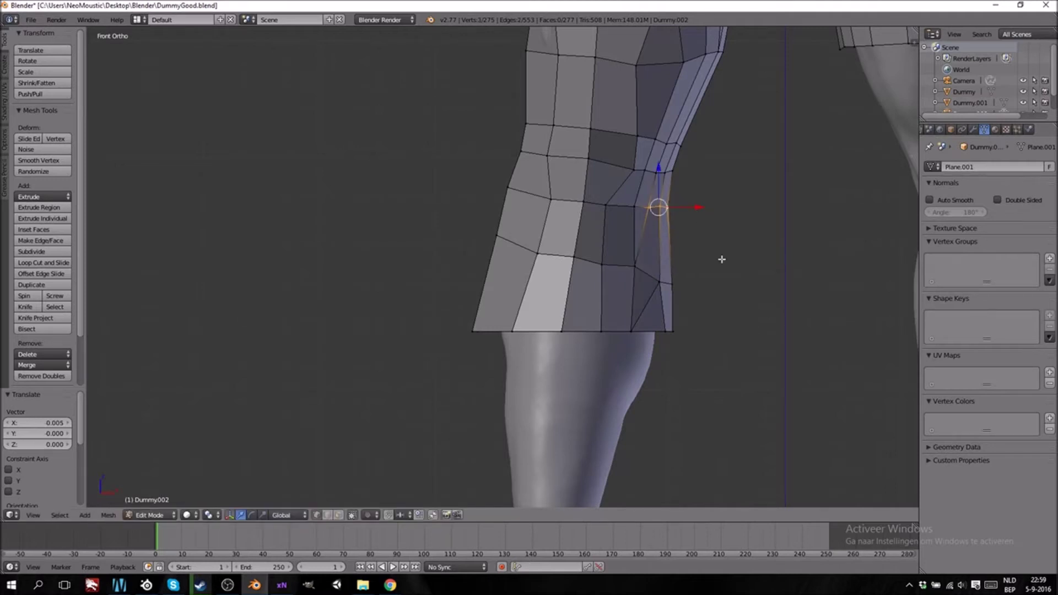
Move the vertices behind the right calf about 0.003 backward and 0.005 up in side view, and 0.004 along X.
scroll(725, 300, "down", 3)
middle_click_drag(726, 305, 592, 309)
middle_click_drag(780, 304, 706, 309)
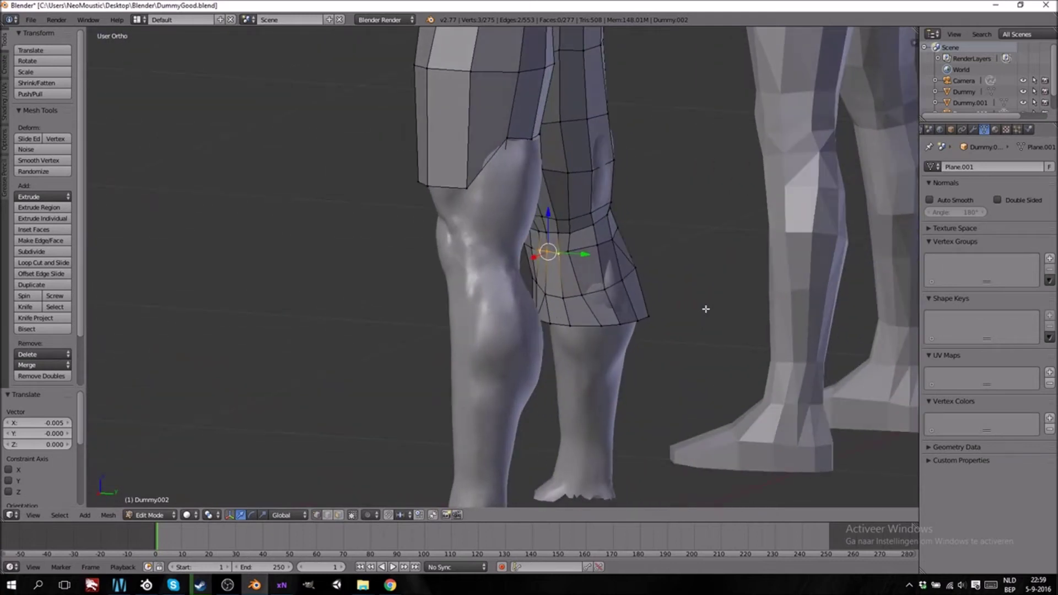
middle_click_drag(624, 309, 667, 293)
key("KP_3")
right_click(582, 284)
right_click(565, 286, "shift")
key("KP_3")
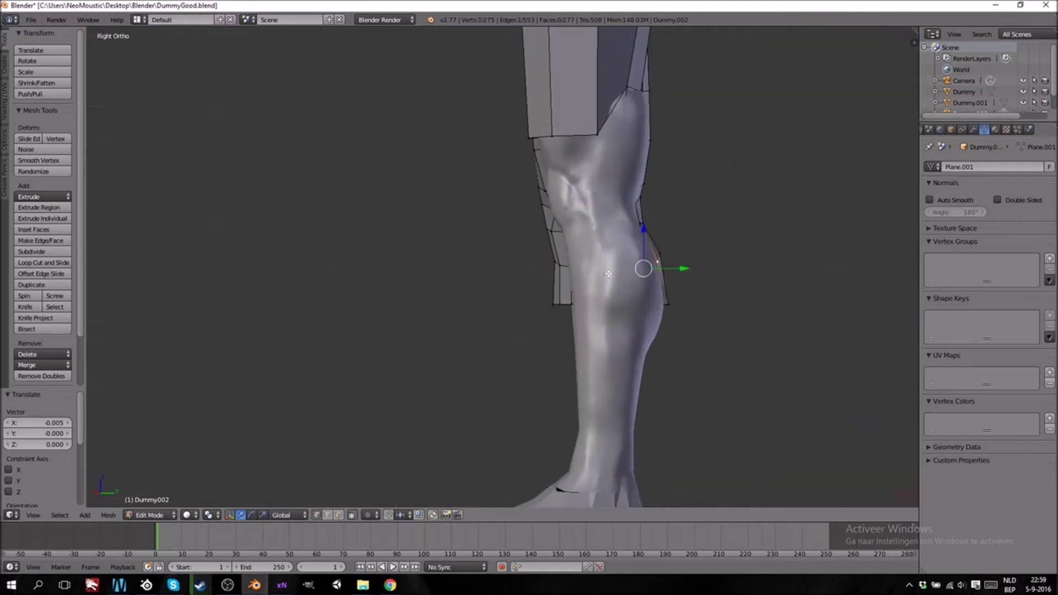
key("g")
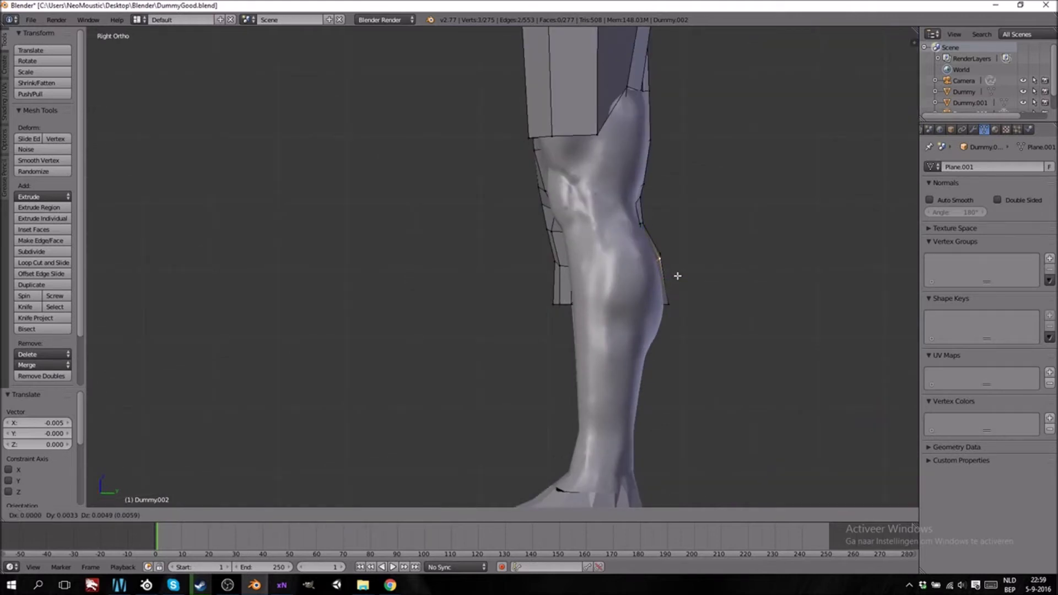
left_click(677, 275)
middle_click_drag(676, 276, 455, 297)
left_click_drag(438, 295, 435, 295)
Move the three back hem vertices of the right trouser leg 0.007 backward along Y.
right_click(515, 335)
right_click(489, 336, "shift")
right_click(469, 336, "shift")
key("g")
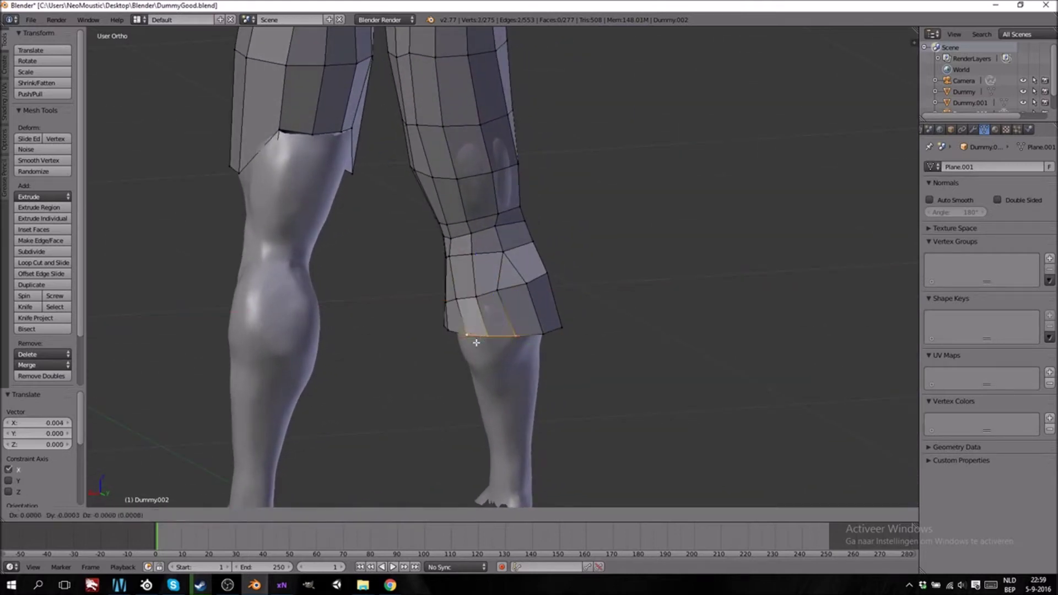
left_click(477, 341)
left_click_drag(496, 342, 498, 342)
Move three vertices of the edge loop behind the right knee 0.006 backward along Y.
middle_click_drag(500, 364, 467, 375)
middle_click_drag(450, 195, 625, 296, "shift")
right_click(414, 282)
right_click(442, 279, "shift")
right_click(479, 268, "shift")
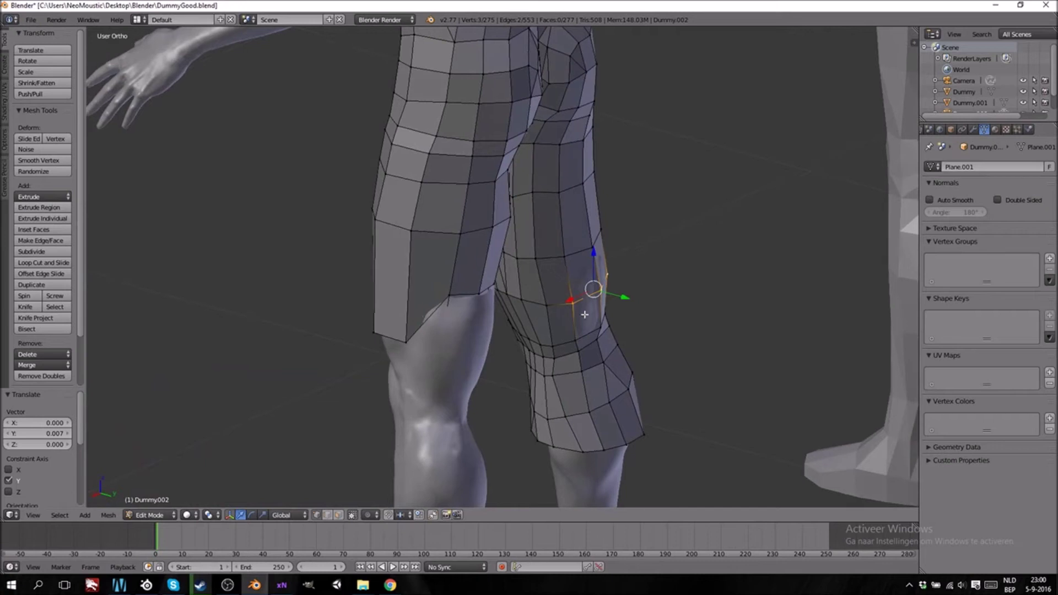
key("g")
key("y")
left_click(630, 298)
Move the six vertices of the narrow band behind the right knee 0.008 backward along Y.
right_click(576, 339)
right_click(599, 330, "shift")
middle_click_drag(659, 357, 562, 361)
right_click(553, 316, "shift")
right_click(539, 352, "shift")
right_click(561, 346, "shift")
right_click(582, 336, "shift")
left_click_drag(581, 345, 582, 346)
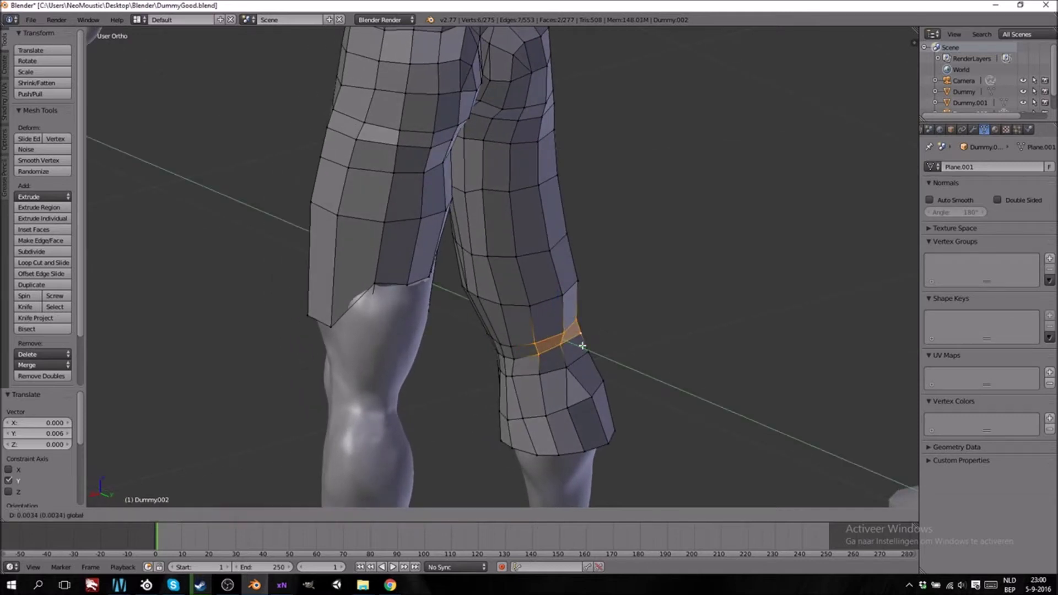
left_click(583, 346)
Find the stray vertex at the back hem of the left trouser leg in wireframe shading and delete it.
mouse_move(583, 346)
middle_mouse_down()
mouse_move(540, 363)
mouse_move(553, 356)
mouse_move(330, 309)
mouse_move(359, 307)
middle_mouse_up()
mouse_move(454, 303)
middle_mouse_down()
mouse_move(478, 299)
mouse_move(475, 319)
middle_mouse_up()
right_click(466, 270)
key("z")
right_click(458, 262)
right_click(419, 374)
right_click(403, 381)
key("z")
right_click(430, 366)
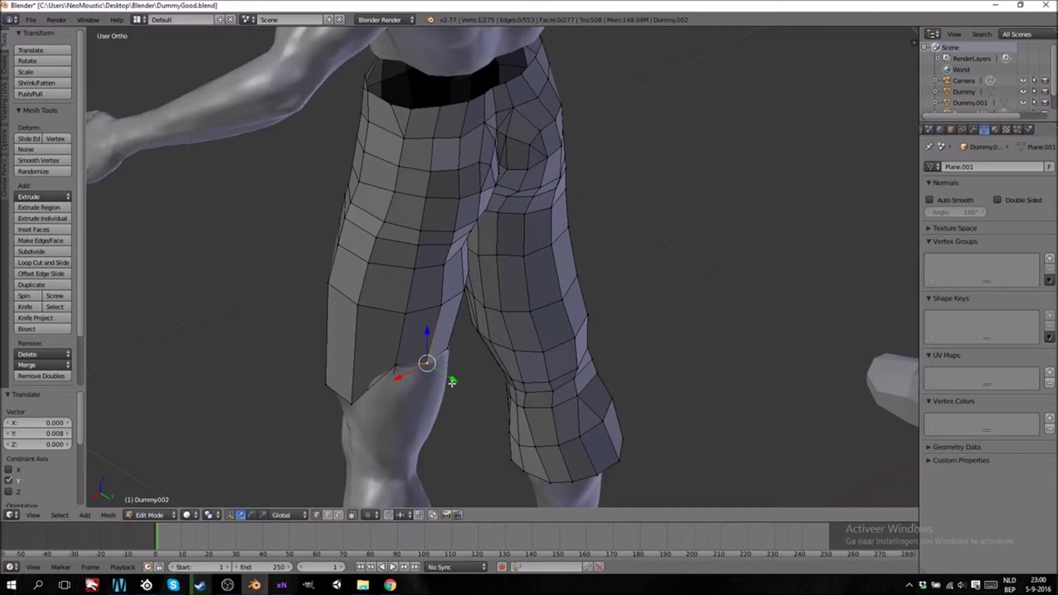
key("z")
right_click(385, 397)
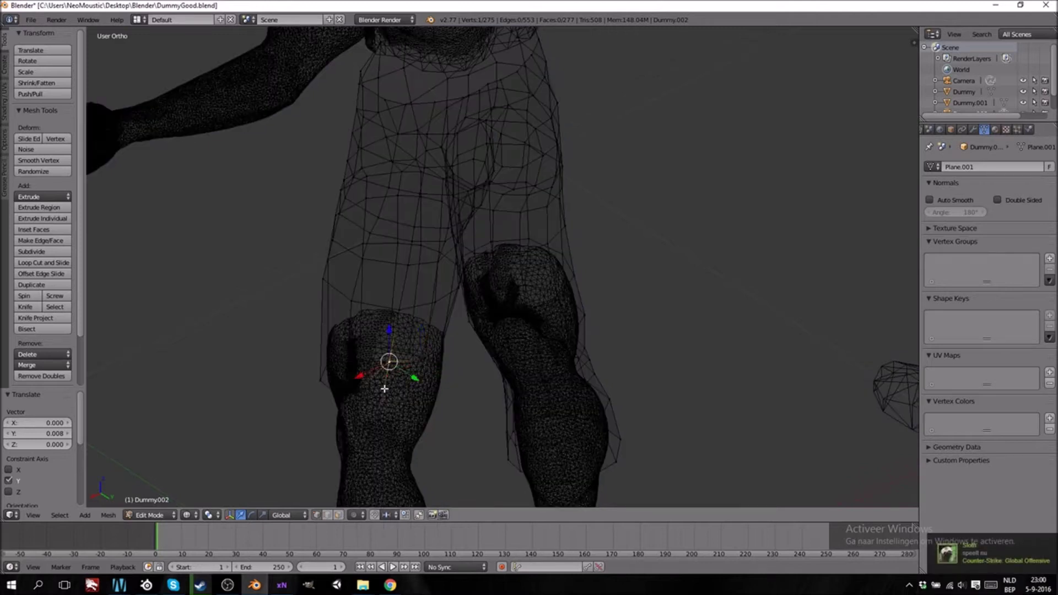
key("g")
left_click(380, 432)
key("x")
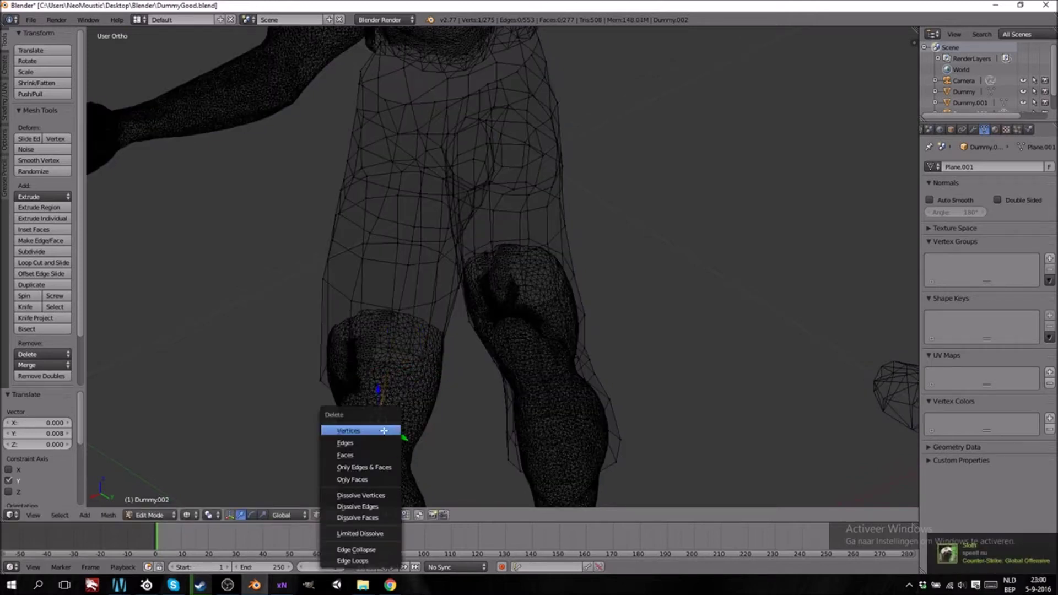
left_click(379, 429)
Extrude the back hem edge of the left trouser leg 0.019 backward and 0.065 down in side view.
scroll(397, 392, "up", 2)
key("z")
right_click(272, 349)
middle_click_drag(348, 347, 343, 333)
right_click(342, 331, "shift")
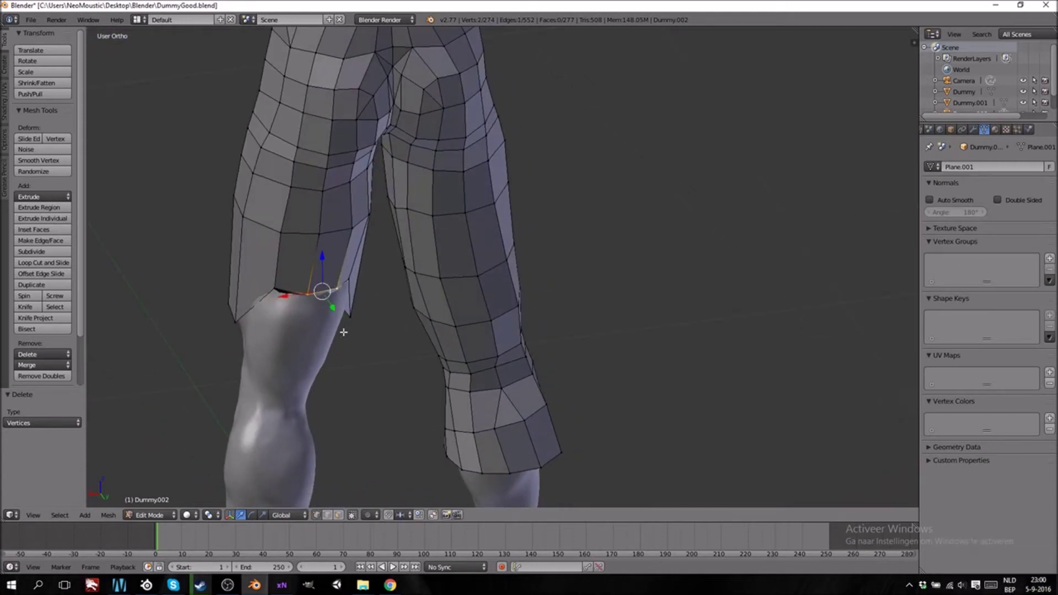
key("KP_3")
key("e")
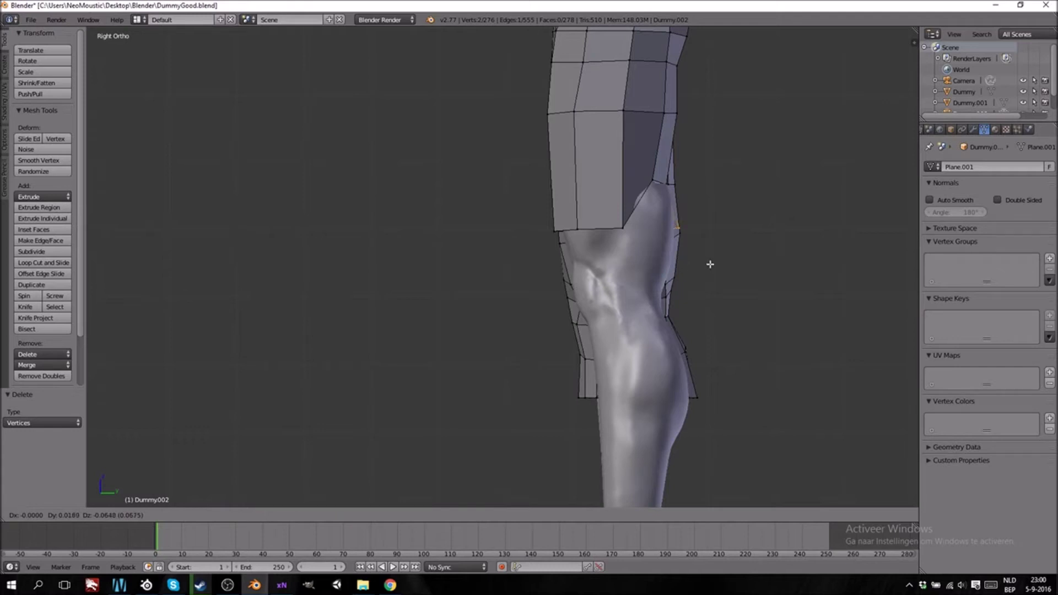
left_click(710, 264)
Scale the extruded edge behind the left knee by 2.320.
middle_click_drag(754, 277, 609, 289)
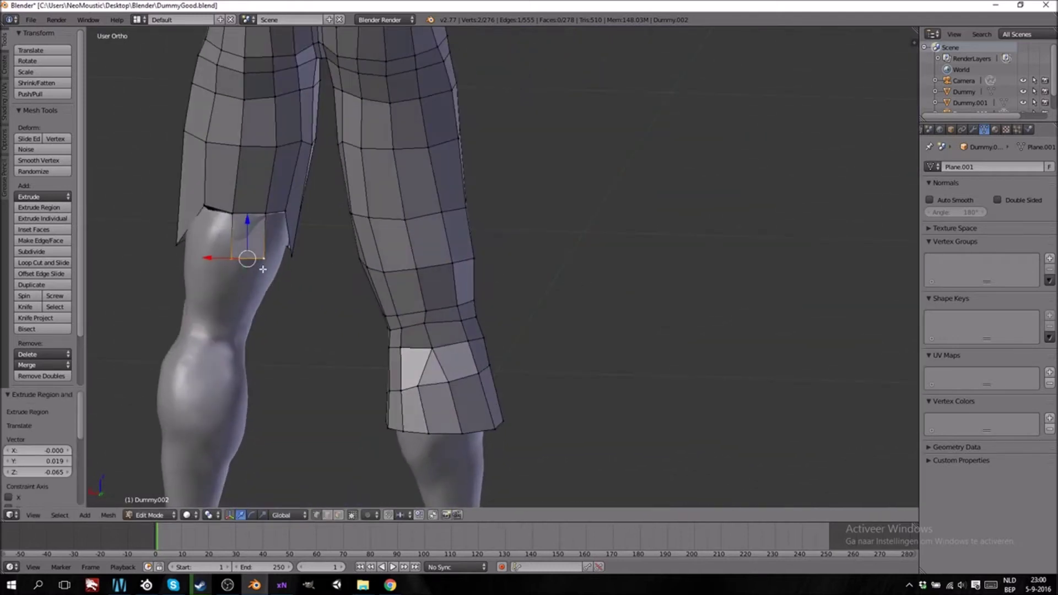
key("s")
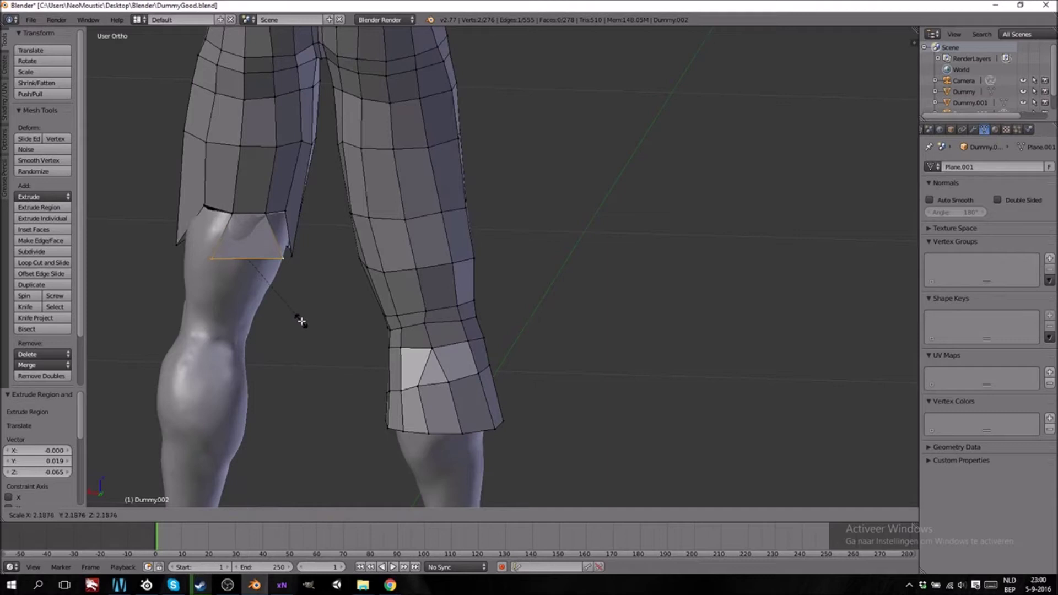
left_click(301, 316)
key("g")
left_click(249, 252)
Move the four vertices of the old back hem on the left leg about 0.013 backward along Y.
middle_click_drag(250, 253, 295, 269)
right_click(340, 282, "shift")
right_click(395, 277, "shift")
middle_click_drag(388, 319, 359, 302)
key("g")
key("y")
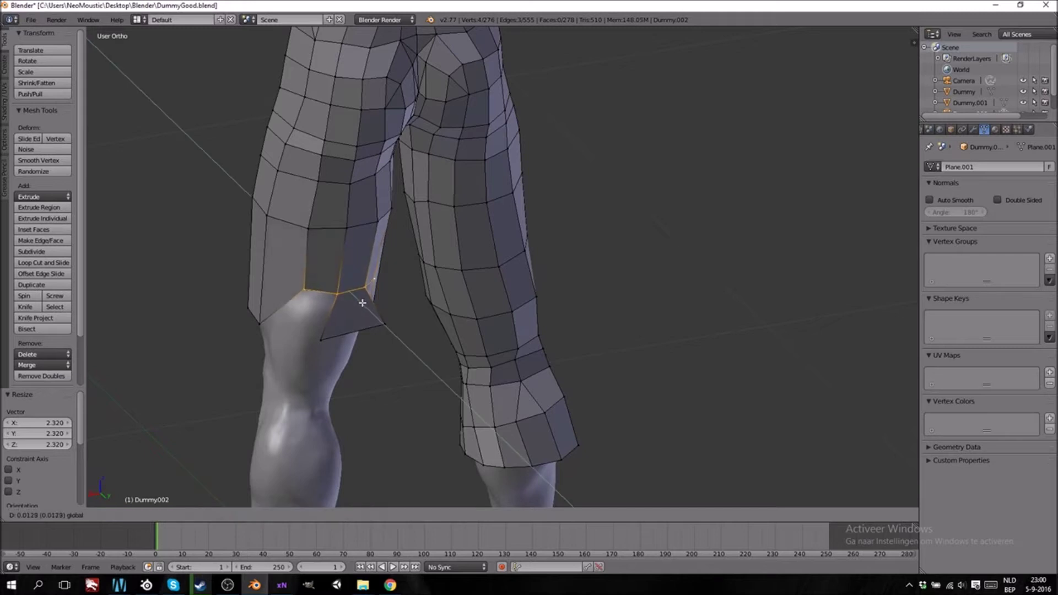
left_click_drag(363, 303, 364, 303)
Fill the outer gap beside the extruded flap at the back of the left leg with a four-vertex face.
right_click(323, 336)
right_click(334, 298, "shift")
right_click(304, 293, "shift")
right_click(301, 287)
right_click(333, 294, "shift")
right_click(342, 290)
right_click(305, 286, "shift")
right_click(260, 322, "shift")
right_click(320, 339, "shift")
key("f")
Fill the inner gap beside the extruded flap at the back of the left leg with a face.
middle_click_drag(382, 338, 324, 325)
right_click(282, 276)
right_click(287, 269, "shift")
right_click(278, 228, "shift")
right_click(262, 229, "shift")
key("f")
Shift the left leg's extruded bottom edge 0.019 along X and the outer back vertices above it 0.014 along X.
right_click(282, 277)
right_click(204, 272, "shift")
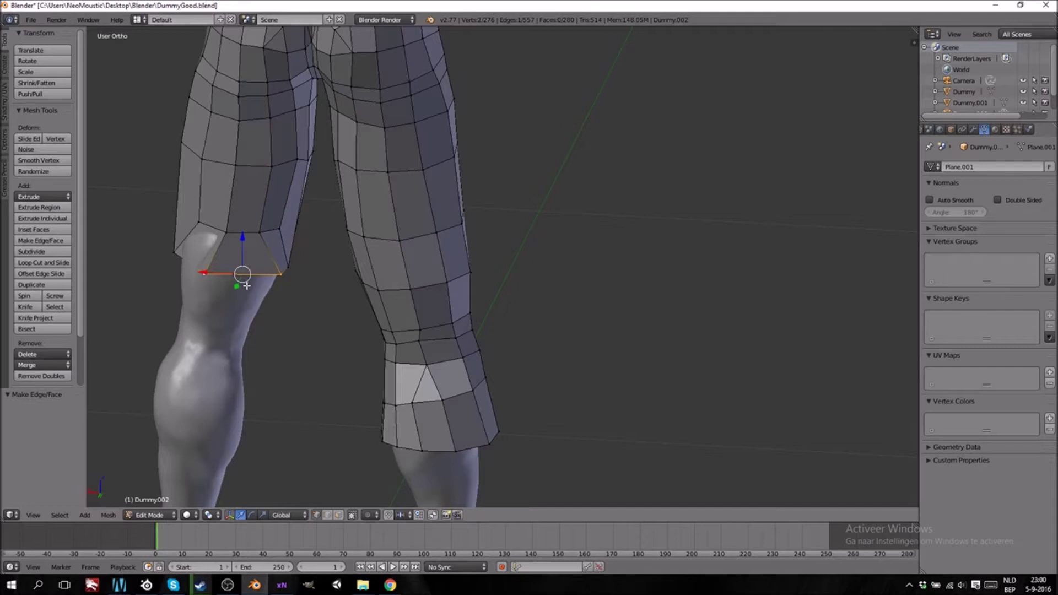
middle_click_drag(208, 276, 242, 266)
left_click_drag(200, 237, 188, 236)
right_click(217, 196)
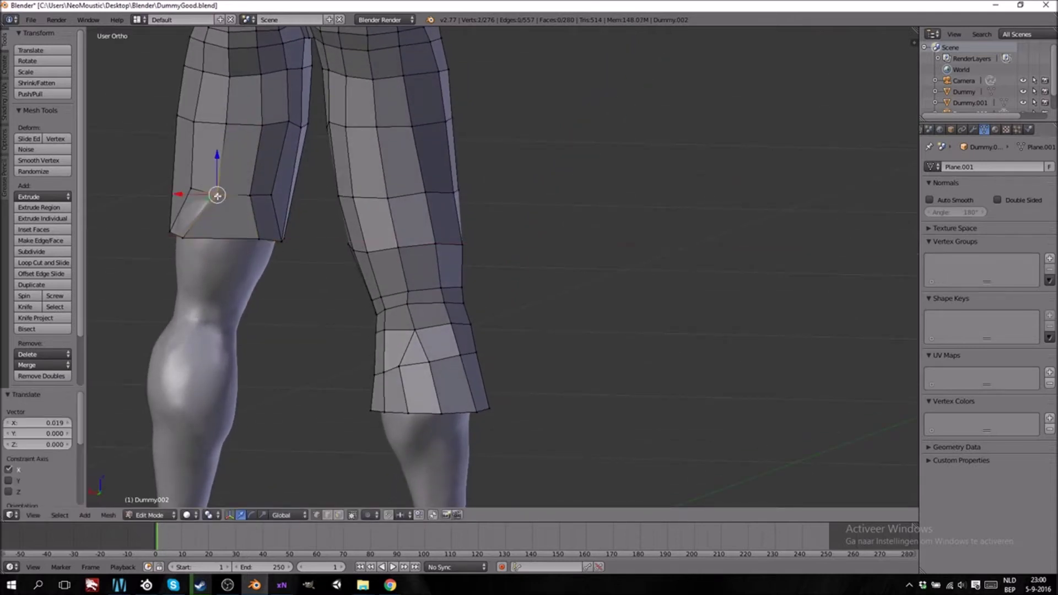
right_click(190, 187, "shift")
left_click_drag(161, 191, 161, 194)
right_click(189, 197, "shift")
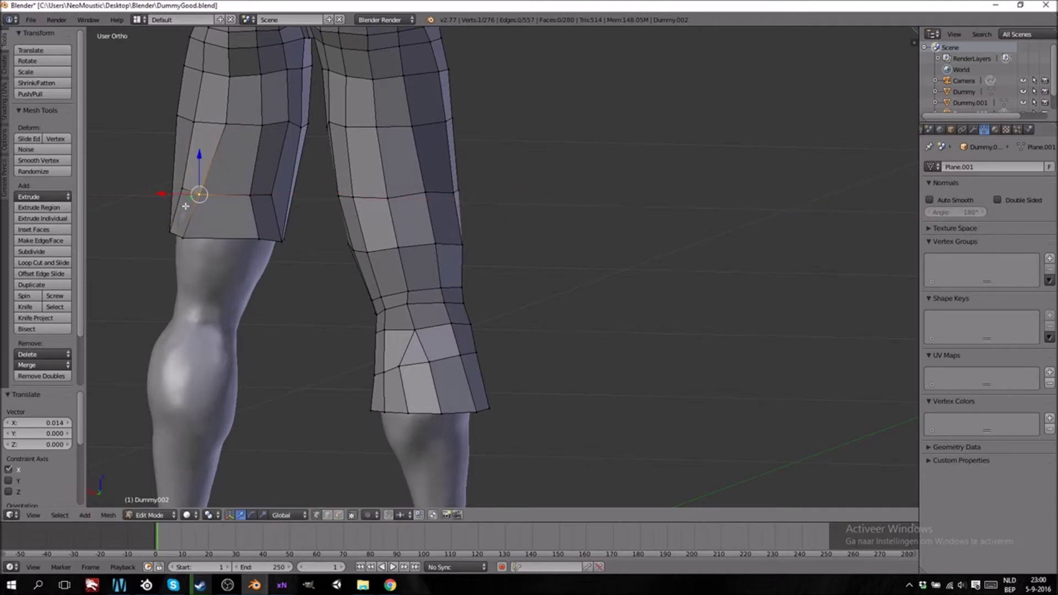
Move the inner back hem vertex of the left trouser leg toward the inner thigh along X and leave Edit Mode.
right_click(261, 232)
left_click_drag(227, 239, 244, 241)
right_click(282, 238)
right_click(242, 237)
right_click(280, 240)
middle_click_drag(244, 241, 289, 266)
key("Tab")
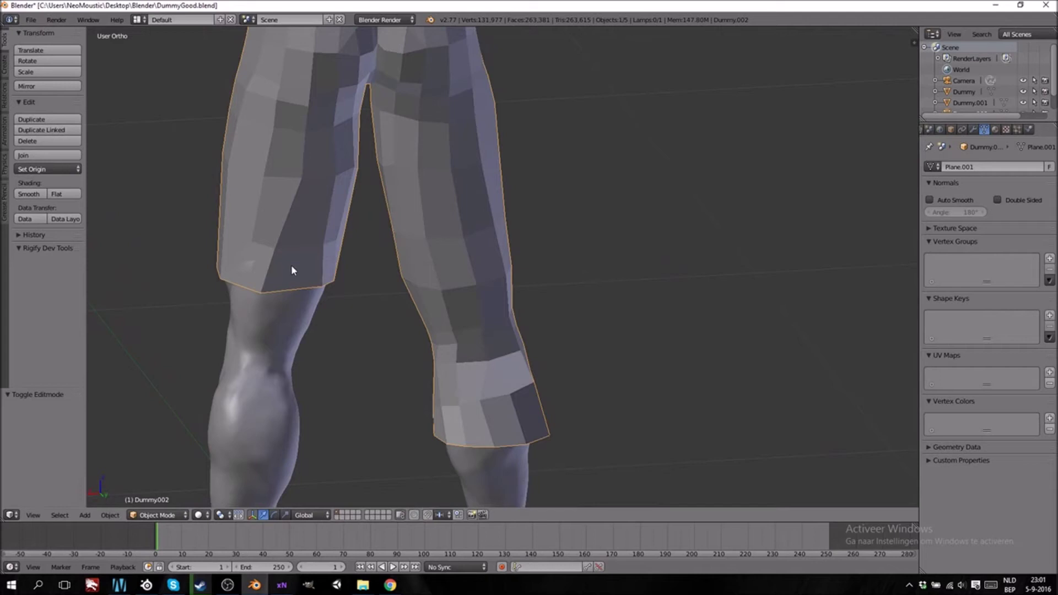
Inflate the entire trousers mesh with a Shrink/Fatten offset of -0.007 and return to Object Mode.
scroll(298, 264, "down", 4)
middle_click_drag(353, 259, 388, 266)
key("KP_1")
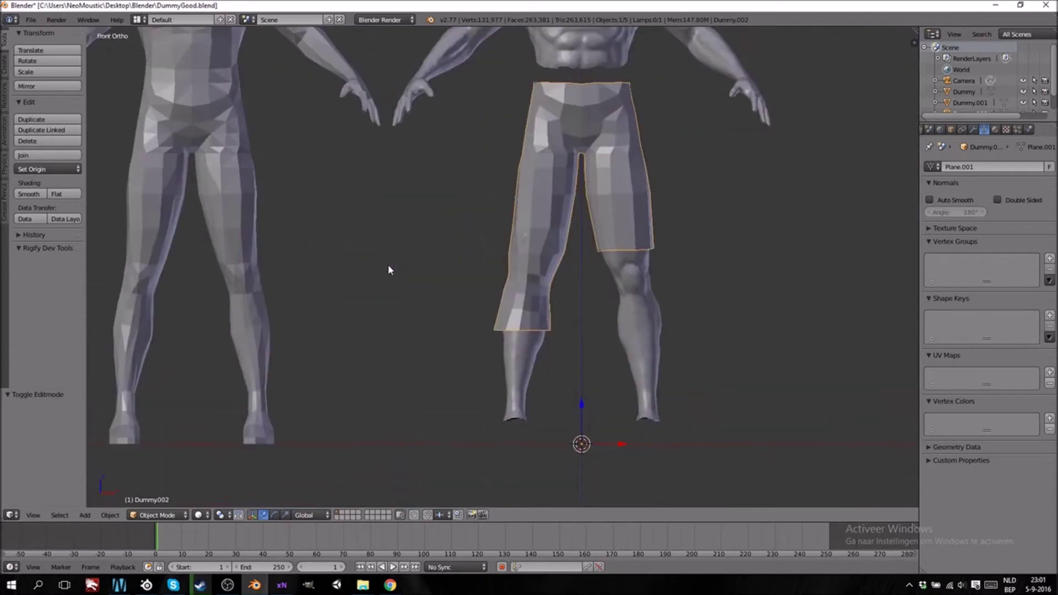
scroll(556, 317, "up", 4, "ctrl")
scroll(532, 319, "up", 7, "shift")
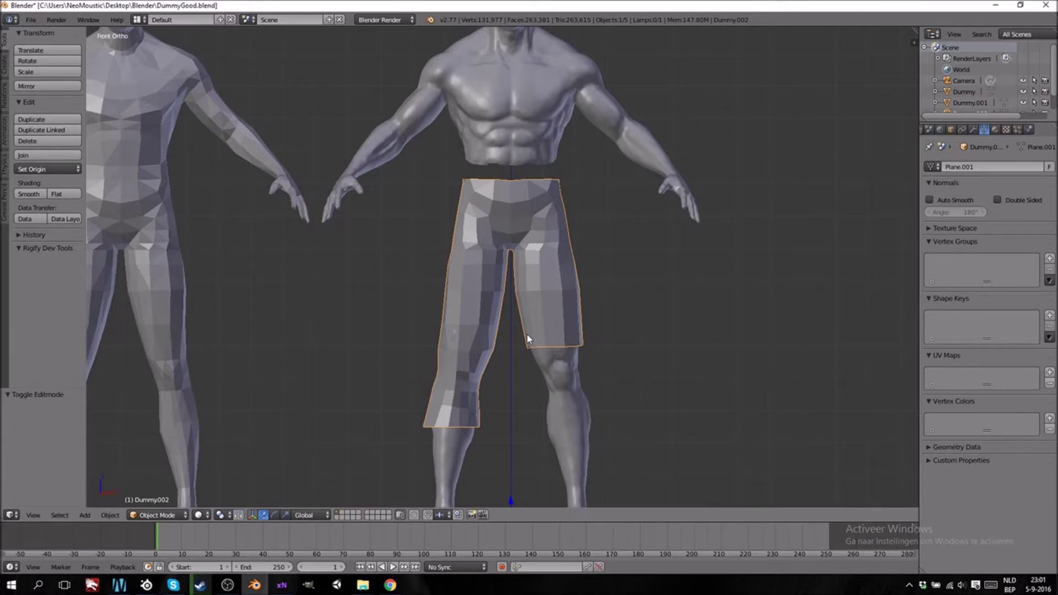
key("Tab")
key("a")
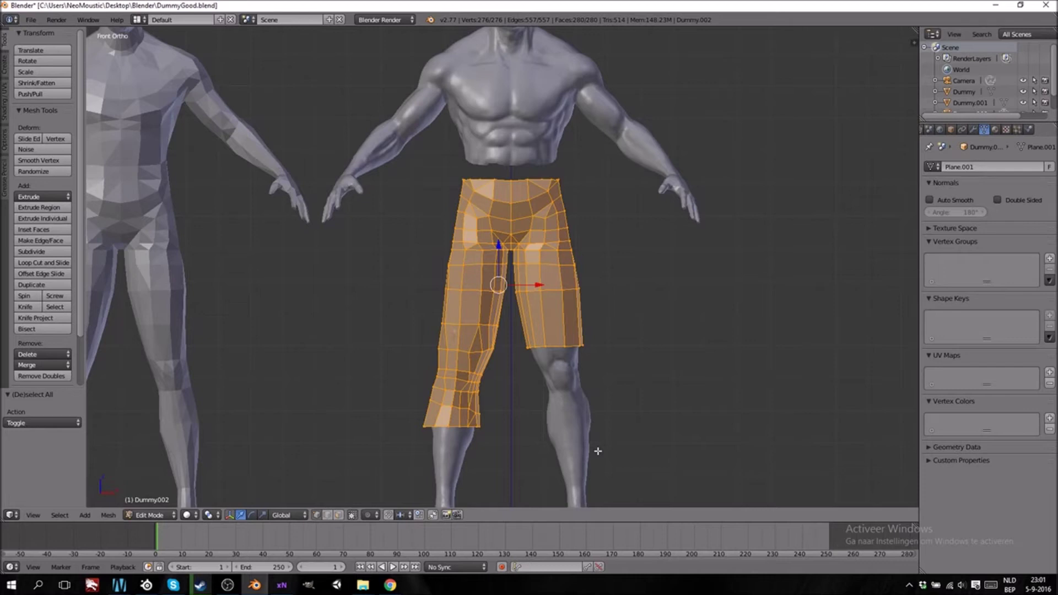
key("alt+s")
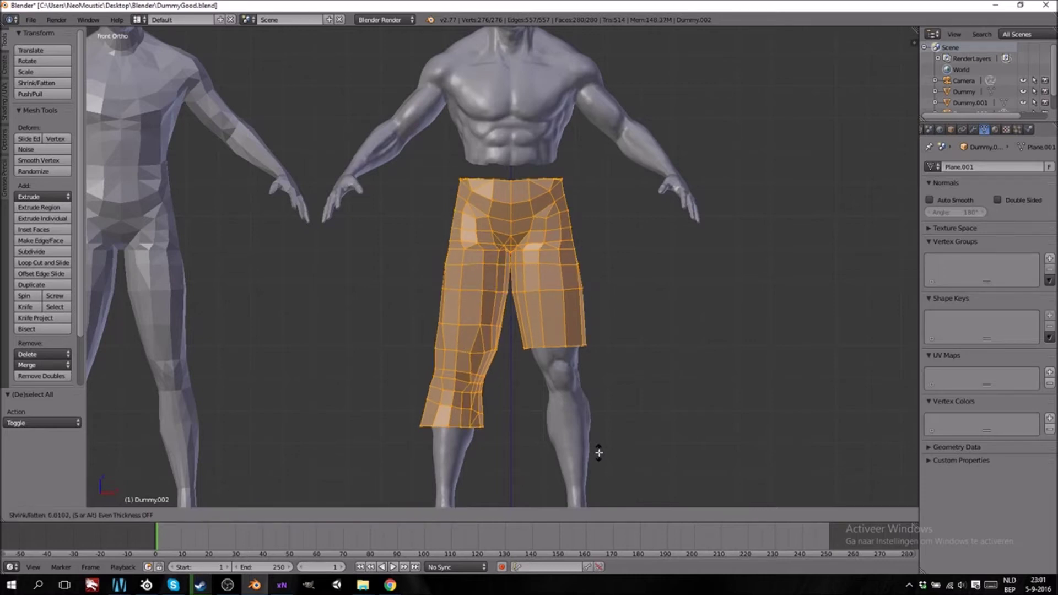
left_click(597, 451)
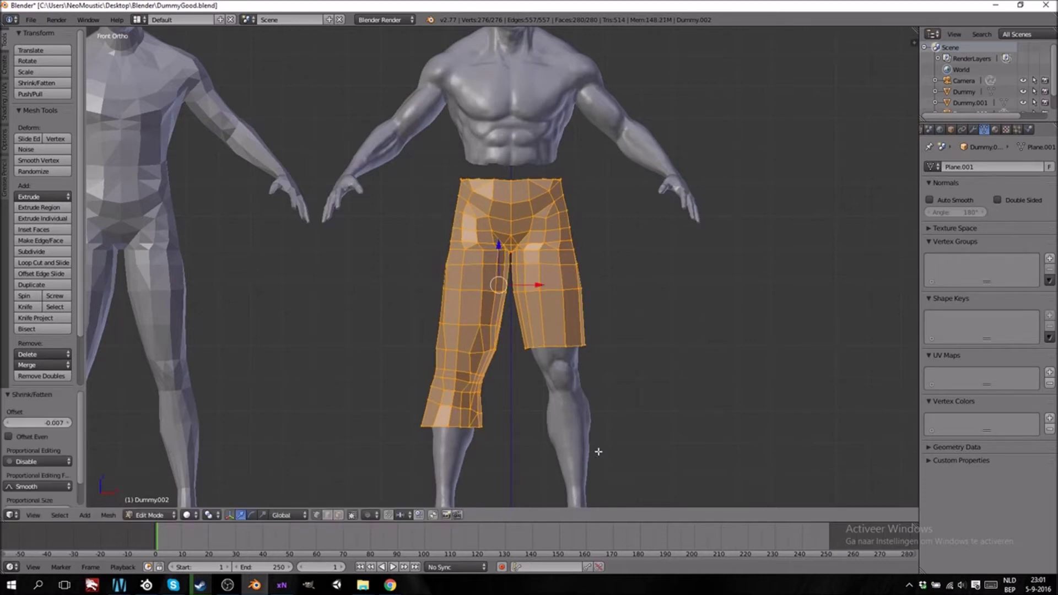
key("Tab")
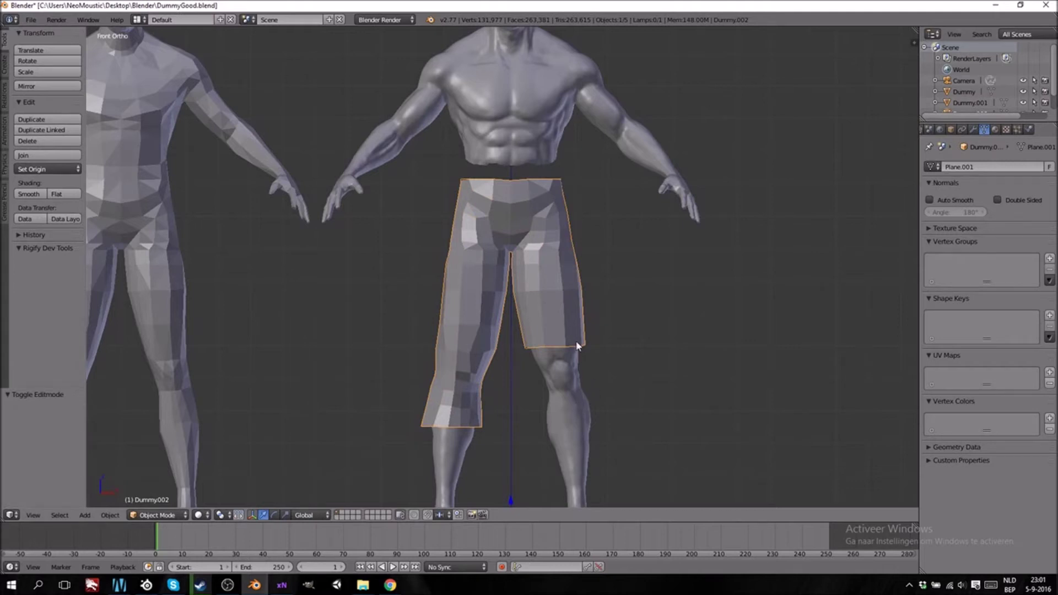
scroll(551, 282, "down", 5)
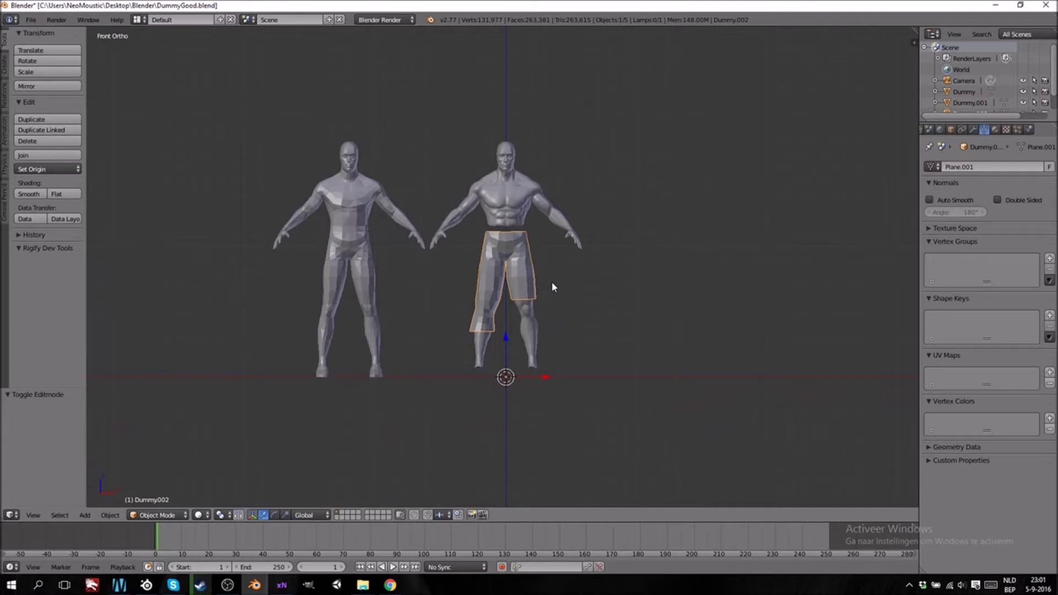
Examine the shape and hems of the trousers on the Dummy from the front, back and side.
scroll(551, 282, "up", 5)
scroll(551, 282, "down", 5)
scroll(551, 282, "up", 6)
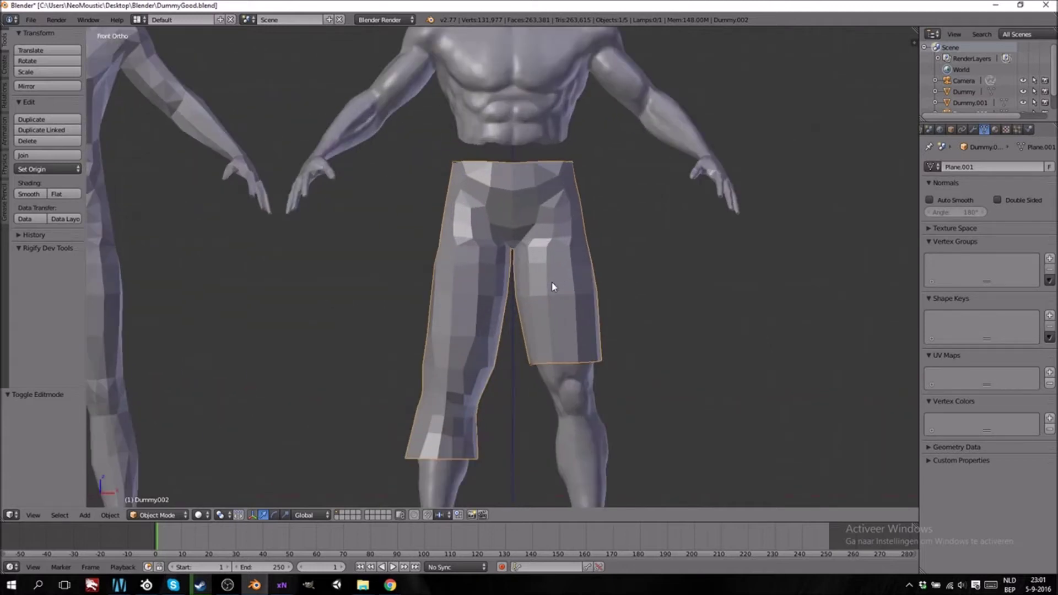
middle_click_drag(708, 332, 497, 363)
scroll(497, 361, "down", 3)
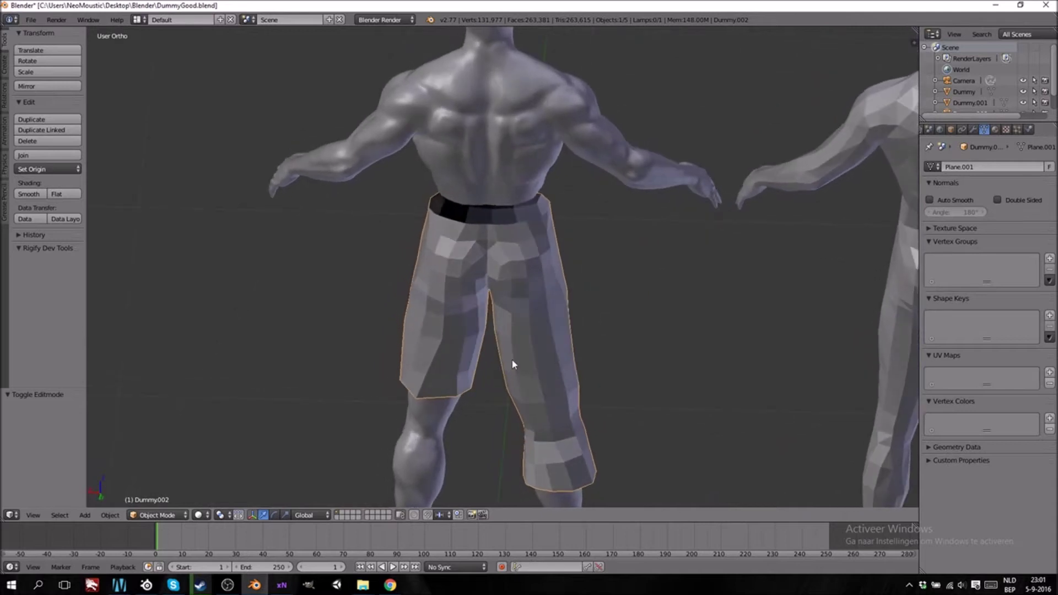
middle_click_drag(482, 359, 482, 355)
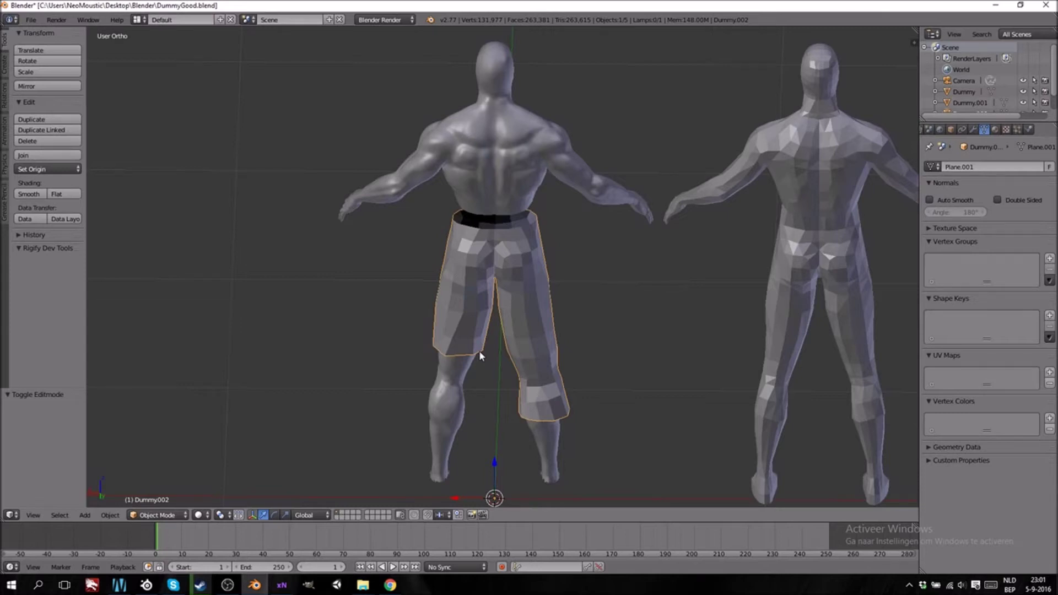
middle_click_drag(480, 393, 560, 379)
scroll(561, 379, "up", 3)
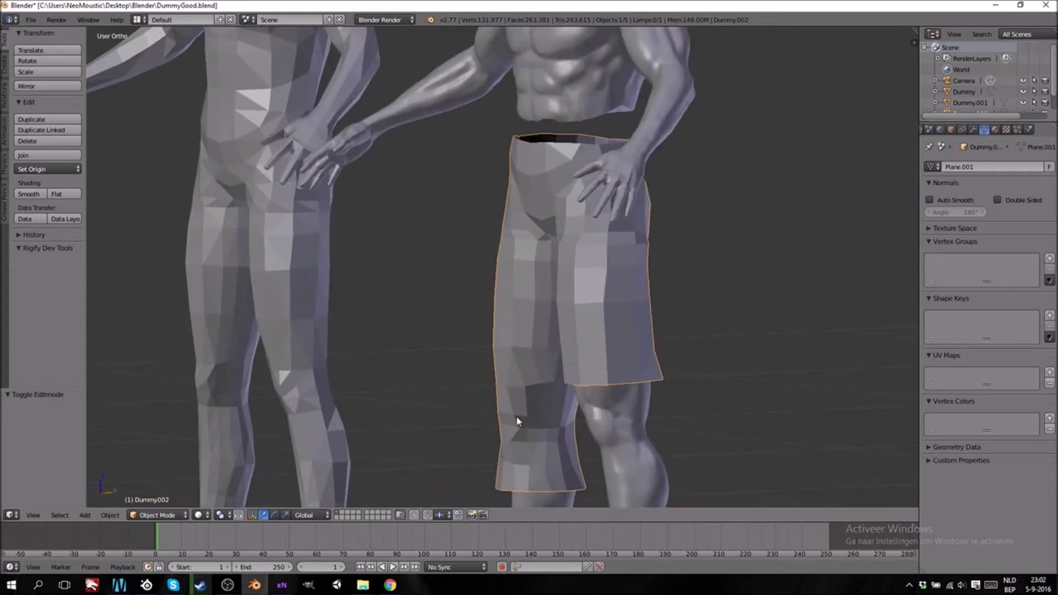
middle_click_drag(526, 422, 538, 421)
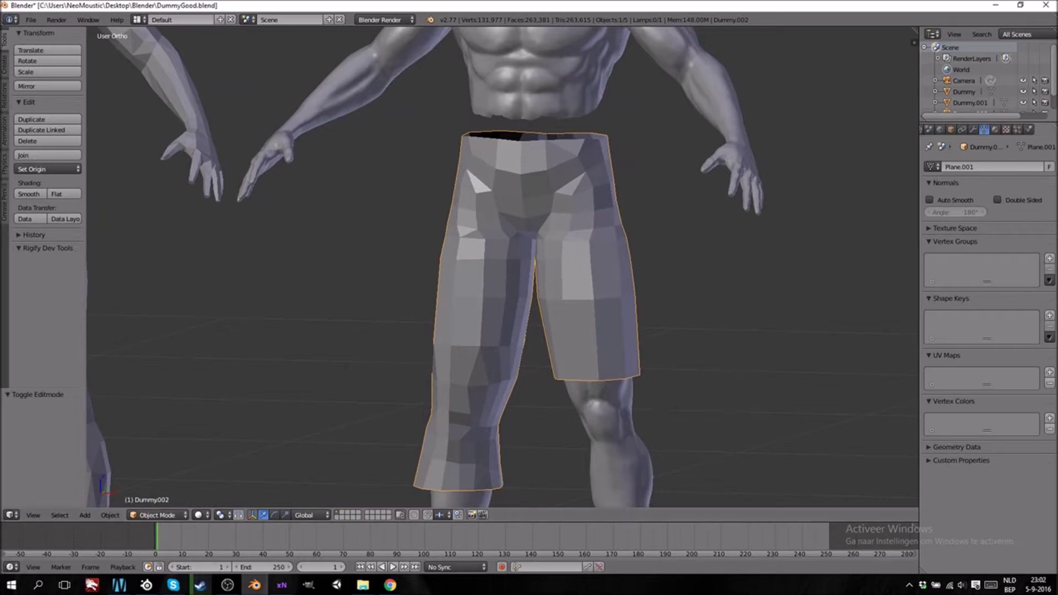
Bring the browser's Tidus reference picture beside the model, compare the trousers with it, and move the picture away.
left_click_drag(1057, 45, 753, 38)
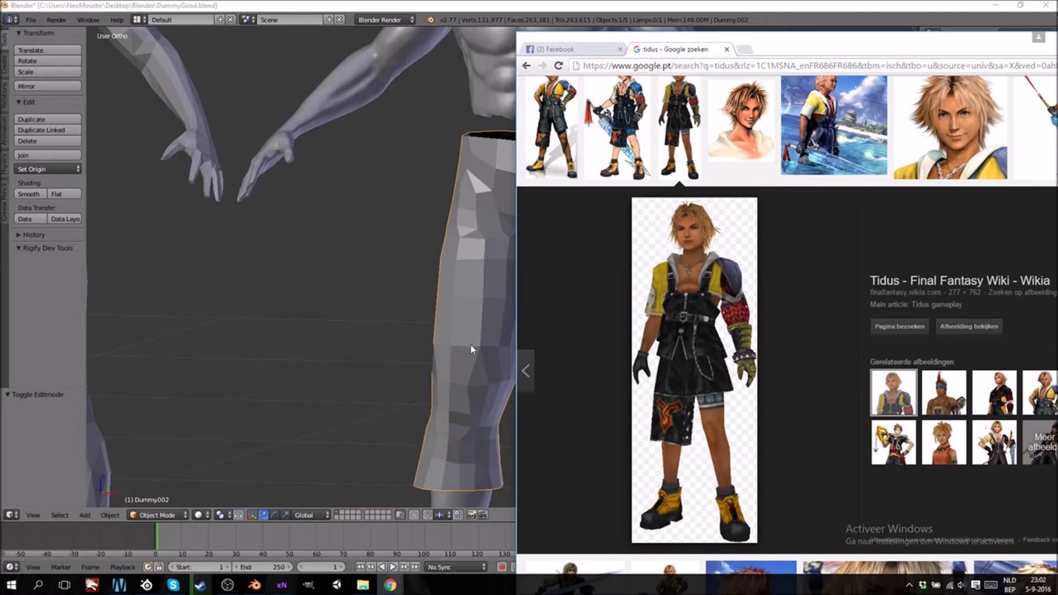
scroll(470, 347, "down", 4)
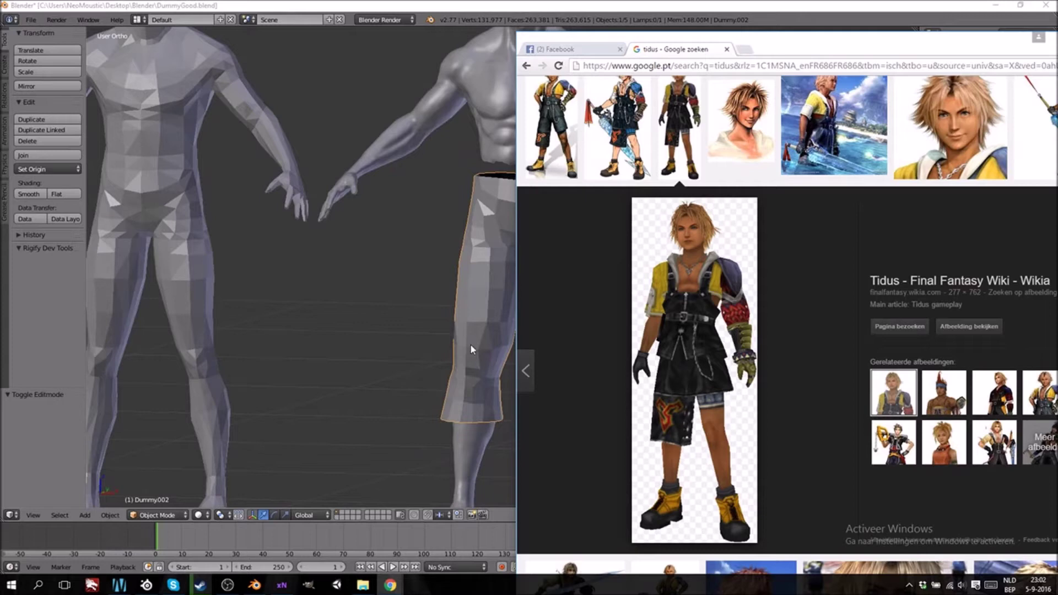
scroll(470, 347, "up", 6)
scroll(456, 351, "down", 4)
left_click_drag(765, 47, 1057, 77)
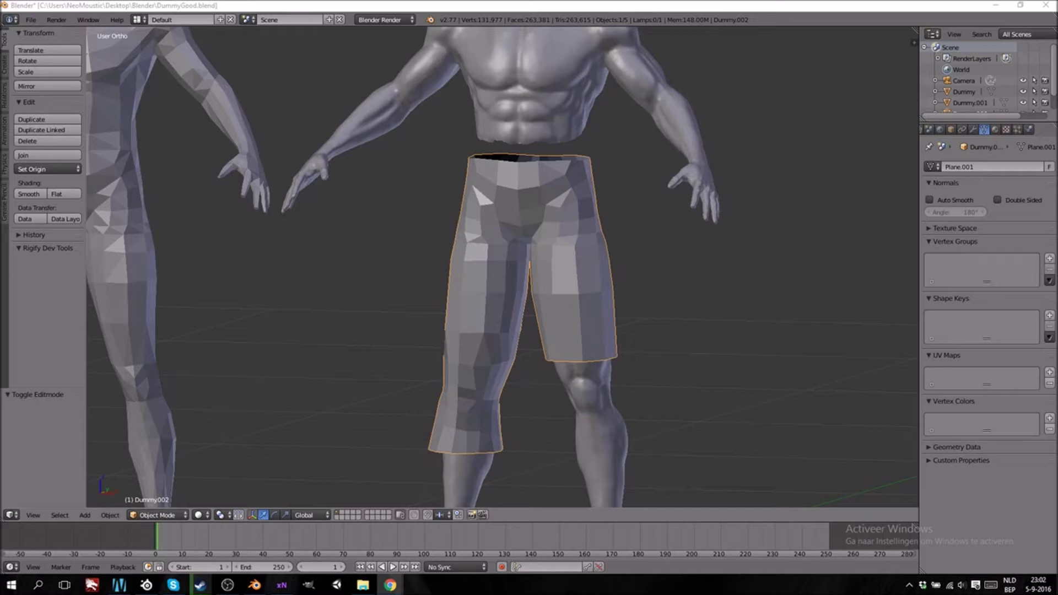
scroll(538, 331, "down", 5)
scroll(541, 328, "up", 2)
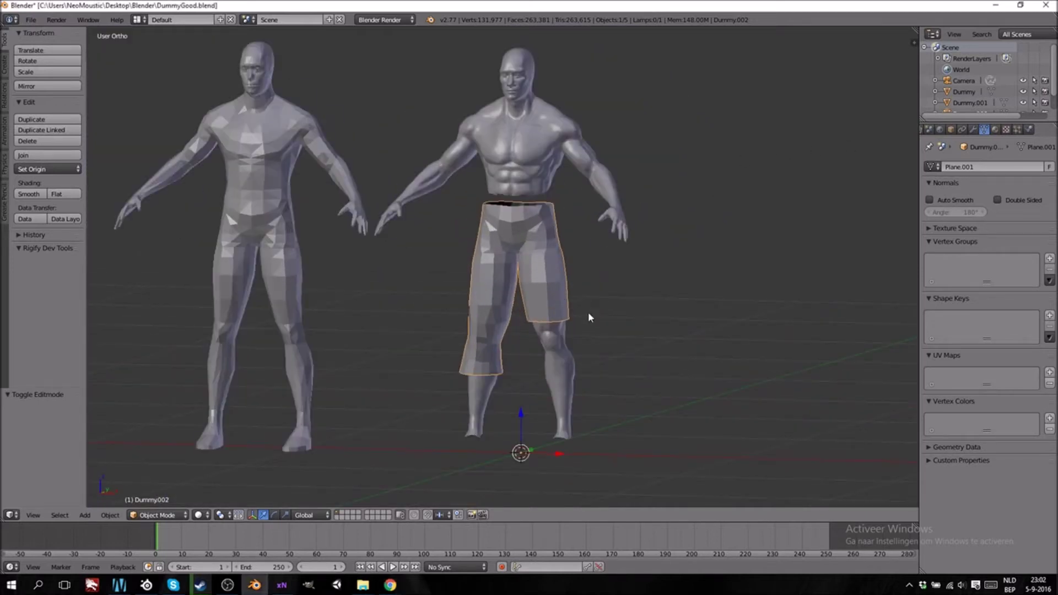
Select the edge loop just above the knee on the longer trouser leg and flatten it with a Z scale of 0.
key("KP_1")
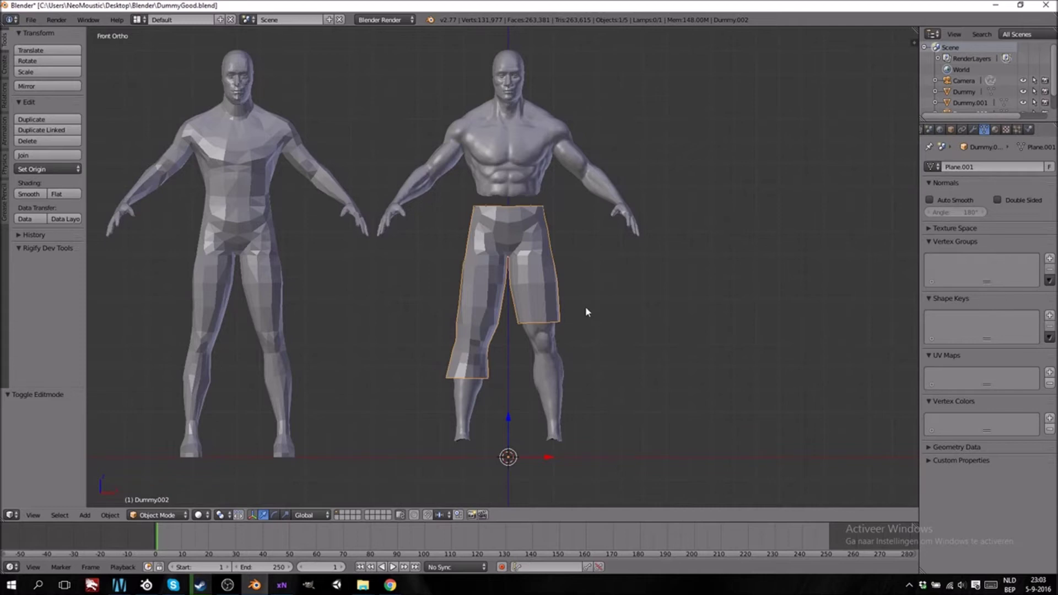
scroll(503, 371, "up", 2)
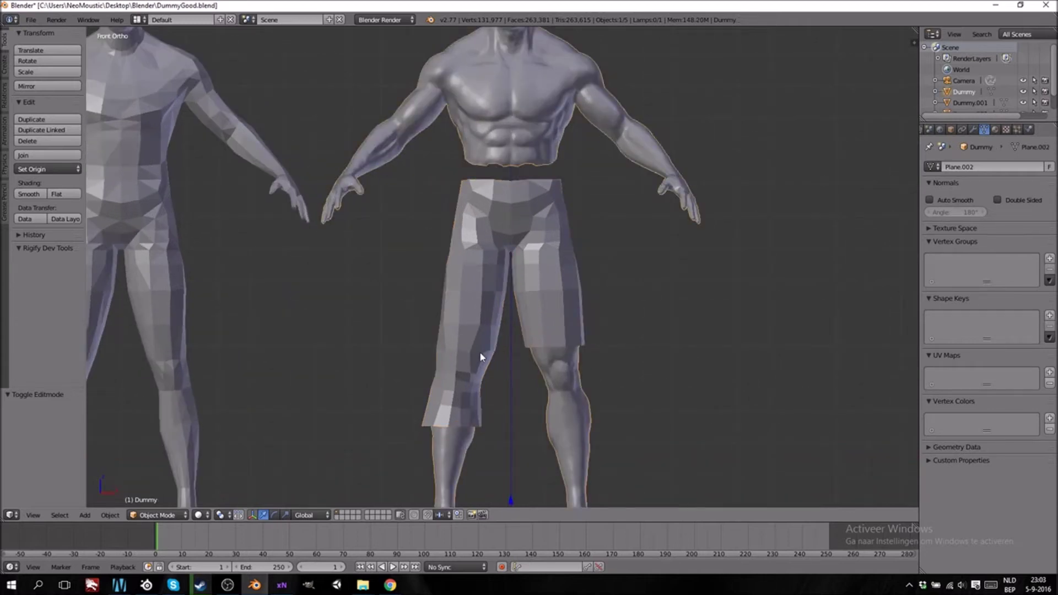
right_click(479, 357)
key("Tab")
scroll(480, 355, "down", 2)
middle_click_drag(532, 355, 546, 332, "shift")
right_click(548, 304)
key("z")
left_click(545, 304, "alt")
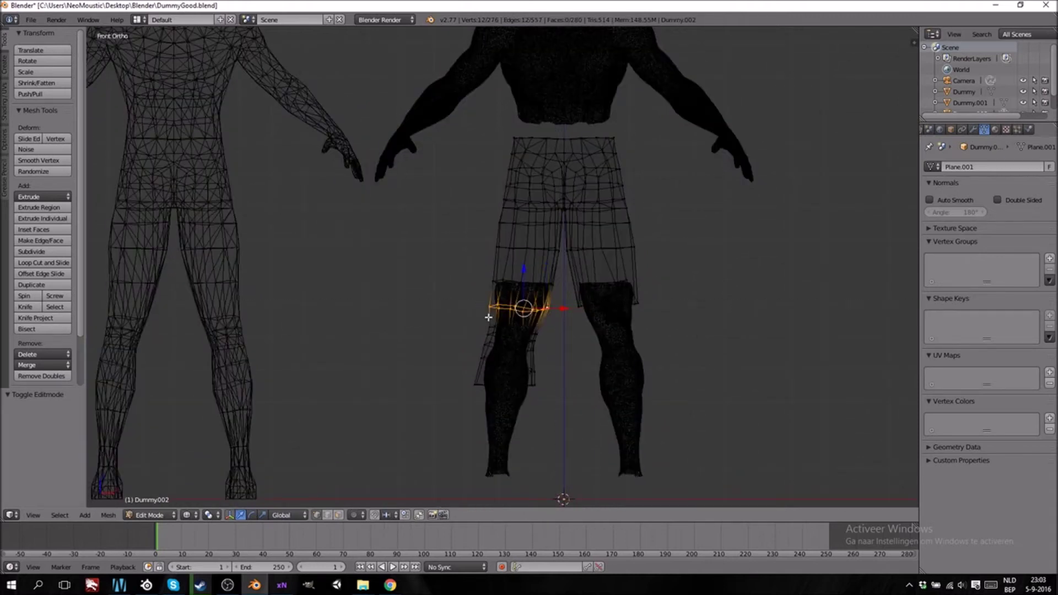
key("s")
key("z")
key("0")
key("Return")
key("z")
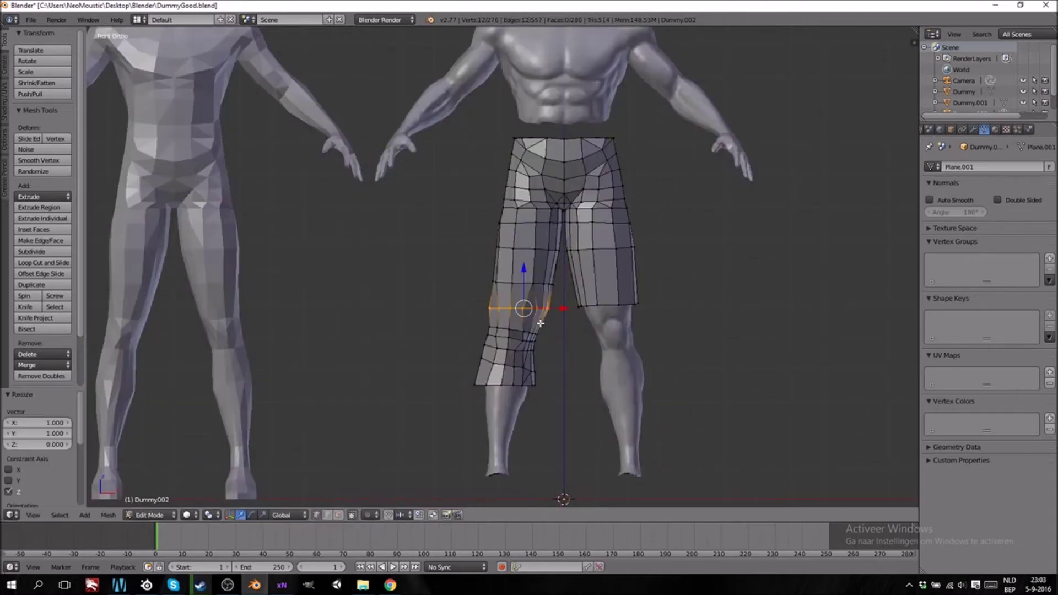
Rip the flattened loop above the knee and raise the lower section's top edge 0.024 along Z inside the upper leg.
scroll(540, 324, "up", 2)
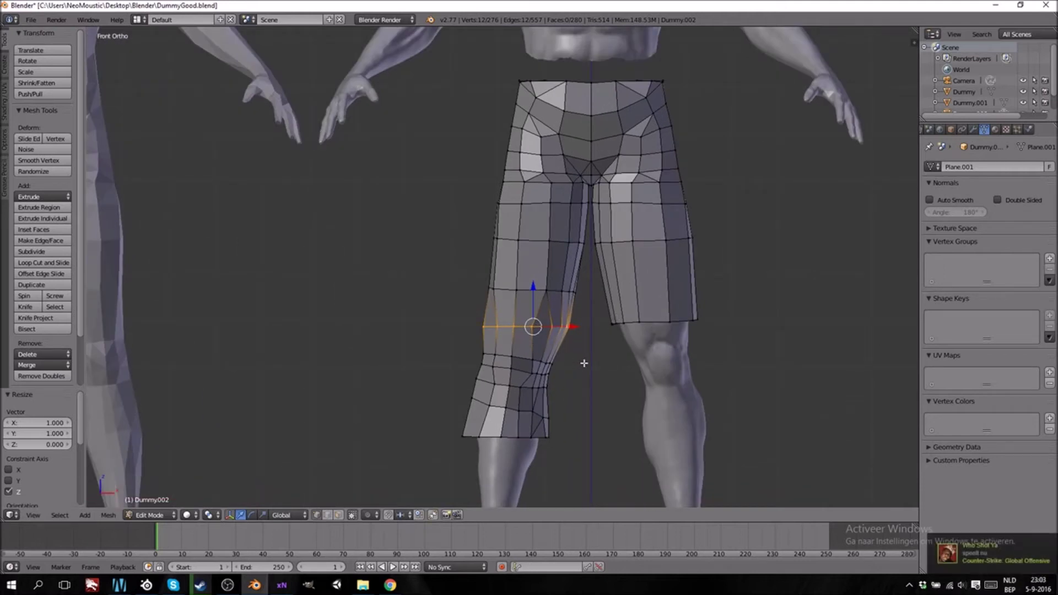
key("e")
right_click(582, 369)
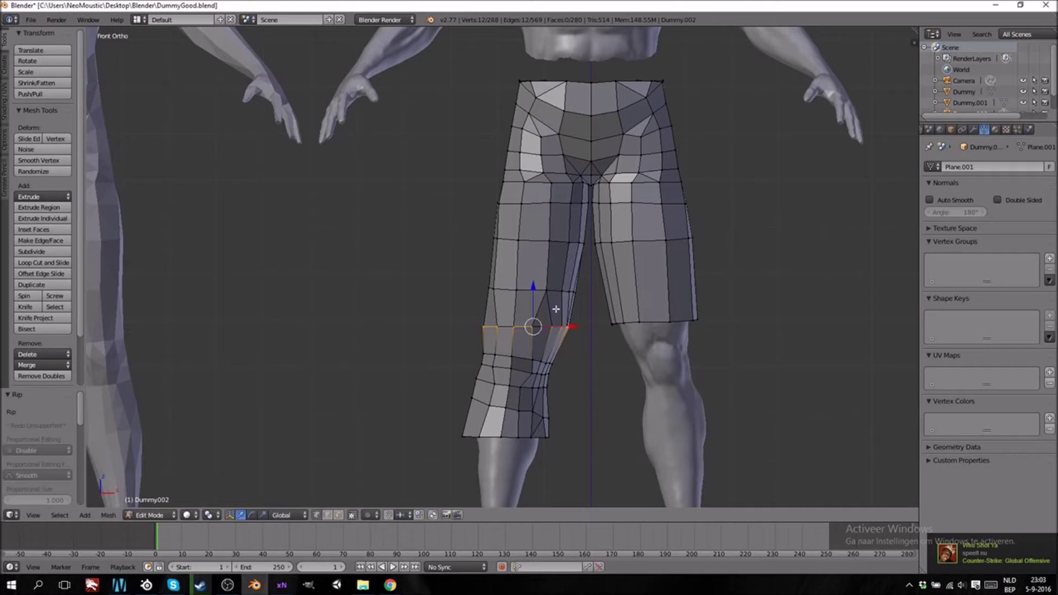
left_click_drag(535, 291, 536, 280)
left_click(535, 281)
Scale the ripped lower section's top loop by 0.891, shift it 0.004 along X and -0.001 along Z, and scale it by 1.041.
key("s")
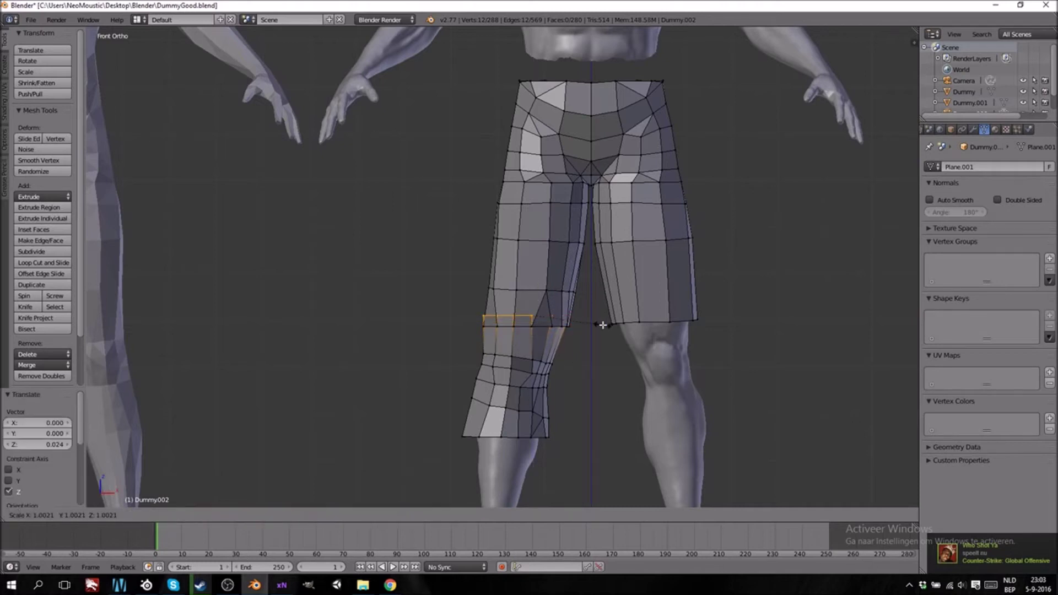
left_click(595, 325)
key("g")
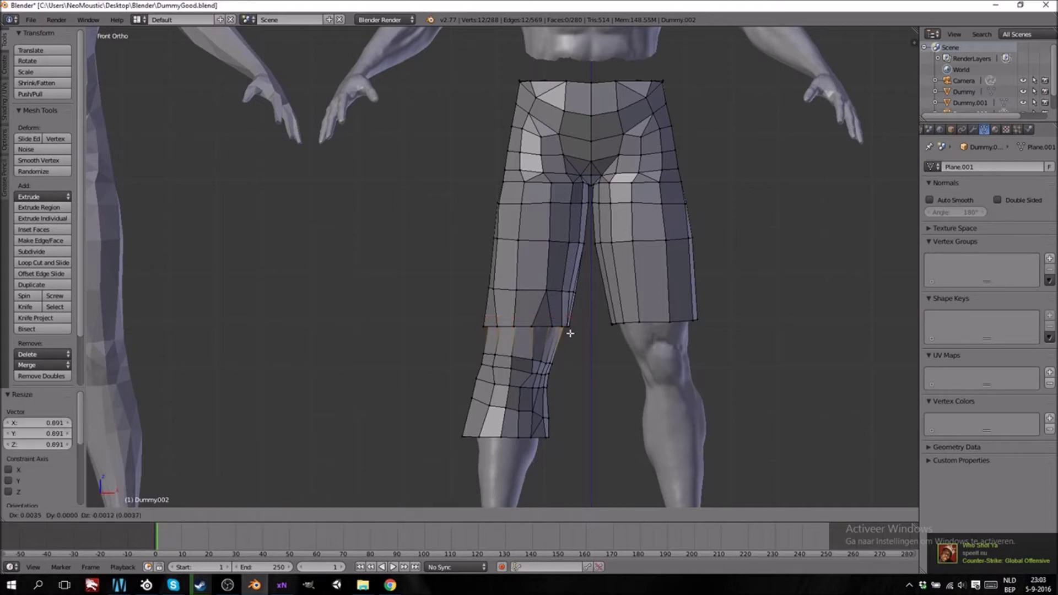
left_click(567, 336)
scroll(569, 386, "down", 3)
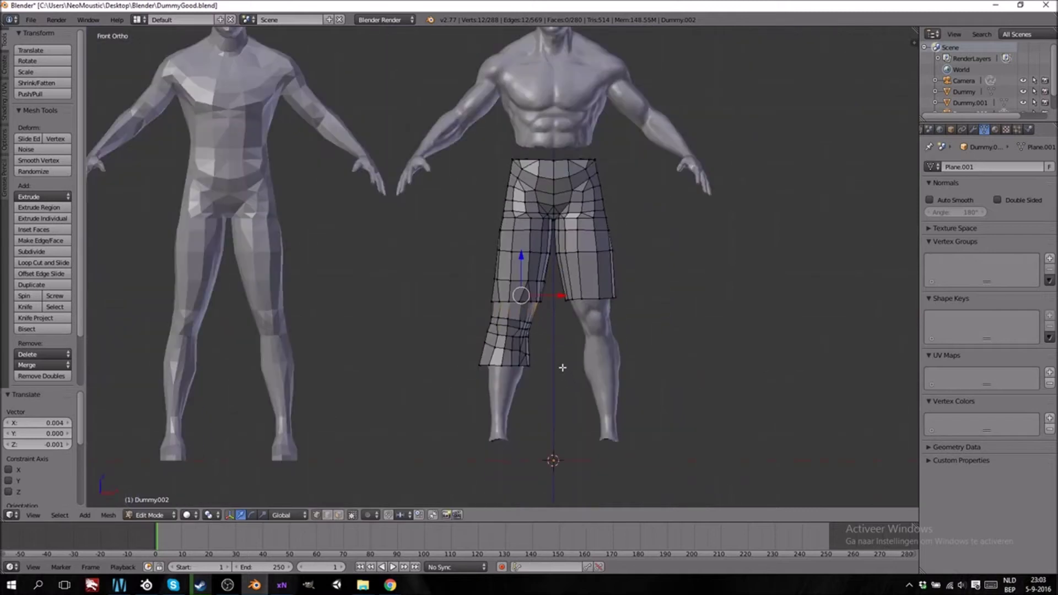
scroll(562, 368, "up", 4)
key("s")
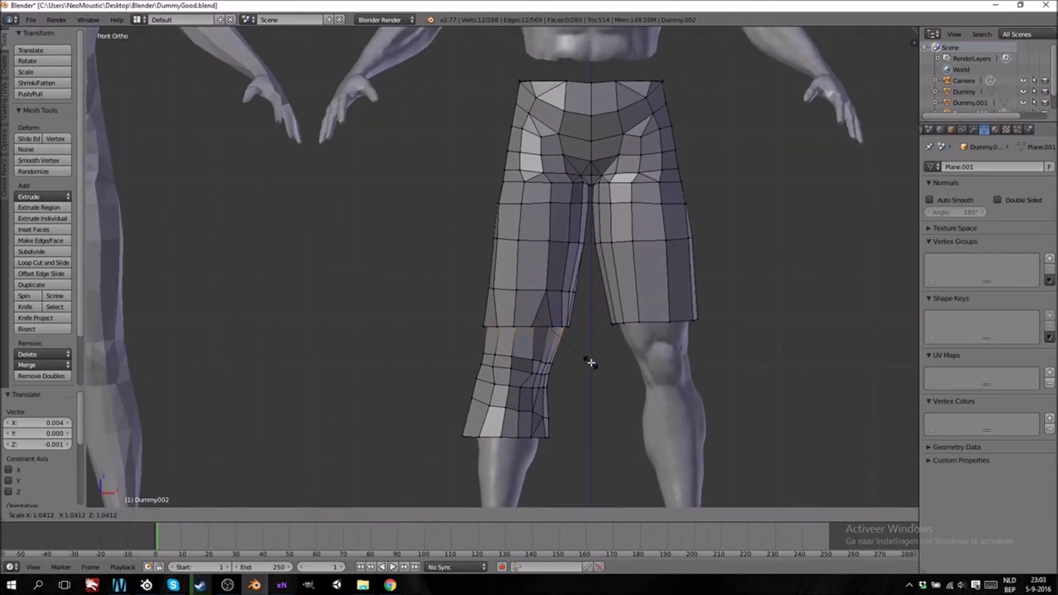
left_click(565, 330)
Scale the two lowest edge loops of the longer leg's upper section by about 1.08 and return to Object Mode.
right_click(562, 326)
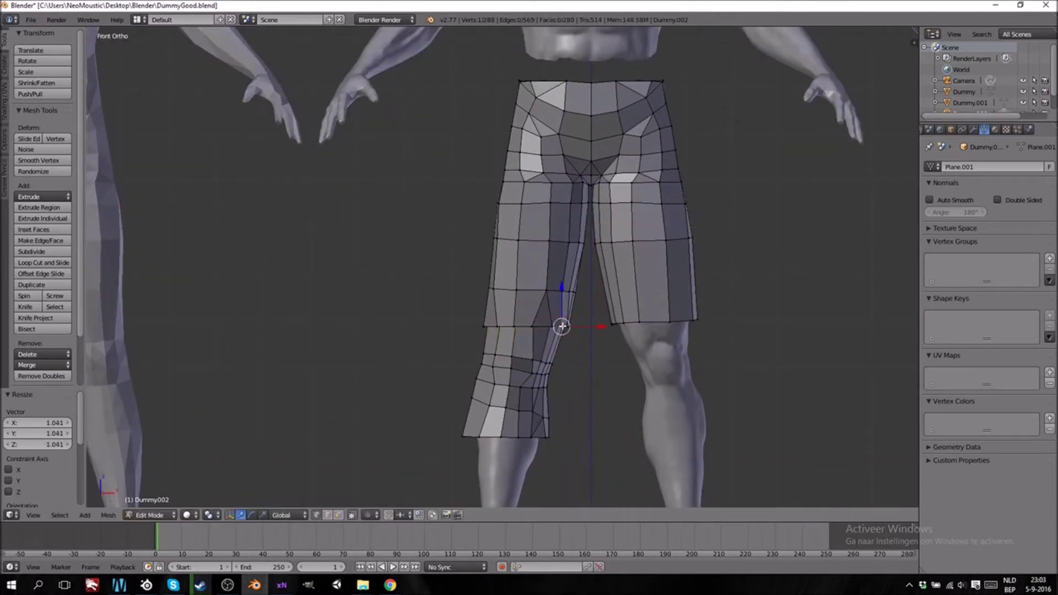
right_click(559, 325, "alt")
right_click(556, 291, "alt")
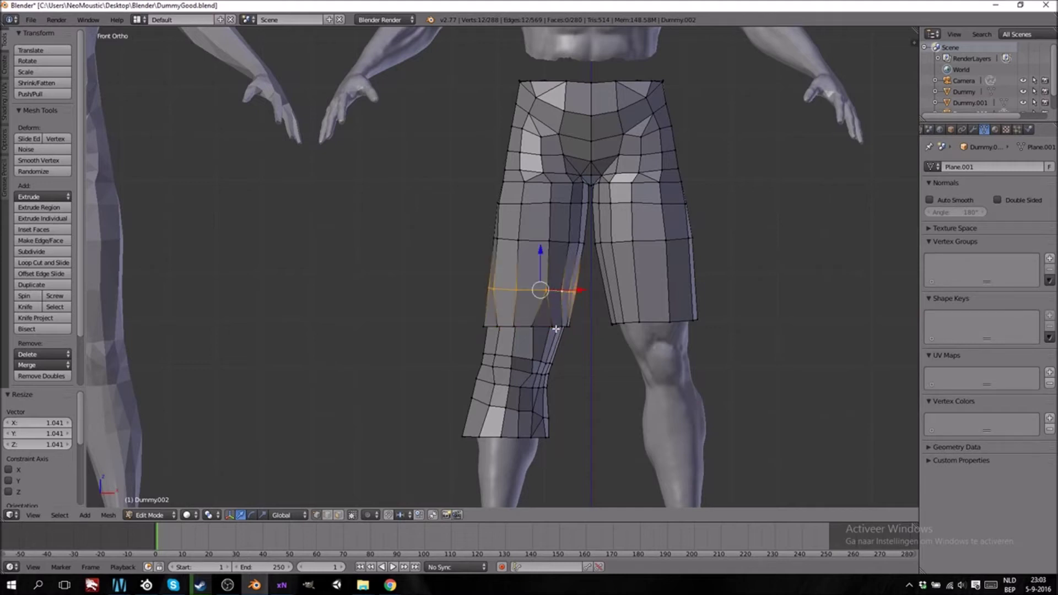
right_click(555, 327, "alt+shift")
key("s")
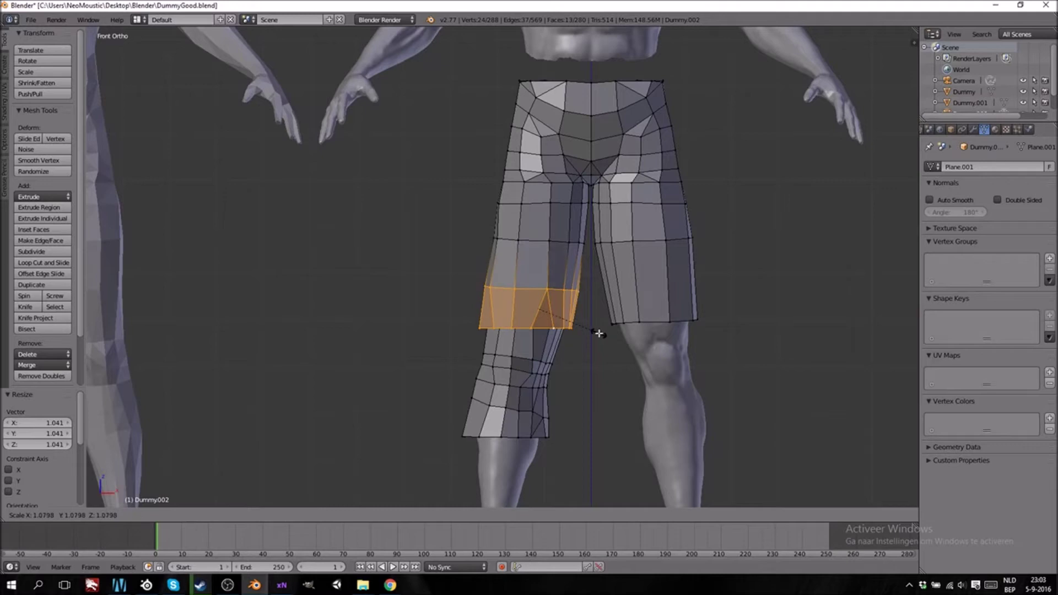
left_click(599, 334)
key("Tab")
Check the overlapping step above the knee of the longer trouser leg from several distances and angles.
scroll(582, 395, "down", 5)
middle_click_drag(579, 396, 562, 349)
key("KP_1")
scroll(557, 338, "up", 6)
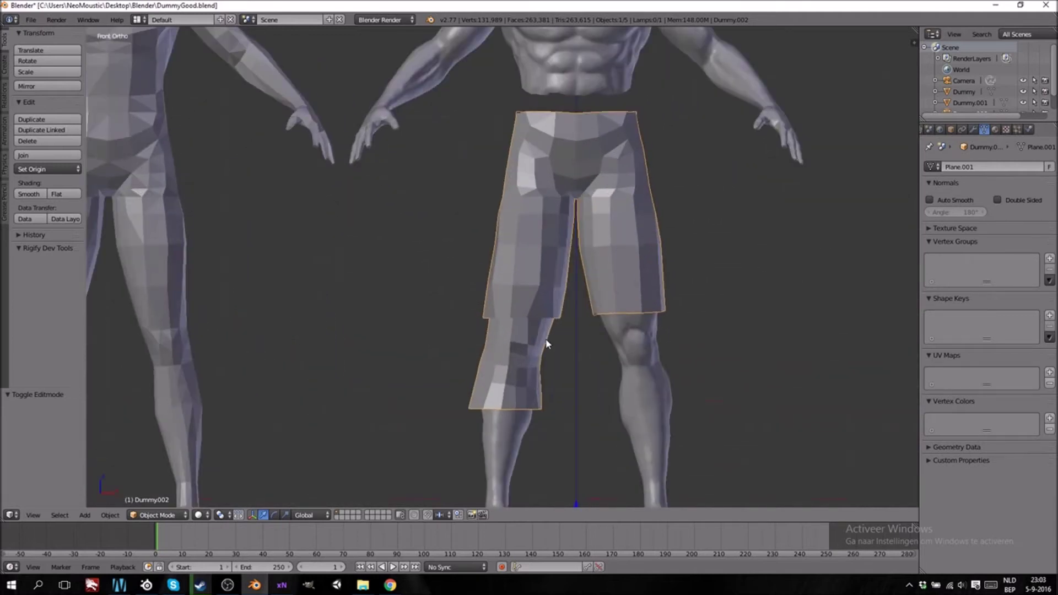
scroll(560, 339, "down", 6)
scroll(560, 338, "up", 5)
scroll(560, 339, "down", 2)
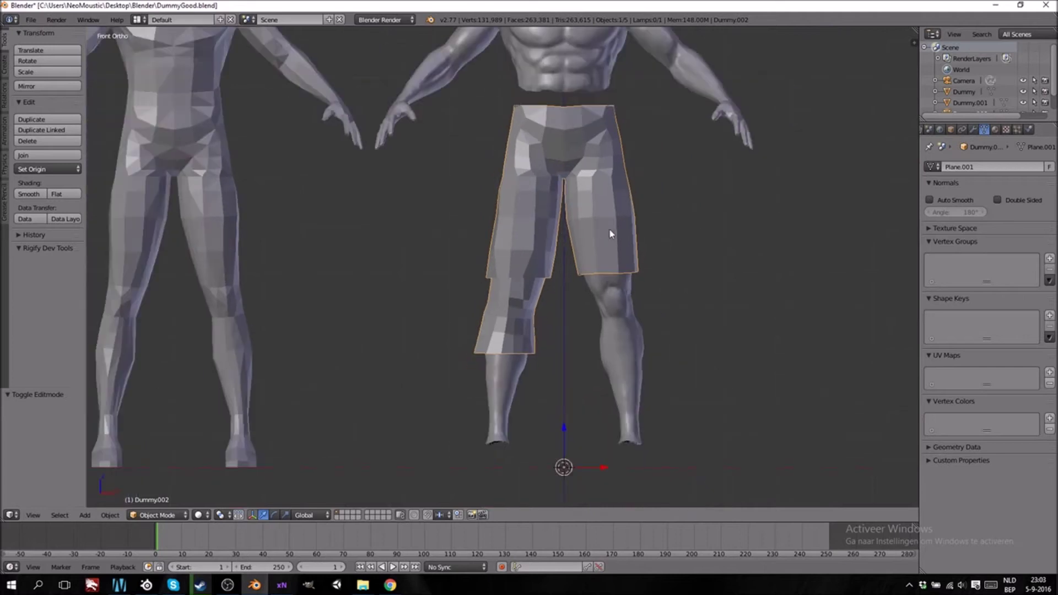
Try the Skin modifier on the trousers and remove it.
left_click(973, 130)
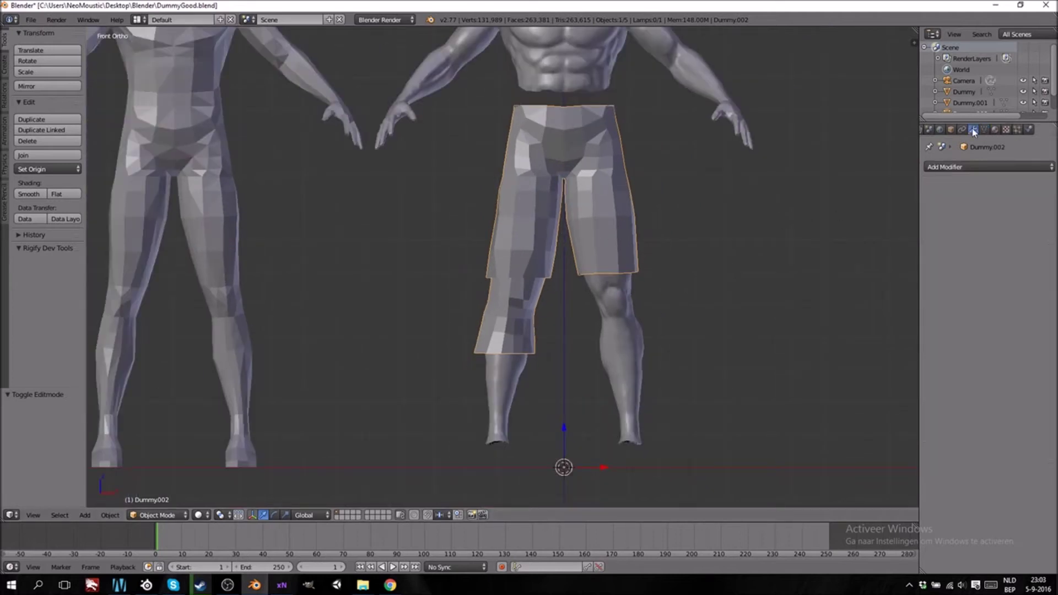
left_click(969, 162)
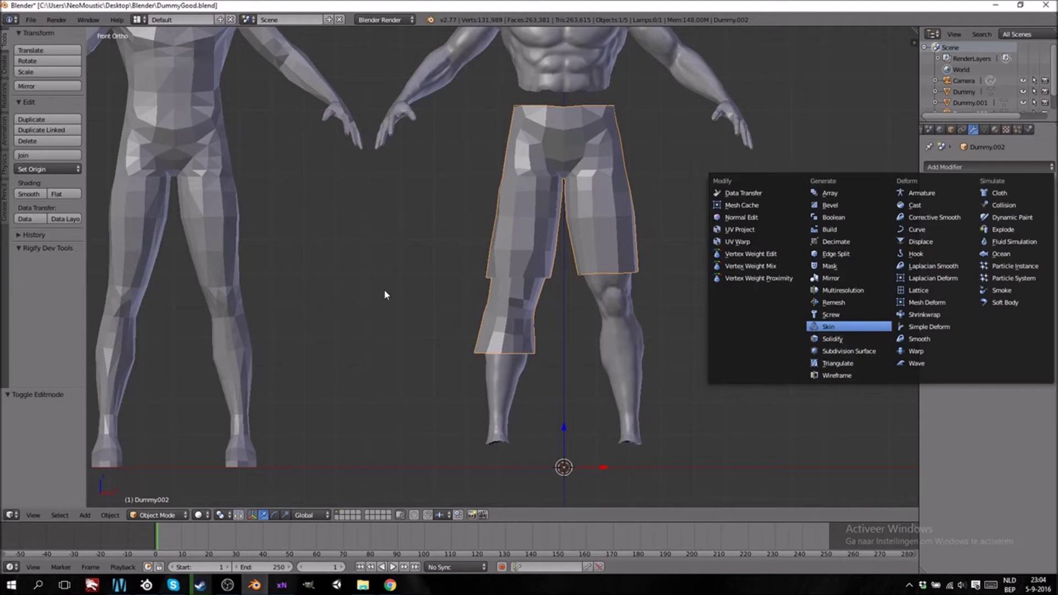
key("Return")
scroll(458, 395, "down", 1)
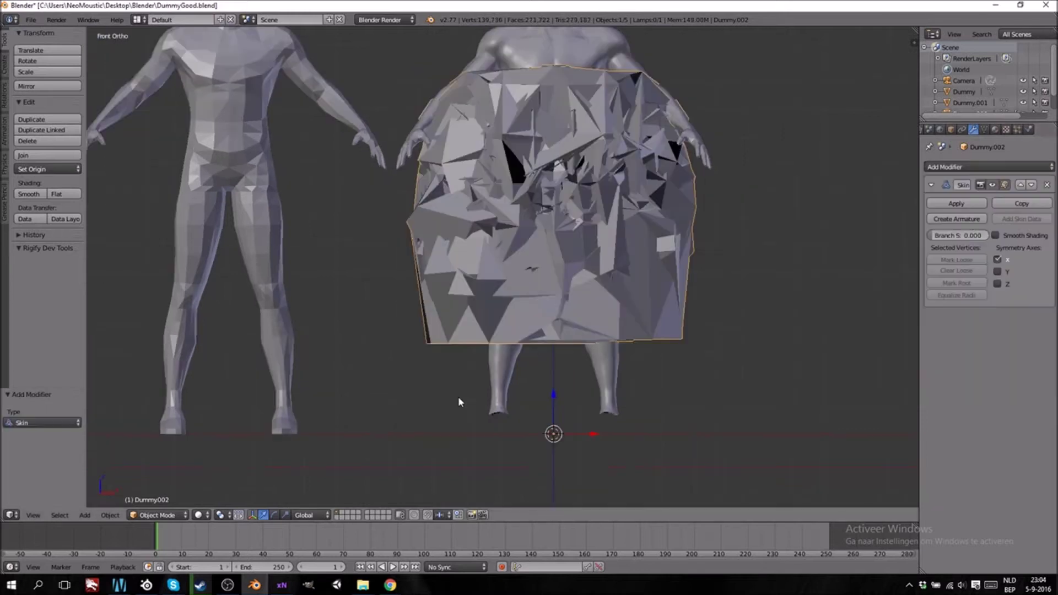
left_click(1047, 185)
left_click(957, 167)
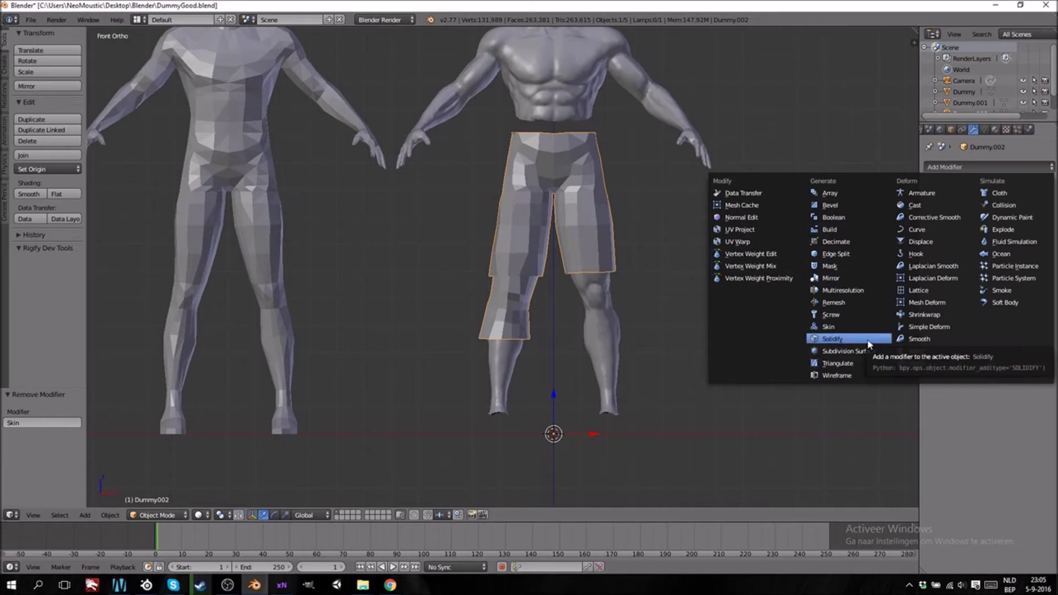
left_click(832, 328)
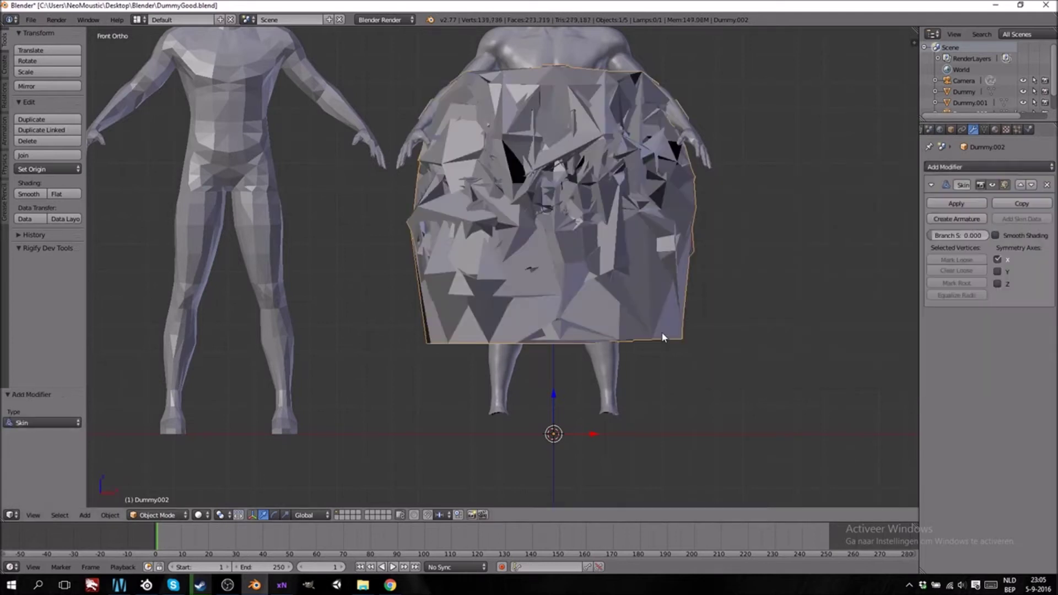
left_click(1046, 185)
Add a Solidify modifier to the trousers.
left_click(980, 166)
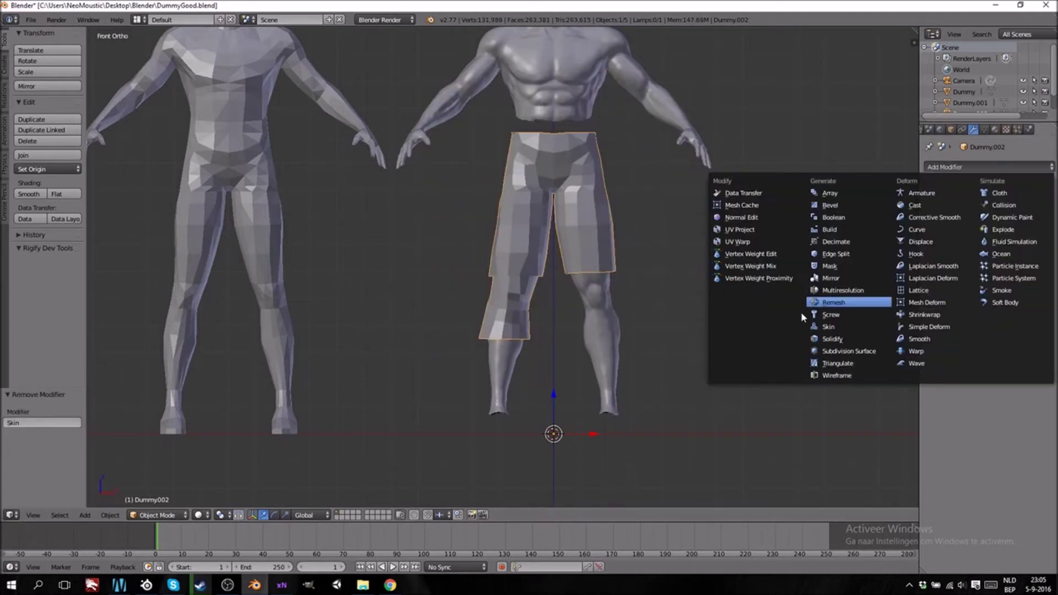
left_click(821, 343)
middle_click_drag(547, 202, 689, 225)
scroll(566, 200, "up", 3)
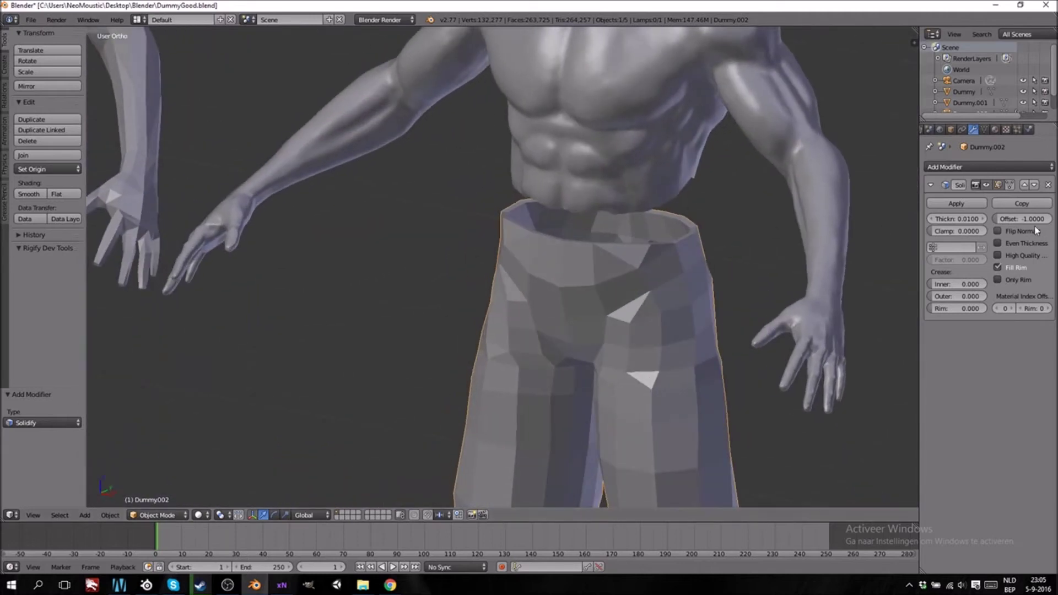
Set the Solidify thickness to 0.0250 and inspect the leg openings from below.
left_click(930, 219)
left_click(930, 219)
left_click(981, 219)
left_click(981, 218)
left_click(981, 218)
left_click(980, 219)
left_click(980, 219)
left_click(980, 219)
left_click(980, 219)
left_click(980, 219)
left_click(981, 219)
left_click(981, 219)
middle_click_drag(705, 370, 722, 344)
middle_click_drag(726, 435, 701, 305, "shift")
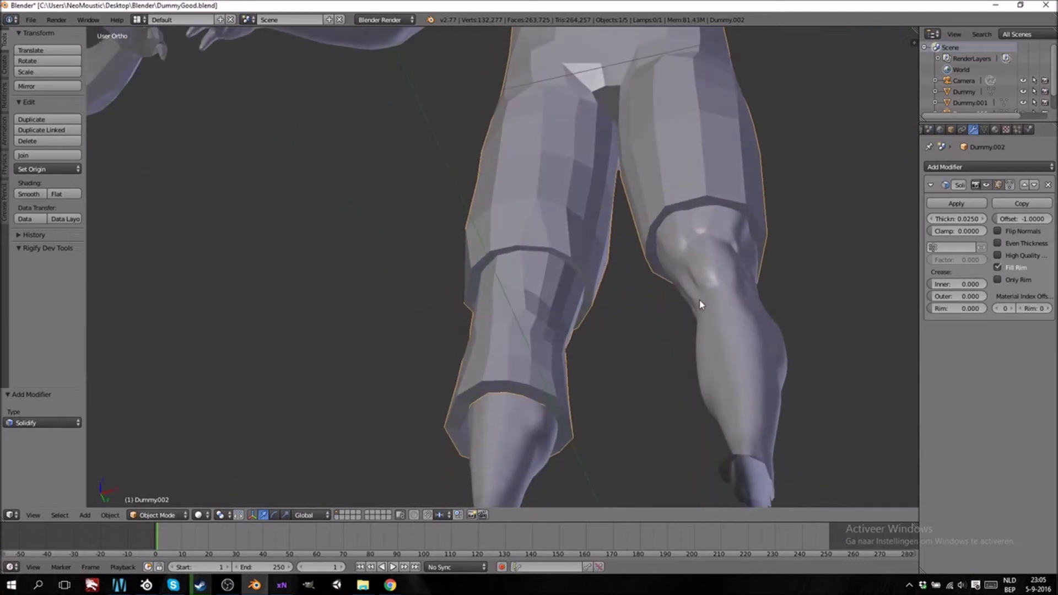
Reduce the trousers' Solidify thickness to 0.0130.
left_click(931, 219)
left_click(930, 219)
left_click(931, 220)
left_click(931, 219)
left_click(931, 220)
left_click(931, 219)
left_click(931, 219)
left_click(931, 219)
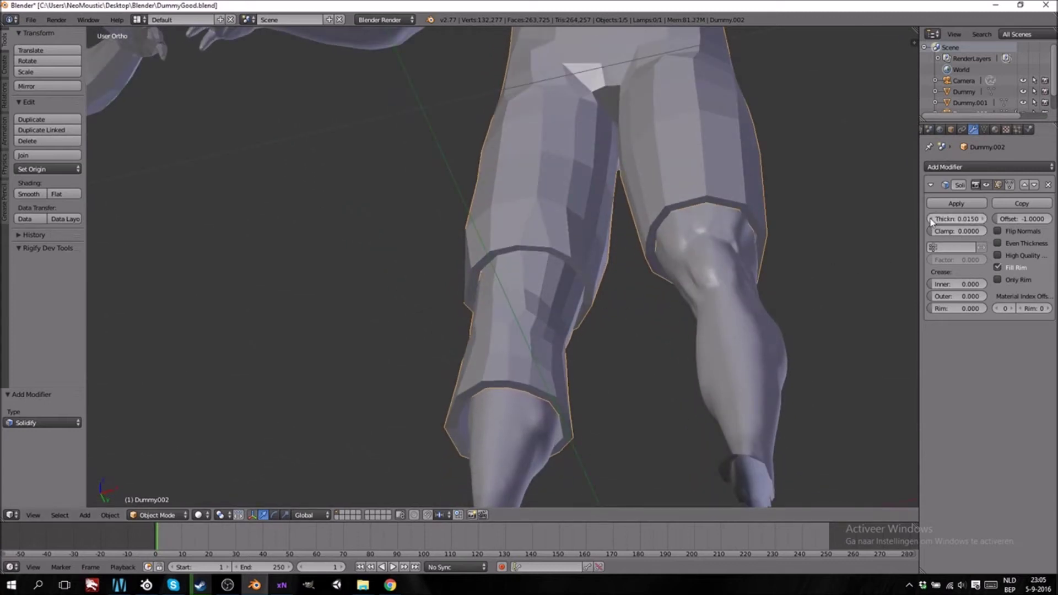
left_click(931, 219)
left_click(930, 219)
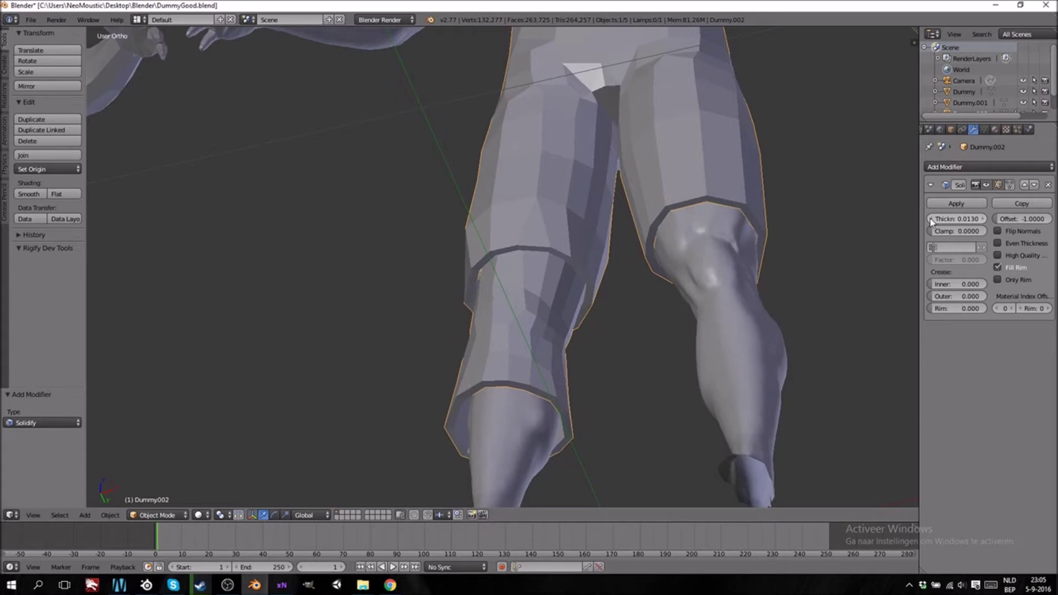
Set the trousers' Solidify thickness to 0.0170.
left_click(983, 219)
left_click(983, 219)
left_click(982, 218)
left_click(983, 219)
left_click(982, 219)
left_click(930, 219)
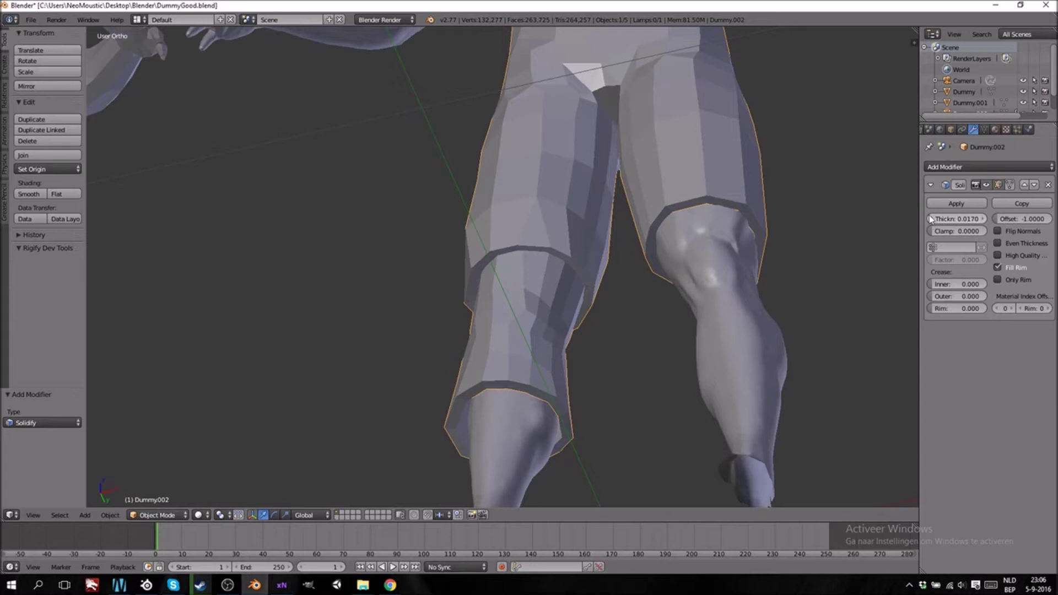
Apply the Solidify modifier to the trousers.
left_click(967, 203)
key("KP_1")
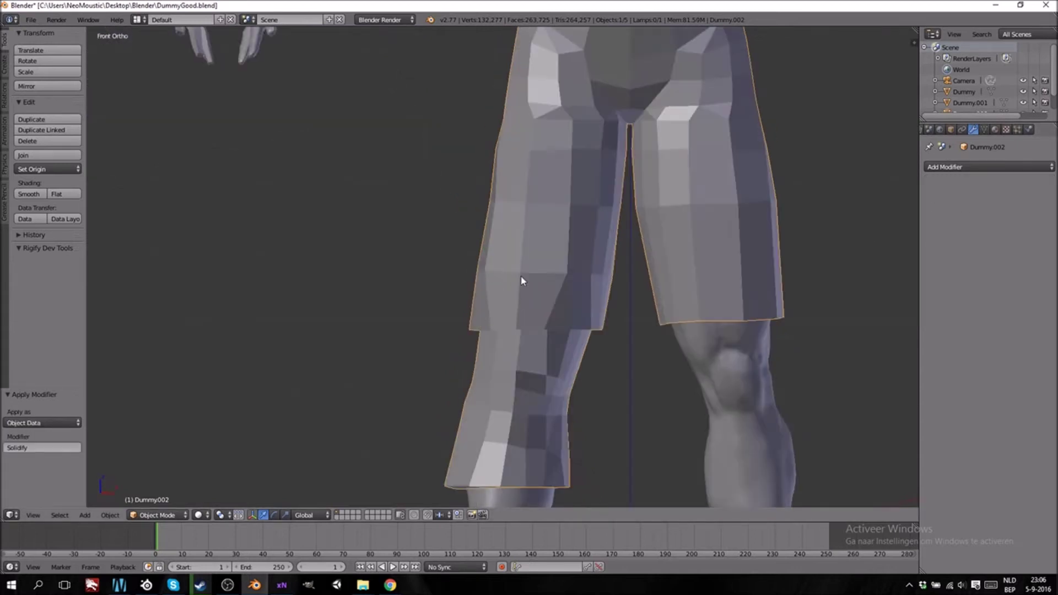
scroll(516, 281, "down", 5)
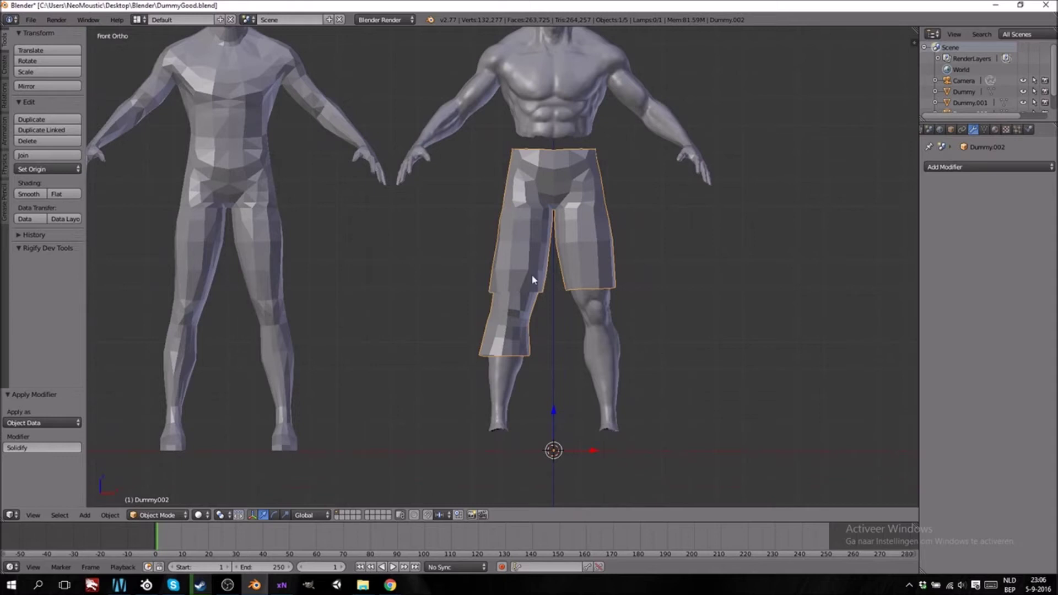
Put the trousers in Sculpt Mode, enable dynamic topology and show the symmetry options.
left_click(160, 514)
left_click(179, 478)
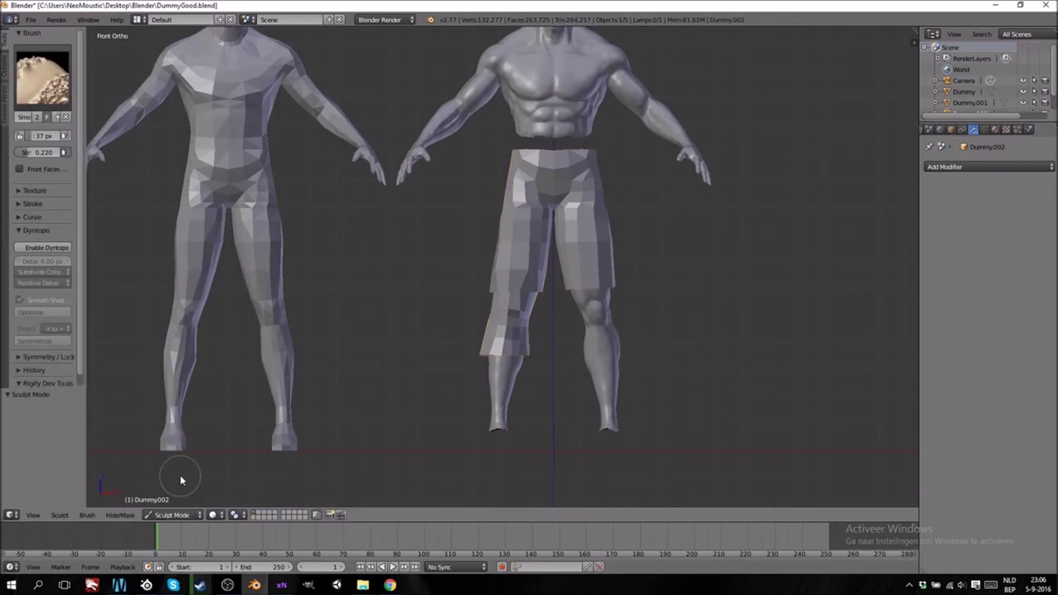
left_click(49, 249)
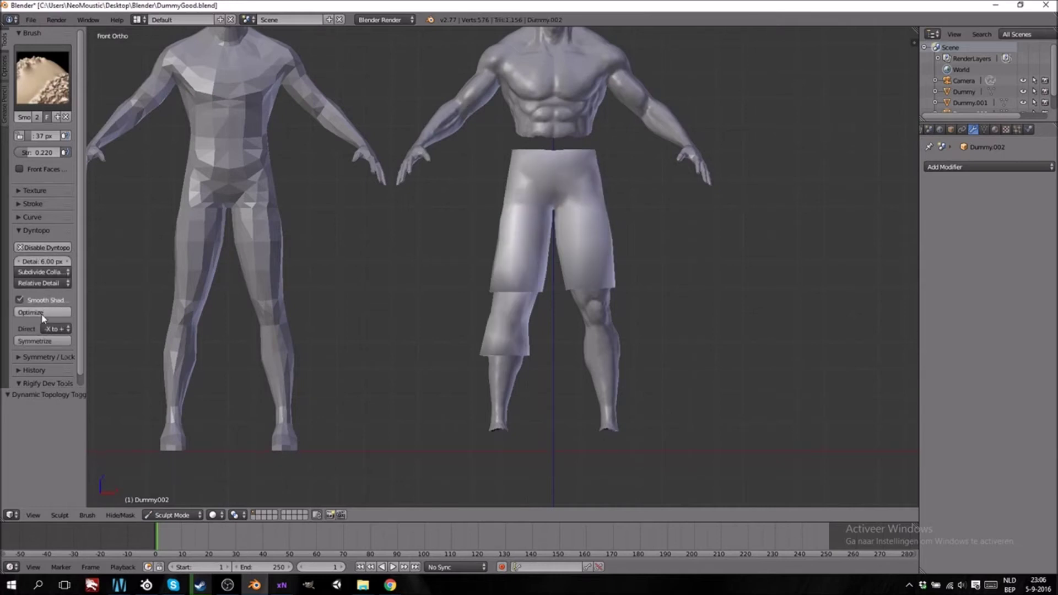
scroll(30, 306, "down", 1)
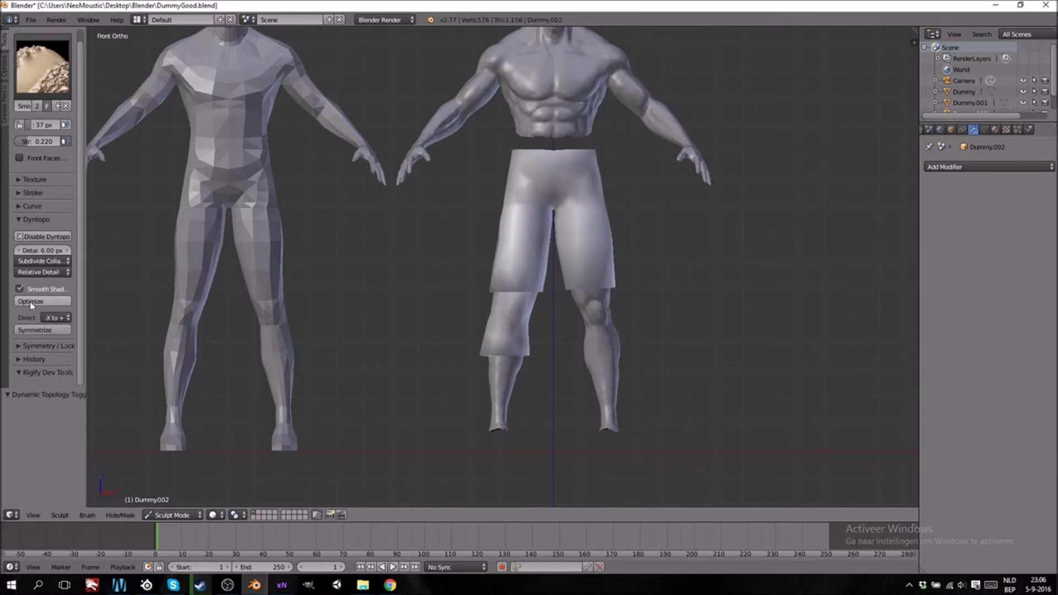
left_click(27, 346)
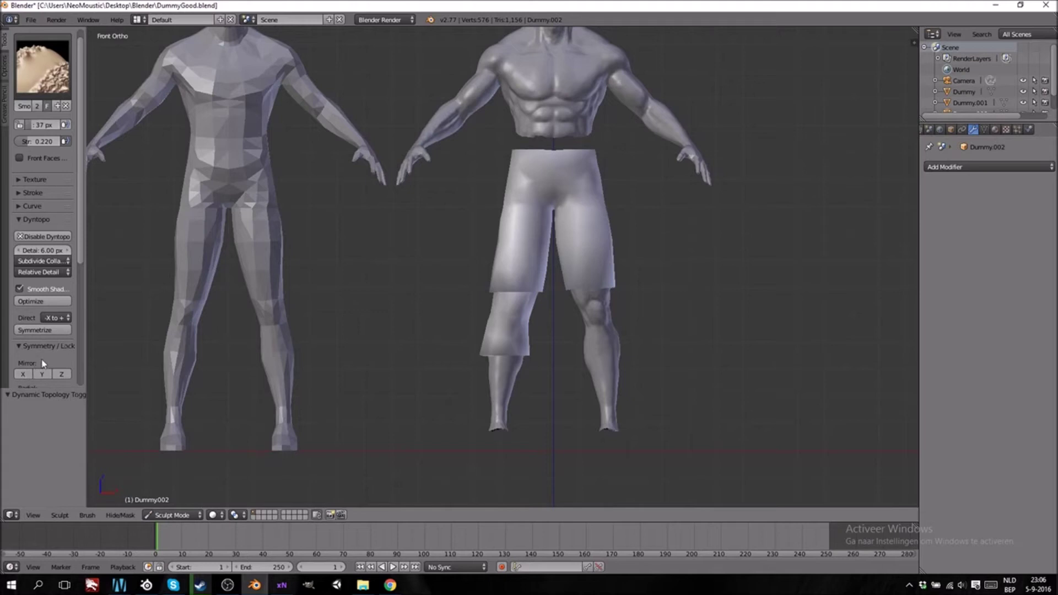
middle_click_drag(602, 257, 553, 284)
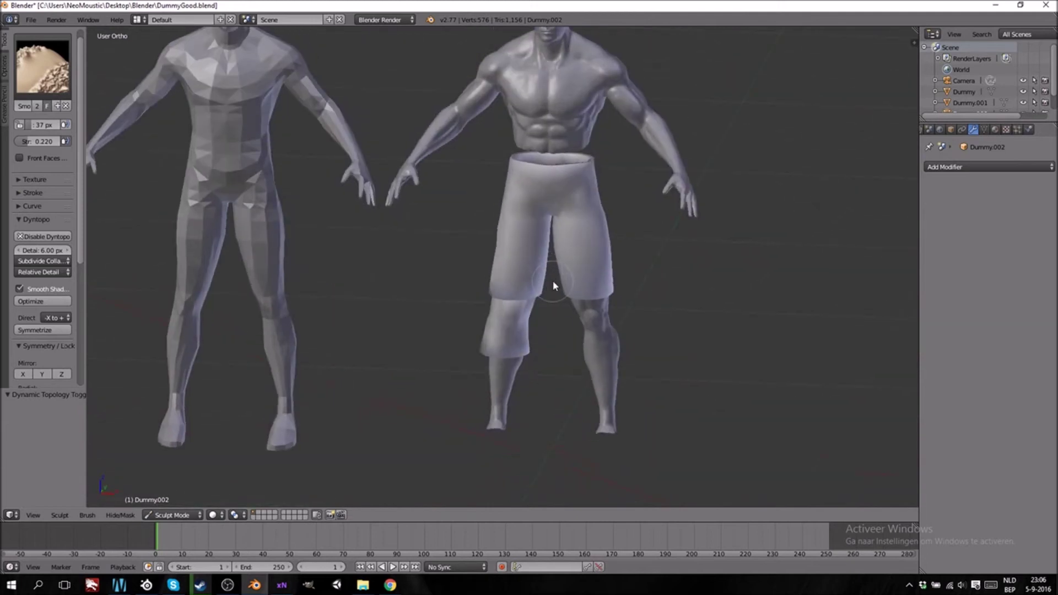
key("KP_1")
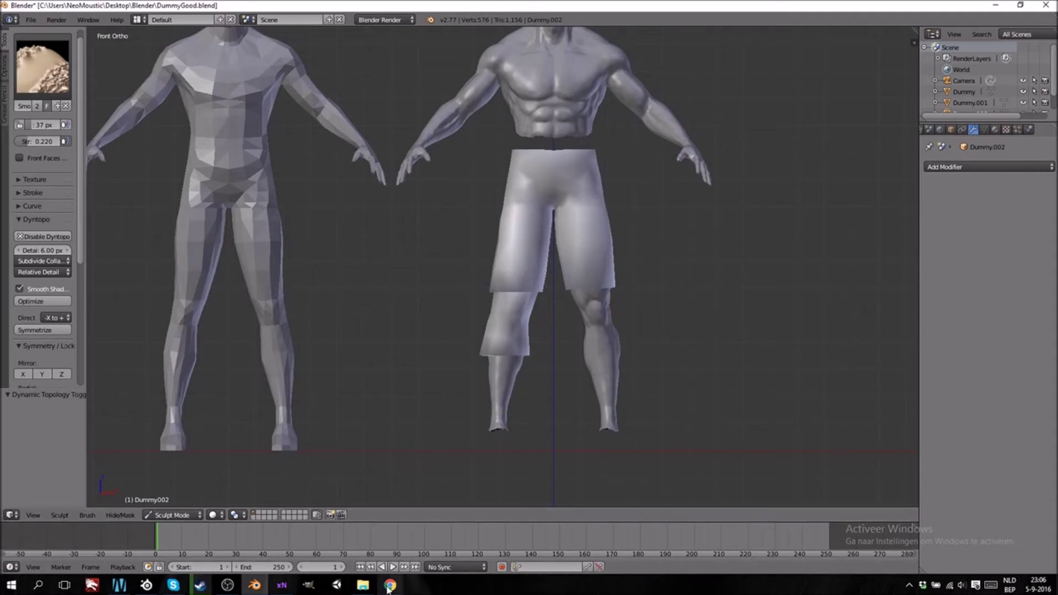
mouse_move(388, 586)
mouse_move(384, 551)
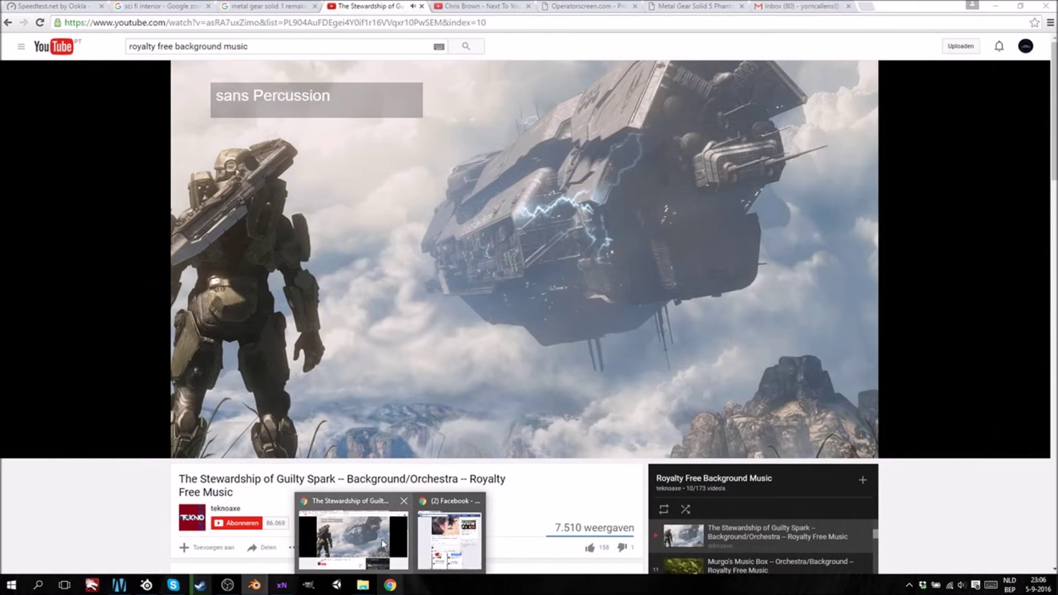
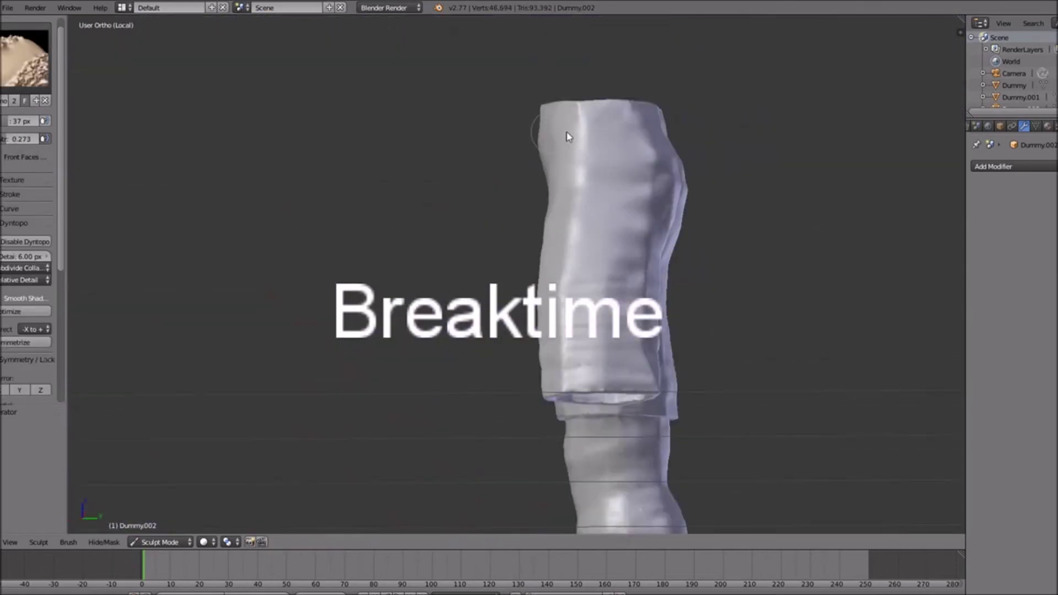
Show the whole scene again and sculpt raised cloth folds on the trousers, running down the back of the shorter leg's thigh.
mouse_move(569, 136)
middle_mouse_down()
mouse_move(587, 210)
mouse_move(520, 269)
mouse_move(477, 225)
mouse_move(419, 322)
mouse_move(713, 405)
mouse_move(593, 297)
mouse_move(531, 427)
mouse_move(617, 352)
middle_mouse_up()
key("KP_Divide")
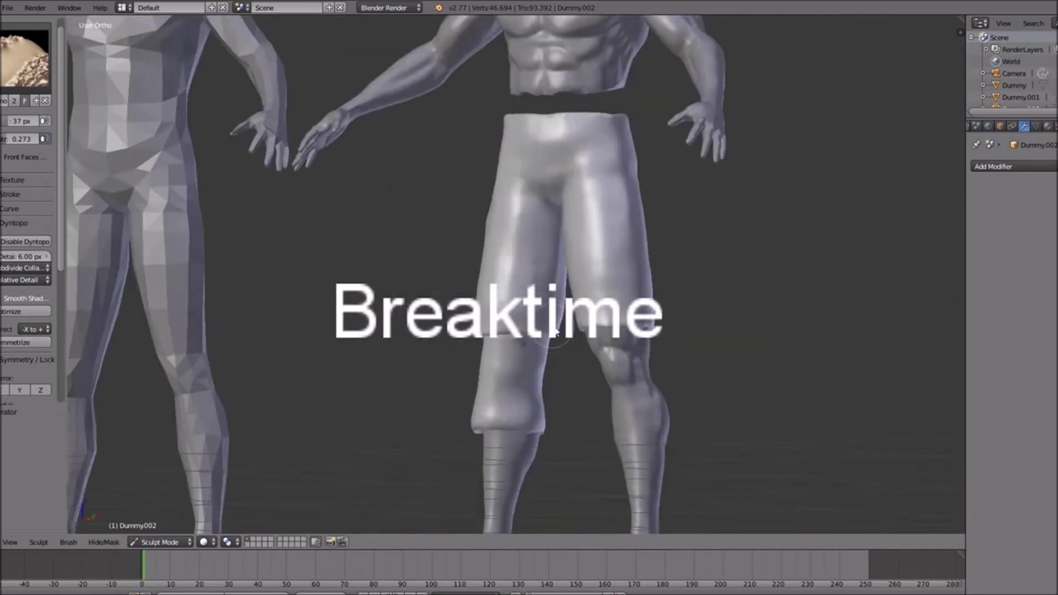
scroll(617, 275, "up", 5)
key("c")
left_click_drag(551, 369, 647, 137)
mouse_move(647, 137)
middle_mouse_down()
mouse_move(615, 191)
mouse_move(508, 211)
middle_mouse_up()
scroll(616, 191, "down", 4)
scroll(507, 211, "up", 3)
mouse_move(567, 358)
left_mouse_down()
mouse_move(589, 452)
mouse_move(598, 430)
left_mouse_up()
middle_click_drag(603, 204, 391, 363)
scroll(391, 363, "down", 3)
scroll(569, 264, "up", 4)
scroll(569, 264, "down", 3)
left_click_drag(466, 330, 467, 382)
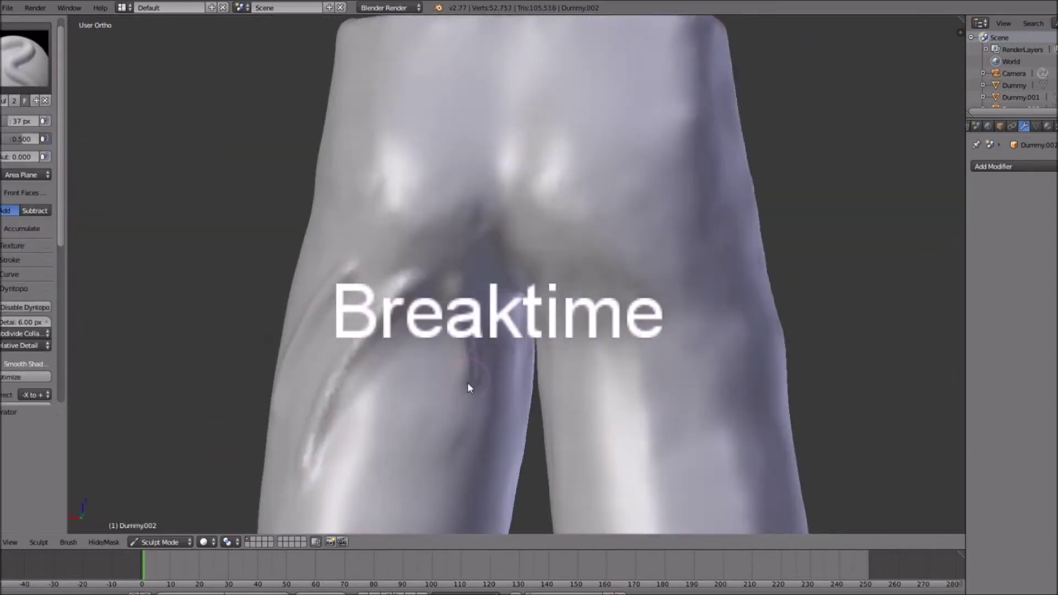
Crease the folds at the back of the shorter leg's thigh and soften them with the Smooth brush.
scroll(467, 382, "down", 4)
key("shift+c")
scroll(33, 270, "down", 4)
left_click(11, 171)
scroll(337, 365, "up", 7)
scroll(338, 368, "down", 2)
middle_click_drag(339, 368, 276, 249)
key("s")
left_click_drag(264, 297, 235, 391)
mouse_move(276, 331)
middle_mouse_down()
mouse_move(372, 347)
mouse_move(528, 263)
middle_mouse_up()
Work a vertical cloth fold into the back of the longer leg's thigh.
scroll(373, 347, "down", 3)
scroll(555, 291, "down", 4)
scroll(556, 294, "up", 5)
left_click_drag(663, 253, 673, 347)
scroll(697, 216, "down", 1)
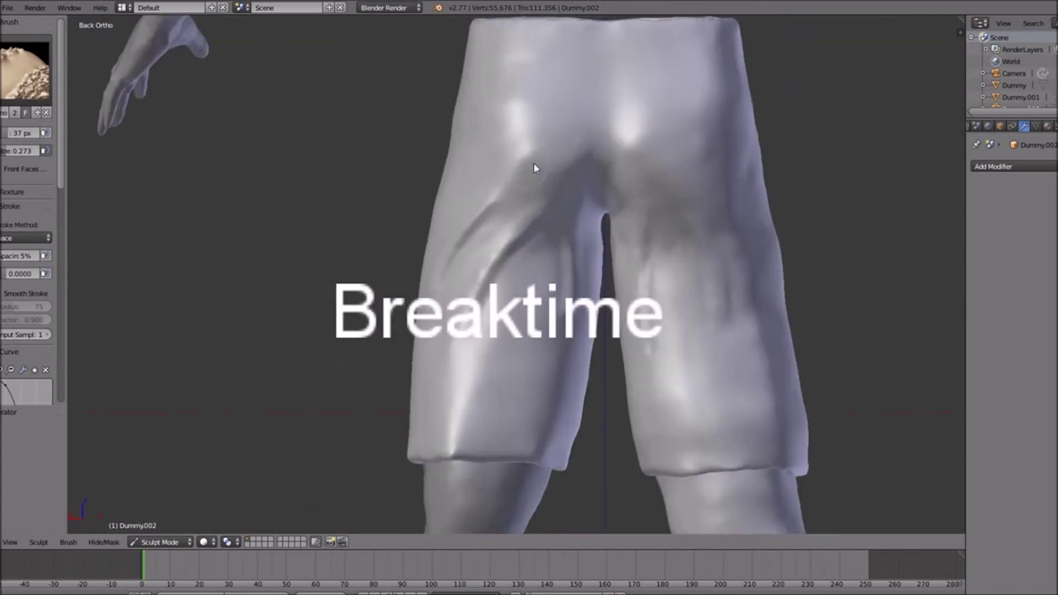
Sculpt more folds into the trousers with the Crease and Draw brushes, working down the longer leg.
scroll(698, 216, "up", 4)
key("shift+c")
left_click_drag(468, 259, 515, 358)
left_click(25, 72)
mouse_move(467, 373)
middle_mouse_down()
mouse_move(496, 353)
mouse_move(567, 249)
mouse_move(474, 264)
middle_mouse_up()
left_click(348, 186)
scroll(349, 221, "down", 3)
scroll(253, 233, "down", 2)
key("x")
left_click_drag(454, 363, 513, 382)
middle_click_drag(512, 382, 540, 258)
Crease the folds above the longer leg's lower cuff and blend them with the Smooth brush.
scroll(541, 259, "down", 5)
scroll(540, 264, "up", 5)
key("shift+c")
left_click_drag(520, 242, 540, 336)
key("s")
mouse_move(541, 336)
middle_mouse_down()
mouse_move(499, 379)
mouse_move(589, 286)
middle_mouse_up()
left_click_drag(589, 286, 583, 229)
middle_click_drag(583, 229, 441, 292)
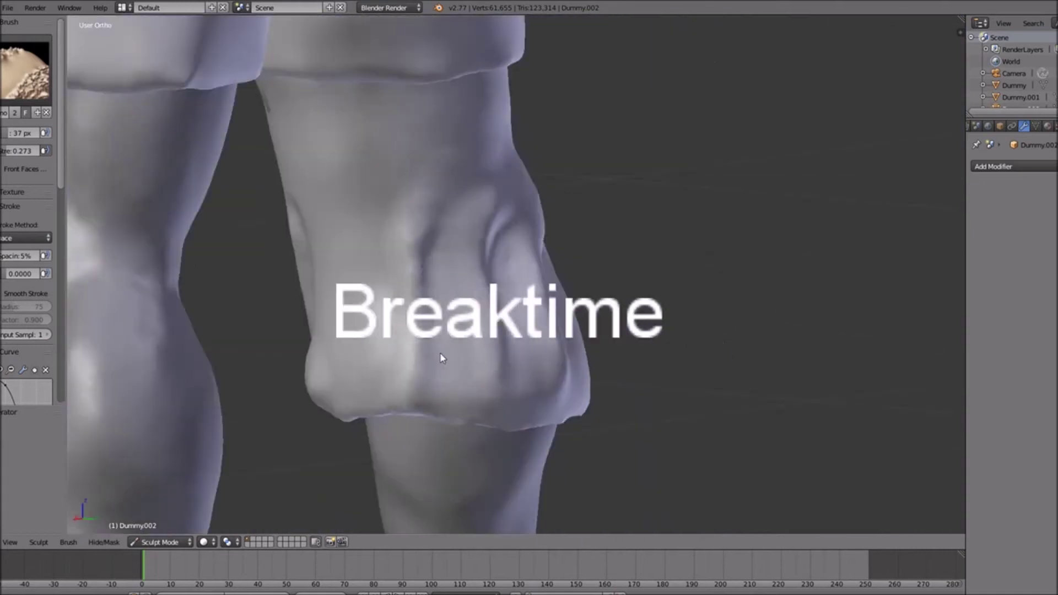
Choose another sculpt brush and slightly reshape the shorter leg near its hem from the front.
key("KP_1")
scroll(441, 293, "down", 2)
left_click(25, 71)
left_click(349, 193)
scroll(579, 360, "down", 8)
left_click_drag(578, 365, 584, 358)
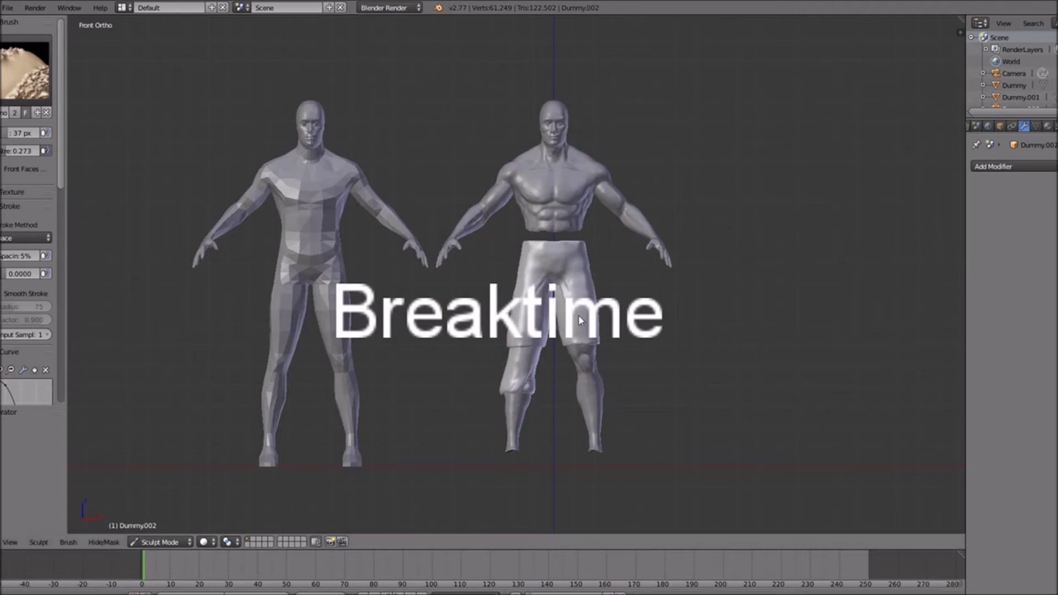
Shape the rim of the trousers' waistband around the torso.
scroll(597, 325, "up", 2)
scroll(597, 318, "down", 2)
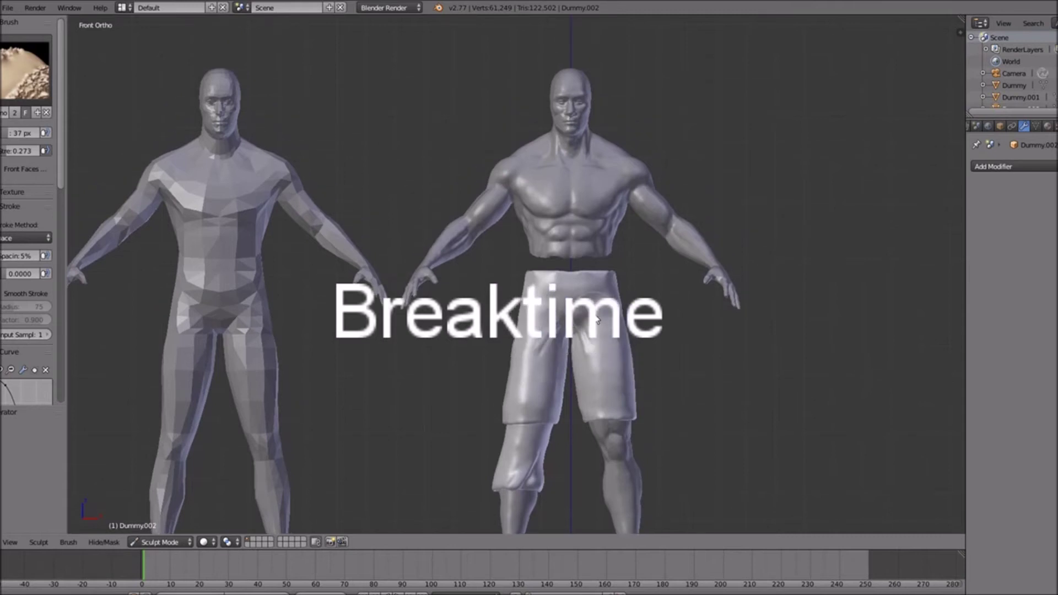
scroll(597, 318, "up", 2)
scroll(597, 319, "down", 1)
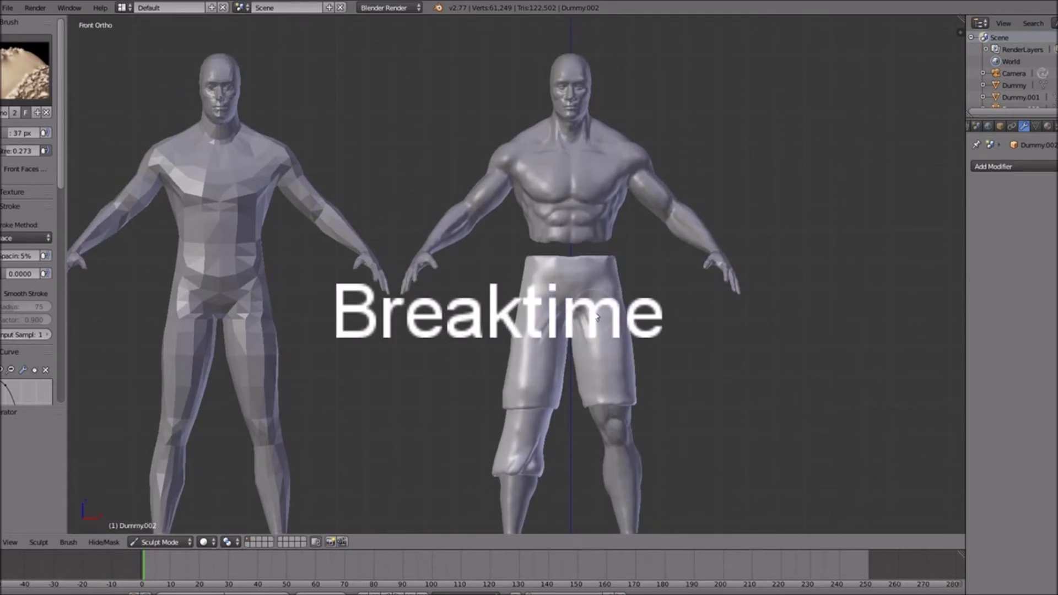
middle_click_drag(596, 317, 609, 342)
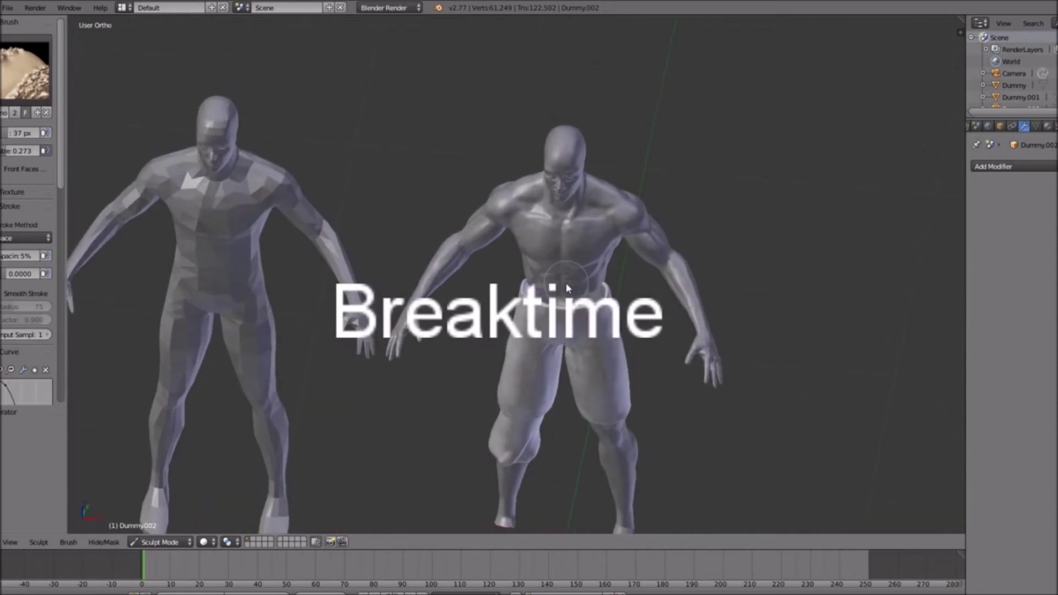
scroll(608, 343, "up", 4)
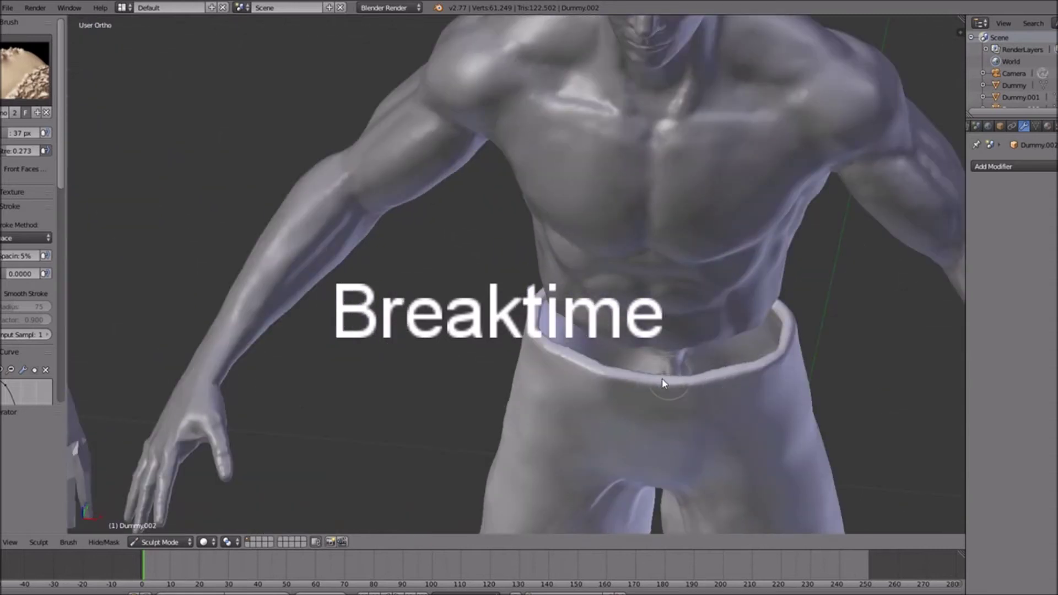
mouse_move(785, 357)
left_mouse_down()
mouse_move(608, 381)
mouse_move(536, 337)
left_mouse_up()
middle_click_drag(536, 338, 749, 286)
mouse_move(571, 195)
left_mouse_down()
mouse_move(408, 174)
mouse_move(363, 138)
mouse_move(385, 160)
mouse_move(513, 204)
mouse_move(585, 165)
mouse_move(671, 243)
left_mouse_up()
middle_click_drag(670, 237, 691, 310)
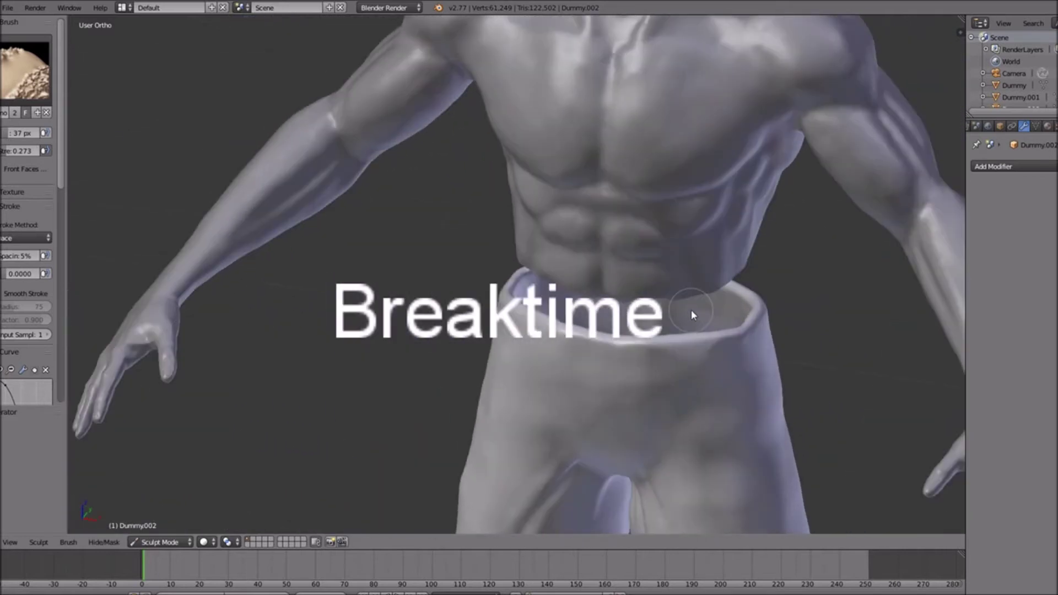
Examine the overall silhouette and the crotch and thigh folds of the trousers from the front.
key("KP_1")
scroll(691, 309, "down", 8)
scroll(557, 338, "down", 3, "ctrl")
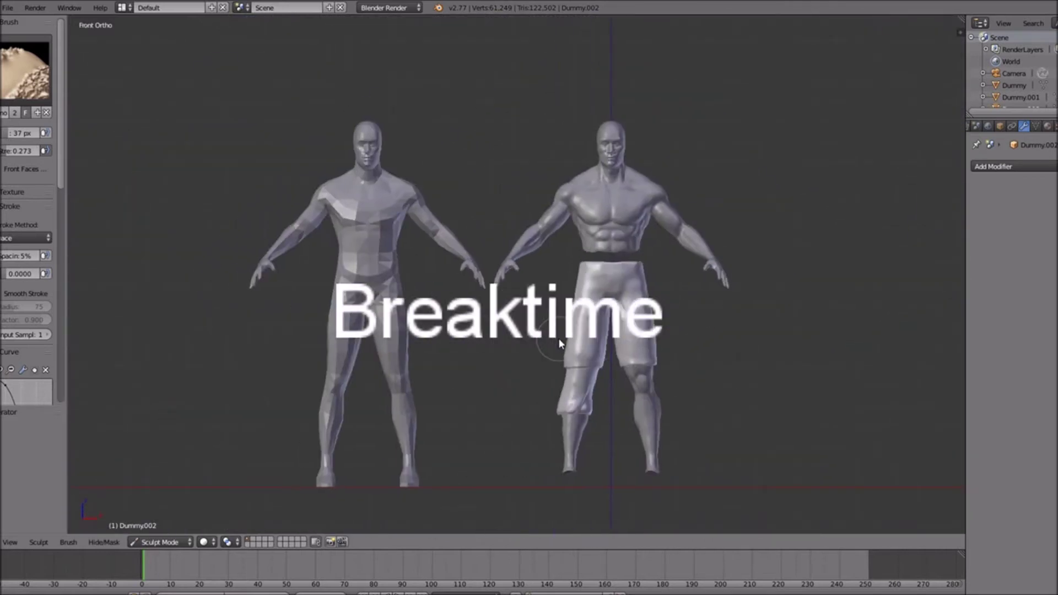
scroll(563, 338, "up", 7, "ctrl")
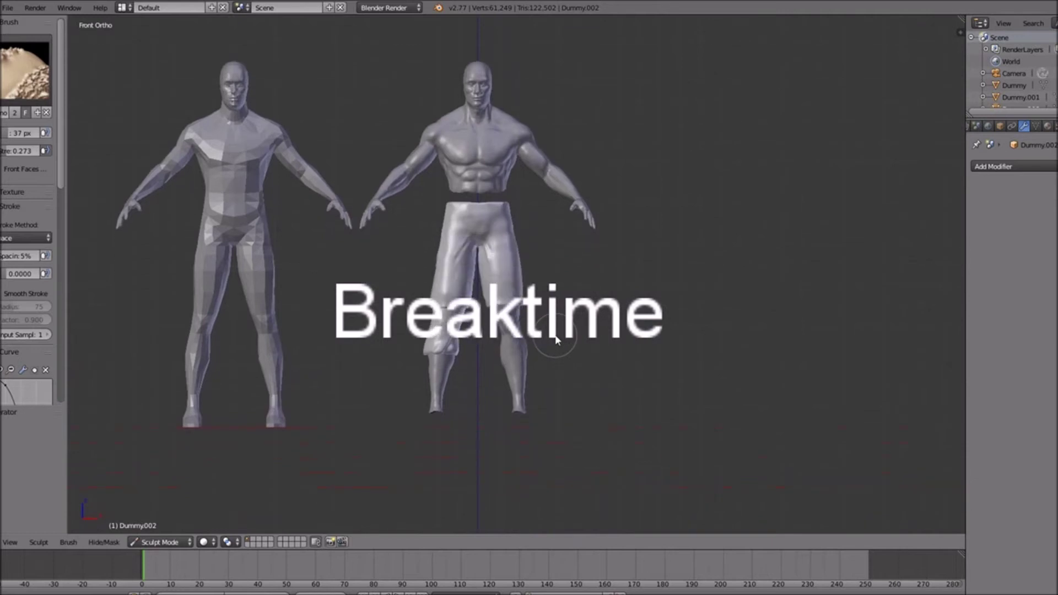
scroll(558, 339, "up", 2)
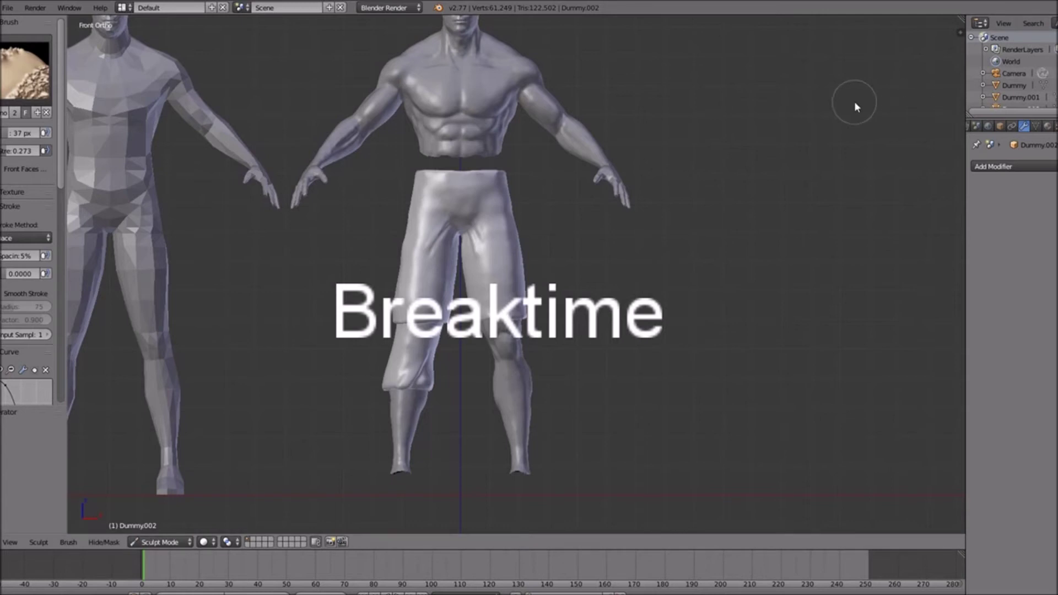
scroll(428, 255, "up", 8)
scroll(403, 221, "down", 7)
scroll(402, 221, "up", 5)
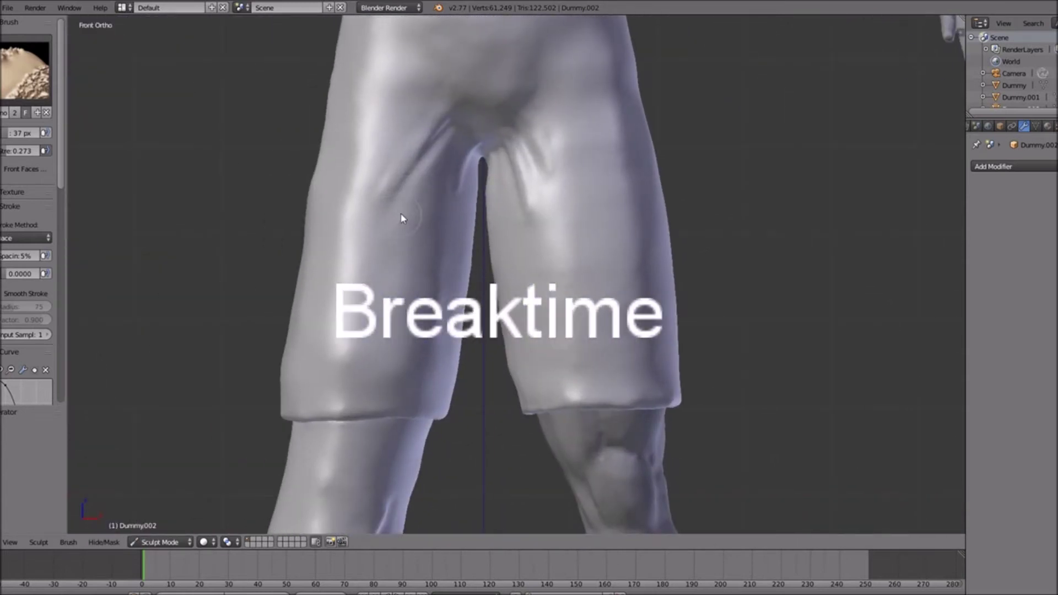
scroll(492, 263, "down", 4)
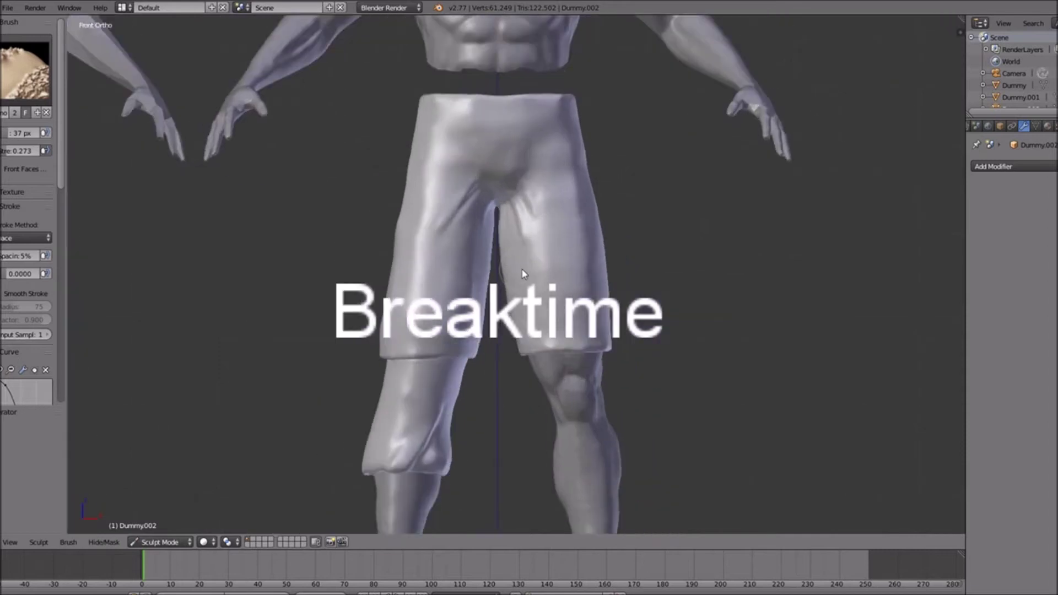
scroll(523, 273, "up", 4)
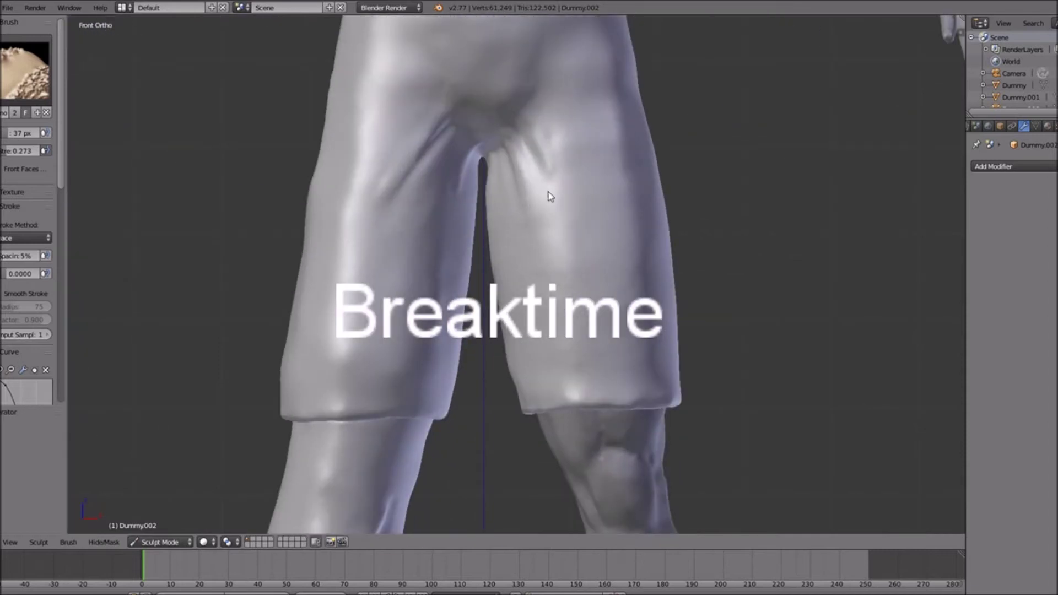
scroll(583, 248, "down", 4)
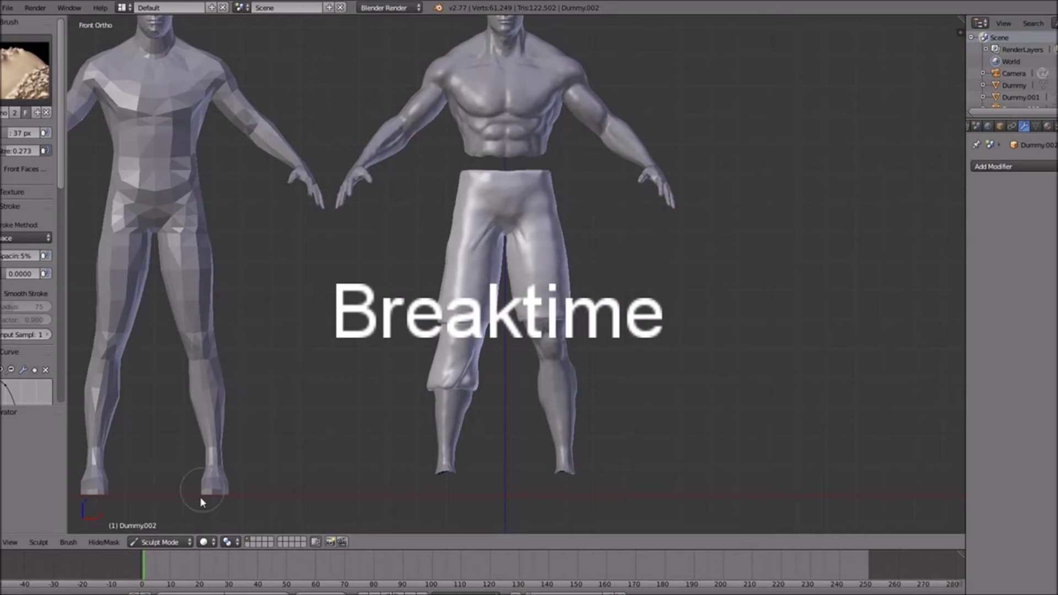
Return the trousers to Object Mode and bring the character's upper body into view.
left_click(165, 542)
left_click(164, 528)
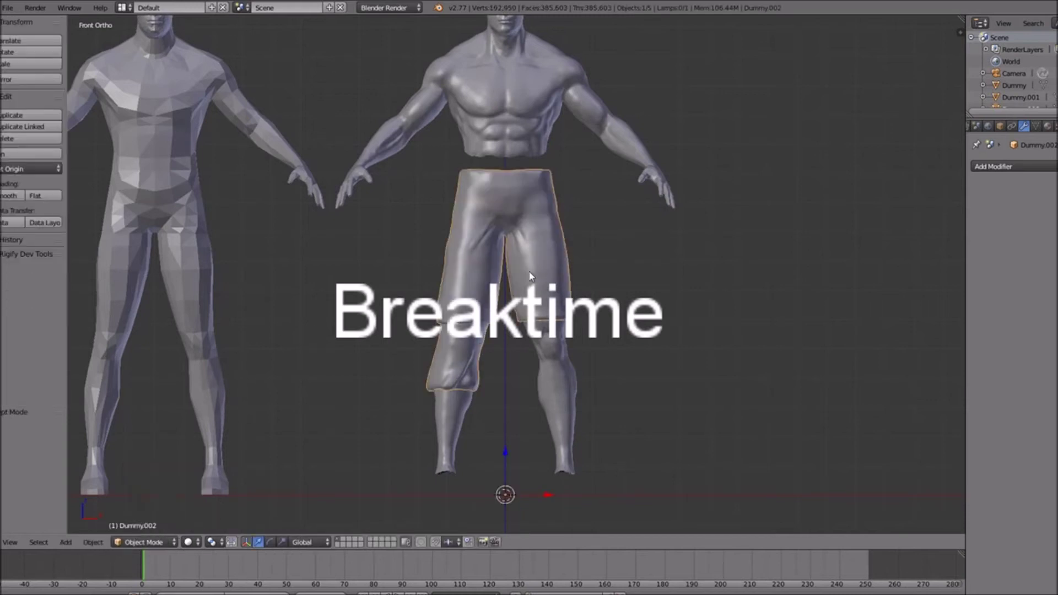
scroll(535, 279, "up", 4)
scroll(534, 280, "up", 7, "shift")
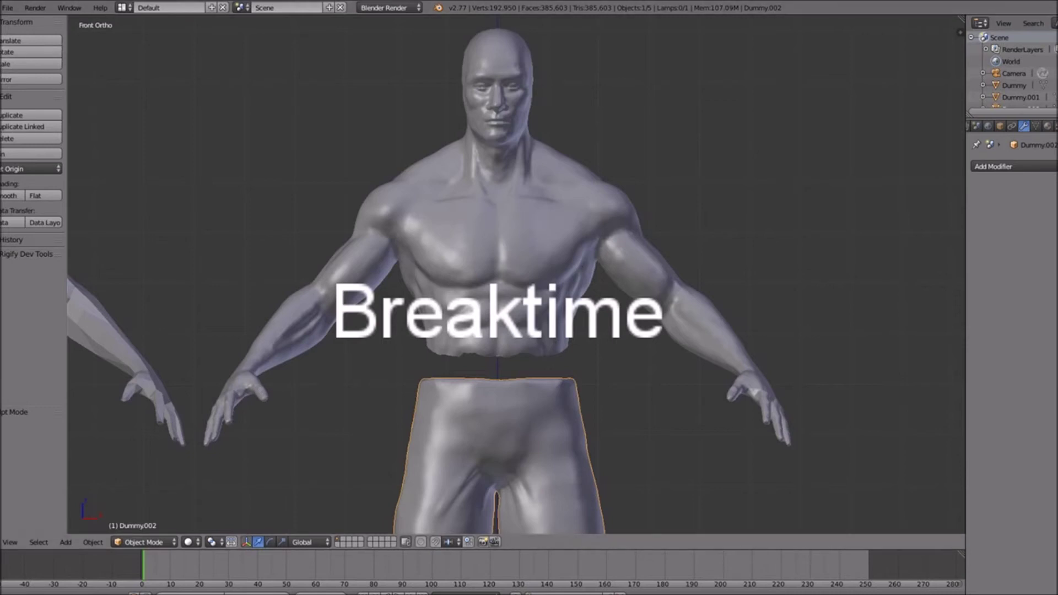
Show the primitives that can be added and select the low-poly Dummy beside the sculpted character.
left_click(1, 61)
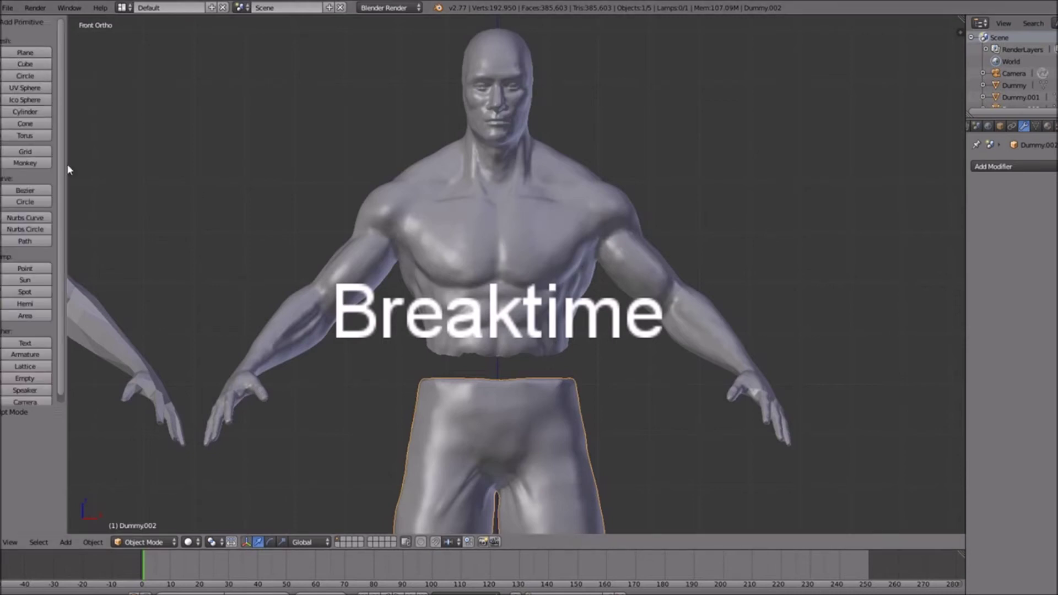
scroll(164, 181, "down", 5)
right_click(255, 287)
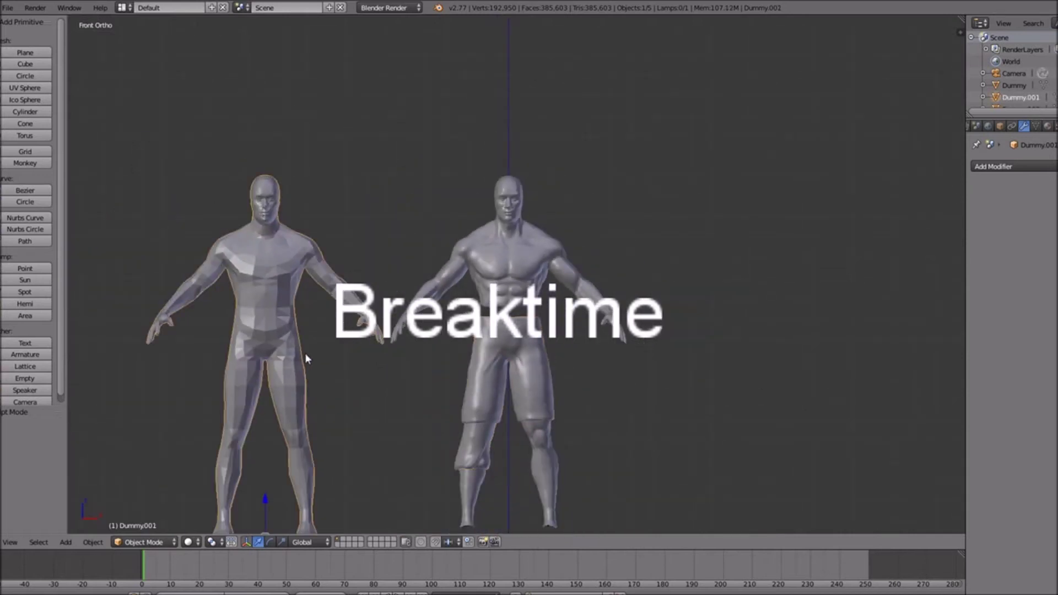
Duplicate the low-poly dummy and move the copy 1.2 units along X onto the sculpted figure.
scroll(331, 370, "down", 4)
key("shift+d")
right_click(435, 413)
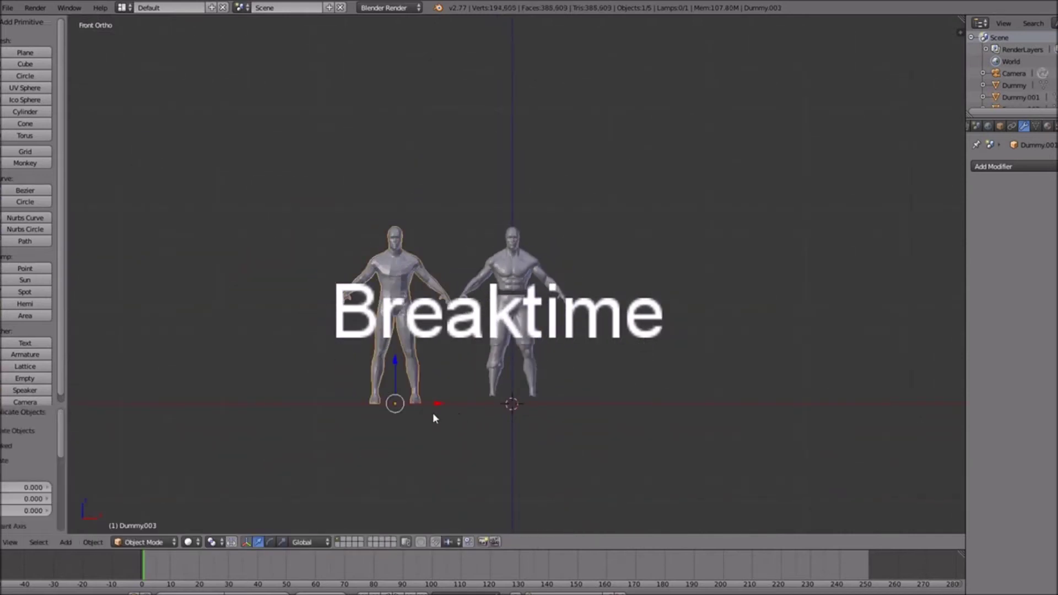
key("g")
key("x")
left_click(552, 383)
scroll(557, 377, "up", 5)
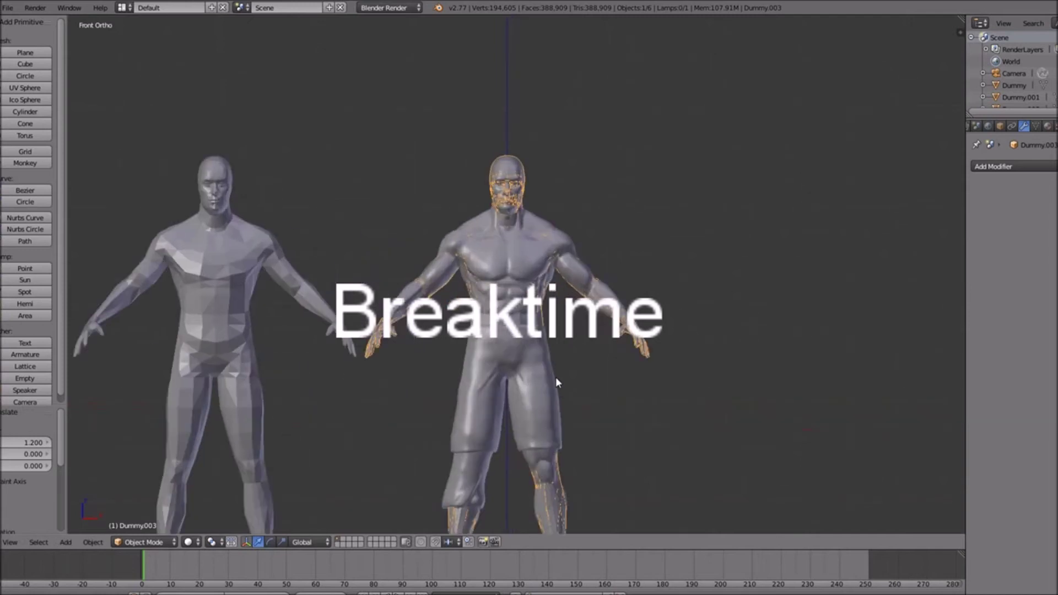
middle_click_drag(568, 368, 568, 284, "shift")
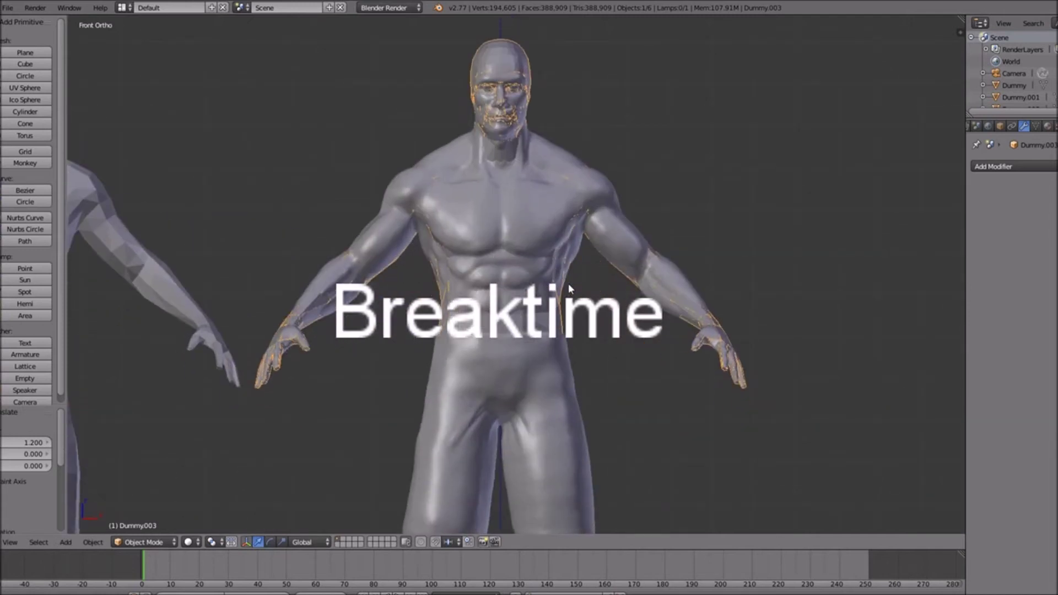
Move the dummy copy a further 1.3 units along X so it stands clear of the sculpted figure.
scroll(569, 289, "down", 4)
key("g")
key("x")
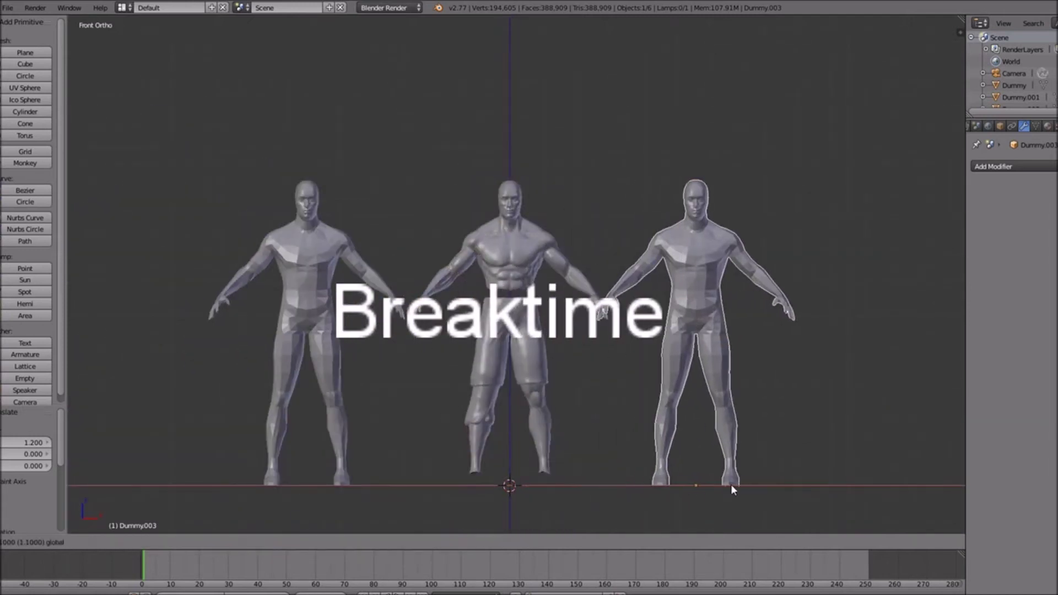
left_click(768, 484)
scroll(699, 451, "down", 4, "ctrl")
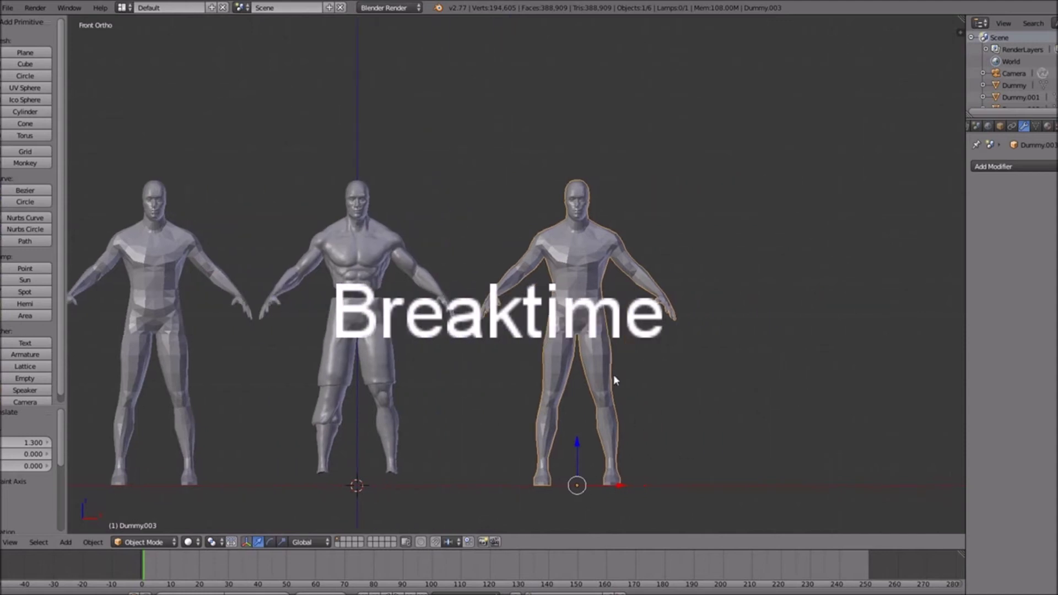
scroll(595, 358, "down", 2, "ctrl")
scroll(581, 344, "up", 3)
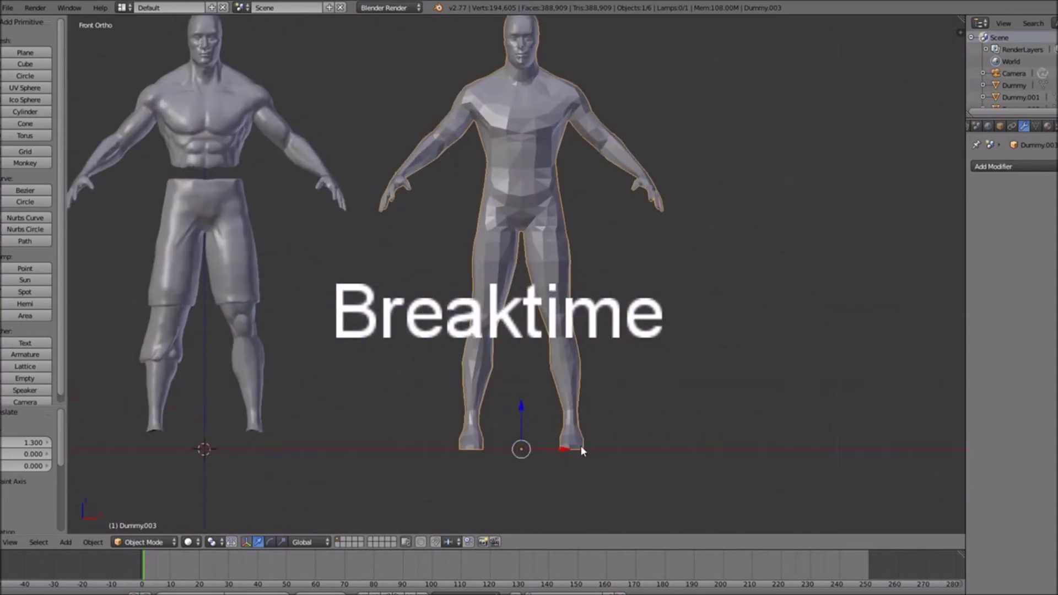
Enter Edit Mode on the dummy copy and box-select all vertices from the waist down, front and back.
key("z")
key("z")
key("Tab")
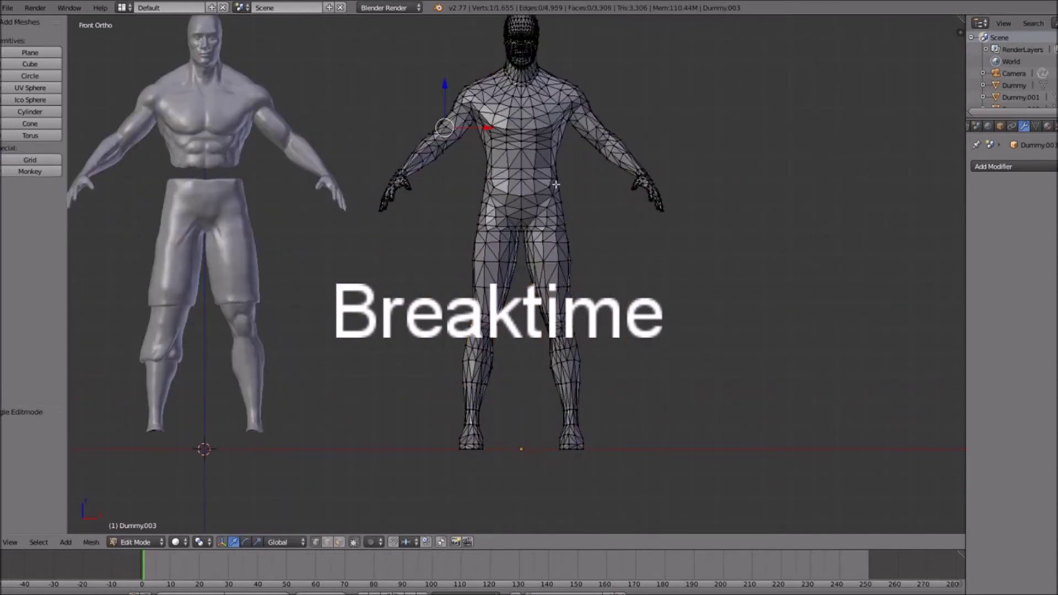
key("b")
left_click_drag(567, 175, 454, 271)
key("z")
key("b")
key("b")
left_click_drag(604, 251, 425, 517)
key("z")
scroll(545, 386, "up", 3)
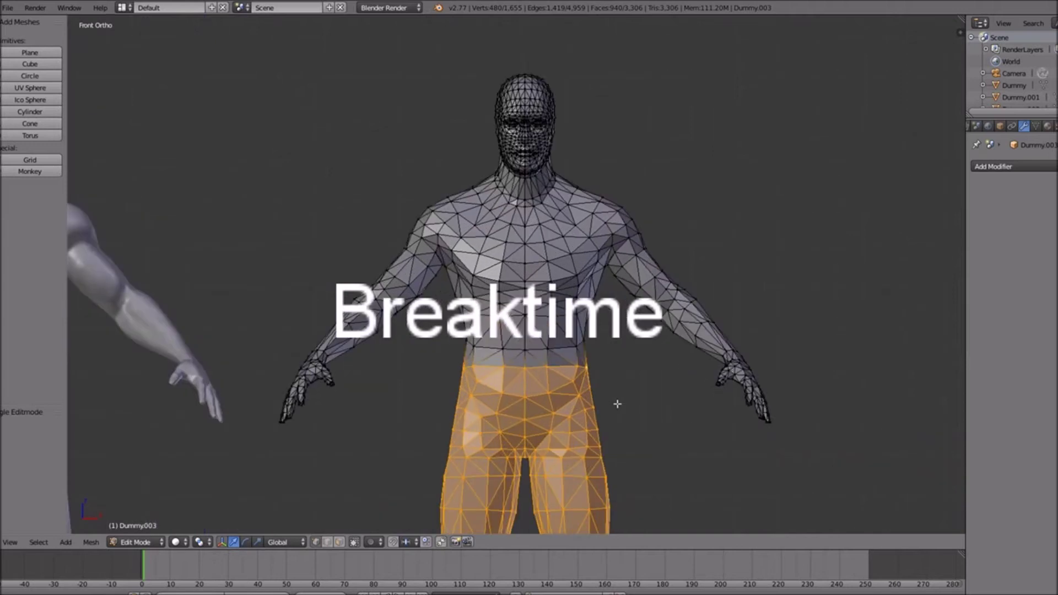
Add both arms and the head of the dummy copy to the vertex selection with box selects.
key("z")
key("b")
left_click_drag(781, 164, 618, 462)
key("b")
left_click_drag(430, 191, 249, 517)
key("b")
mouse_move(591, 65)
left_mouse_down()
mouse_move(428, 183)
mouse_move(441, 181)
left_mouse_up()
key("z")
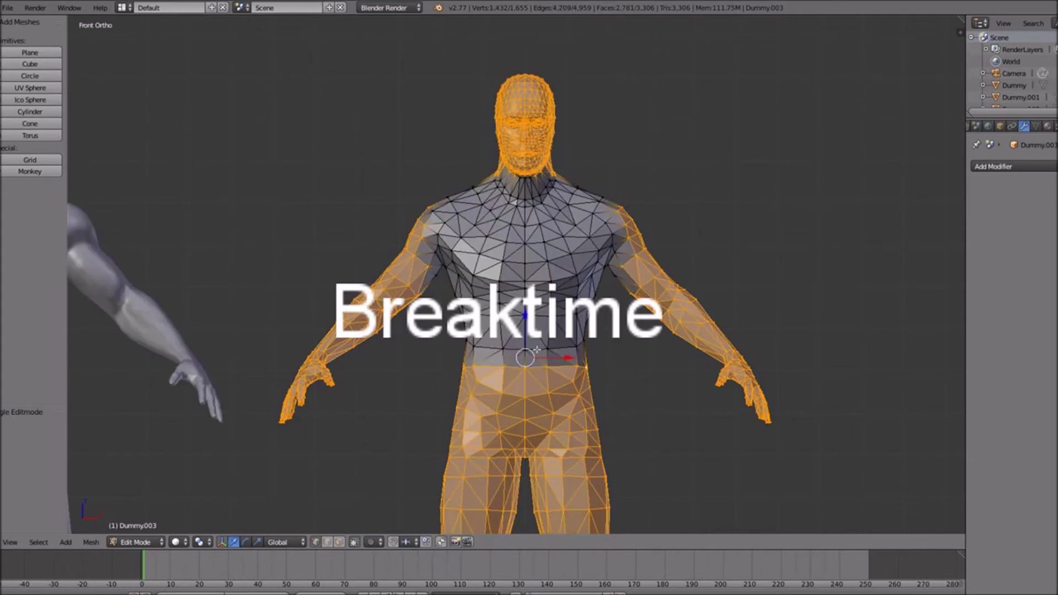
Extend the selection to the missed vertices at the front of the character's right shoulder and armpit.
scroll(538, 349, "up", 2)
middle_click_drag(411, 336, 438, 288)
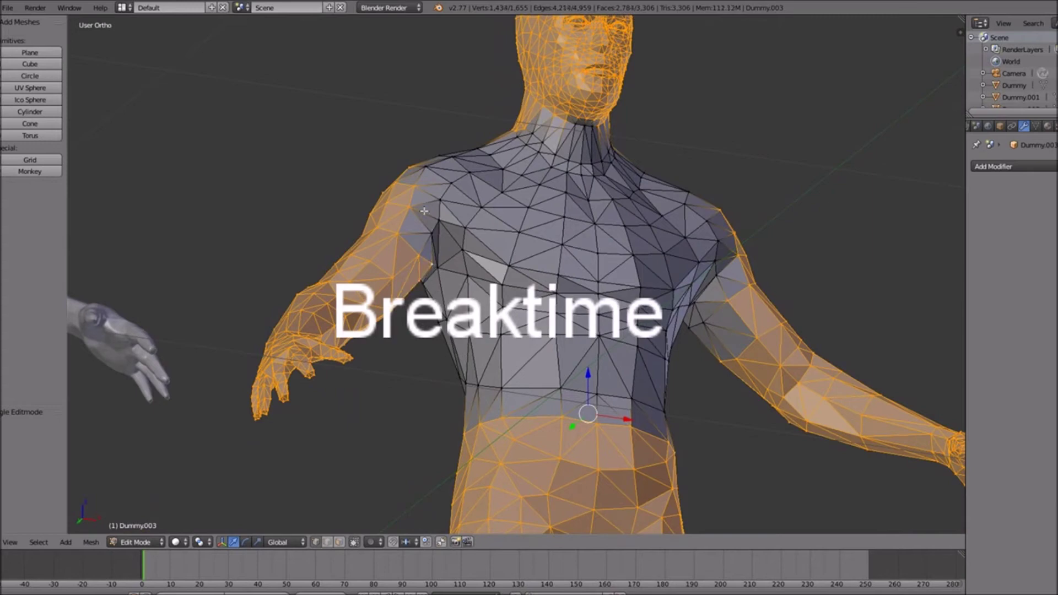
left_click(431, 242, "shift")
left_click(439, 221, "shift")
left_click(438, 258, "shift")
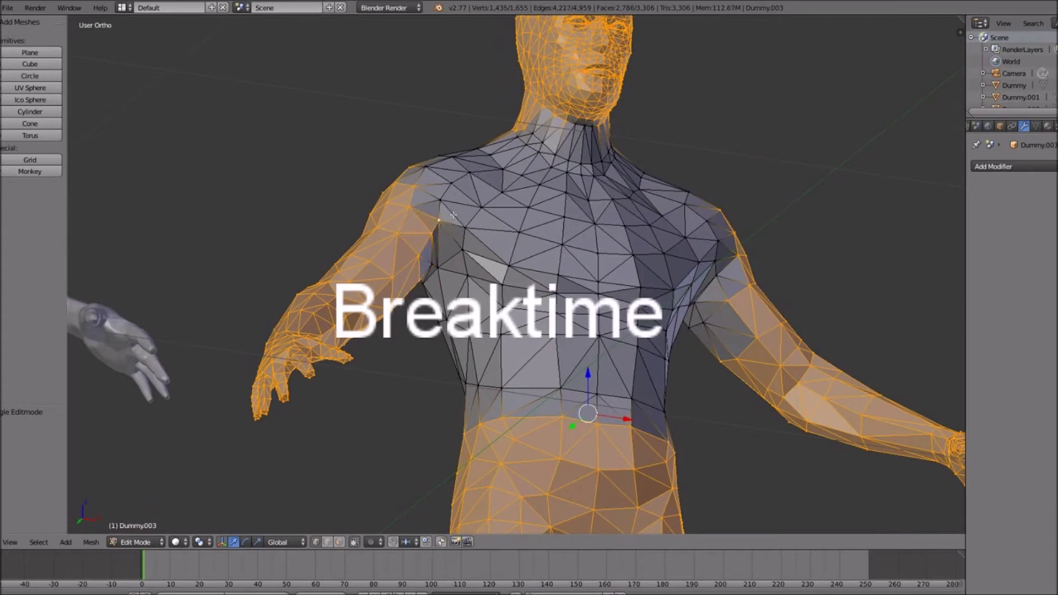
middle_click_drag(438, 259, 663, 270)
Add the missed vertices at the back of the character's right shoulder and armpit to the selection.
left_click(627, 286, "shift")
right_click(623, 215, "shift")
right_click(636, 246, "shift")
right_click(642, 273, "shift")
right_click(655, 283, "shift")
right_click(663, 292, "shift")
right_click(654, 261, "shift")
Finish selecting around the character's right shoulder by adding the leftover vertices where the arm meets the chest.
middle_click_drag(653, 272, 462, 341)
right_click(653, 257, "shift")
right_click(463, 346, "shift")
right_click(463, 345, "shift")
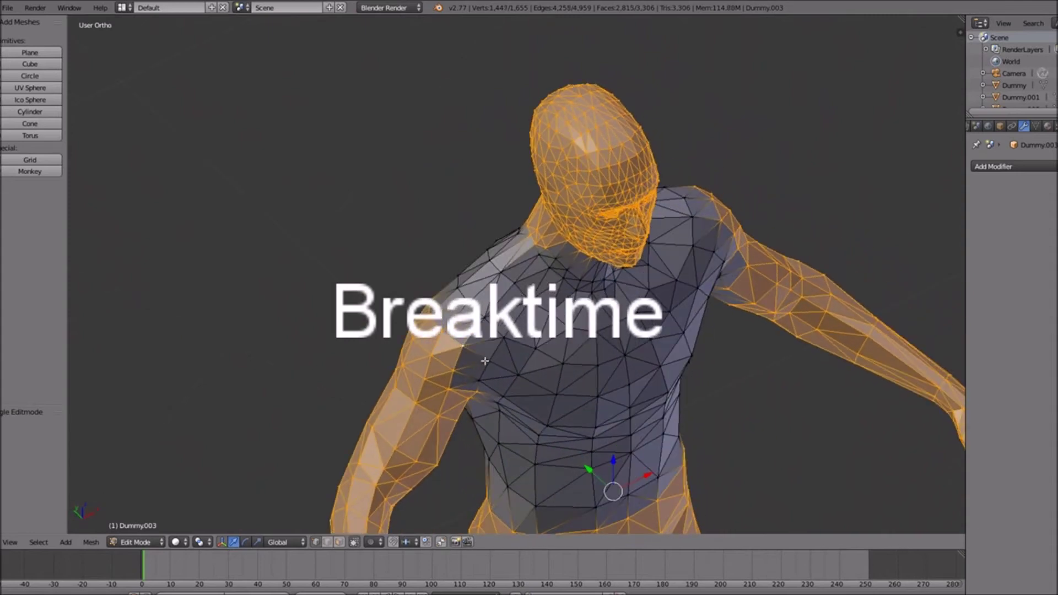
middle_click_drag(492, 376, 458, 329)
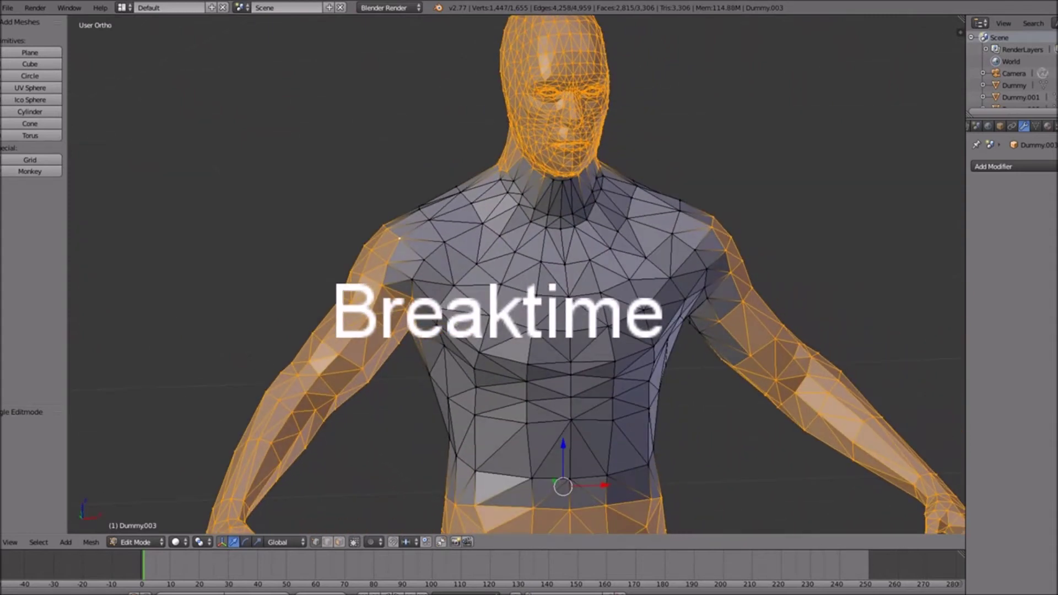
right_click(411, 289, "shift")
middle_click_drag(456, 286, 405, 253)
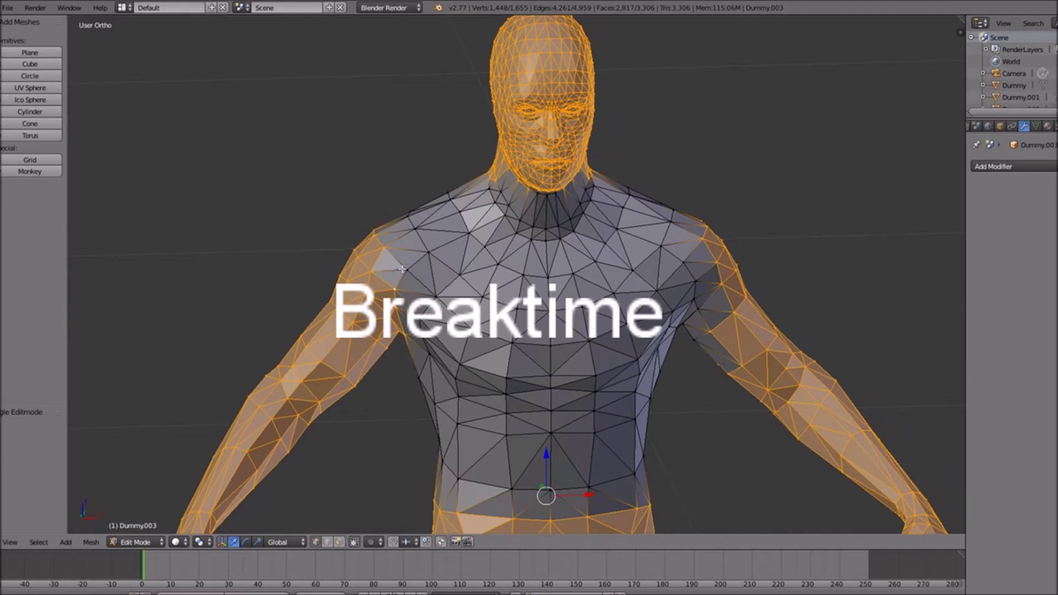
right_click(406, 269, "shift")
Add the missed vertices at the back of the character's left shoulder and armpit to the selection.
middle_click_drag(375, 238, 497, 239)
right_click(360, 238, "shift")
right_click(351, 217, "shift")
right_click(372, 272, "shift")
right_click(372, 284, "shift")
middle_click_drag(372, 284, 358, 312)
right_click(353, 267, "shift")
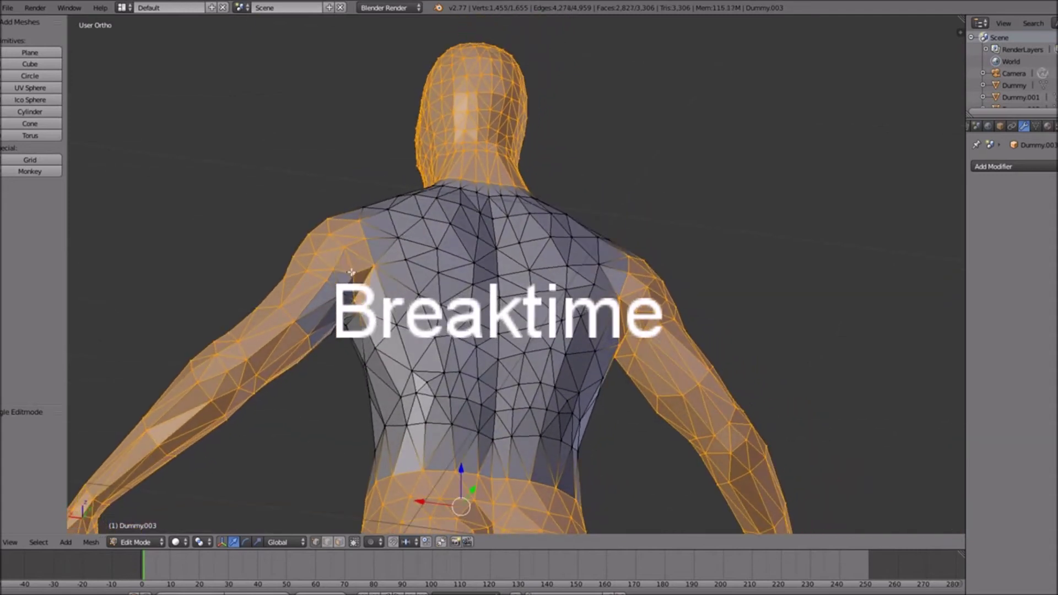
right_click(346, 297, "shift")
right_click(348, 300, "shift")
Add the leftover vertices around the character's left shoulder and armpit so the arm selections match on both sides.
middle_click_drag(348, 301, 499, 309)
right_click(354, 244, "shift")
right_click(348, 228, "shift")
right_click(341, 233, "shift")
right_click(619, 199, "shift")
right_click(613, 171, "shift")
middle_click_drag(613, 171, 604, 290)
right_click(562, 291, "shift")
right_click(659, 266, "shift")
middle_click_drag(659, 266, 648, 288)
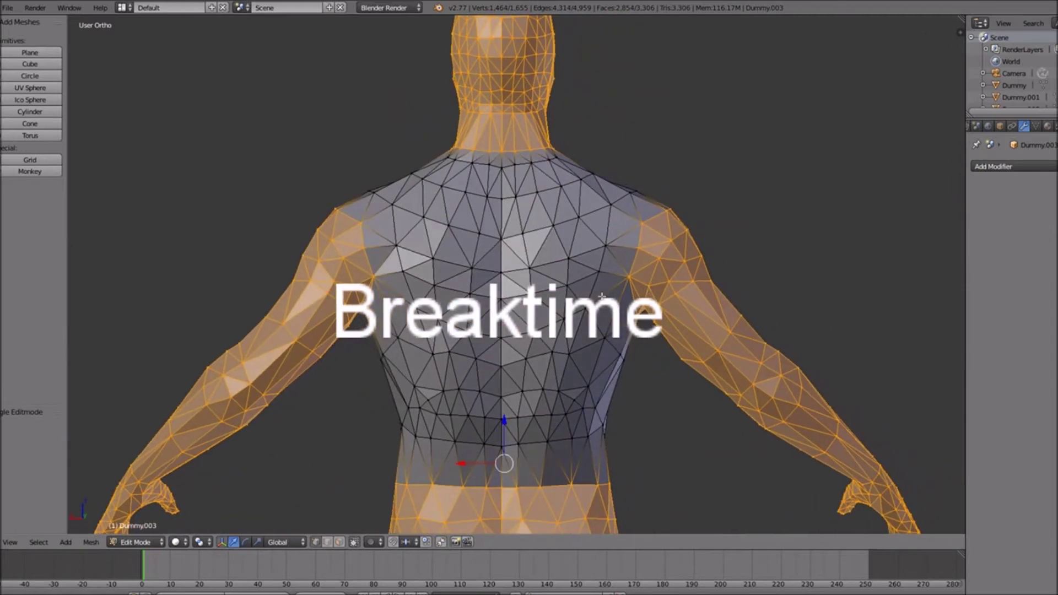
middle_click_drag(628, 215, 488, 237)
middle_click_drag(637, 247, 521, 245)
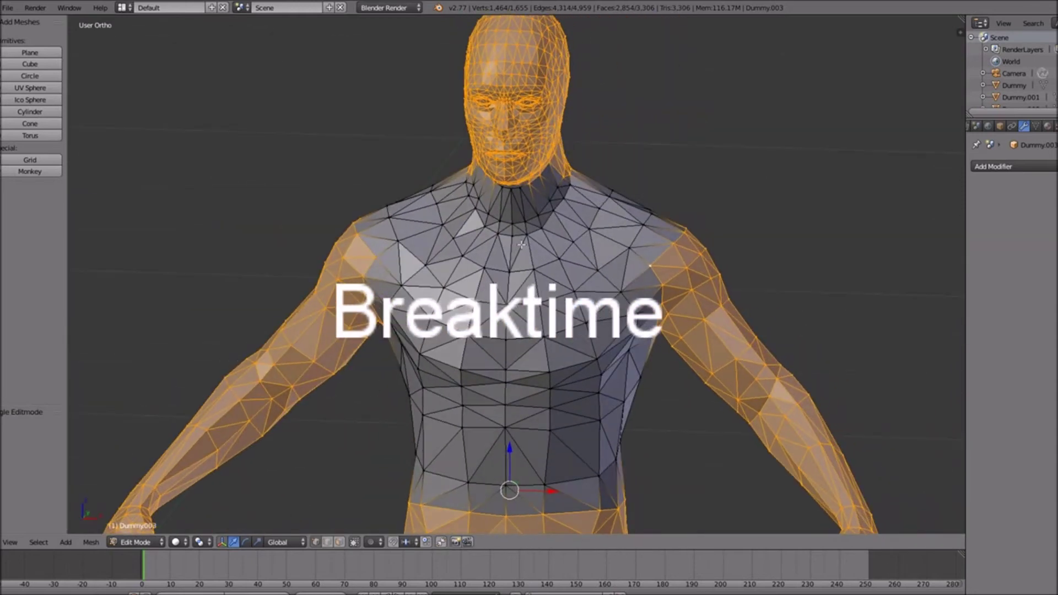
Add the neck vertices down to the collar line to the selection and delete the selected faces, leaving only the torso.
key("KP_1")
scroll(521, 245, "down", 4)
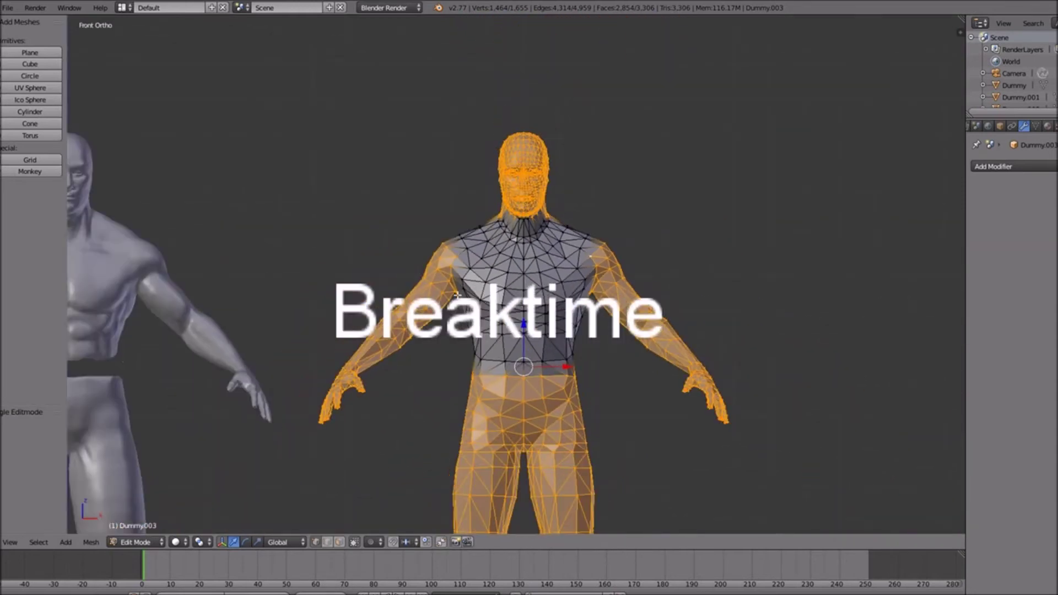
scroll(294, 295, "down", 4, "ctrl")
scroll(294, 294, "up", 6, "ctrl")
scroll(464, 290, "up", 3)
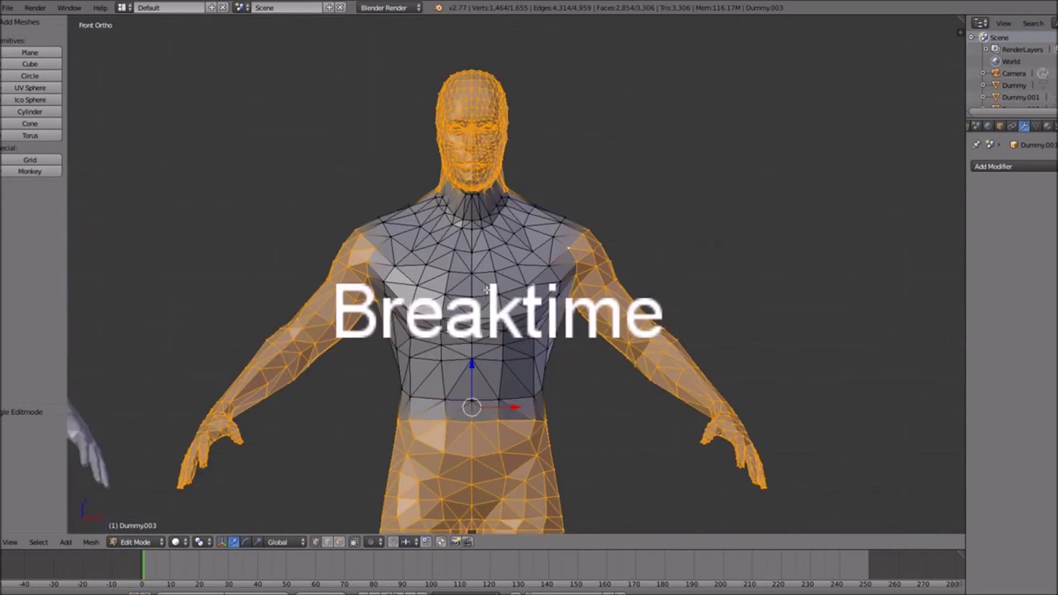
scroll(518, 270, "up", 1)
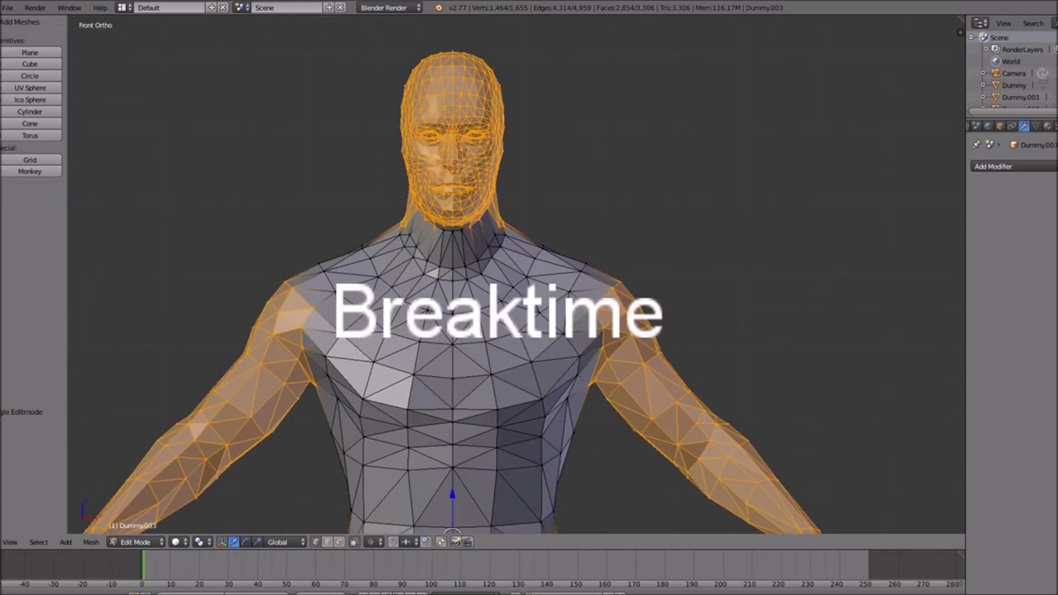
right_click(505, 234, "shift")
right_click(501, 247, "shift")
right_click(494, 259, "shift")
right_click(483, 276, "shift")
right_click(466, 282, "shift")
right_click(453, 281, "shift")
right_click(436, 278, "shift")
right_click(423, 270, "shift")
right_click(413, 261, "shift")
right_click(406, 251, "shift")
right_click(401, 243, "shift")
right_click(399, 236, "shift")
right_click(408, 232, "shift")
right_click(418, 247, "shift")
right_click(428, 256, "shift")
right_click(453, 268, "shift")
right_click(438, 268, "shift")
right_click(467, 270, "shift")
right_click(476, 259, "shift")
right_click(486, 248, "shift")
right_click(494, 235, "shift")
right_click(489, 223, "shift")
right_click(468, 231, "shift")
right_click(452, 230, "shift")
key("x")
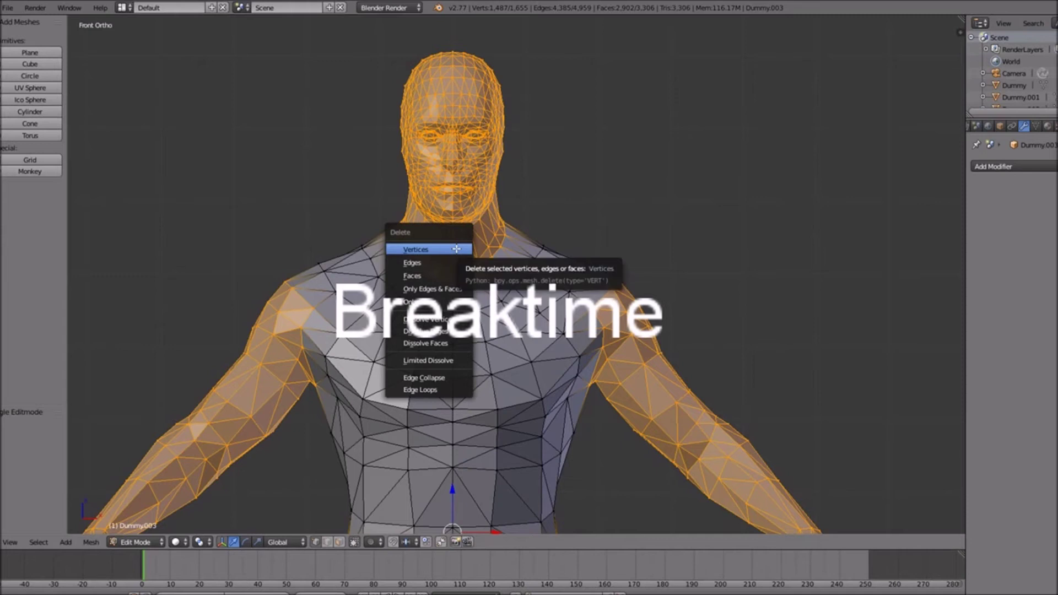
left_click(439, 275)
Fill the gap at the front of each armhole with a triangular face made from three vertices.
scroll(494, 262, "down", 10)
scroll(491, 268, "up", 5)
scroll(490, 269, "up", 5)
right_click(635, 292)
right_click(621, 339, "shift")
right_click(606, 316, "shift")
key("f")
right_click(275, 317)
right_click(259, 338, "shift")
right_click(247, 292, "shift")
key("f")
Return to Object Mode and move the torso piece -1.3 units along X onto the sculpted figure.
scroll(348, 330, "down", 3)
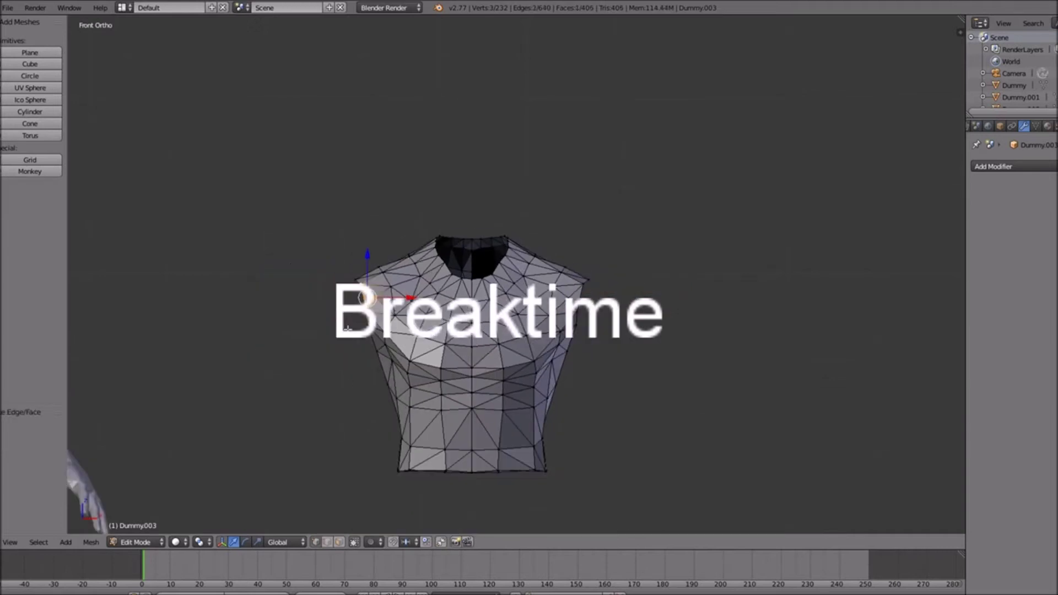
key("Tab")
scroll(551, 435, "down", 4)
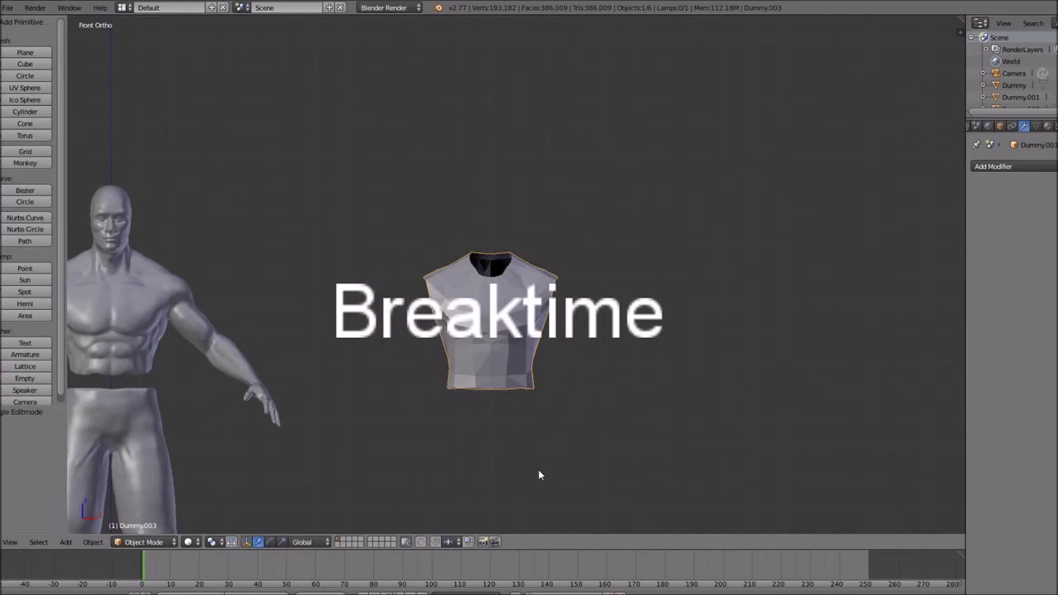
scroll(526, 441, "down", 3)
scroll(534, 444, "down", 1)
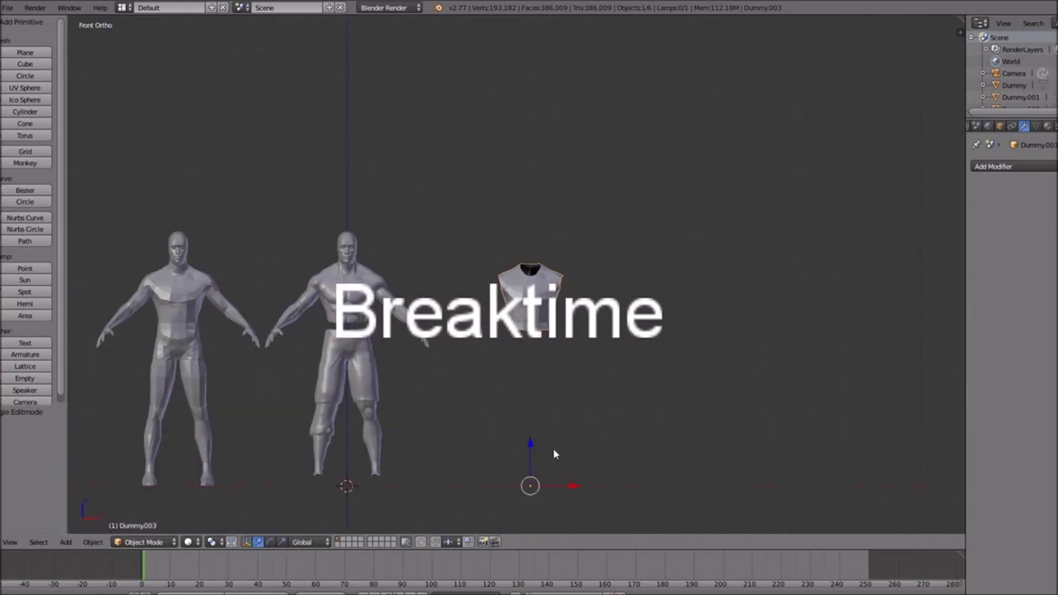
left_click_drag(576, 484, 398, 487)
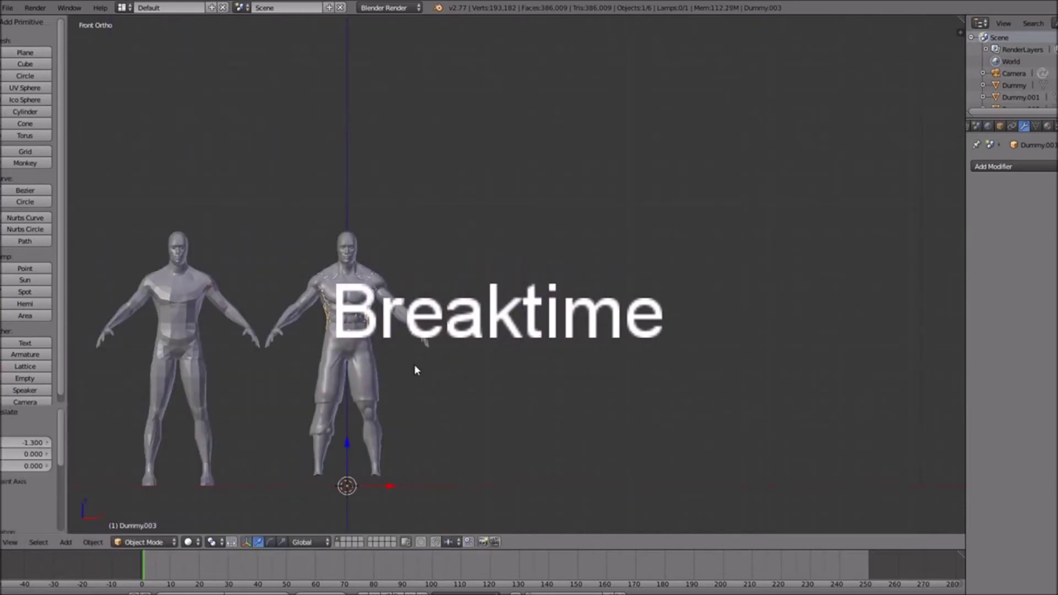
scroll(436, 366, "up", 2)
scroll(434, 366, "up", 4)
scroll(427, 358, "down", 10, "ctrl")
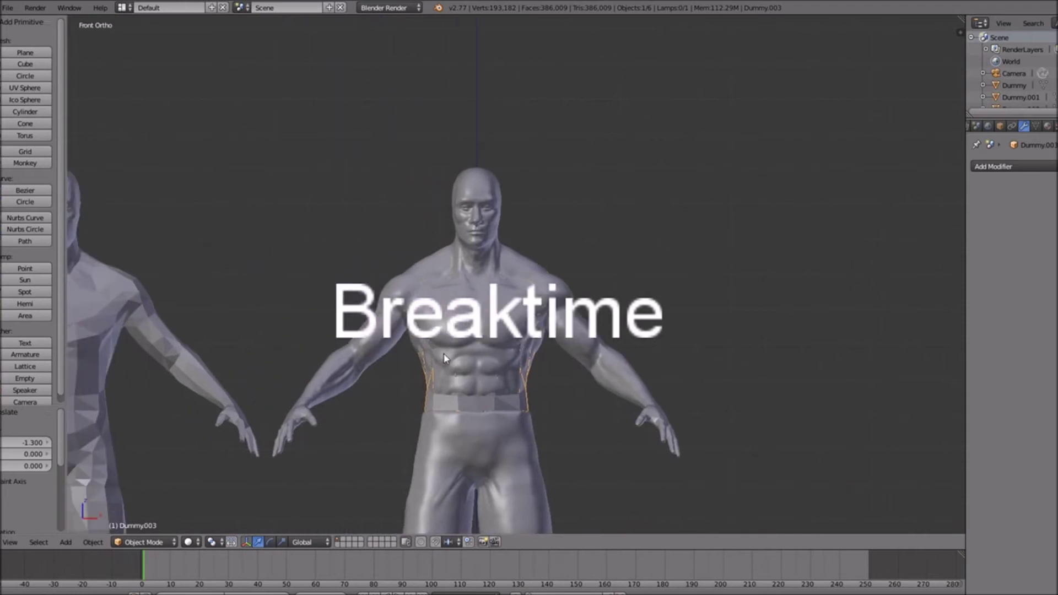
scroll(444, 353, "up", 4)
Compare the torso piece with the sculpted body in wireframe shading.
key("z")
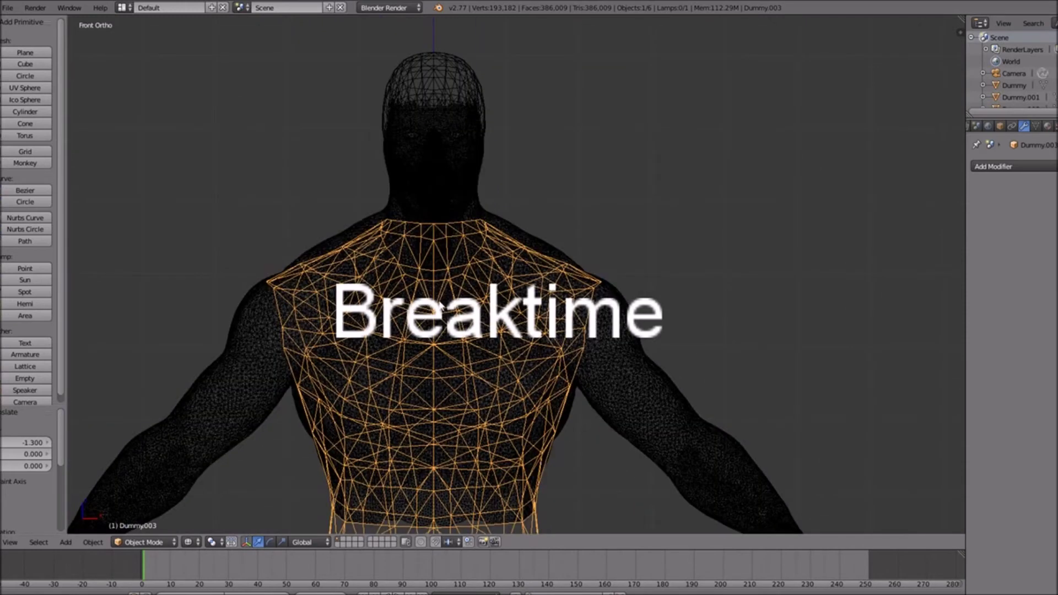
key("z")
key("z")
key("Tab")
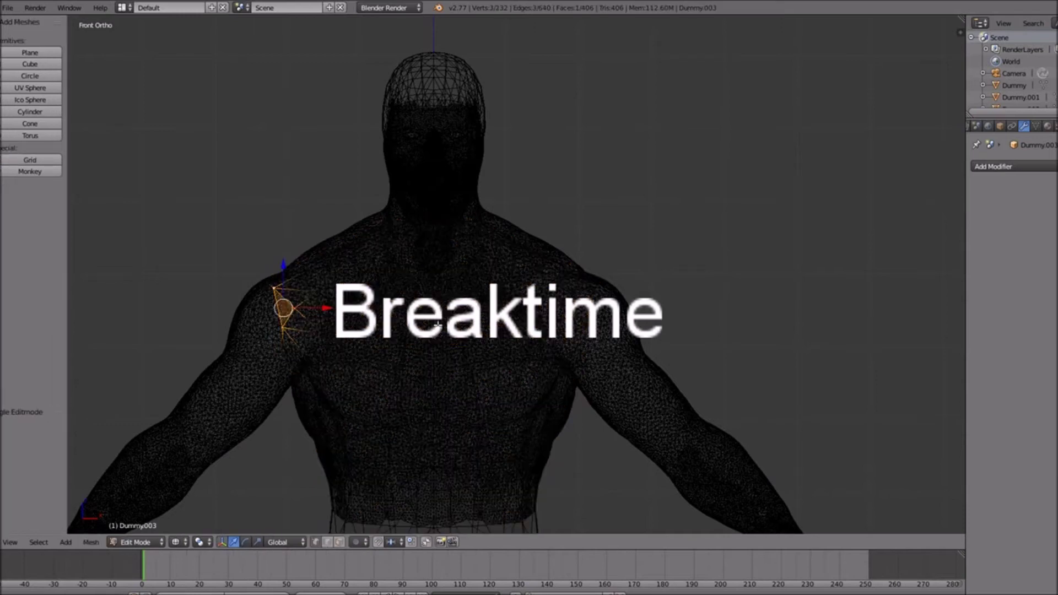
key("Tab")
Move the torso piece 0.5 units along X, beside the sculpted figure.
scroll(535, 460, "down", 8)
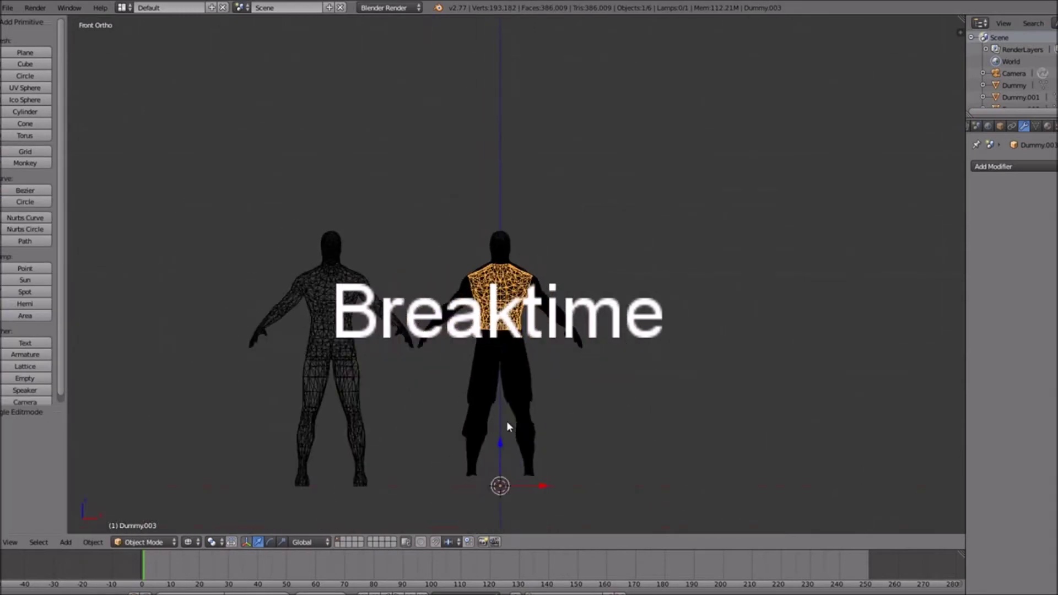
key("g")
left_click(598, 444)
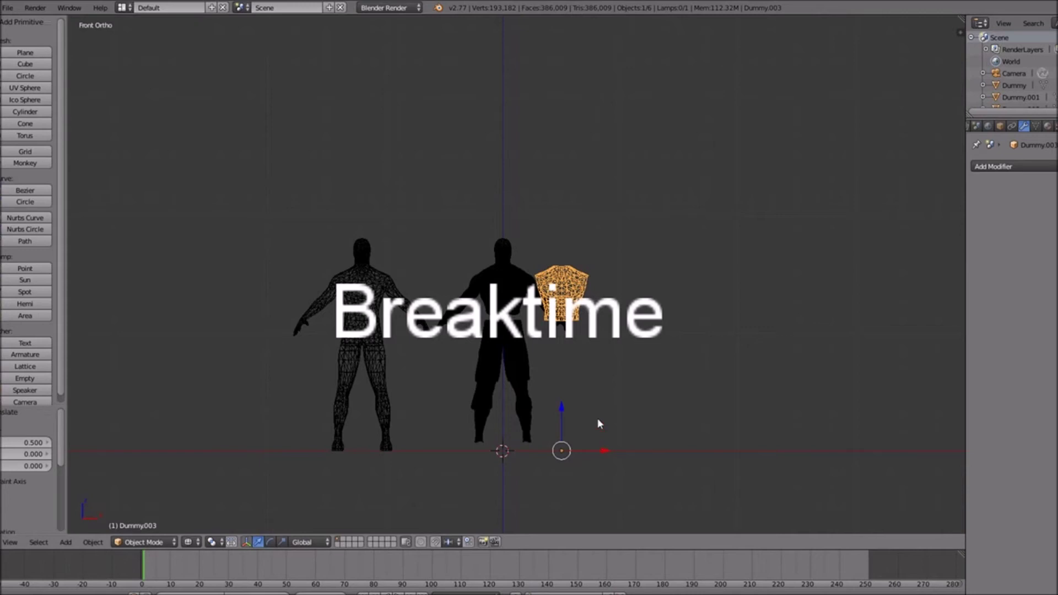
Delete the column of vertices down the front centre of the torso piece, from the neckline to the hem.
key("Tab")
key("z")
scroll(597, 395, "up", 10)
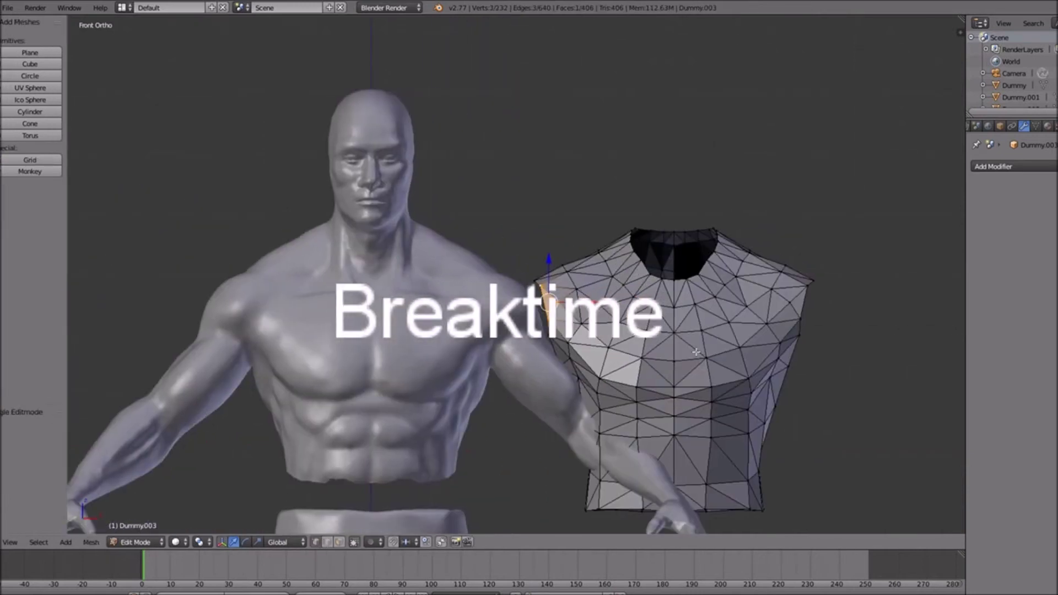
scroll(618, 357, "up", 2, "ctrl")
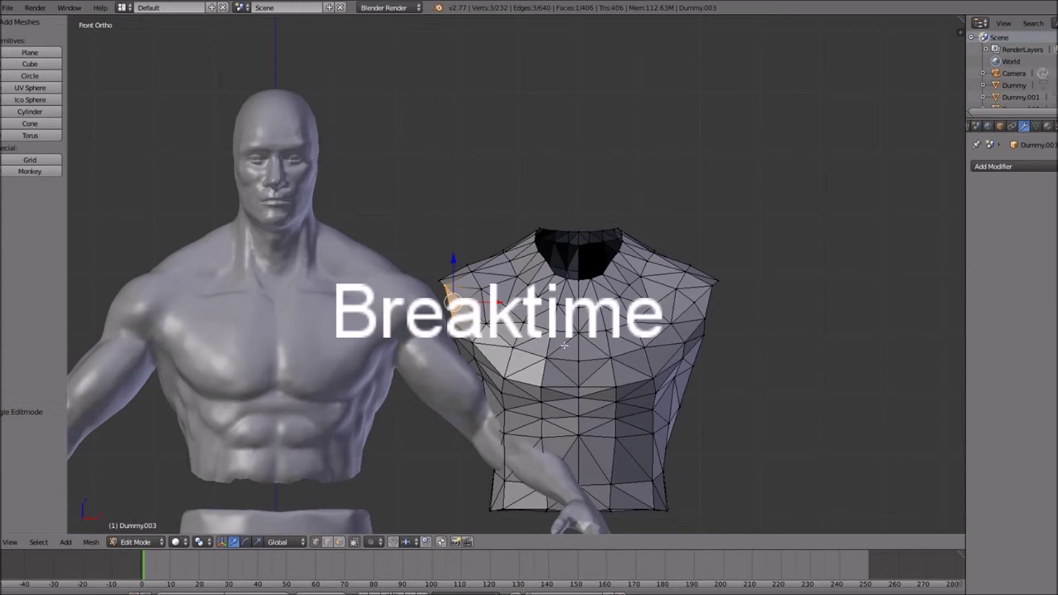
right_click(578, 280)
right_click(579, 307, "shift")
right_click(578, 334, "shift")
right_click(578, 361, "shift")
right_click(579, 386, "shift")
right_click(578, 398, "shift")
right_click(579, 415, "shift")
right_click(579, 435, "shift")
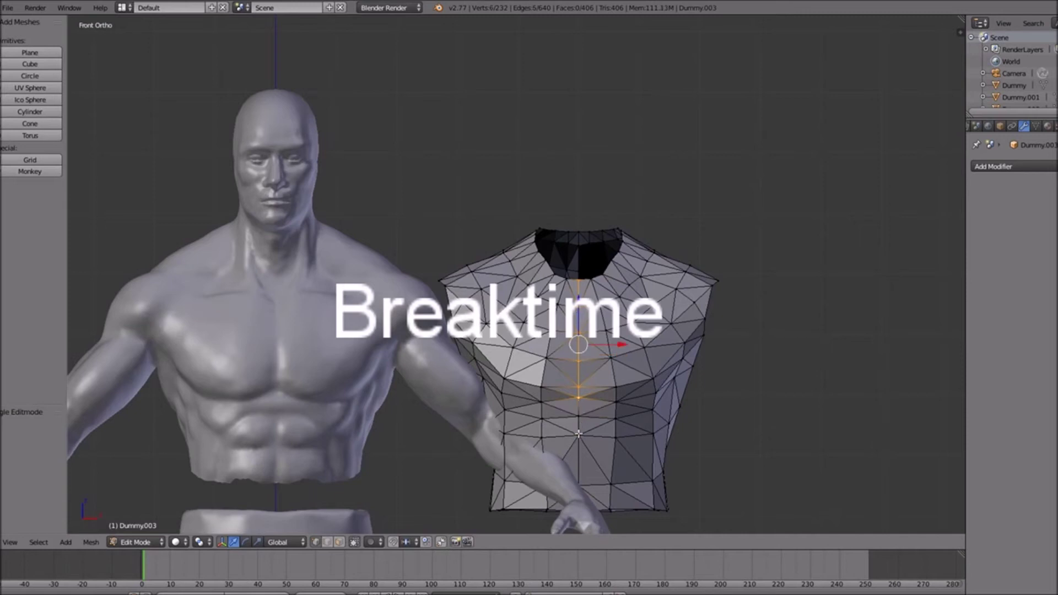
right_click(577, 457, "shift")
middle_click_drag(577, 457, 566, 436)
scroll(562, 434, "down", 3, "shift")
right_click(510, 481, "shift")
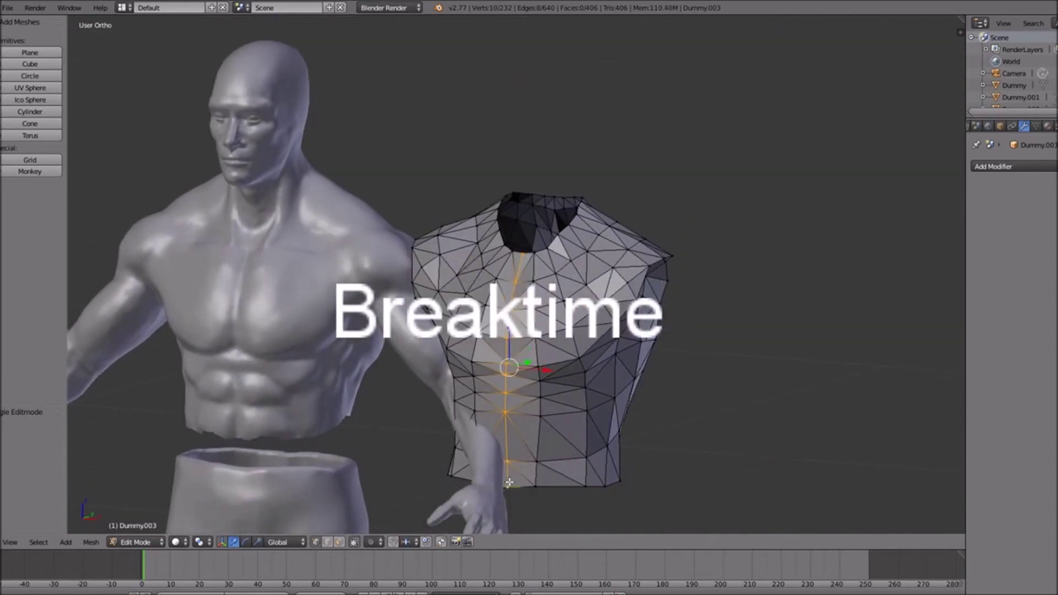
key("x")
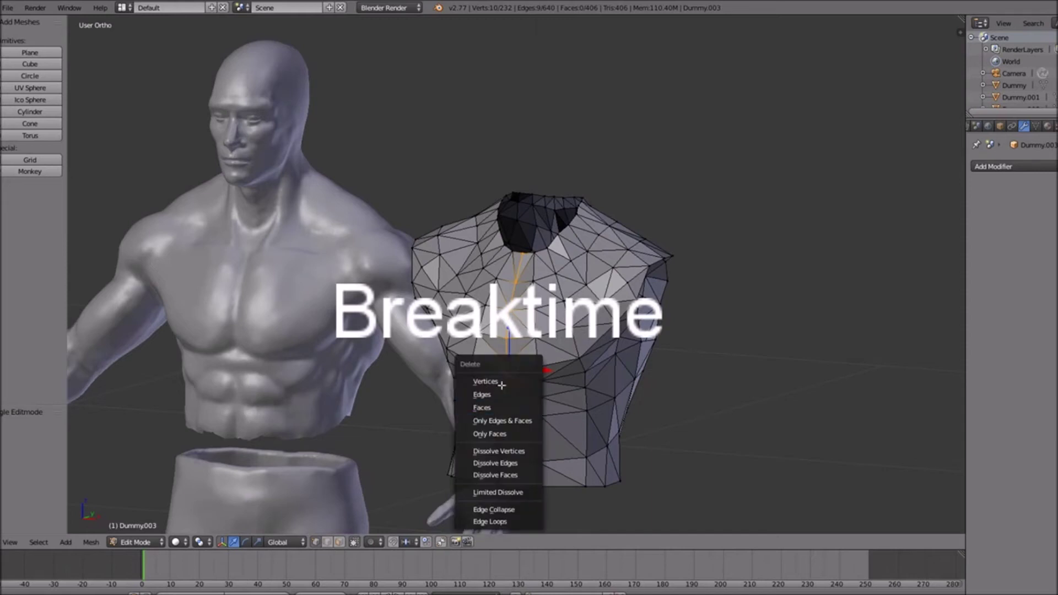
left_click(485, 381)
middle_click_drag(498, 386, 529, 385)
key("KP_1")
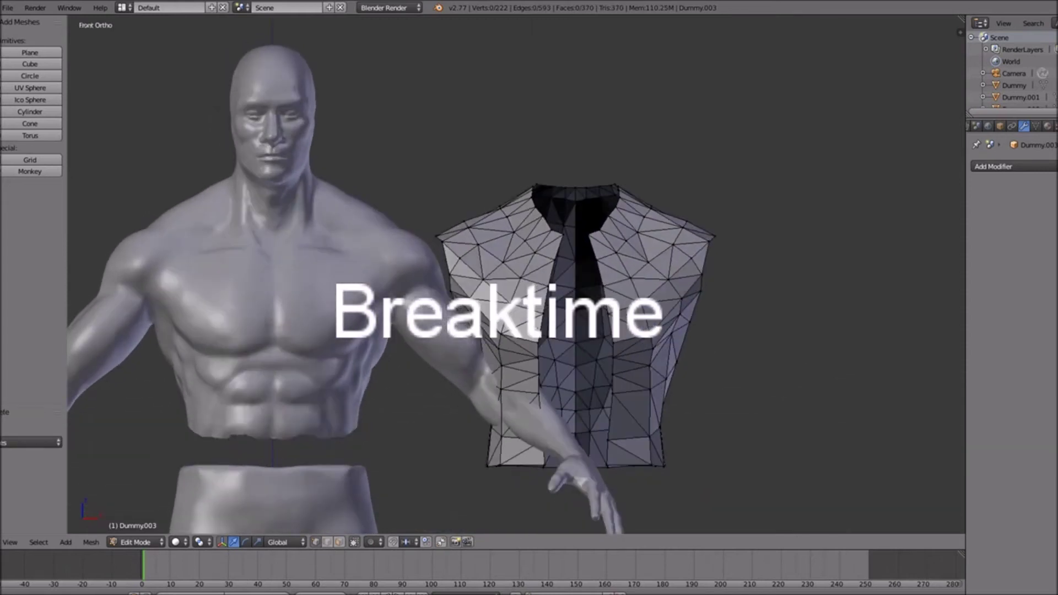
Delete the ring of vertices around the collar, front and back, to widen the torso piece's neck opening.
right_click(556, 231, "alt")
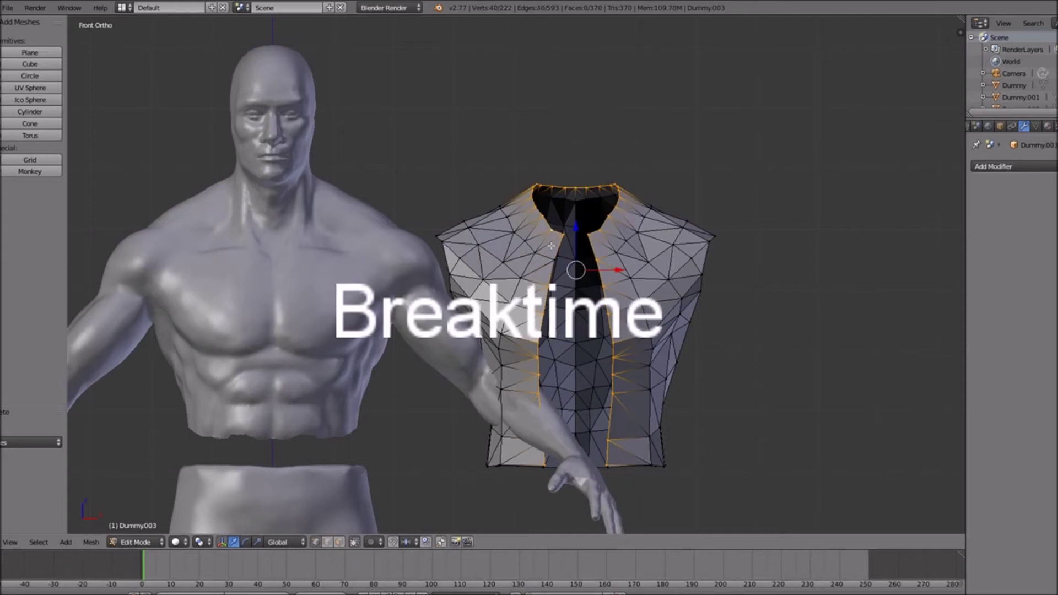
right_click(558, 238)
right_click(541, 217, "shift")
right_click(537, 213, "shift")
right_click(532, 203, "shift")
right_click(530, 193, "shift")
right_click(531, 186, "shift")
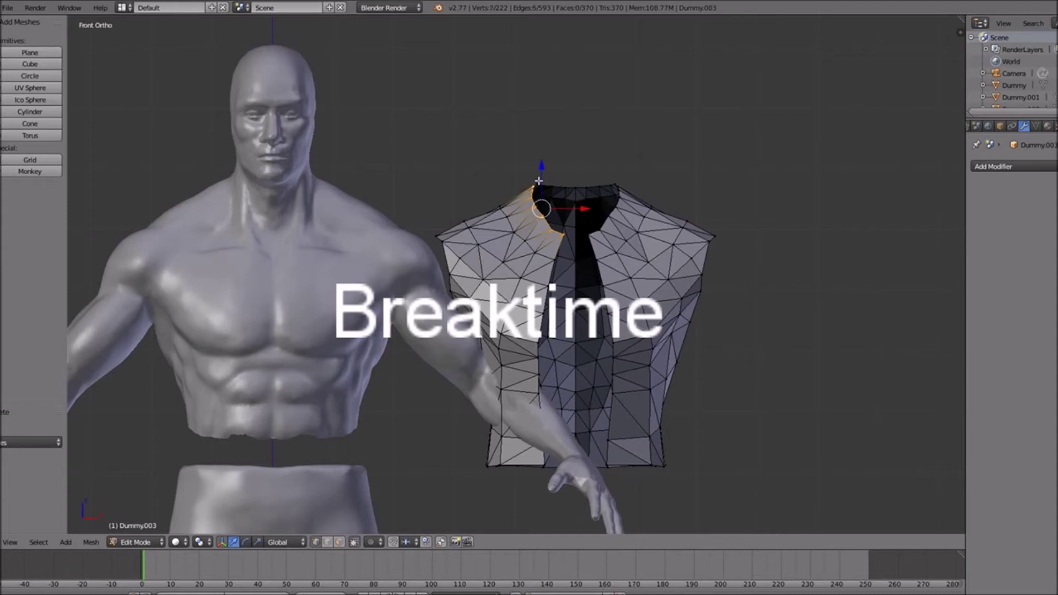
key("b")
left_click_drag(524, 162, 642, 197)
right_click(621, 192, "shift")
right_click(622, 193, "shift")
right_click(621, 201, "shift")
right_click(618, 211, "shift")
right_click(606, 223, "shift")
right_click(593, 236, "shift")
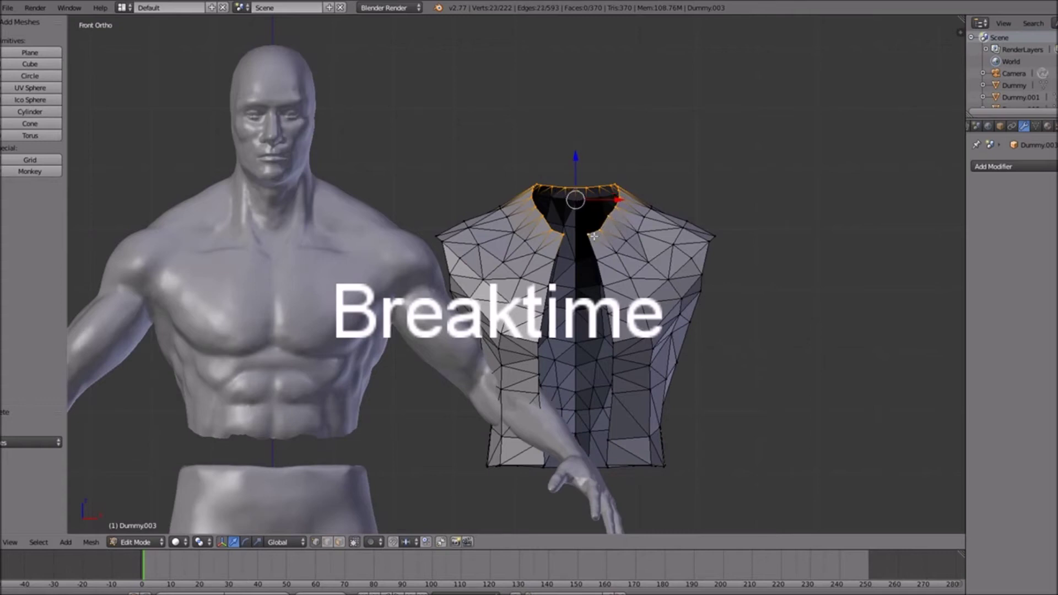
key("x")
left_click(594, 238)
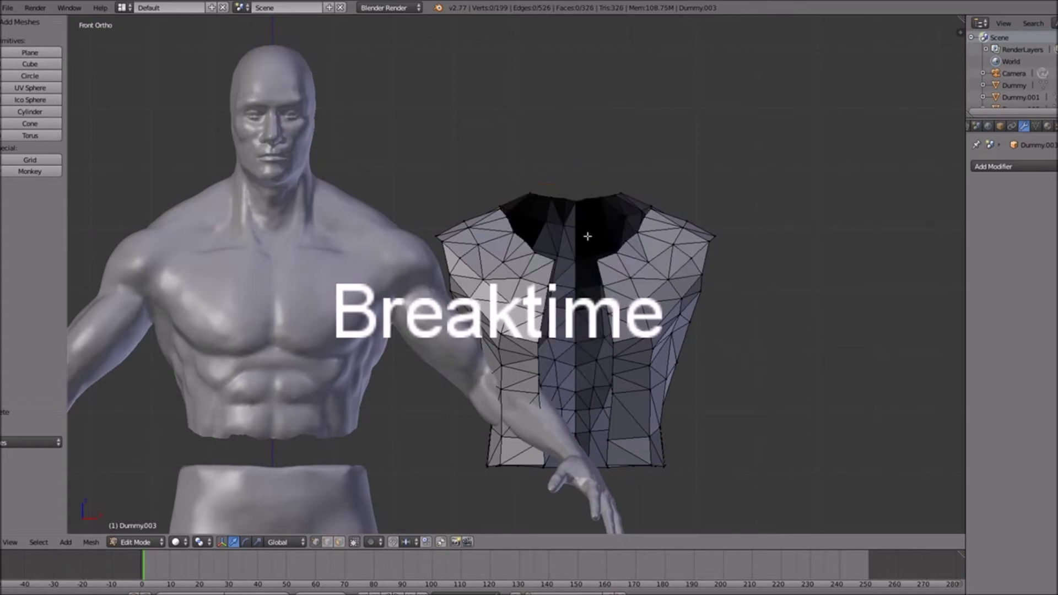
Convert all triangles of the torso piece to quads with Tris to Quads.
scroll(573, 288, "down", 3)
middle_click_drag(573, 288, 531, 296)
middle_click_drag(419, 314, 611, 327)
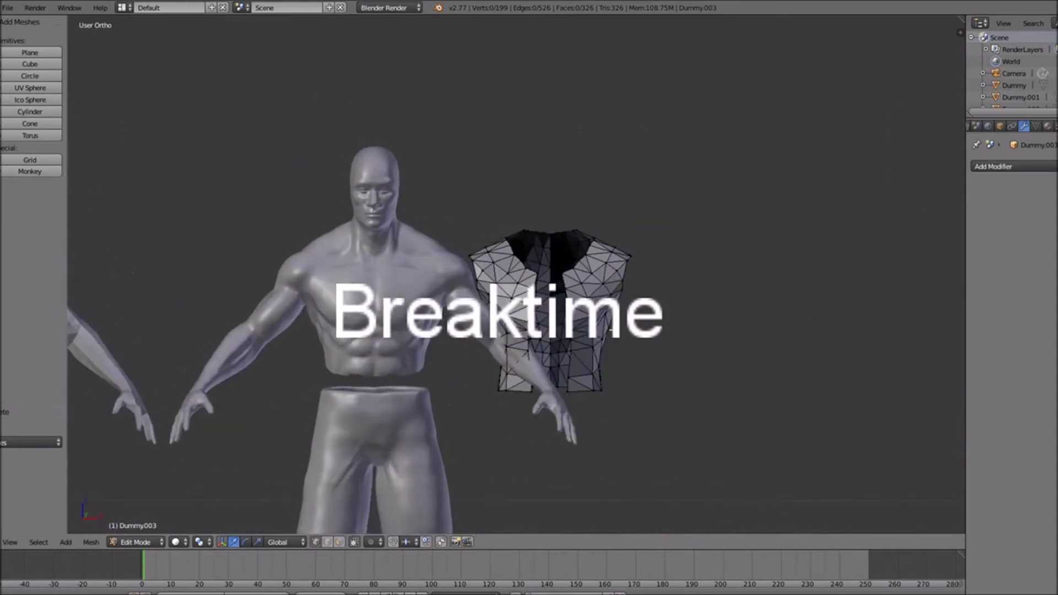
key("a")
key("space")
type("quad")
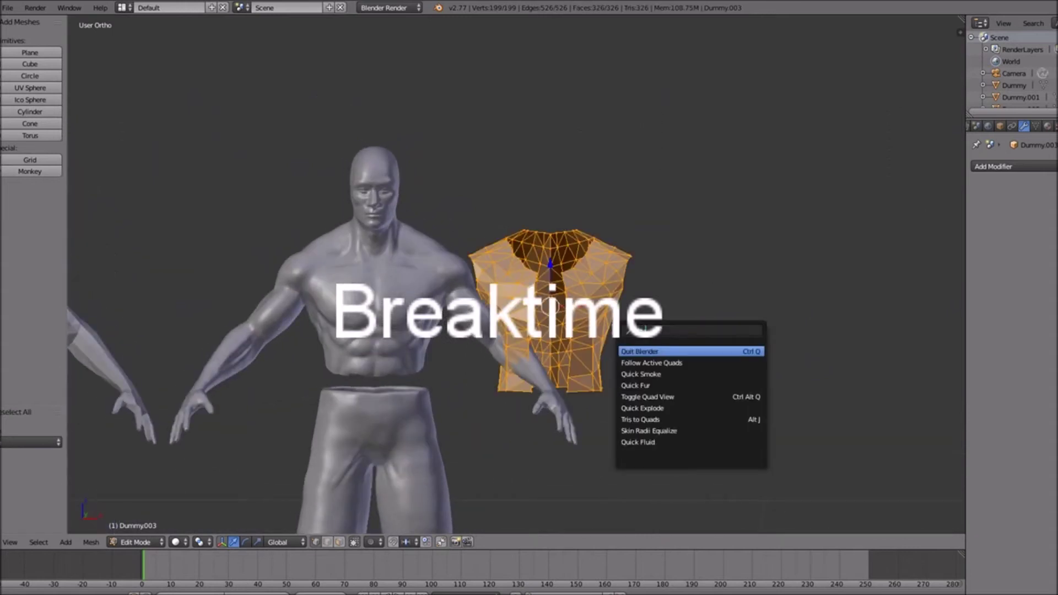
left_click(667, 375)
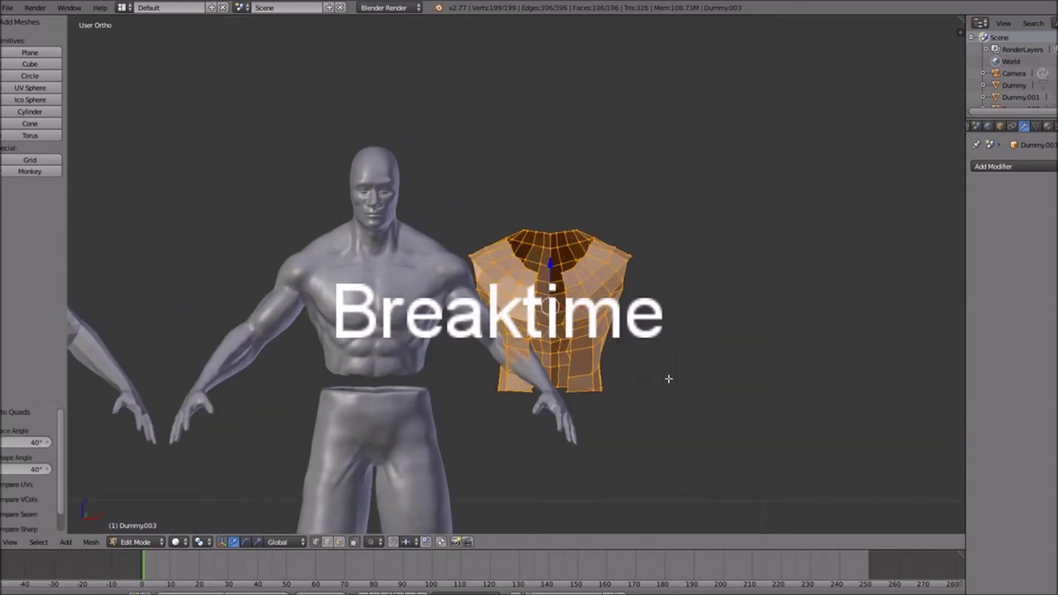
Return to Object Mode and move the torso piece -0.5 units along X onto the sculpted figure.
key("Tab")
key("KP_1")
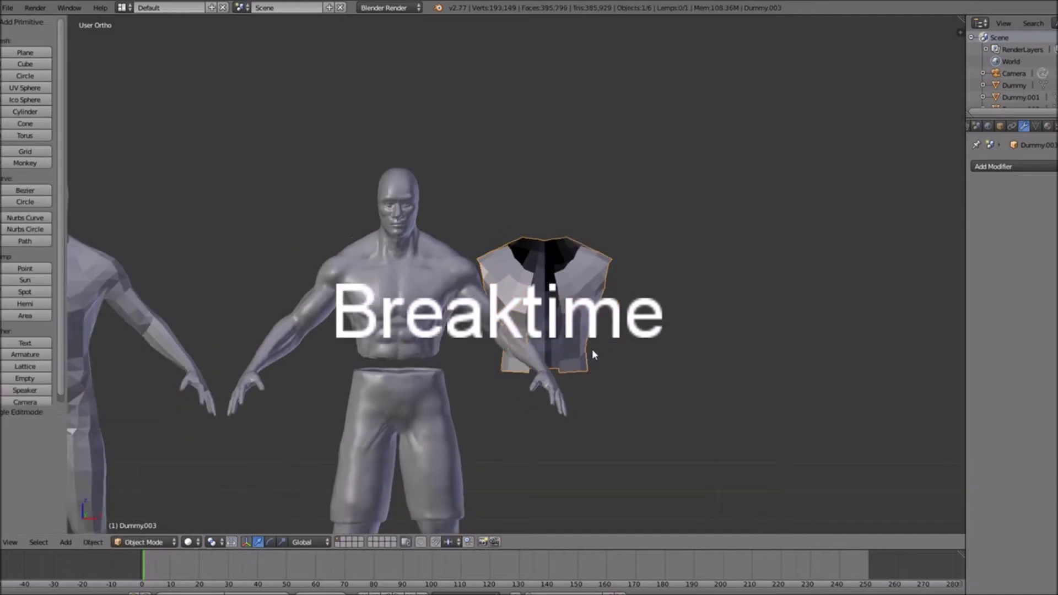
scroll(584, 360, "down", 3)
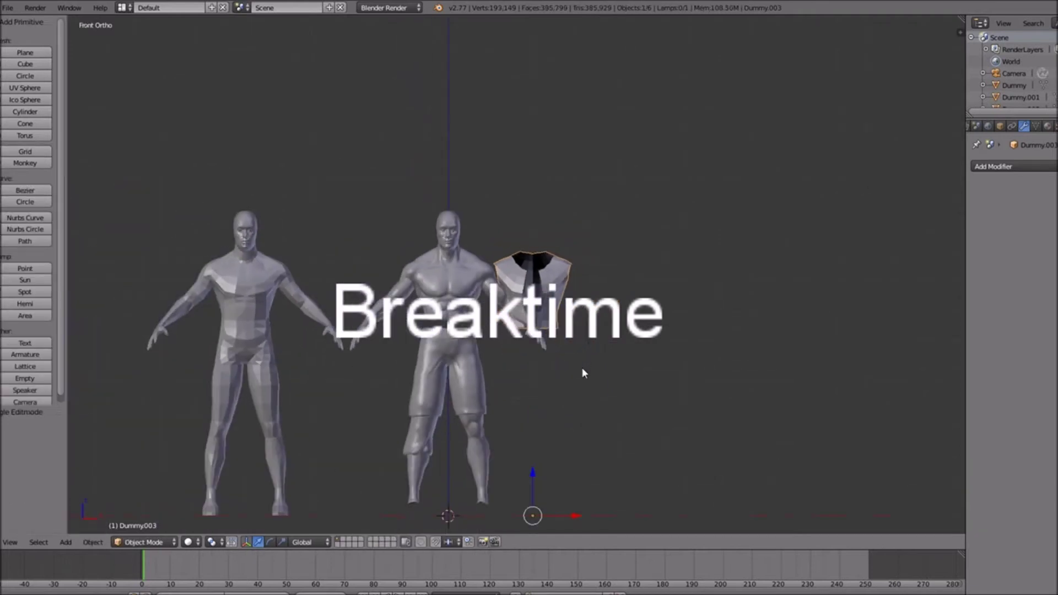
key("g")
key("x")
left_click(486, 513)
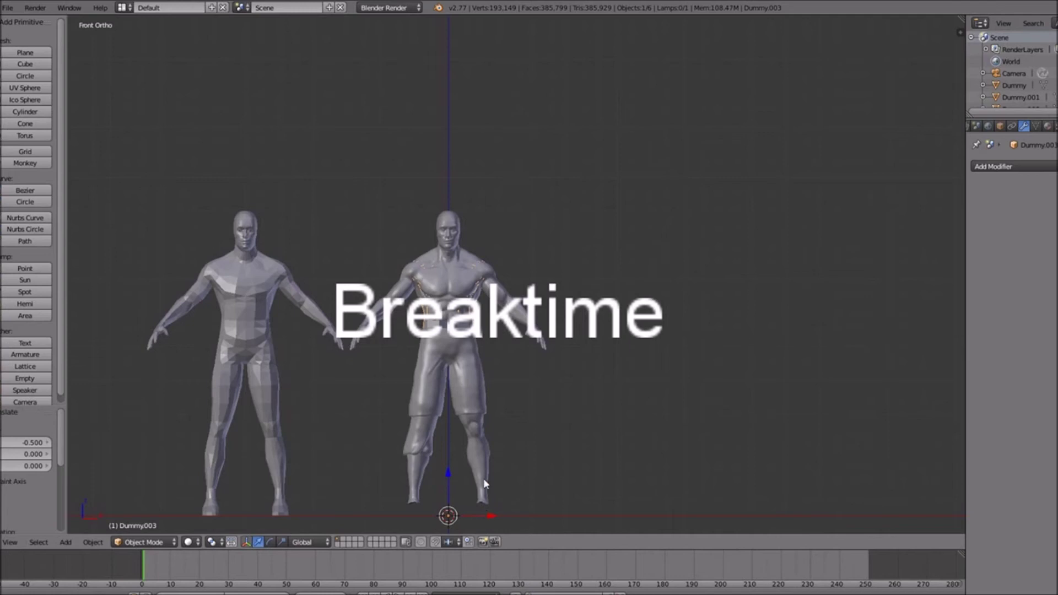
scroll(478, 370, "up", 5)
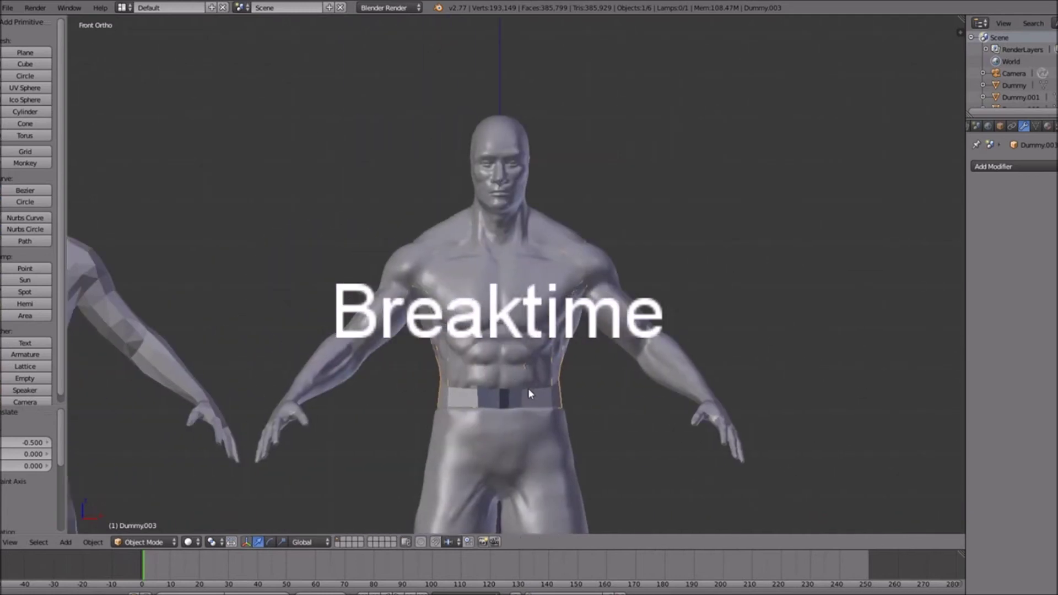
scroll(528, 388, "up", 3)
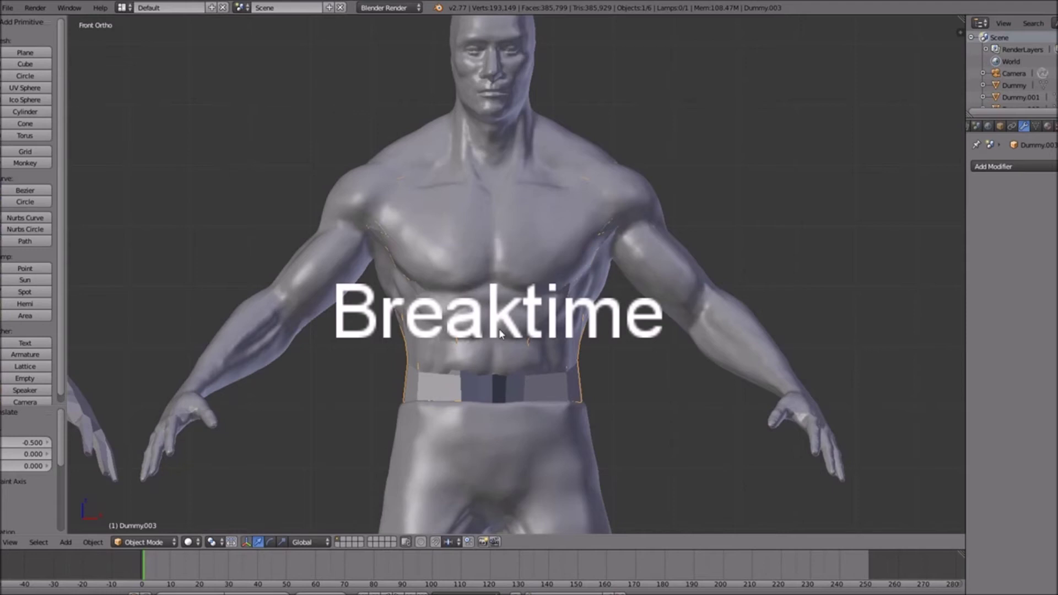
In Edit Mode, move the torso piece's entire mesh 0.7 units along X, clear of the sculpted figure.
key("Tab")
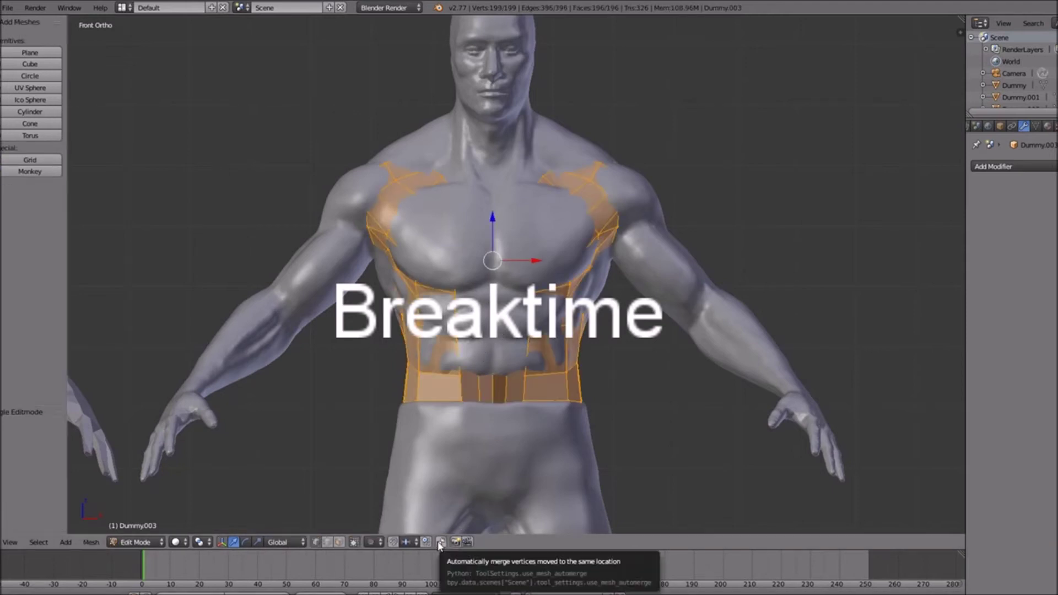
scroll(487, 215, "down", 3)
left_click_drag(545, 266, 790, 260, "ctrl")
scroll(760, 269, "up", 5, "ctrl")
Delete the vertices of the torso half nearer the sculpted figure, using wireframe shading to reach the back.
key("a")
key("z")
key("b")
left_click_drag(651, 176, 580, 362)
key("x")
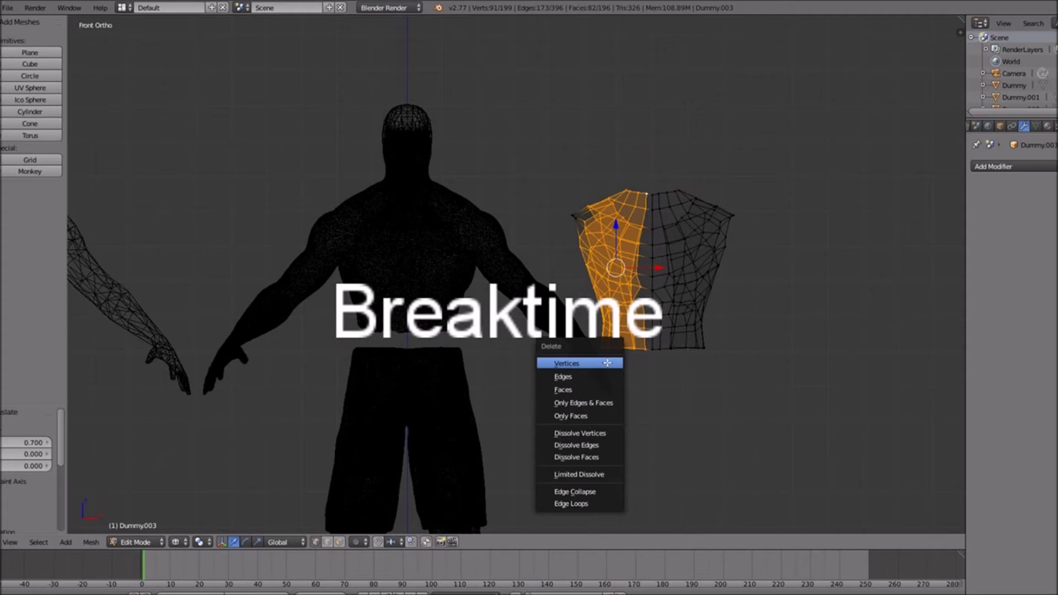
left_click(592, 364)
Delete the stray vertices left at the removed shoulder, restore solid shading and return to Object Mode.
right_click(576, 218)
key("b")
key("Escape")
key("x")
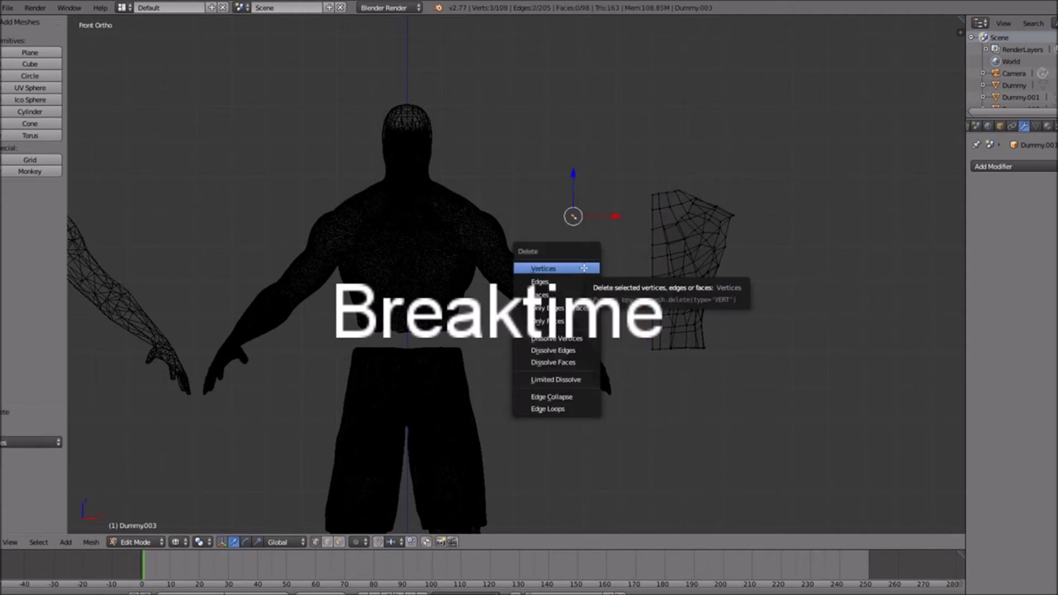
left_click(595, 268)
key("z")
key("Tab")
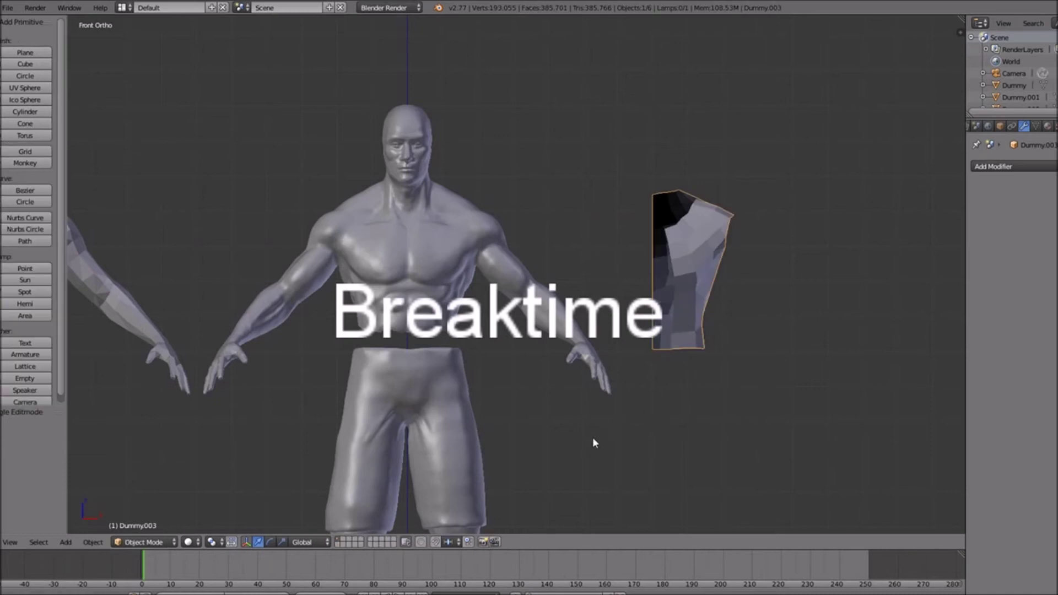
In Edit Mode, move the remaining half of the mesh -0.7 units along X back onto the sculpted figure.
scroll(593, 439, "down", 4)
key("Tab")
key("a")
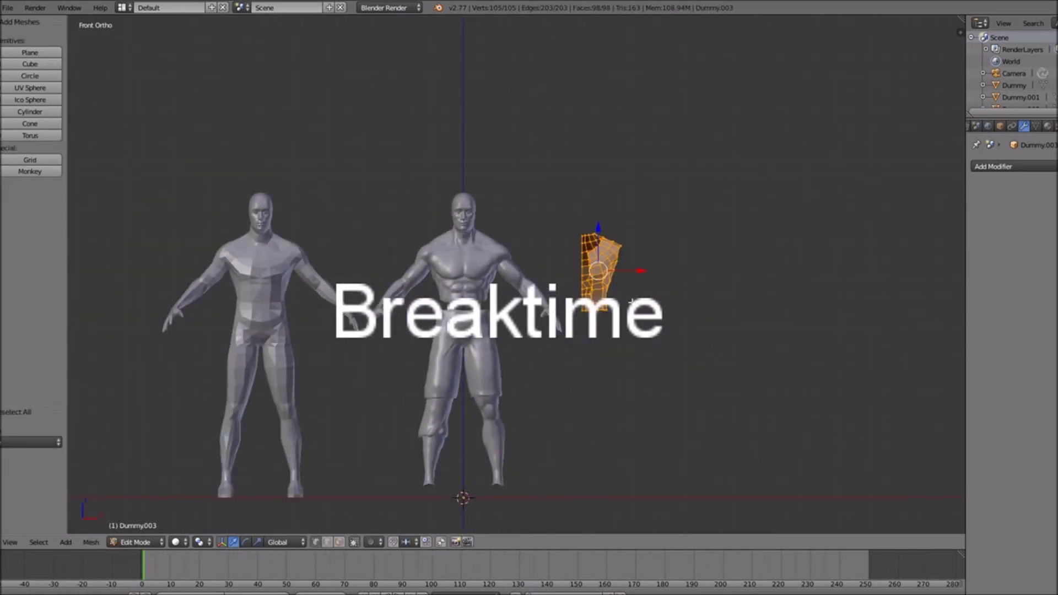
left_click_drag(644, 270, 532, 275, "ctrl")
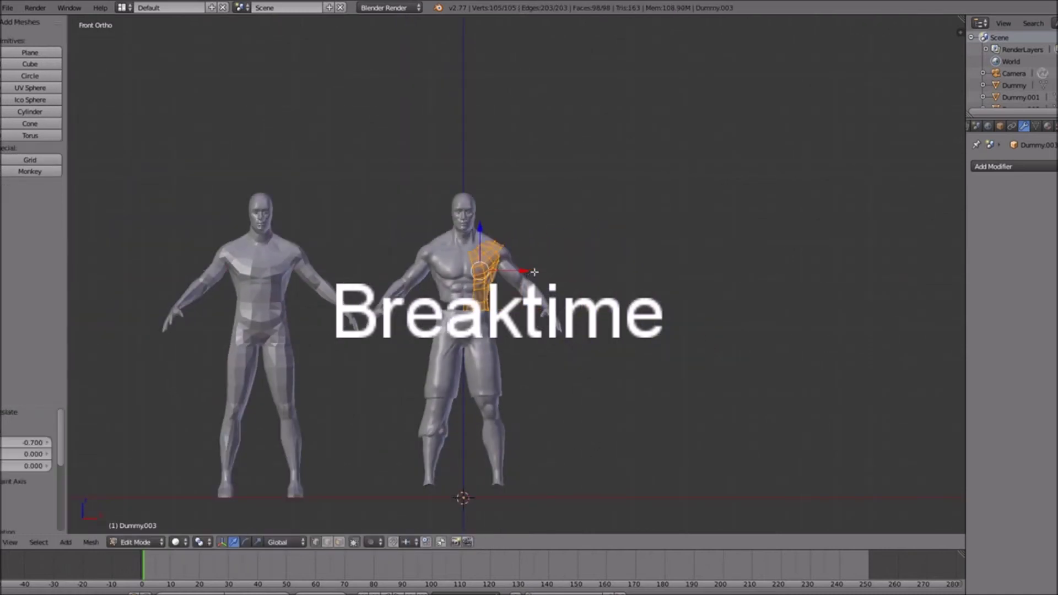
Add a Mirror modifier on the X axis to the half torso.
scroll(537, 276, "down", 5, "ctrl")
scroll(576, 298, "up", 7)
scroll(658, 333, "up", 2, "shift")
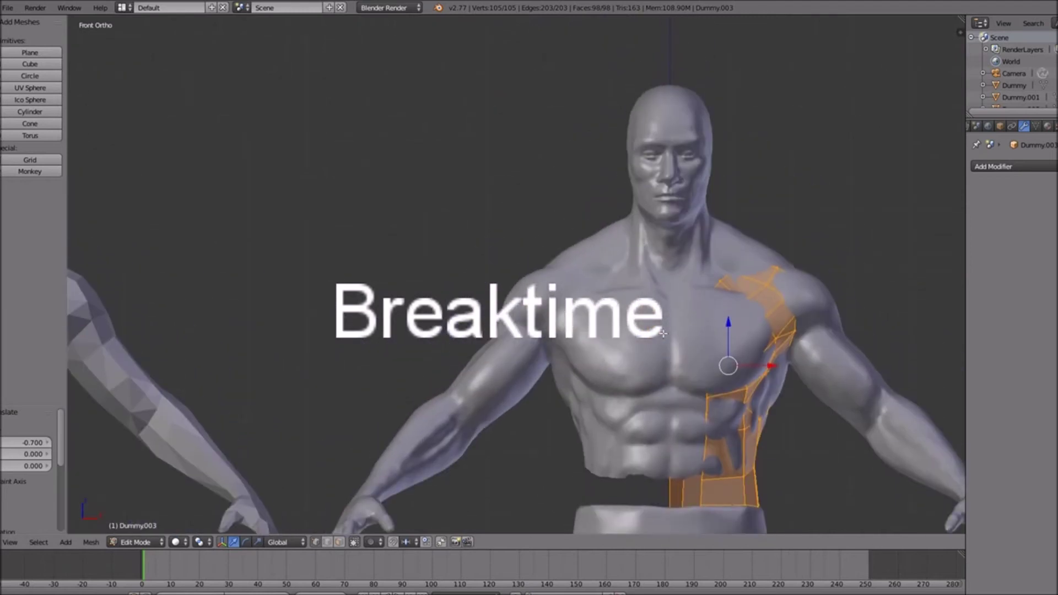
scroll(658, 334, "up", 7, "ctrl")
left_click(1029, 169)
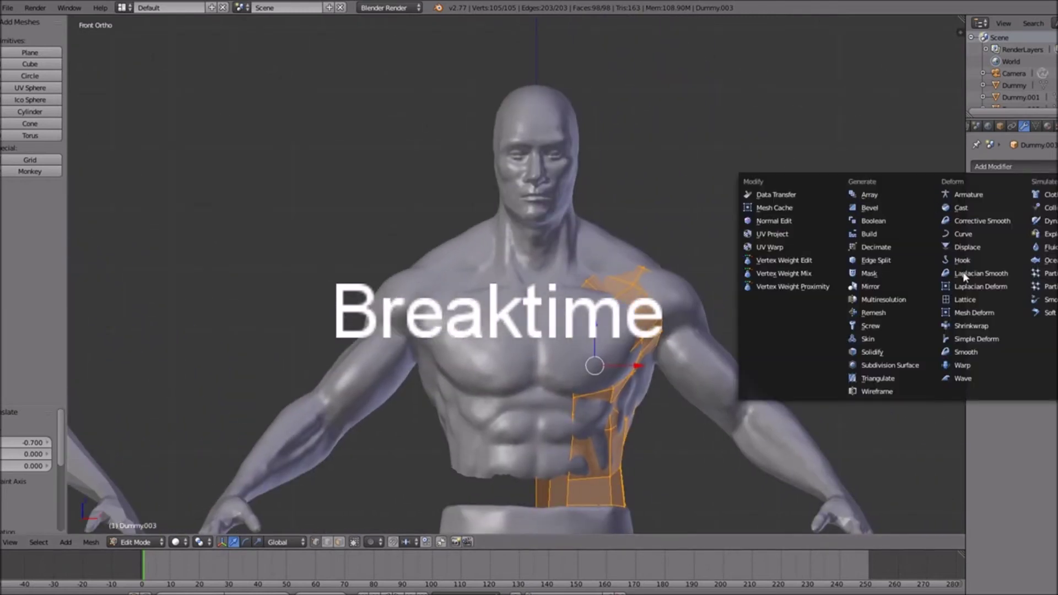
left_click(874, 286)
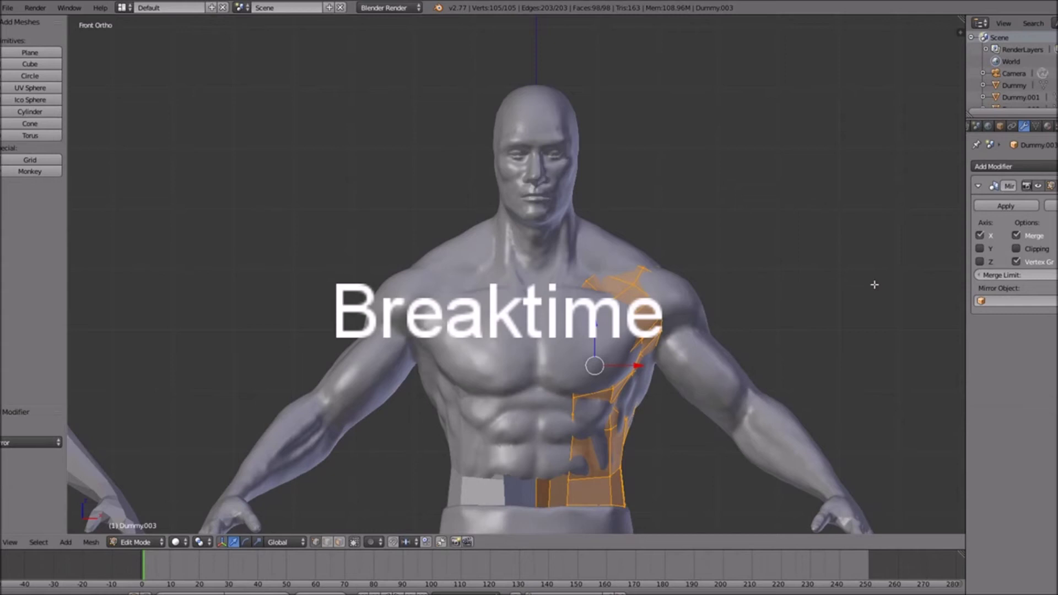
scroll(469, 374, "down", 4, "shift")
scroll(480, 363, "down", 2, "shift")
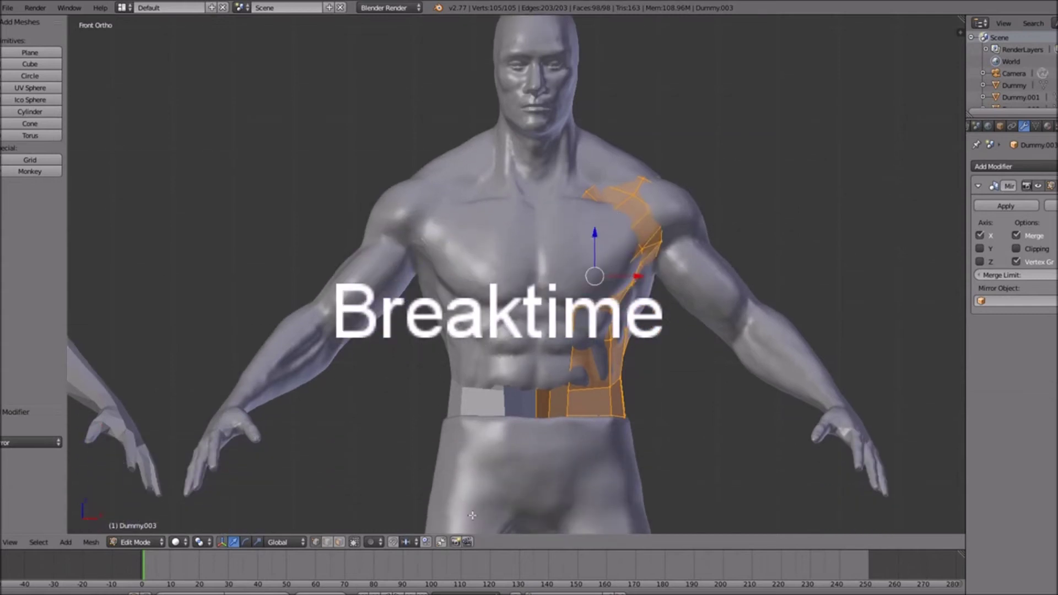
Turn on snapping to faces with the Closest snap target.
left_click(390, 542)
left_click(407, 542)
left_click(452, 487)
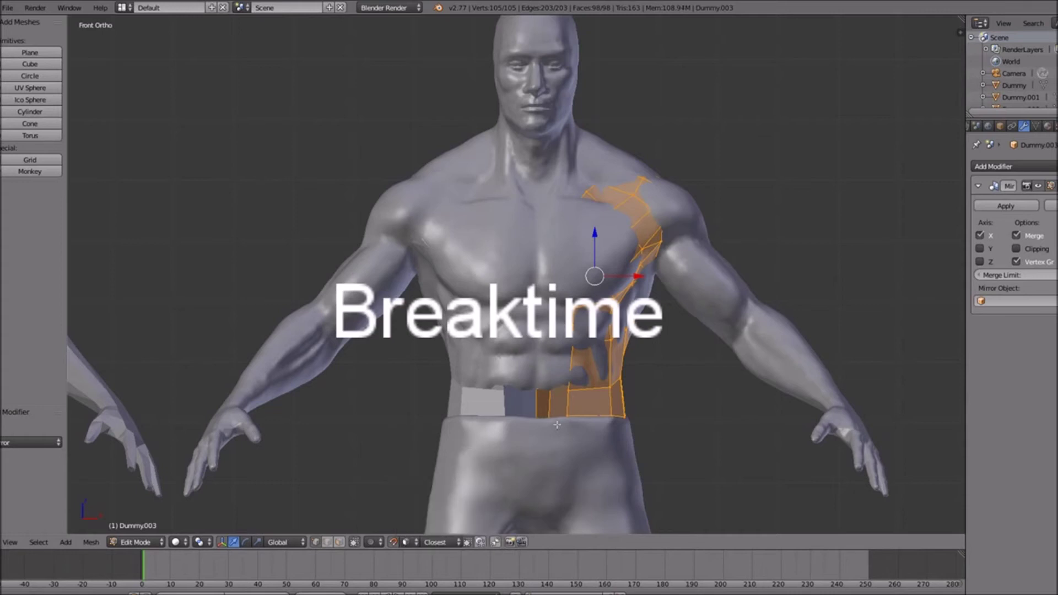
Snap the two lowest abdominal vertices of the garment's front opening edge onto the body surface.
scroll(531, 439, "up", 4)
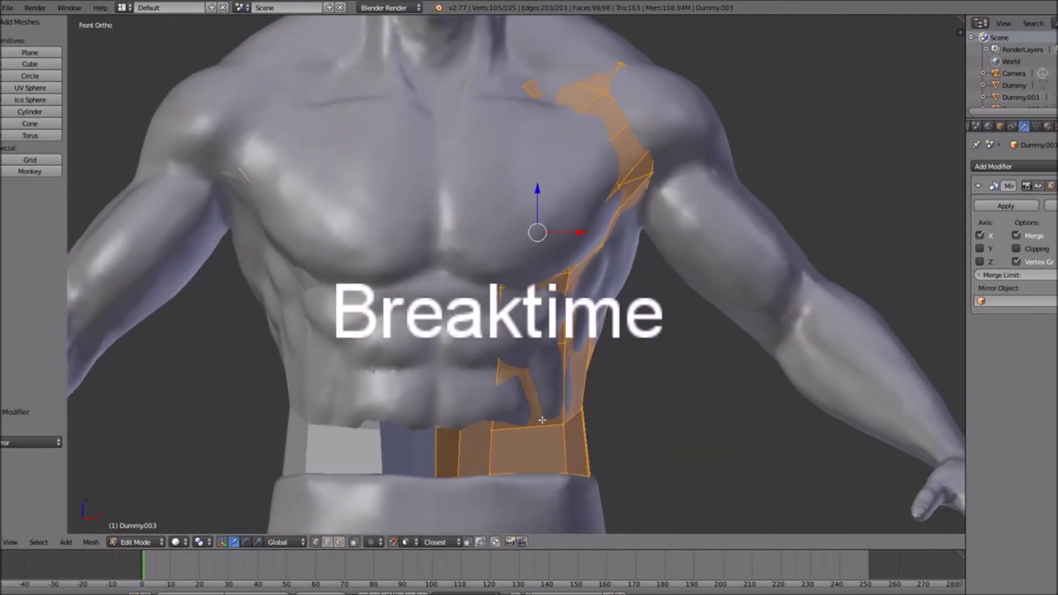
scroll(542, 420, "down", 2, "shift")
right_click(494, 397)
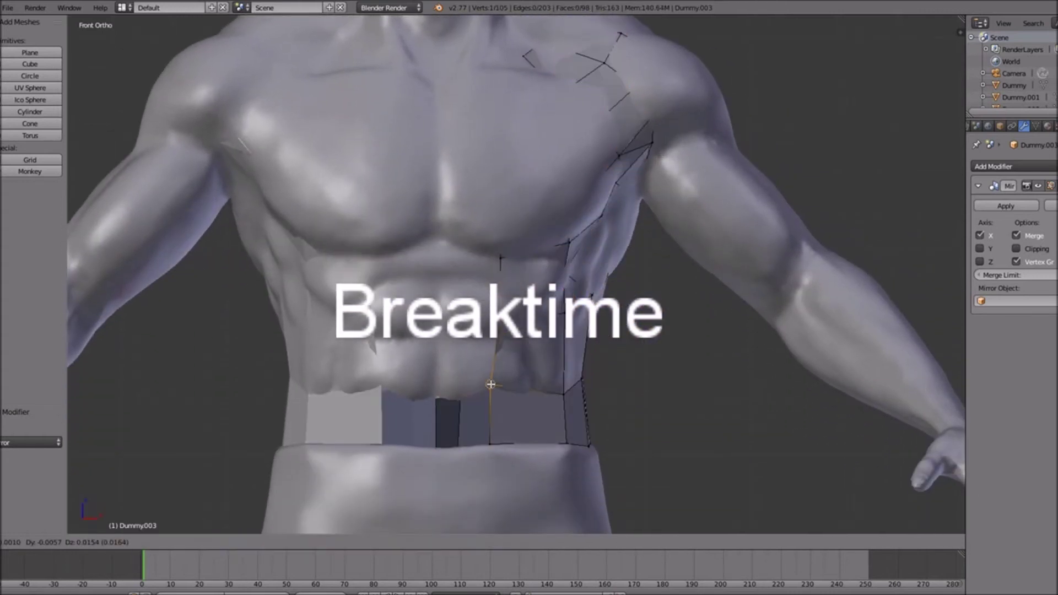
key("g")
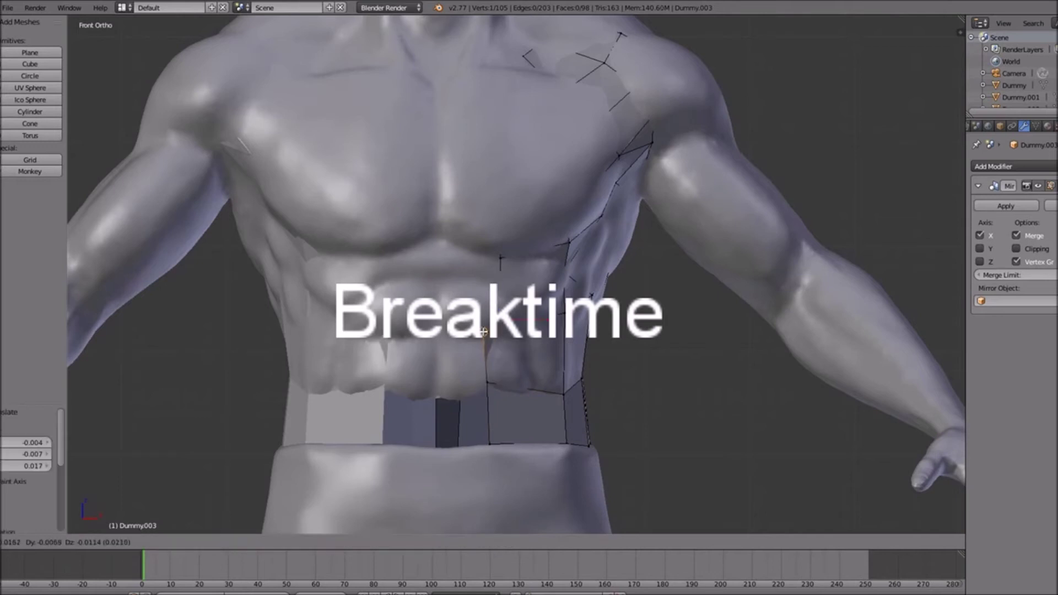
left_click(476, 333)
Snap the upper-abdomen vertices of the front opening edge onto the body, up to just below the chest muscle.
right_click(501, 254)
key("g")
right_click(482, 261)
key("g")
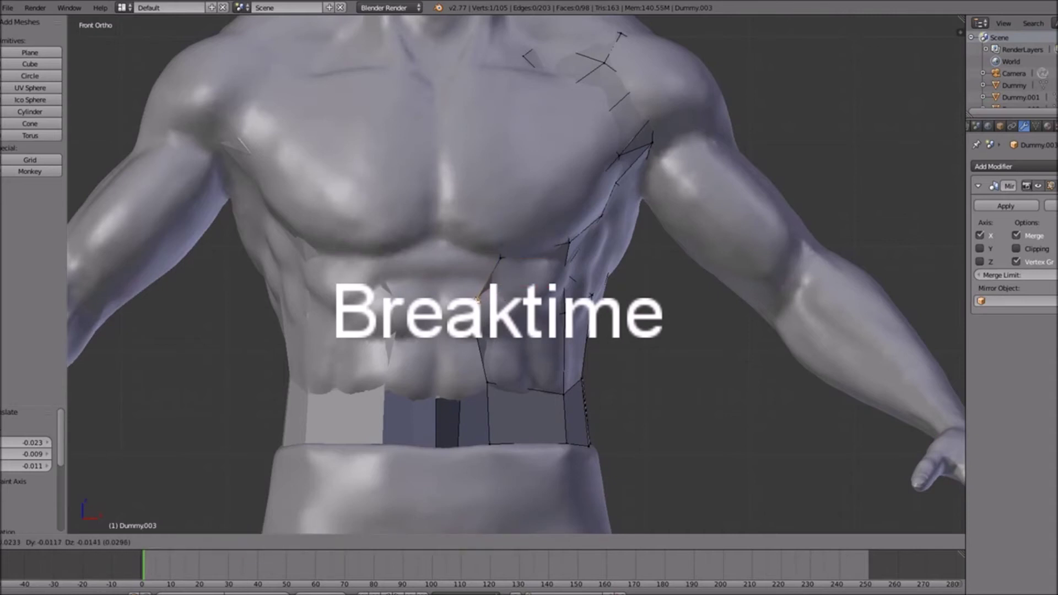
left_click(474, 301)
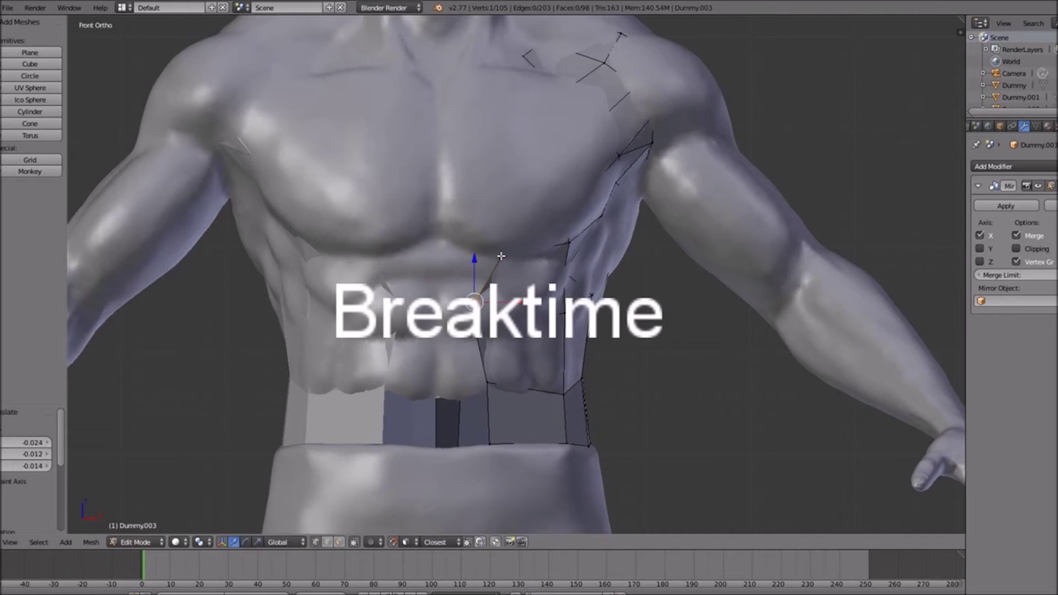
key("g")
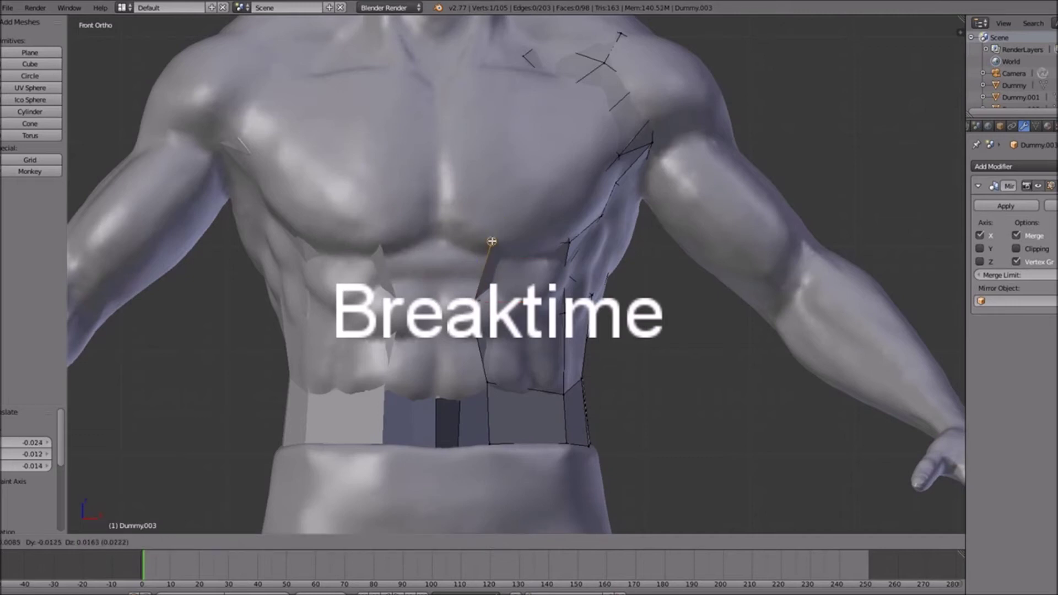
left_click(485, 224)
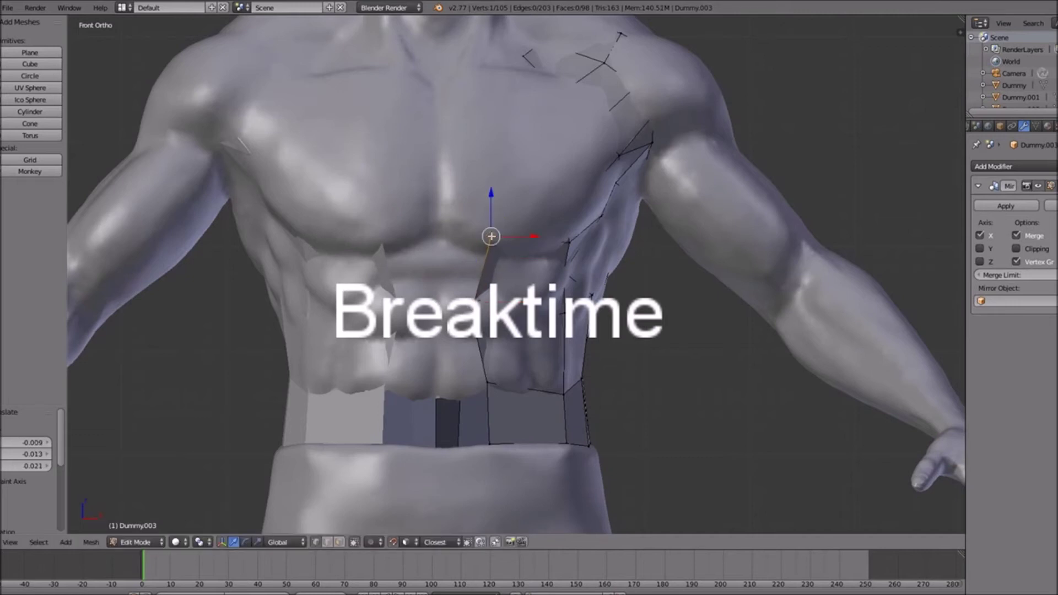
Snap the front opening edge's lower-chest vertex onto the body surface beside the sternum.
key("g")
left_click(497, 199)
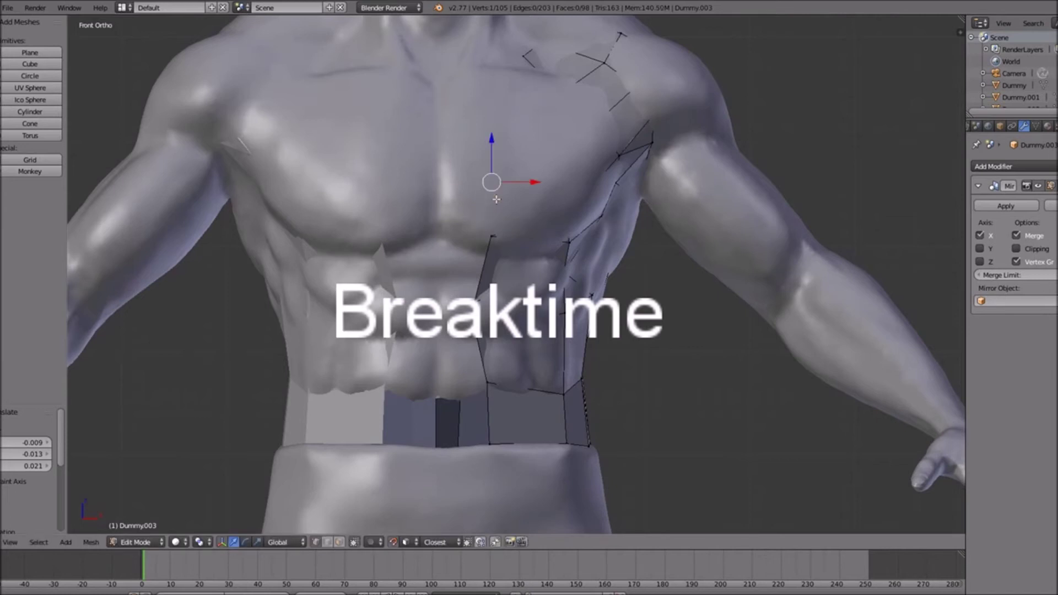
key("g")
right_click(498, 209)
key("z")
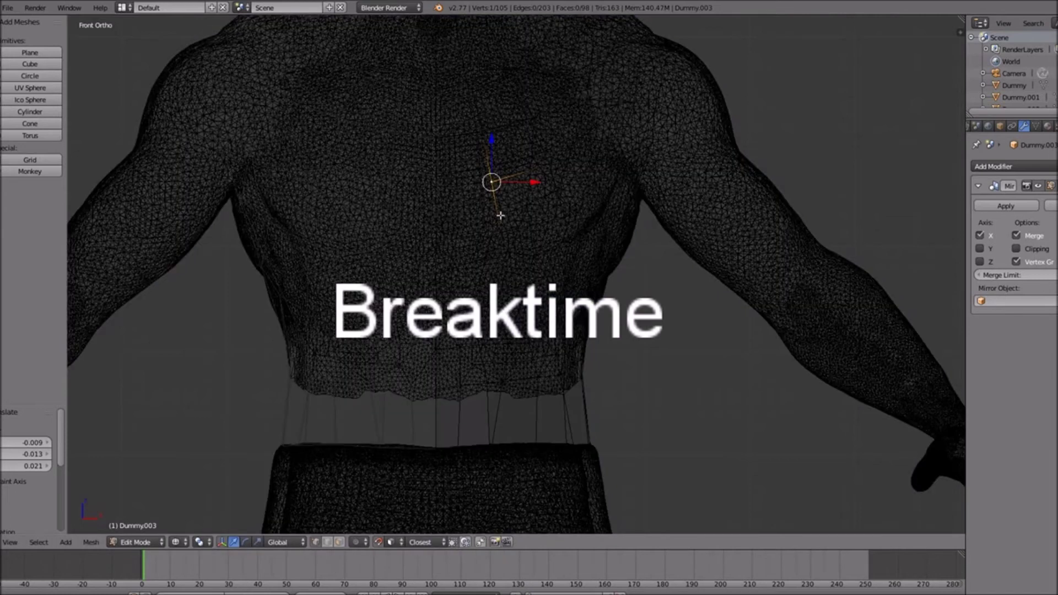
key("z")
key("g")
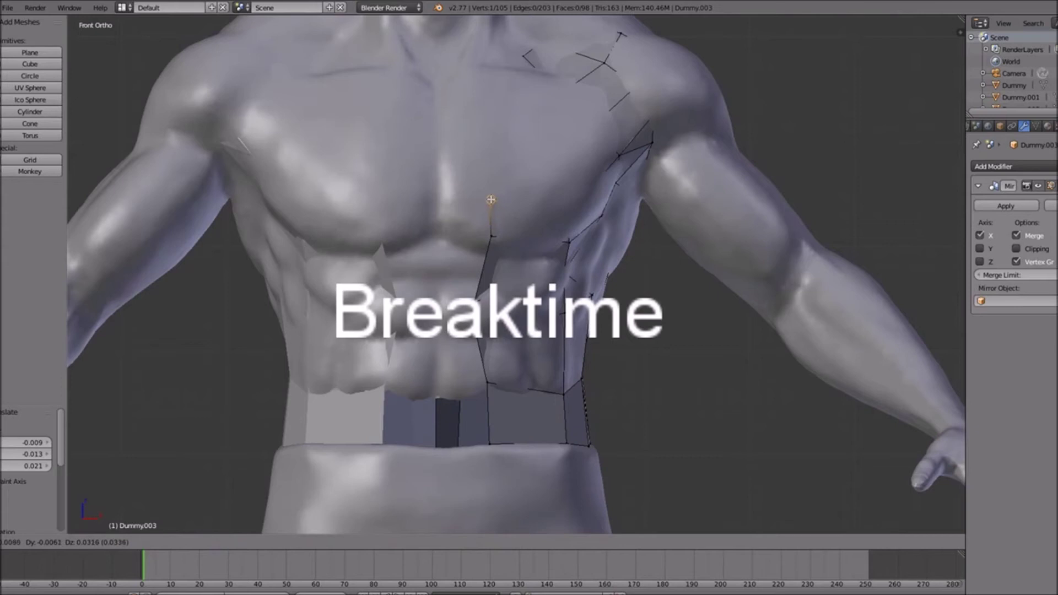
left_click(477, 197)
Snap the next front-edge vertex up the sternum onto the mid-chest surface.
middle_click_drag(477, 197, 492, 314, "shift")
key("z")
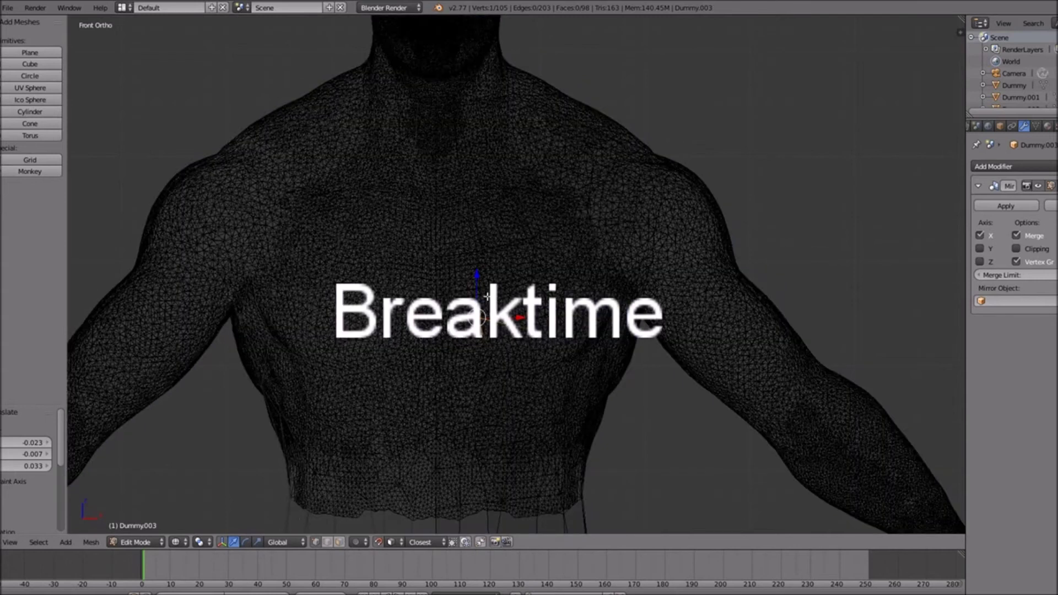
right_click(490, 299)
key("z")
key("g")
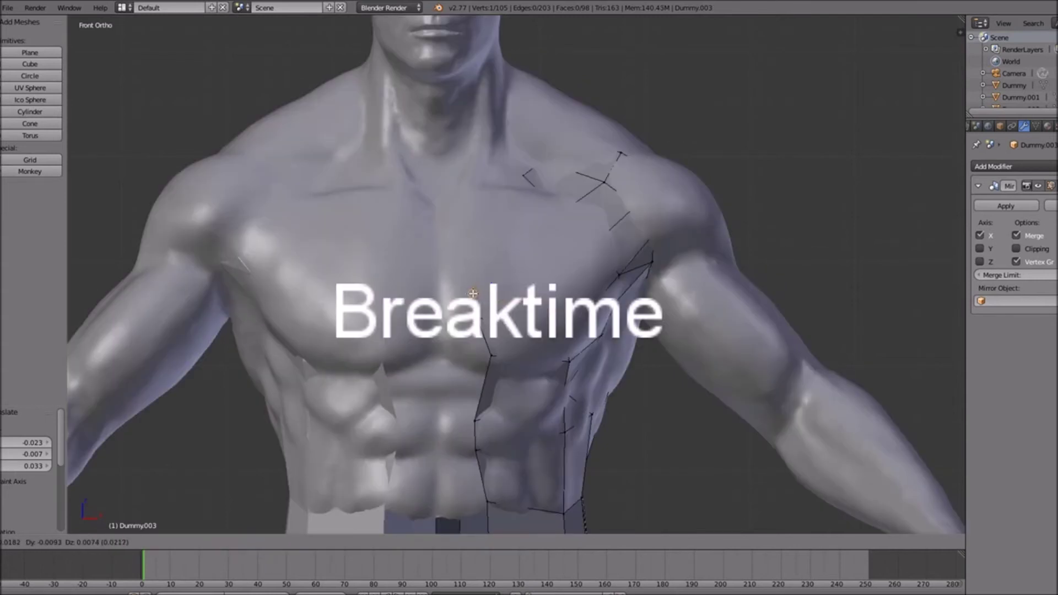
left_click(475, 293)
Pull the hidden upper-chest vertex of the front edge onto the body and shift it slightly outward from the sternum.
key("z")
key("z")
key("z")
right_click(484, 254)
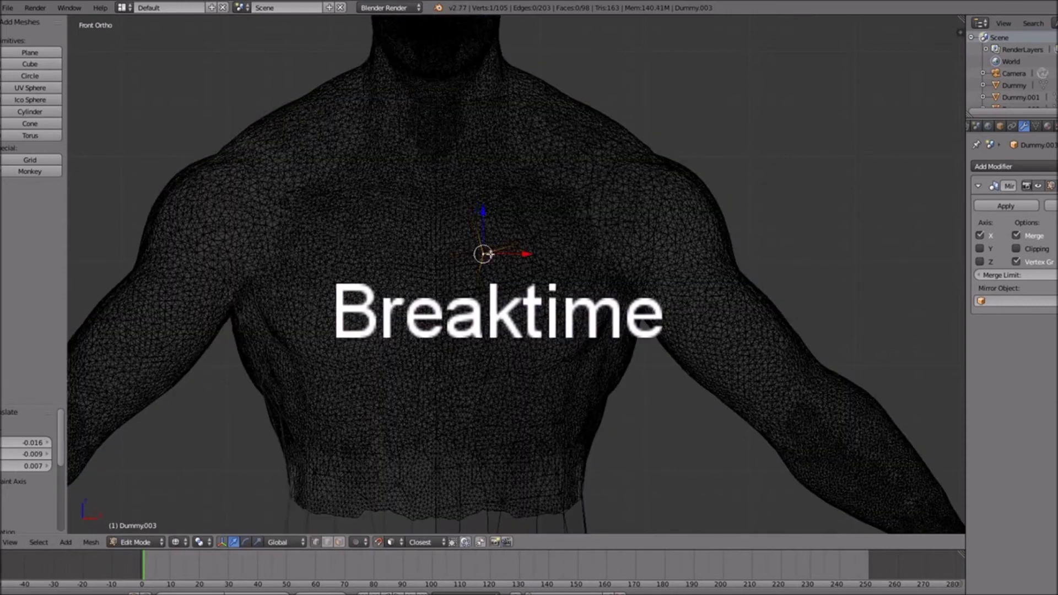
key("z")
middle_click_drag(485, 281, 512, 296)
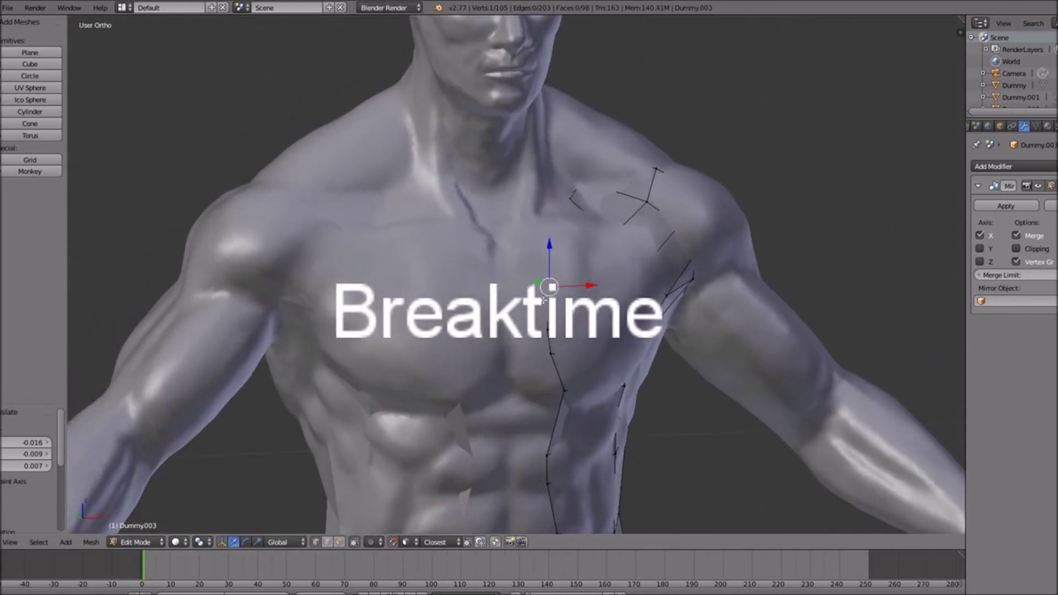
key("g")
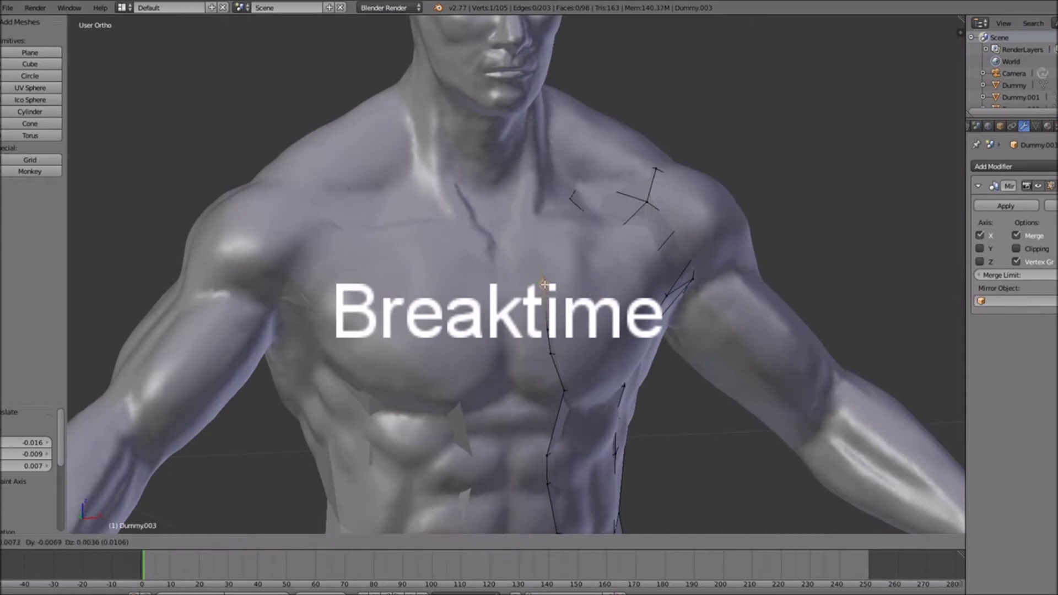
left_click(544, 284)
key("KP_1")
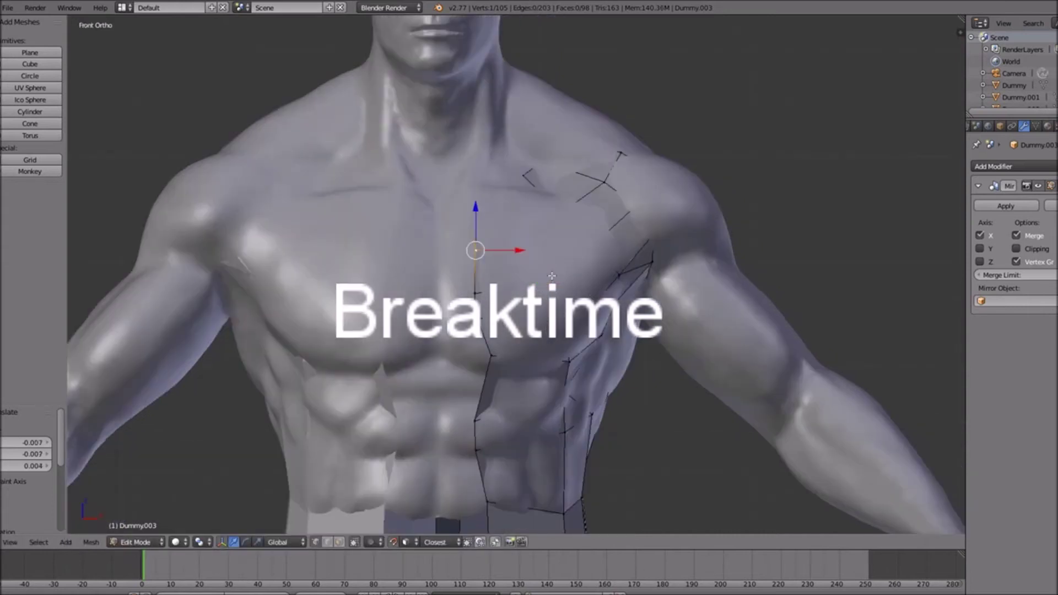
key("g")
left_click(485, 251)
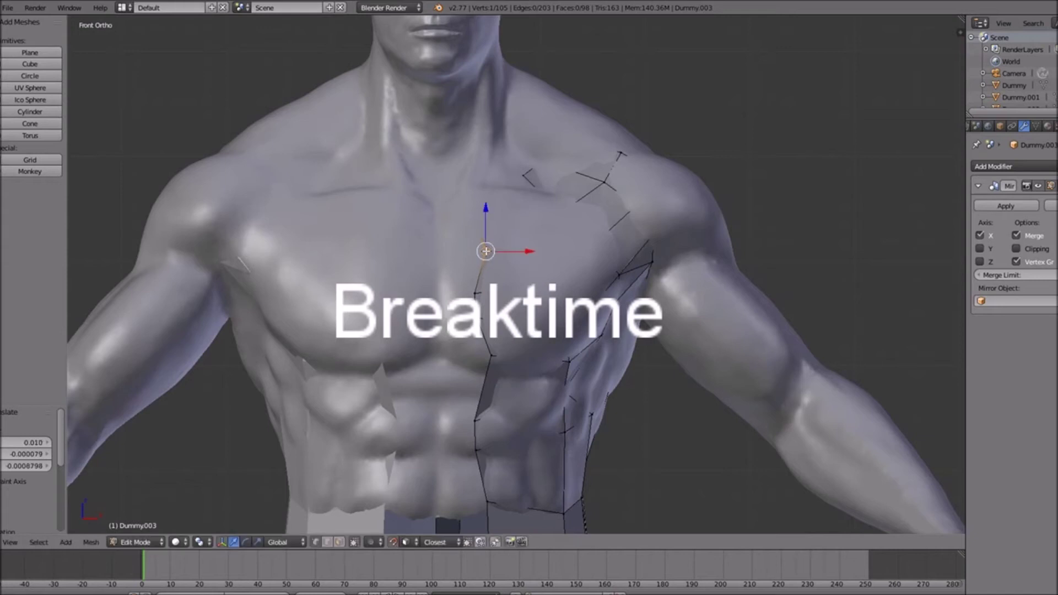
Snap the front-edge vertex below the collarbone onto the chest, undoing misplaced moves.
key("ctrl+z")
key("g")
left_click(481, 210)
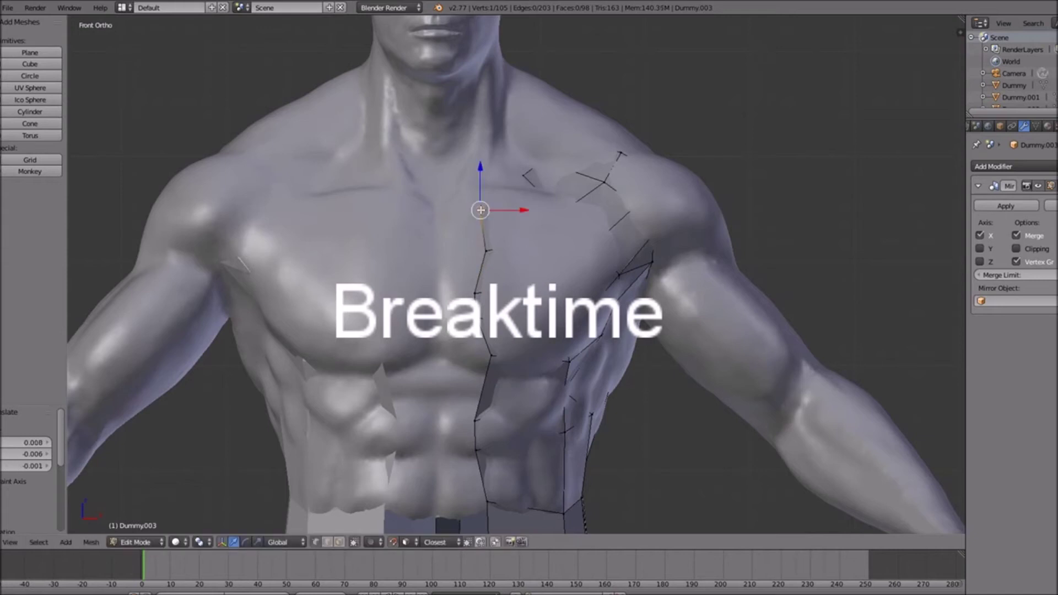
key("ctrl+z")
key("g")
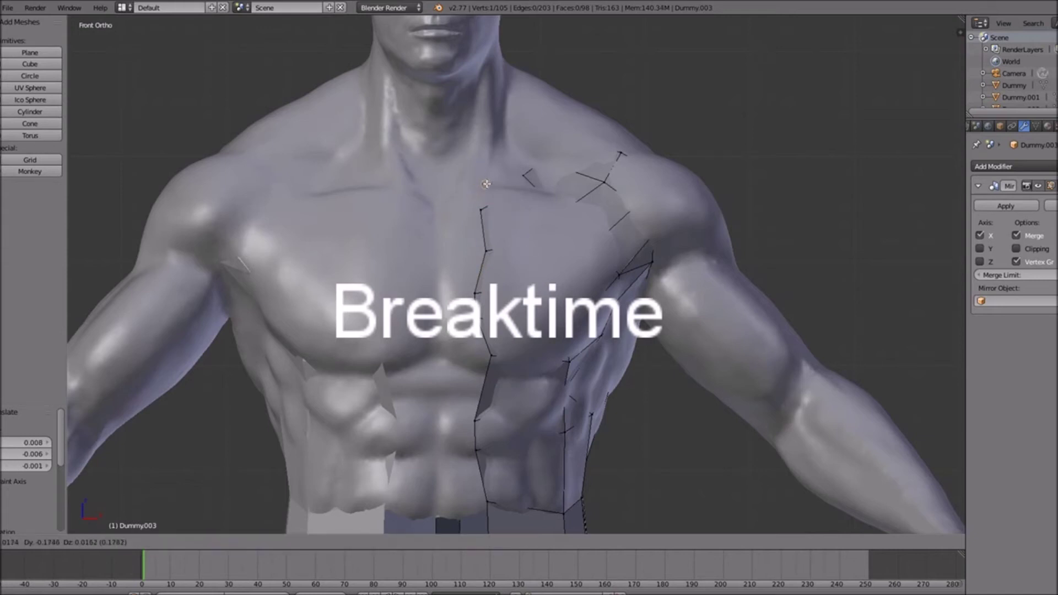
left_click(483, 194)
key("ctrl+z")
key("g")
left_click(483, 211)
right_click(523, 186)
key("g")
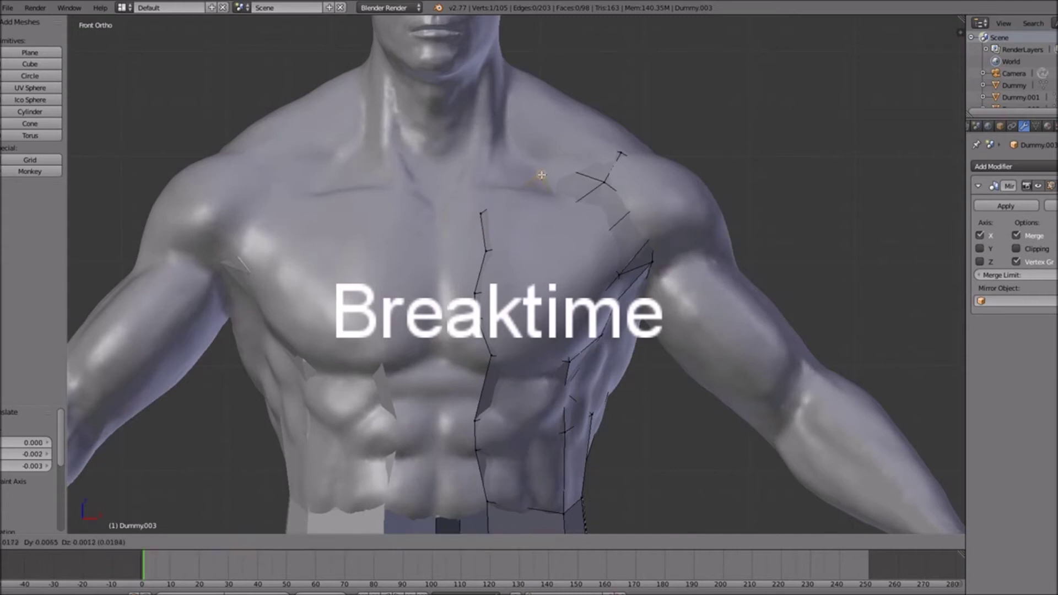
right_click(542, 175)
Snap the garment's neckline vertex at the inner collarbone onto the body surface.
right_click(510, 192)
key("g")
right_click(518, 200)
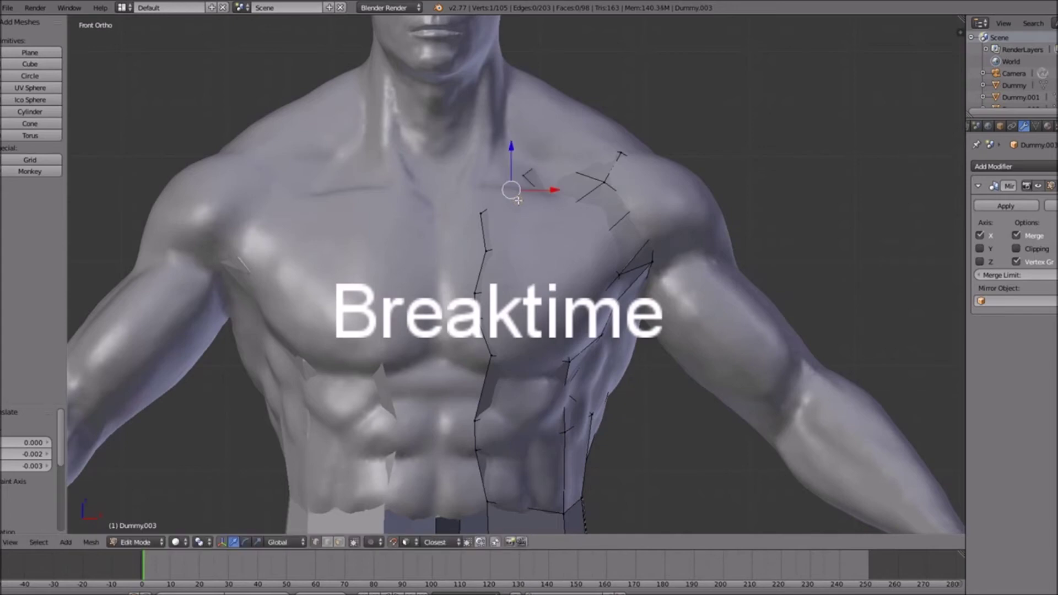
key("z")
middle_click_drag(517, 201, 538, 237)
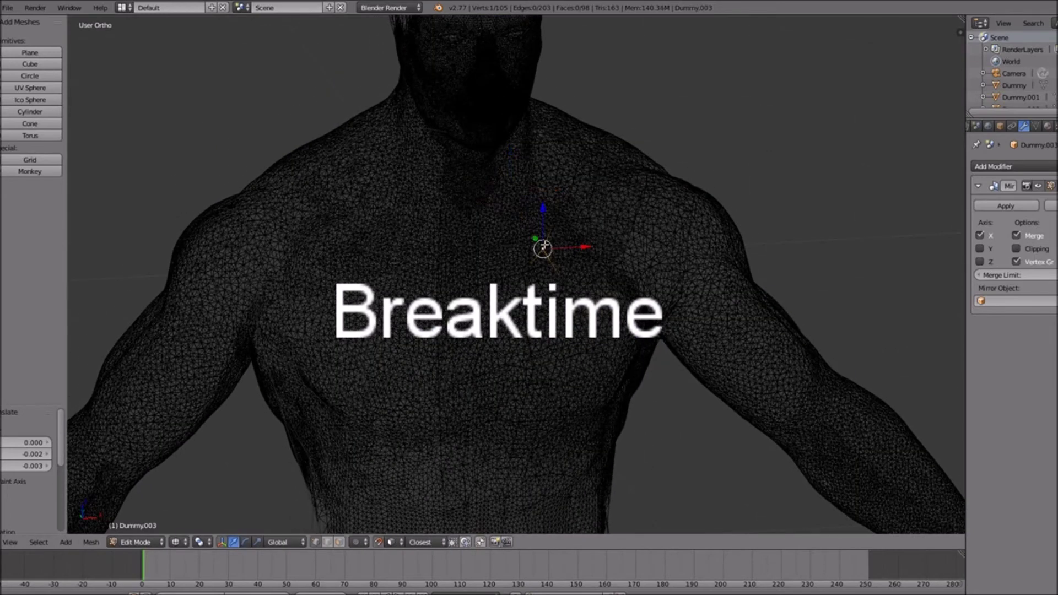
key("z")
key("KP_1")
key("g")
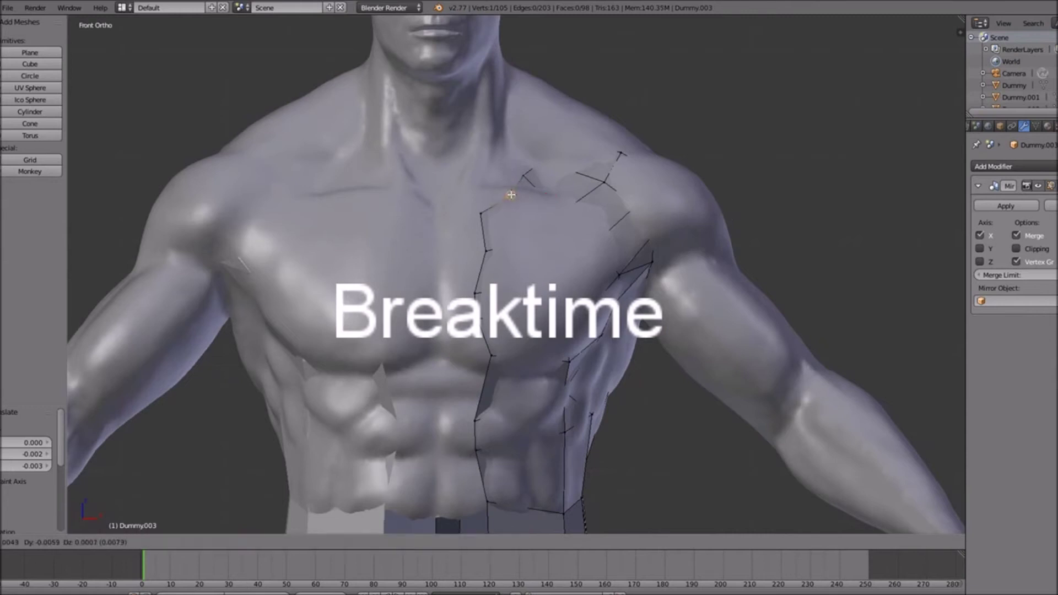
left_click(512, 194)
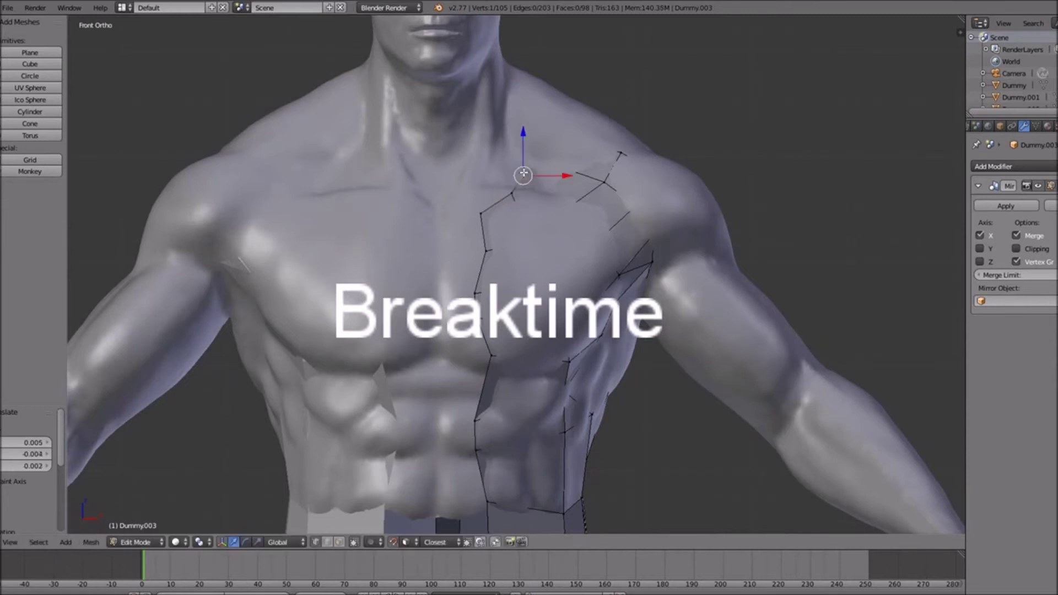
Snap the two neckline vertices above the collarbone onto the body surface.
key("g")
left_click(526, 171)
key("g")
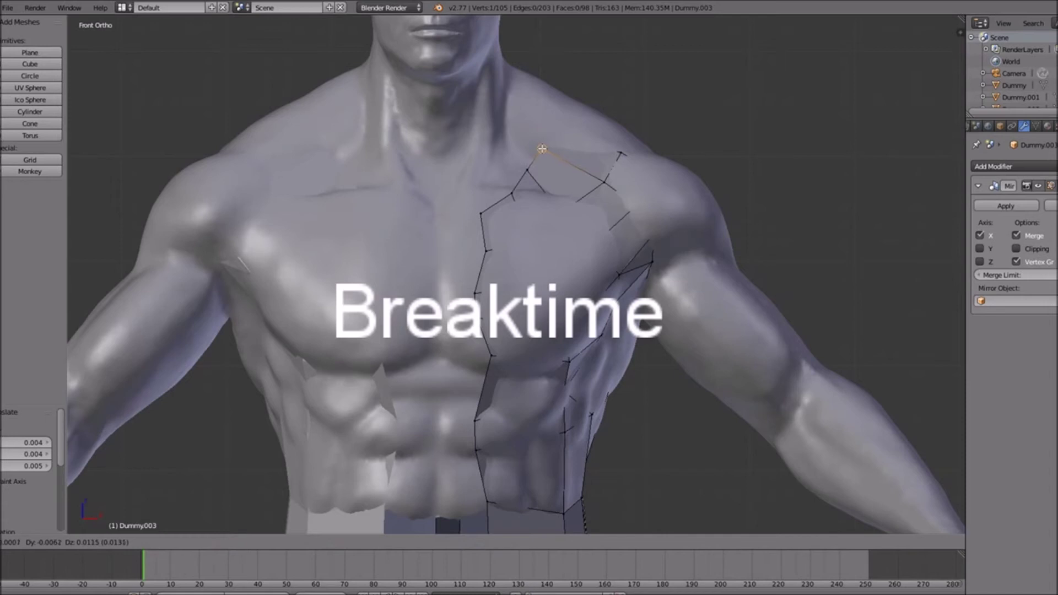
left_click(542, 149)
Snap the topmost neckline vertex onto the trapezius between the neck and the shoulder.
key("g")
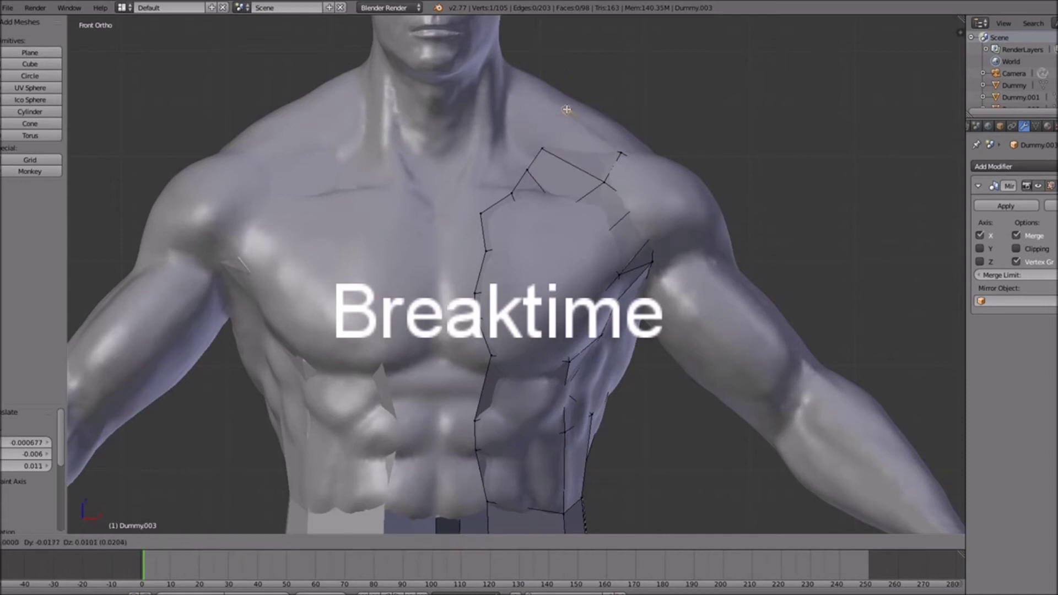
left_click(566, 115)
key("z")
key("z")
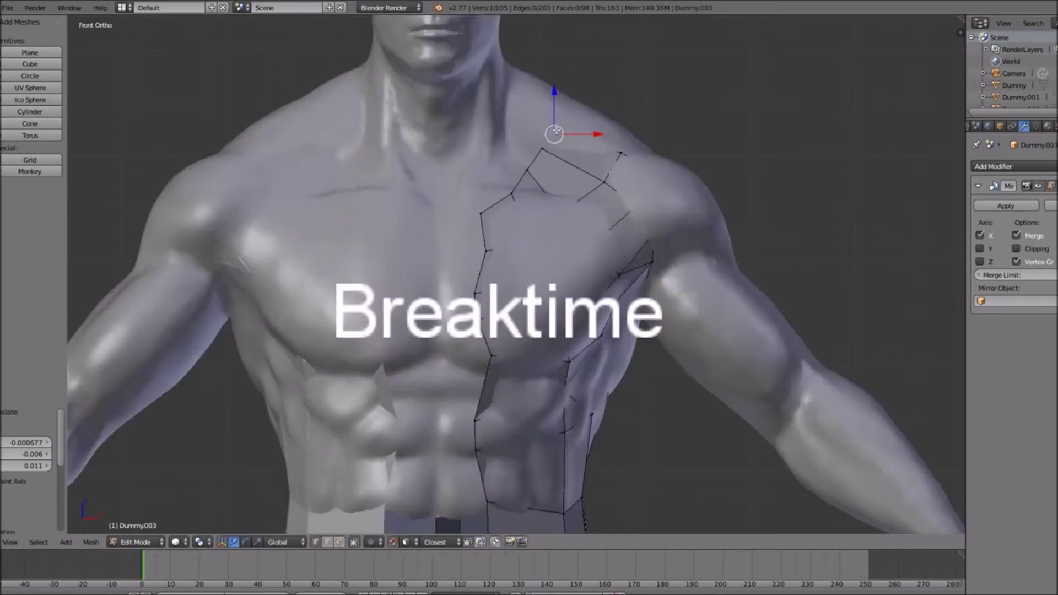
key("g")
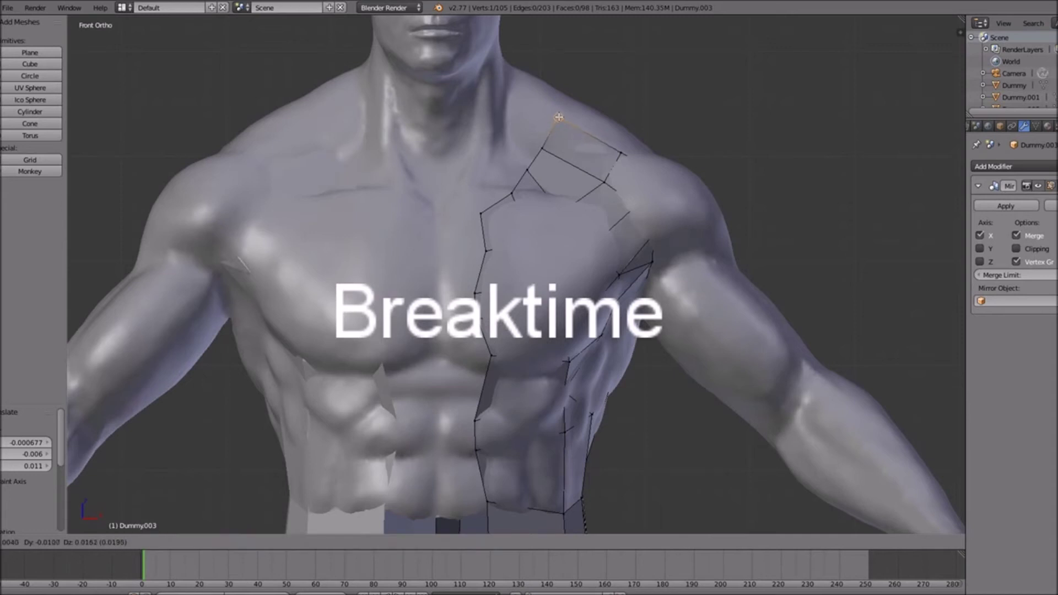
left_click(558, 117)
middle_click_drag(650, 140, 628, 152)
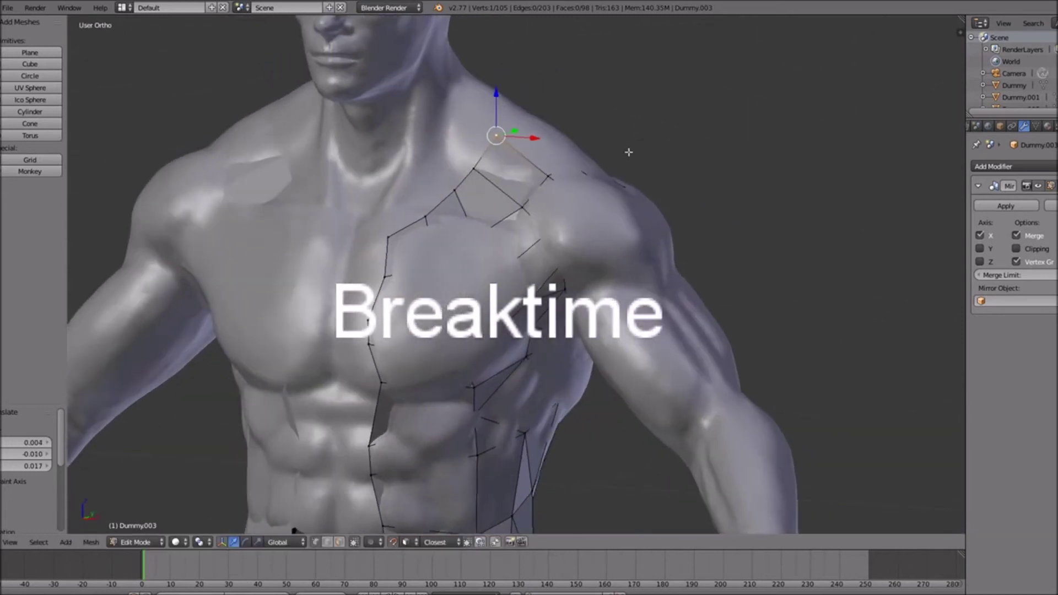
key("KP_1")
Add a centred vertical loop cut through the front panel between the opening edge and the side edge.
scroll(613, 257, "down", 6, "shift")
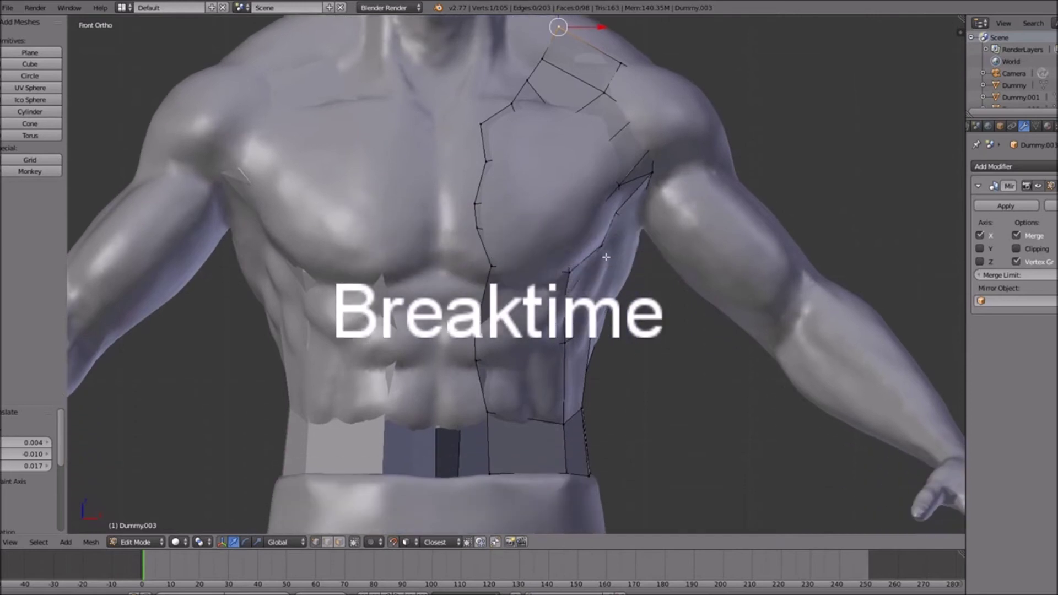
key("ctrl+r")
left_click(529, 419)
right_click(525, 419)
Snap the new loop's three abdominal vertices onto the body surface.
key("g")
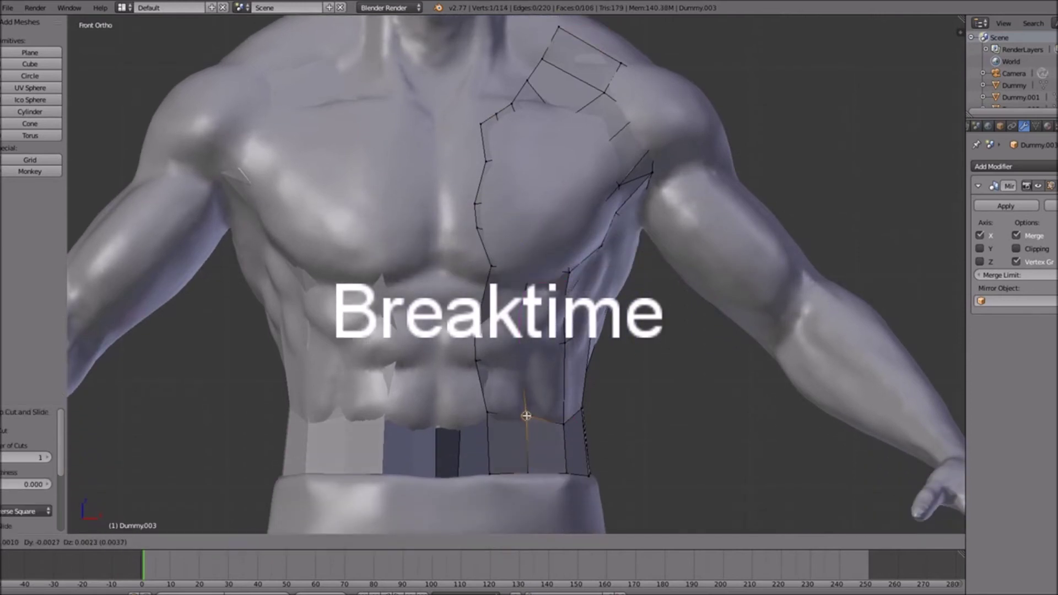
left_click(527, 412)
right_click(525, 359)
key("g")
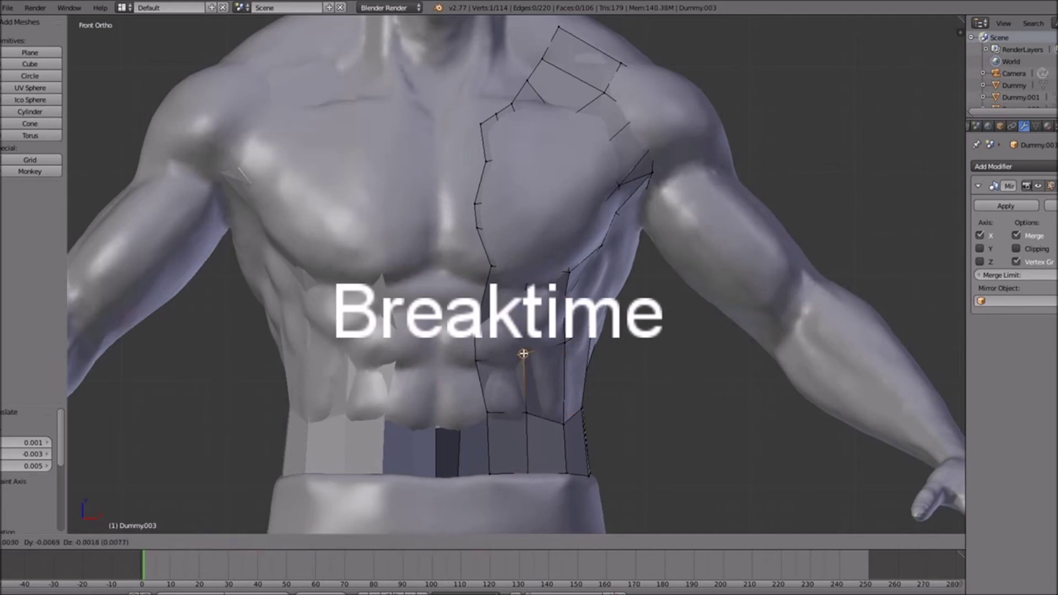
left_click(524, 355)
right_click(519, 315)
key("g")
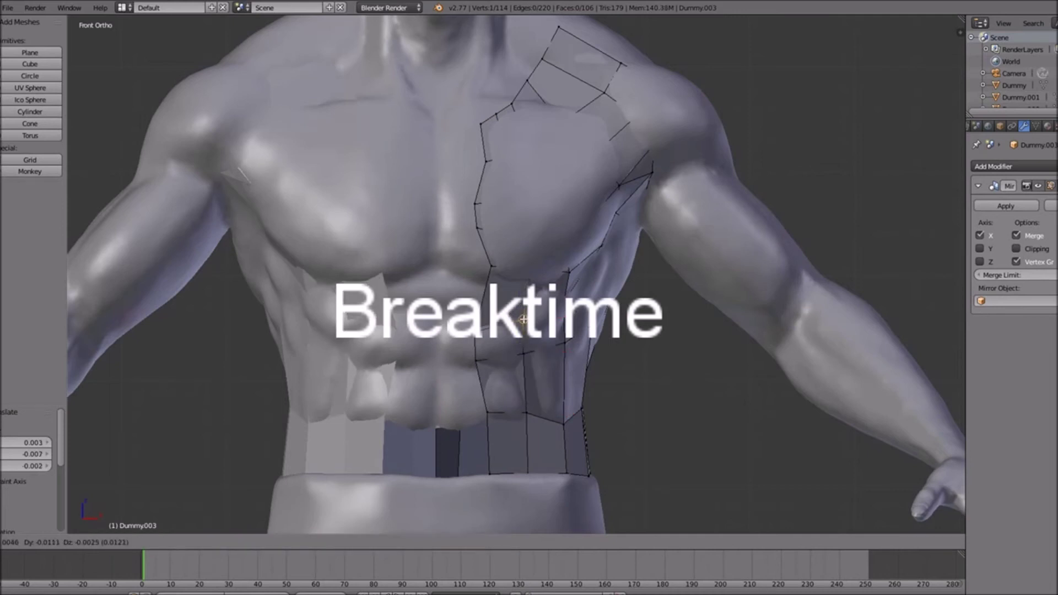
left_click(523, 318)
Snap the new loop's four chest vertices onto the body, from the chest muscle's lower edge to the upper chest.
right_click(528, 263)
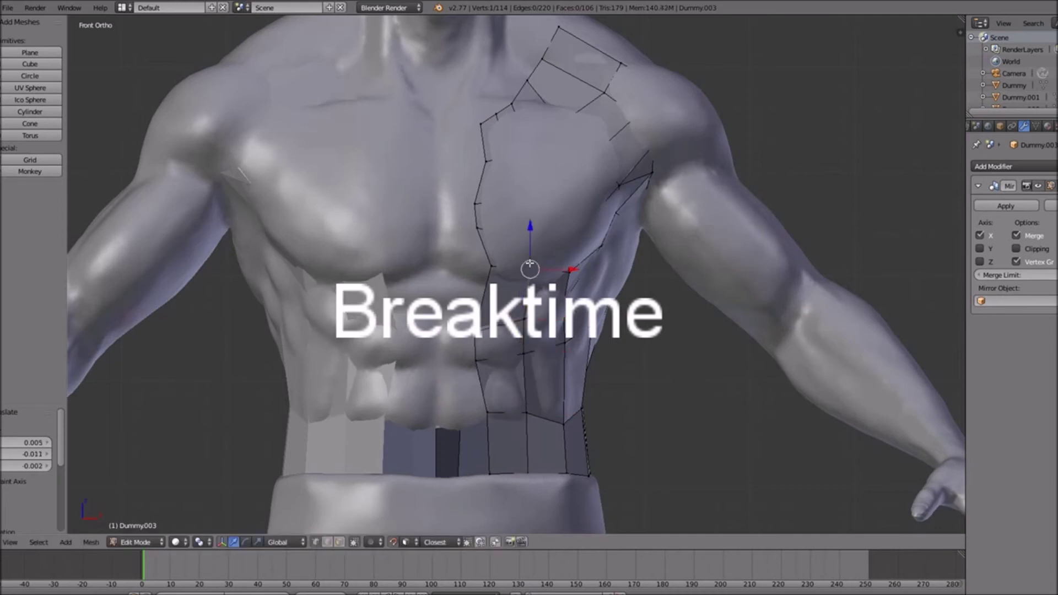
key("g")
left_click(528, 261)
right_click(526, 236)
key("g")
left_click(528, 228)
right_click(523, 194)
key("g")
left_click(523, 191)
right_click(516, 156)
key("g")
left_click(517, 155)
Snap four vertices of the next chest column onto the body, from the upper chest to just below the chest muscle.
right_click(533, 146)
key("g")
left_click(555, 144)
right_click(553, 188)
key("g")
left_click(564, 191)
right_click(563, 230)
key("g")
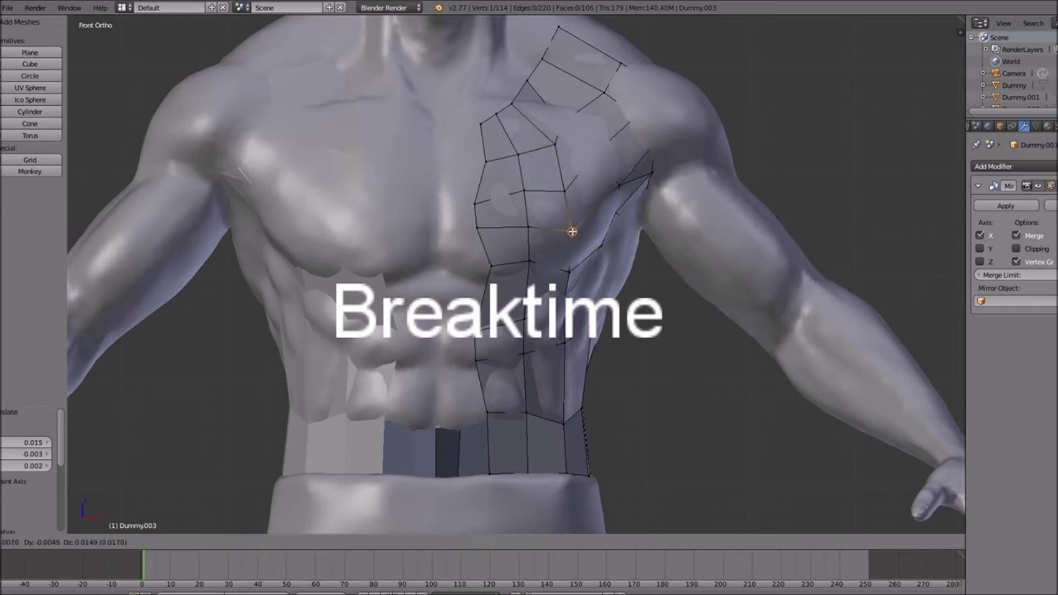
left_click(574, 236)
right_click(570, 265)
key("g")
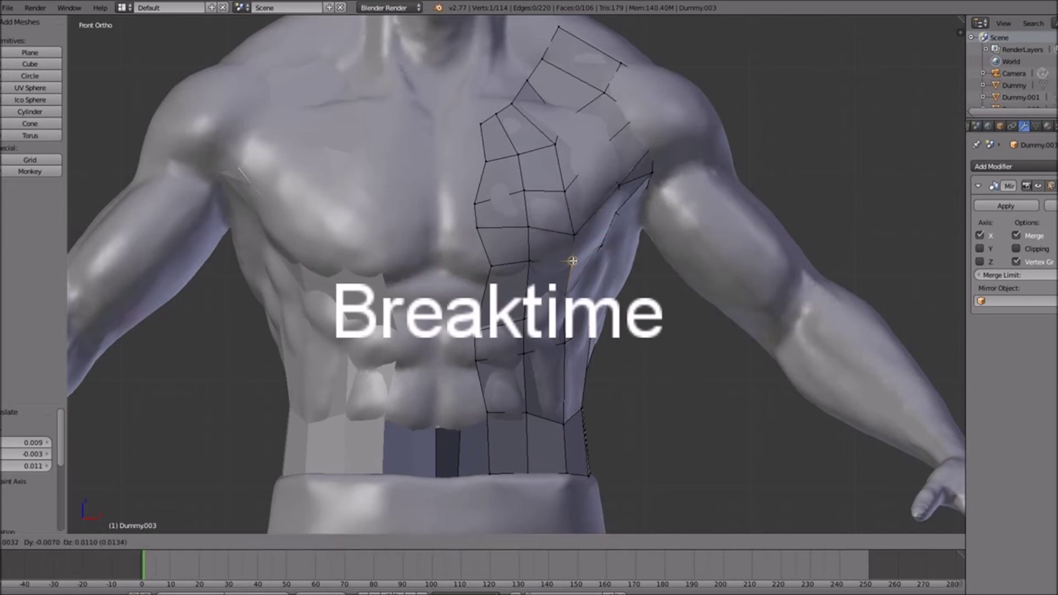
left_click(572, 254)
Snap the two side vertices below the armpit onto the surface of the ribcage.
middle_click_drag(574, 253, 523, 272)
right_click(461, 255)
key("g")
left_click(456, 251)
right_click(456, 225)
key("g")
left_click(450, 225)
Snap the outer chest vertices onto the body, from beside the armpit up toward the front of the shoulder.
right_click(444, 200)
key("g")
left_click(430, 174)
key("g")
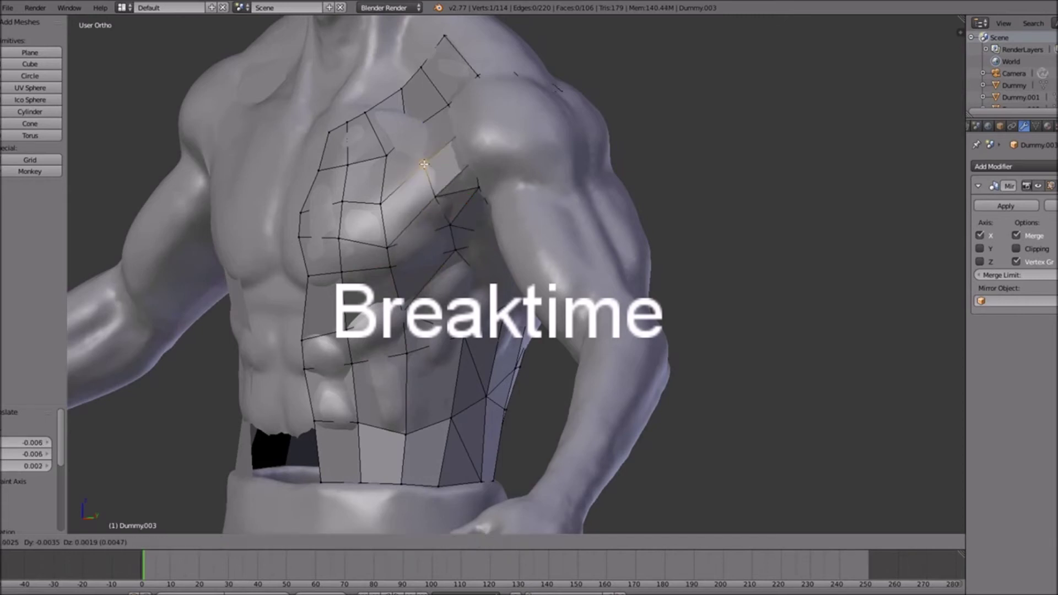
left_click(420, 131)
key("g")
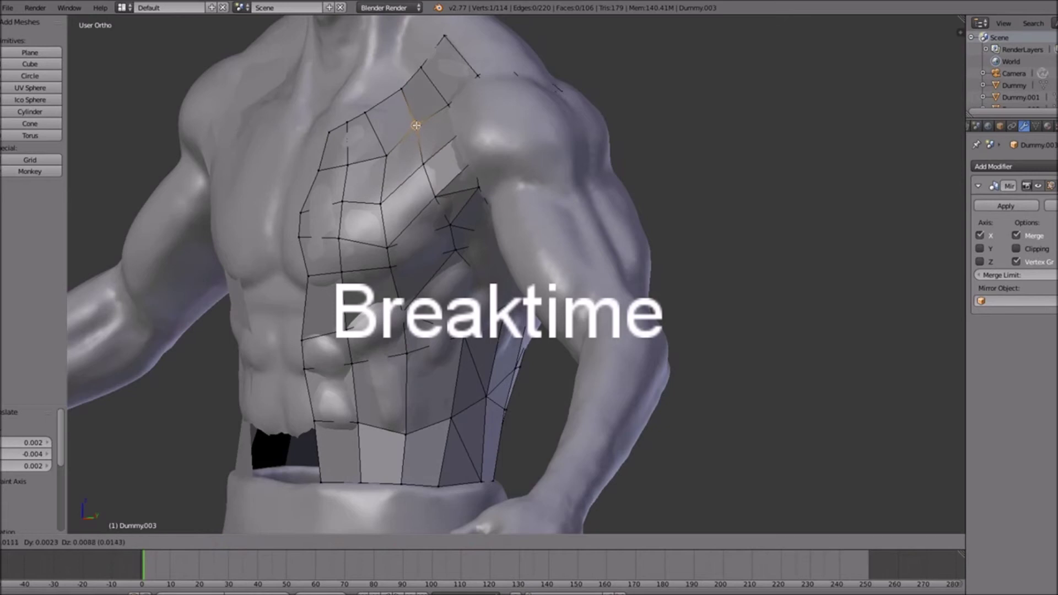
left_click(427, 132)
Snap the three front armhole vertices onto the body, from the front of the shoulder down to the armpit.
right_click(457, 141)
middle_click_drag(467, 150, 510, 151)
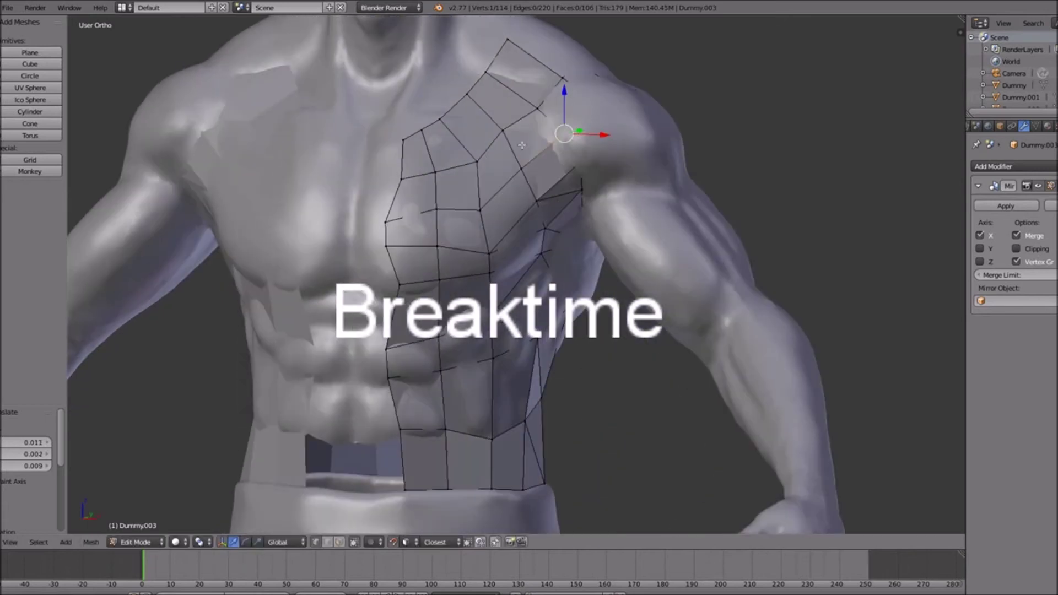
key("KP_1")
key("g")
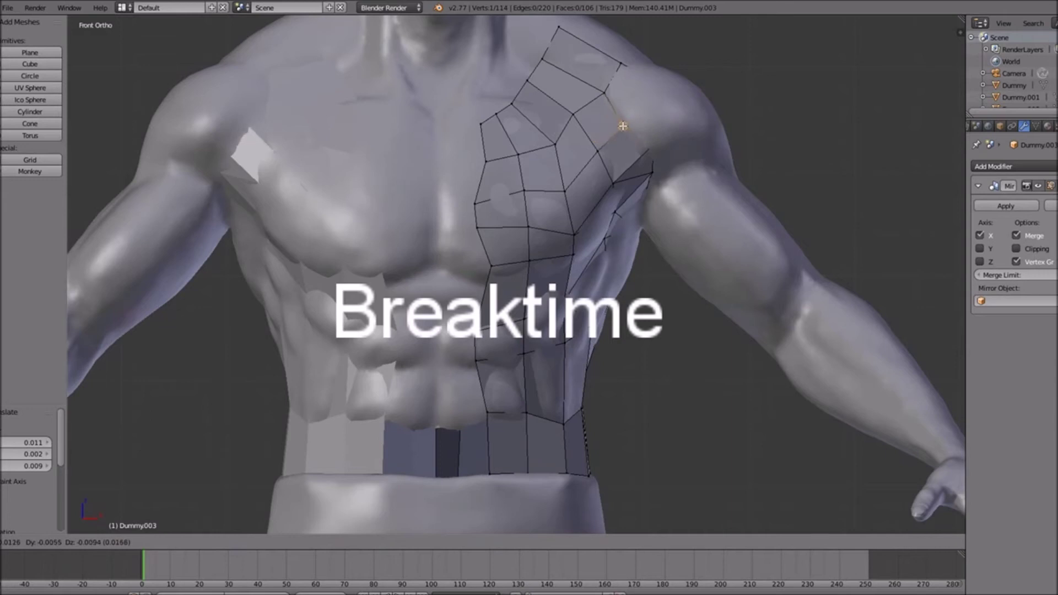
left_click(622, 126)
key("g")
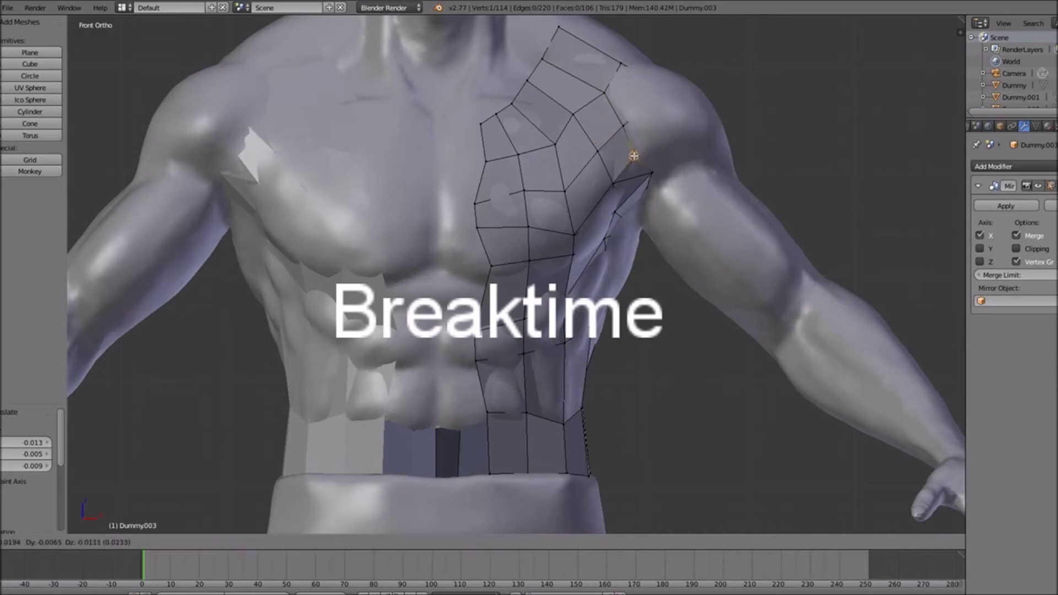
left_click(648, 169)
key("g")
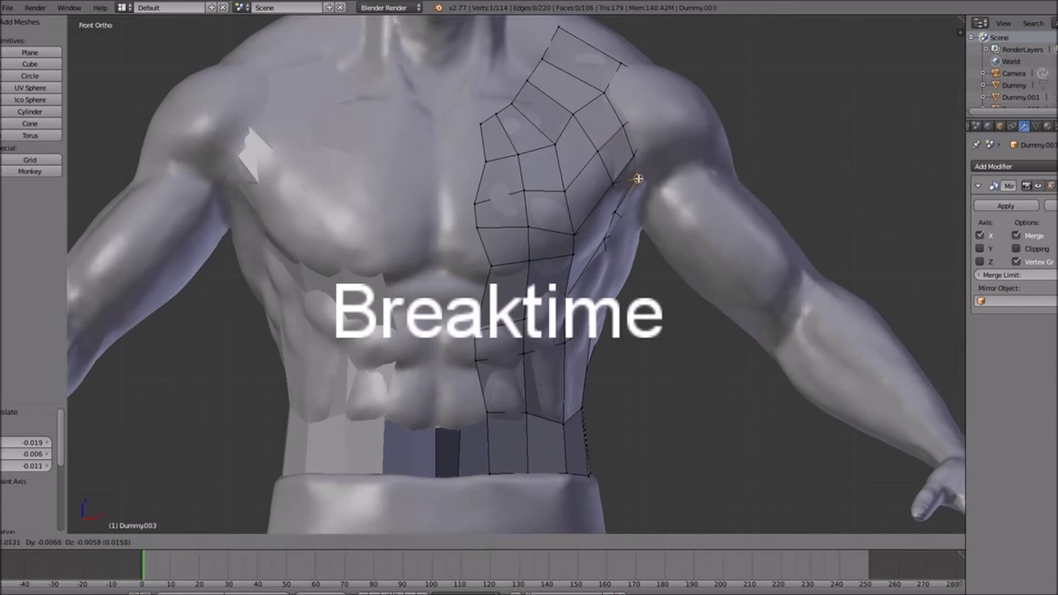
left_click(638, 178)
Delete the triangular face joining the two front armhole vertices to the hidden vertex inside the shoulder.
right_click(648, 141)
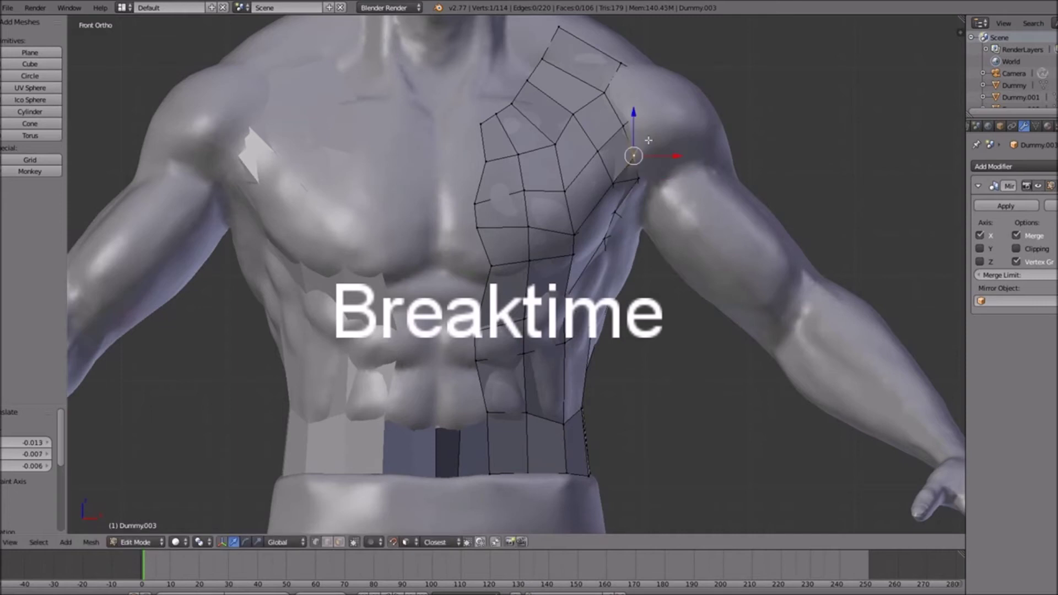
key("z")
right_click(648, 141)
right_click(663, 91)
key("z")
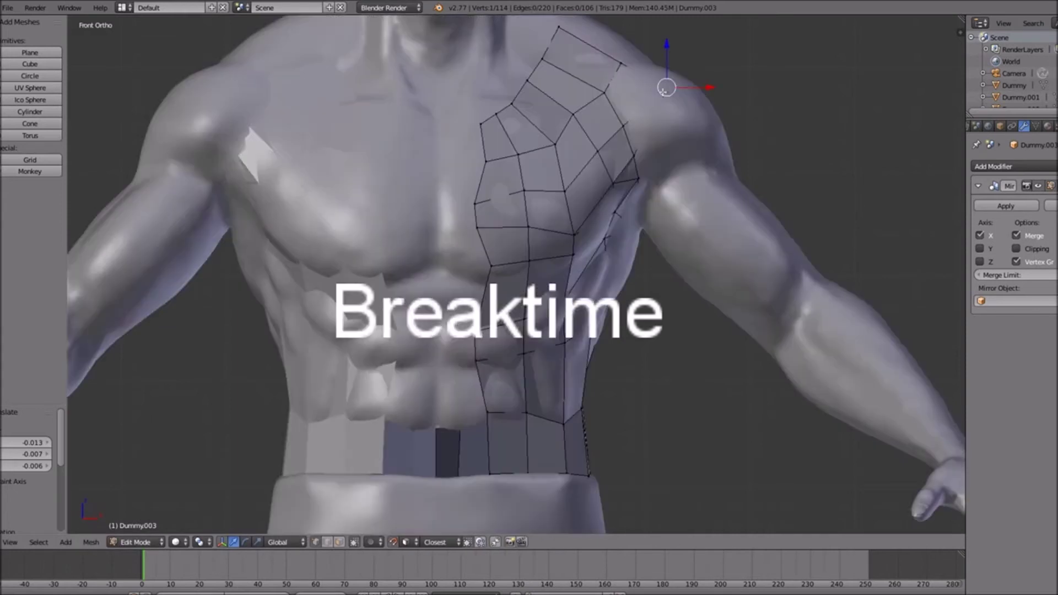
middle_click_drag(665, 112, 644, 124)
key("g")
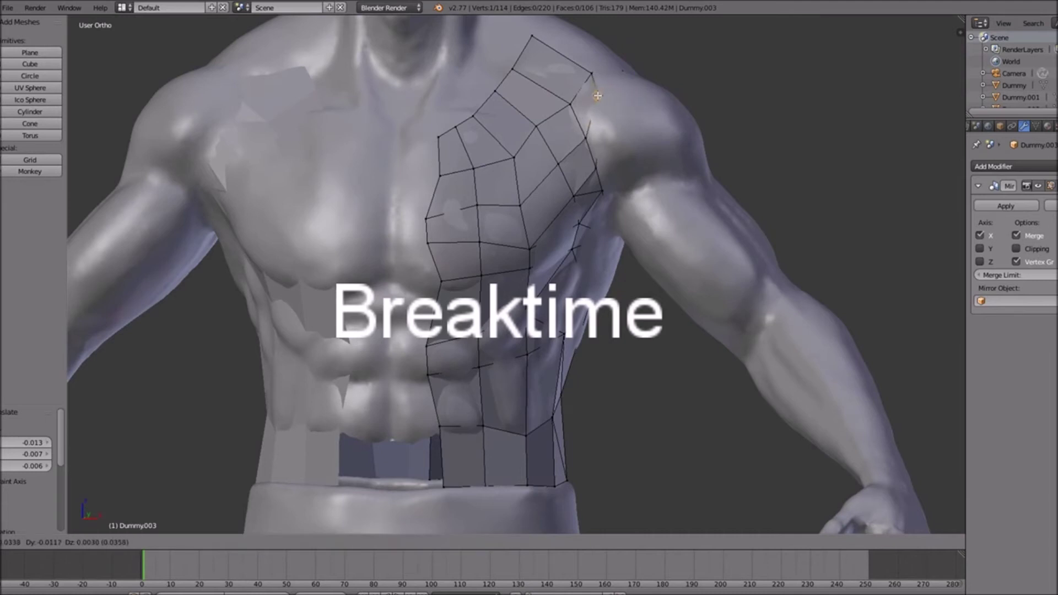
right_click(597, 95)
right_click(598, 167, "shift")
right_click(589, 139, "shift")
key("x")
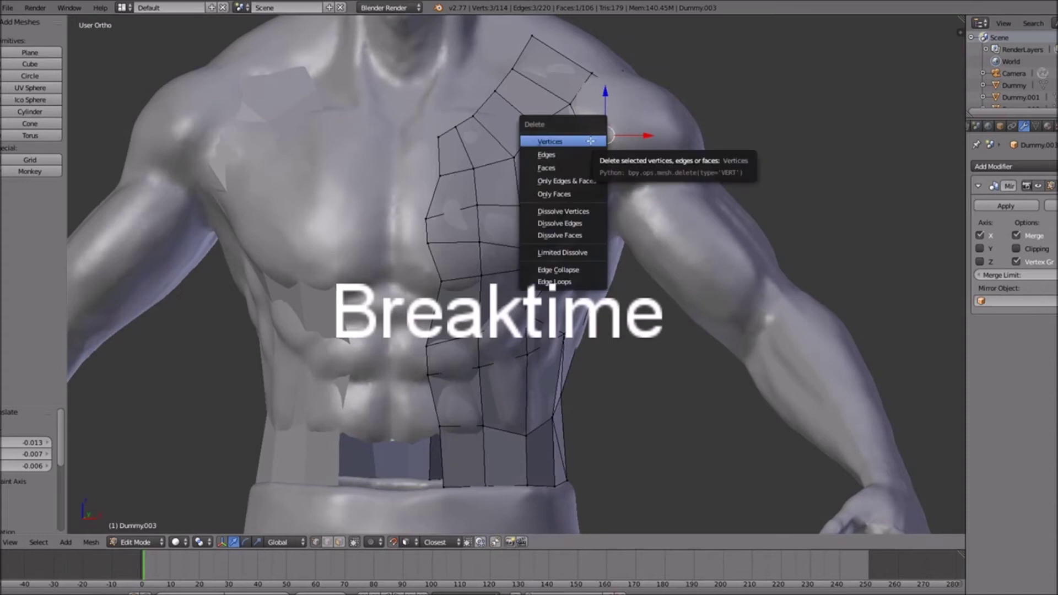
left_click(567, 167)
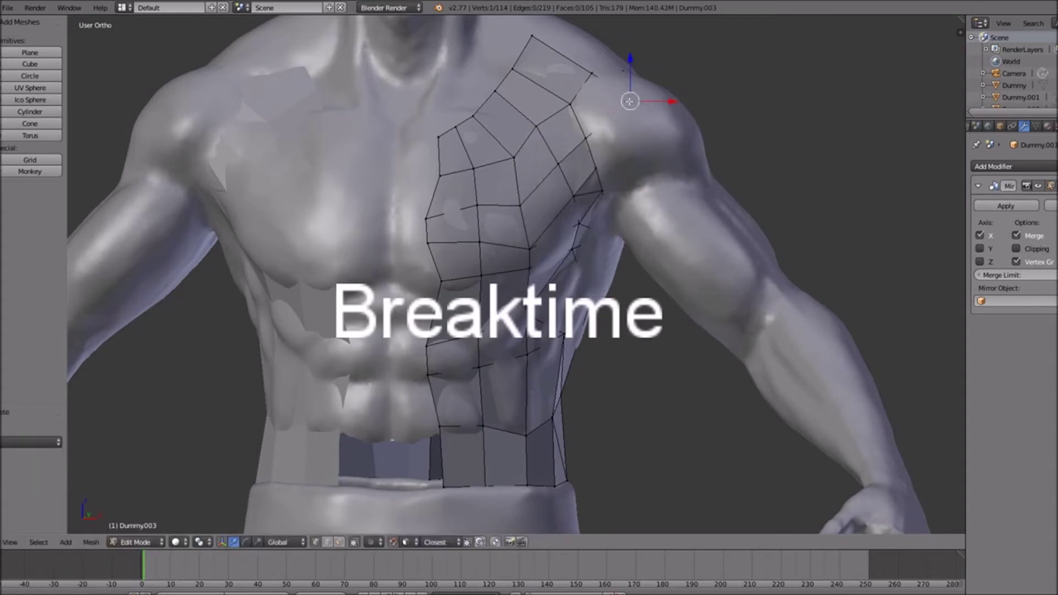
Snap the hidden outer shoulder vertex onto the body surface at the front of the shoulder.
key("z")
middle_click_drag(630, 104, 647, 171)
right_click(654, 179)
key("g")
left_click(659, 190)
key("z")
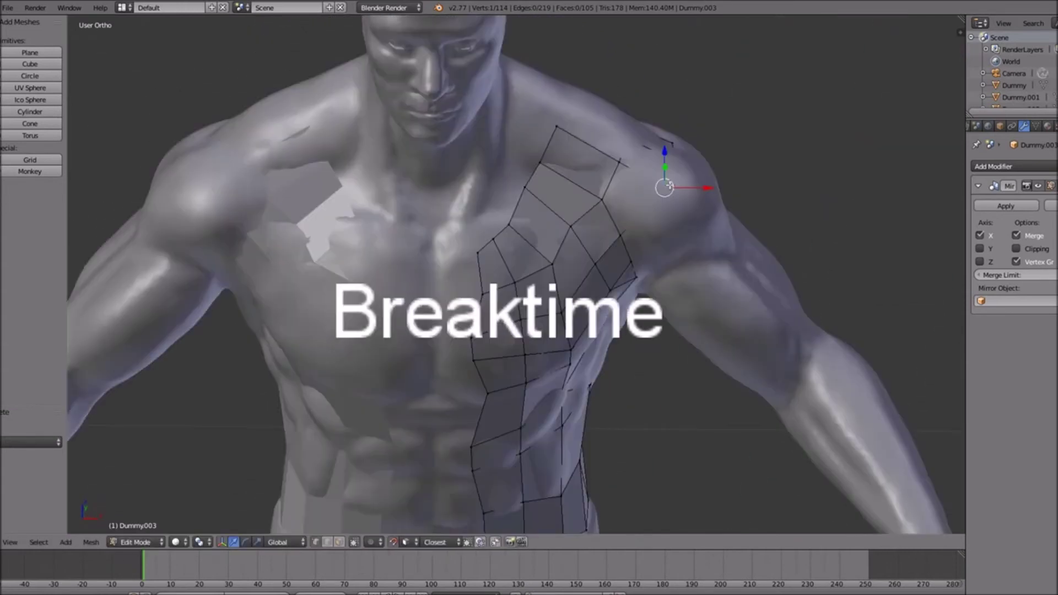
key("g")
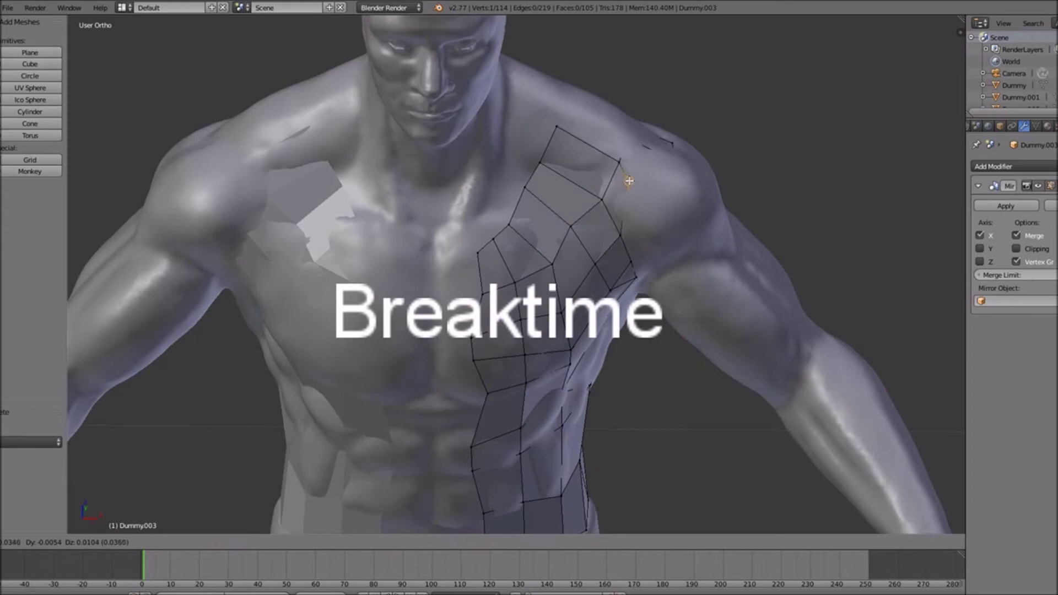
left_click(617, 176)
Shift four vertices between the collarbone and the front armhole inward and upward along the body surface.
right_click(600, 198)
key("g")
left_click(574, 176)
key("g")
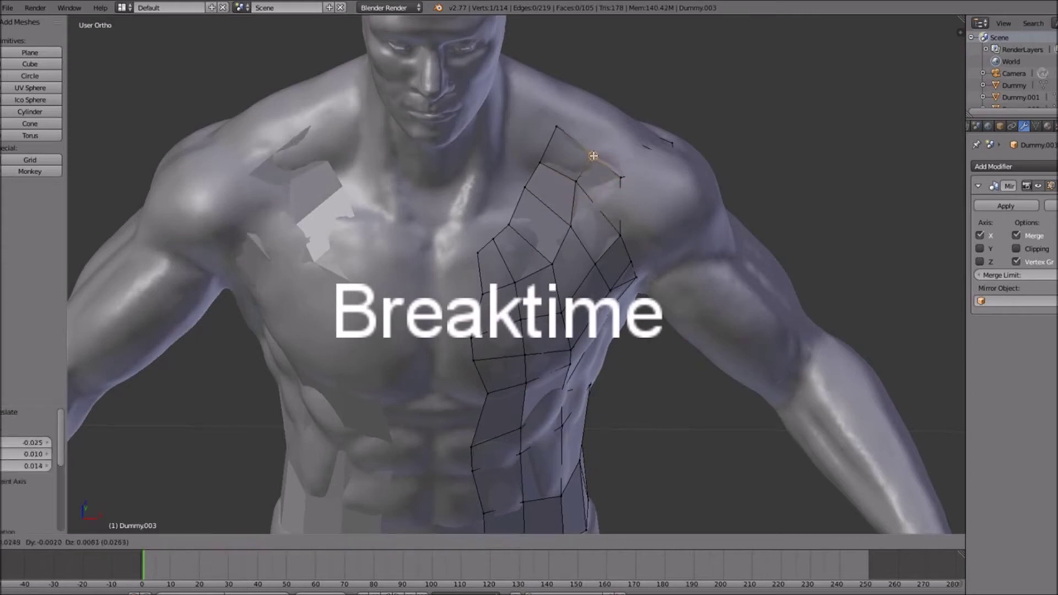
left_click(590, 152)
right_click(616, 226)
key("g")
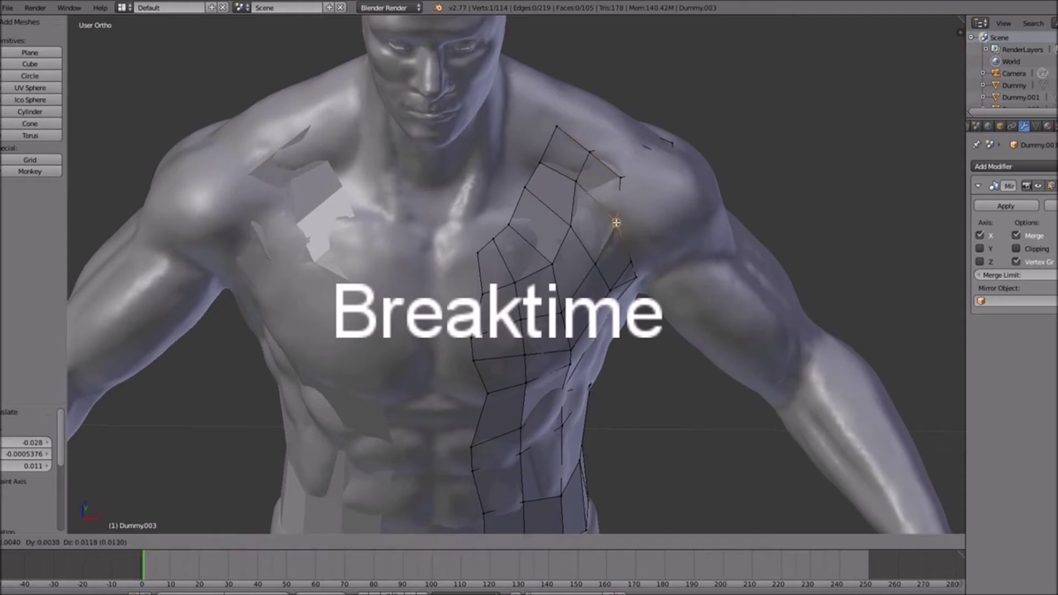
left_click(614, 222)
right_click(622, 180)
key("g")
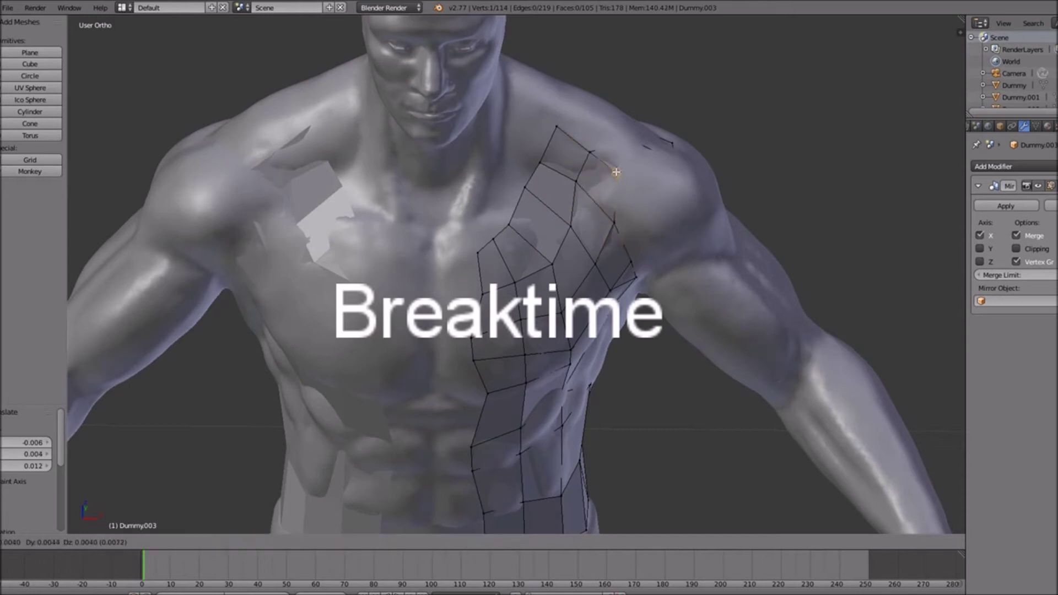
left_click(616, 172)
Snap the next two vertices onto the top of the shoulder and the trapezius beside the neck.
right_click(613, 144)
key("g")
left_click(609, 119)
right_click(564, 119)
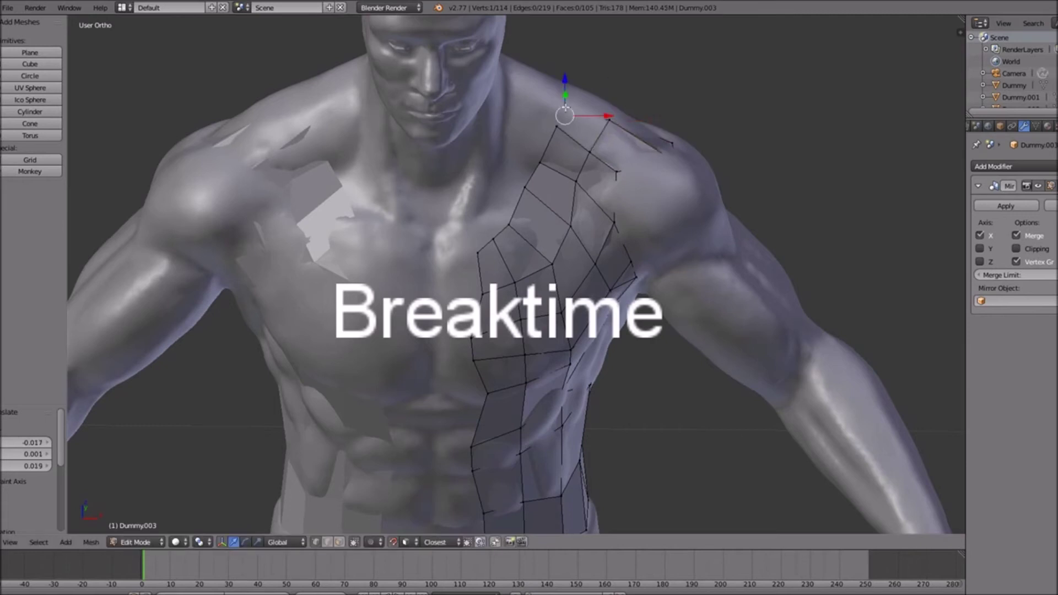
key("g")
left_click(567, 98)
Snap two vertices onto the rear slope of the shoulder behind the trapezius ridge.
middle_click_drag(566, 98, 485, 296)
right_click(417, 261)
key("g")
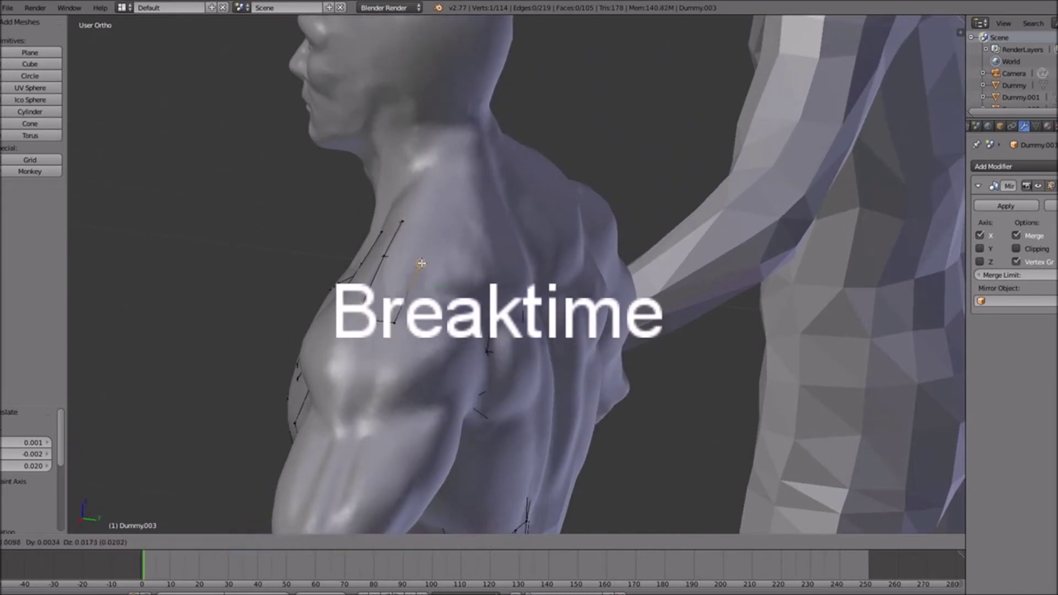
left_click(421, 263)
key("g")
right_click(446, 228)
right_click(430, 238)
key("g")
left_click(435, 221)
Snap the first back neckline vertex and the vertex below it onto the upper back.
middle_click_drag(435, 221, 425, 255)
right_click(434, 210)
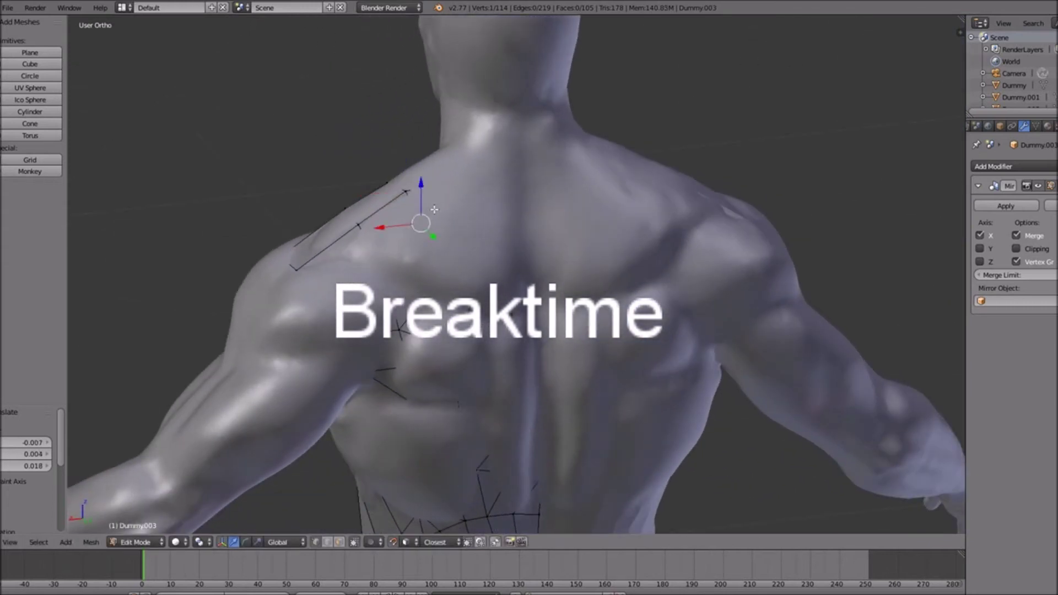
key("g")
left_click(430, 226)
right_click(449, 185)
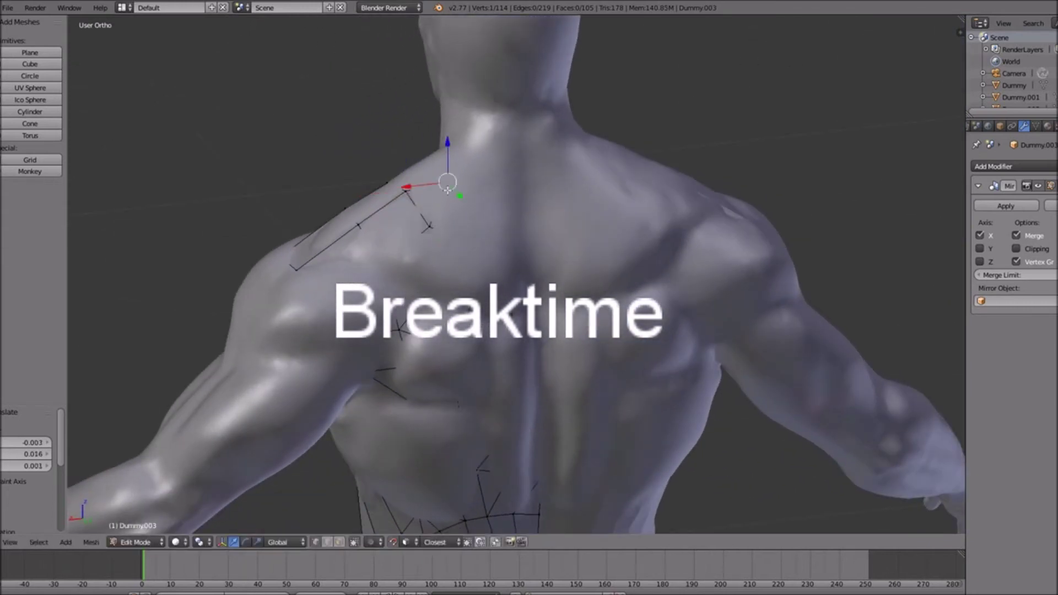
key("g")
left_click(452, 191)
right_click(487, 190)
key("g")
left_click(486, 192)
right_click(508, 191)
key("g")
right_click(507, 192)
mouse_move(511, 203)
middle_mouse_down()
mouse_move(517, 226)
mouse_move(495, 215)
middle_mouse_up()
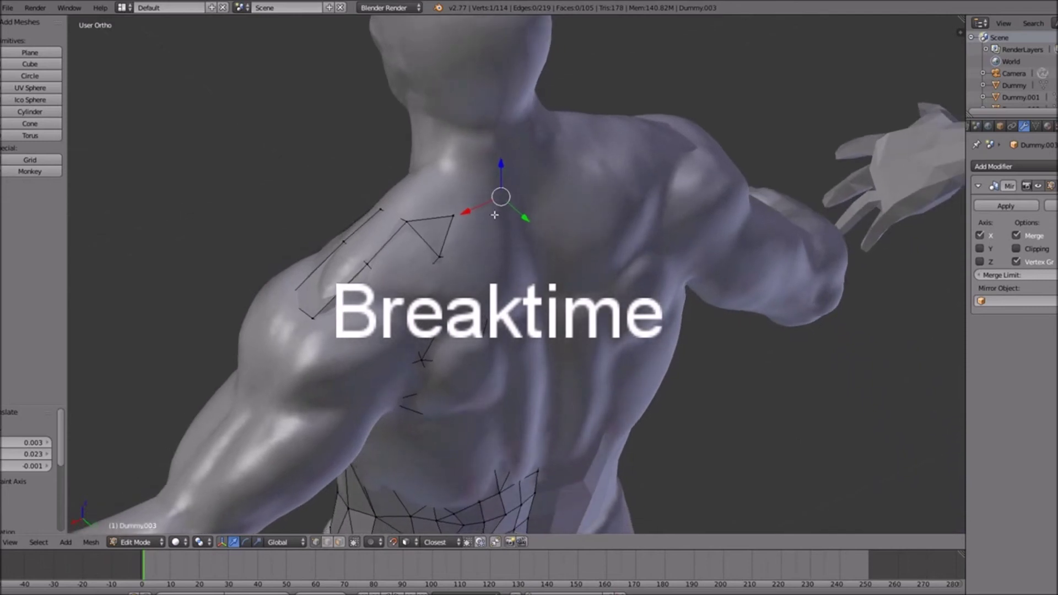
key("z")
right_click(482, 210)
right_click(457, 215)
key("g")
left_click(467, 220)
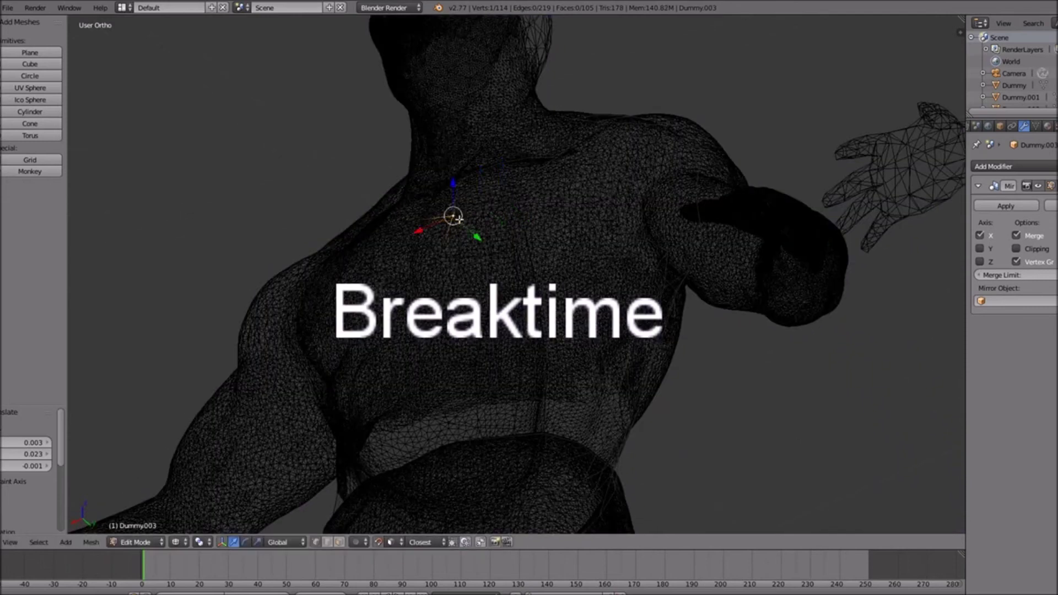
key("z")
key("z")
right_click(457, 200)
key("z")
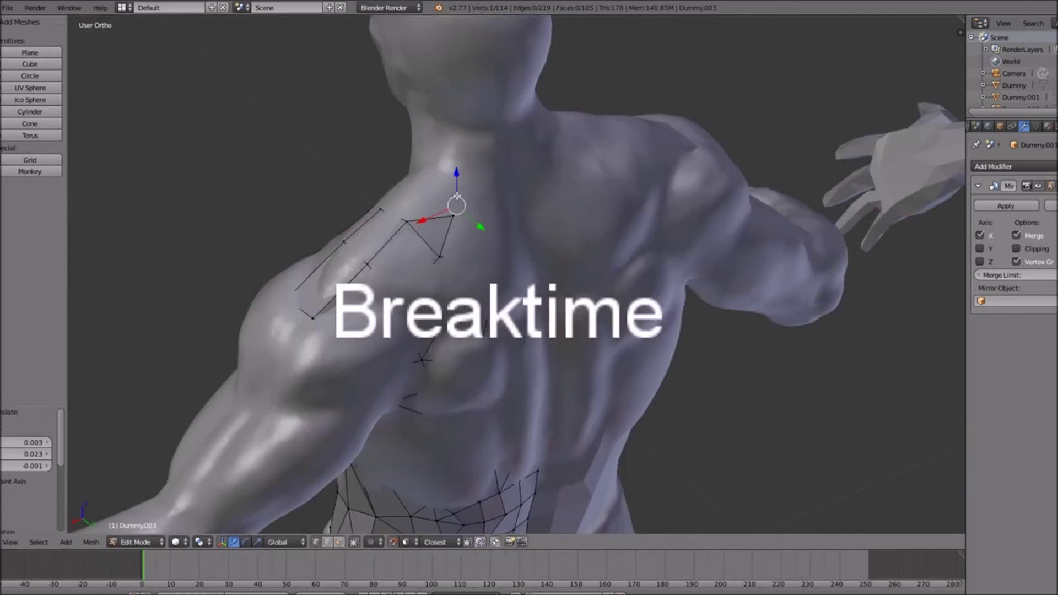
Snap the next back neckline vertex onto the upper back, placing it in side view and refining it from behind.
key("z")
right_click(457, 215)
middle_click_drag(456, 215, 484, 229)
key("z")
key("KP_3")
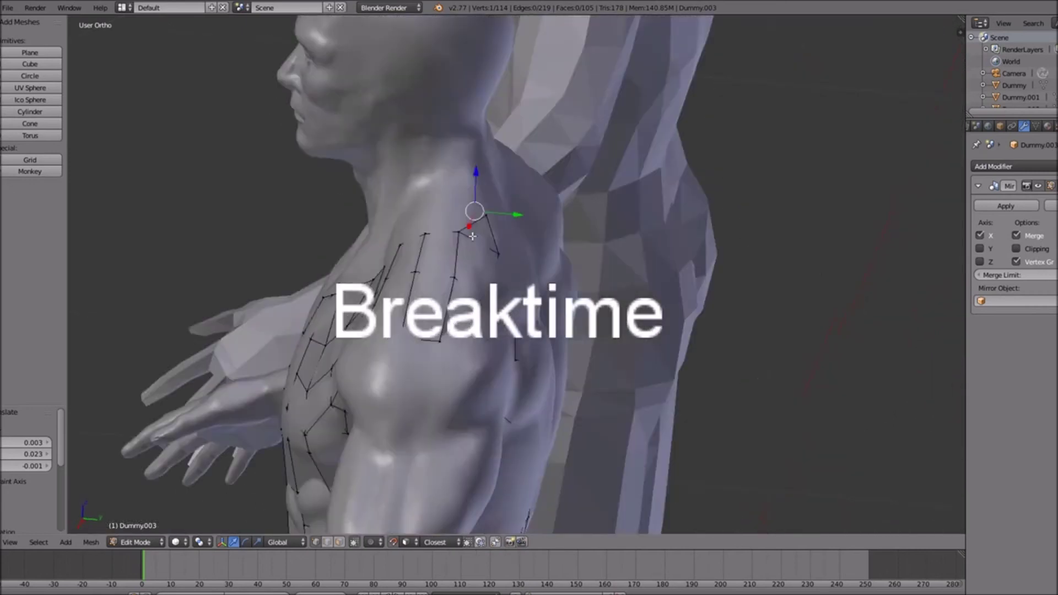
key("g")
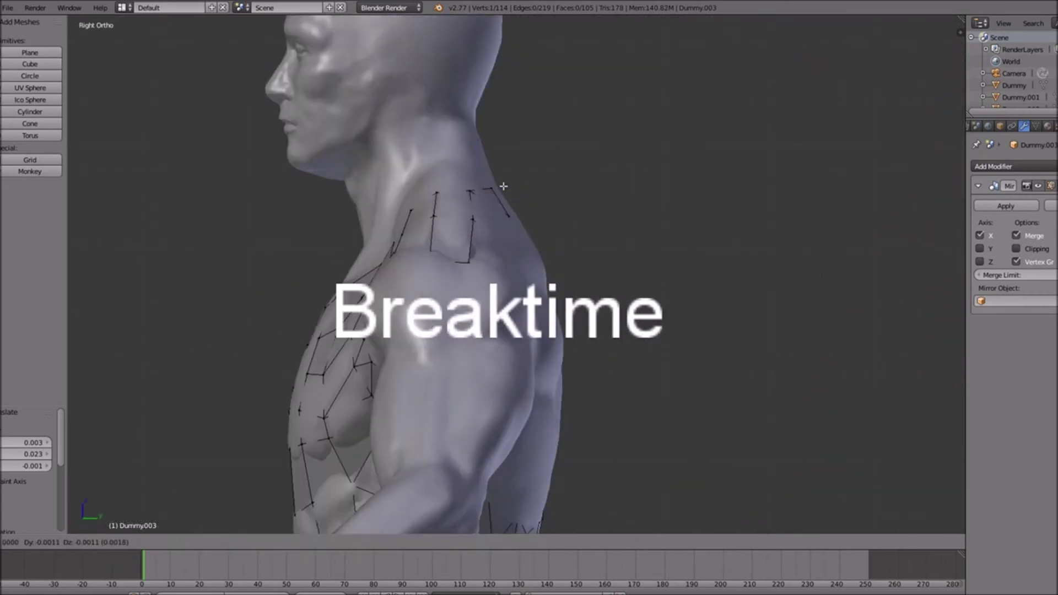
left_click(498, 189)
middle_click_drag(616, 213, 479, 214)
key("g")
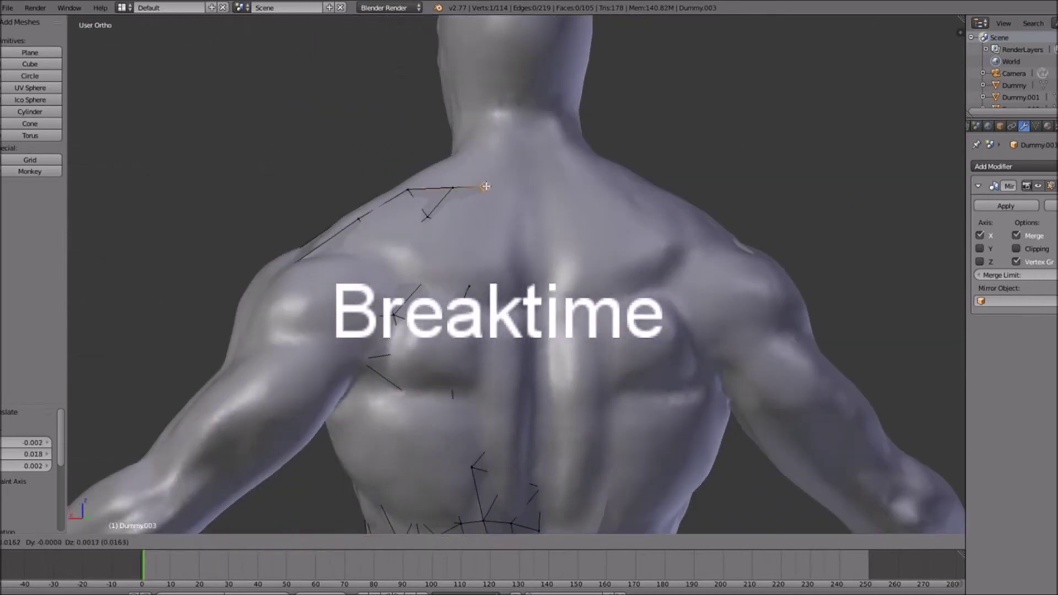
left_click(485, 189)
Snap the vertex directly below the new neckline point onto the upper back.
middle_click_drag(505, 186, 500, 208)
right_click(446, 235)
key("g")
left_click(473, 229)
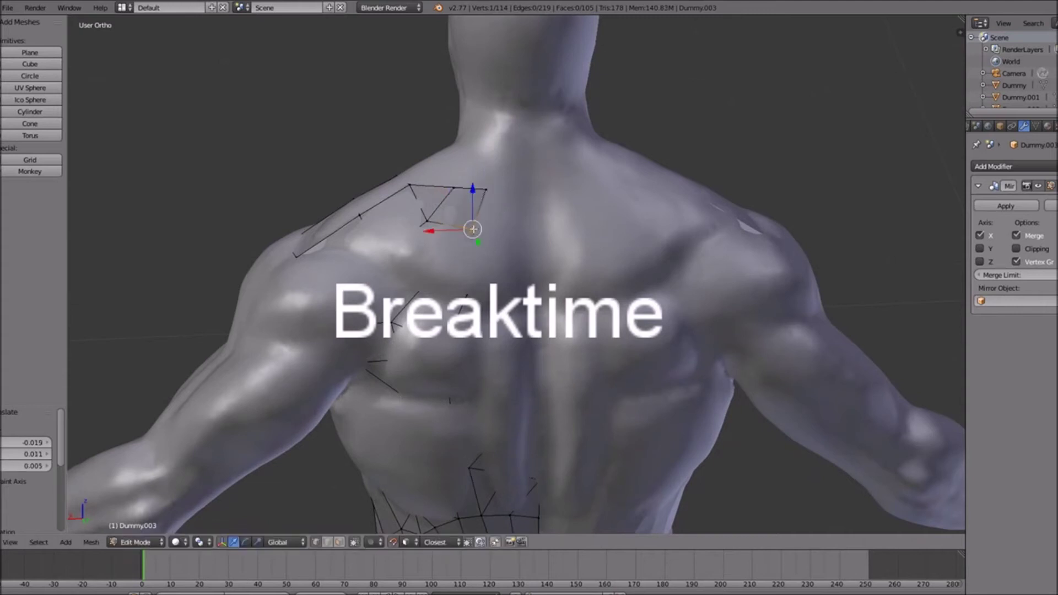
Snap the vertex row at shoulder-blade height onto the back, from the shoulder blade to the spine.
right_click(469, 281)
key("g")
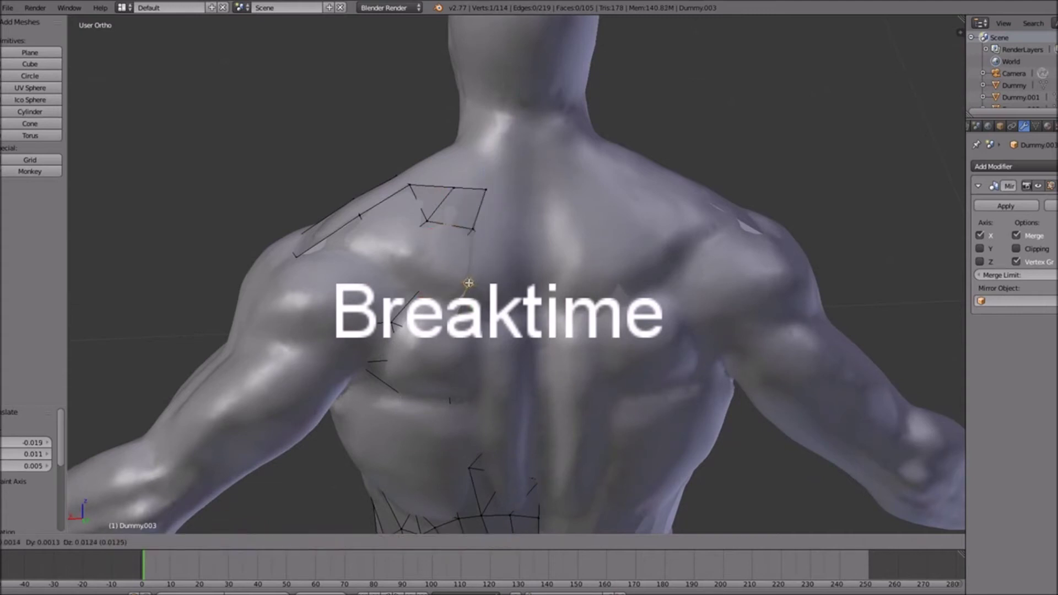
left_click(504, 298)
key("g")
left_click(511, 287)
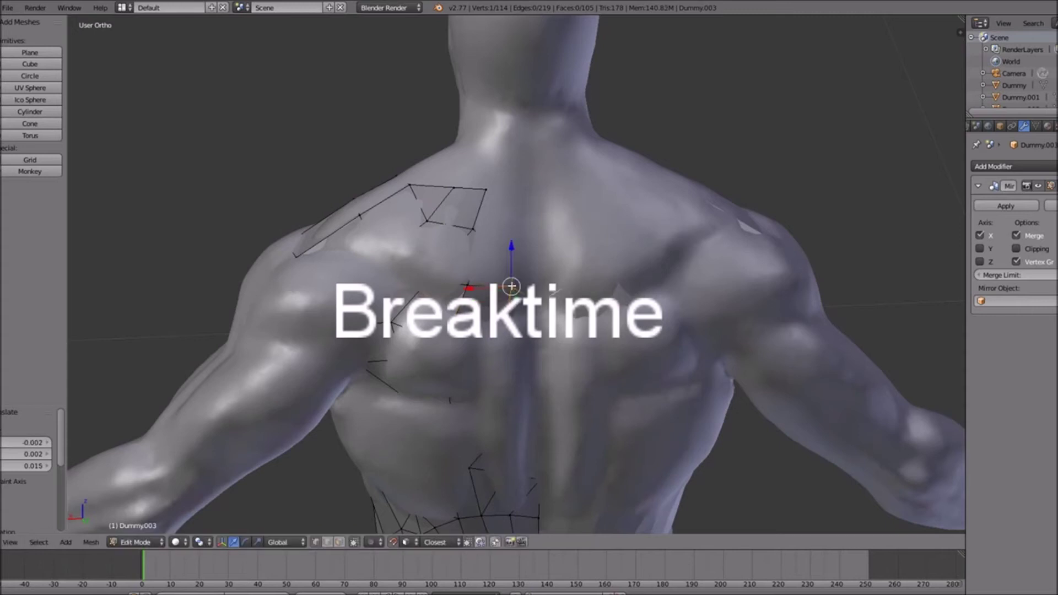
key("g")
Snap the three vertices of the row below the back neckline onto the body beside and on the spine.
left_click(514, 244)
key("g")
left_click(515, 236)
key("g")
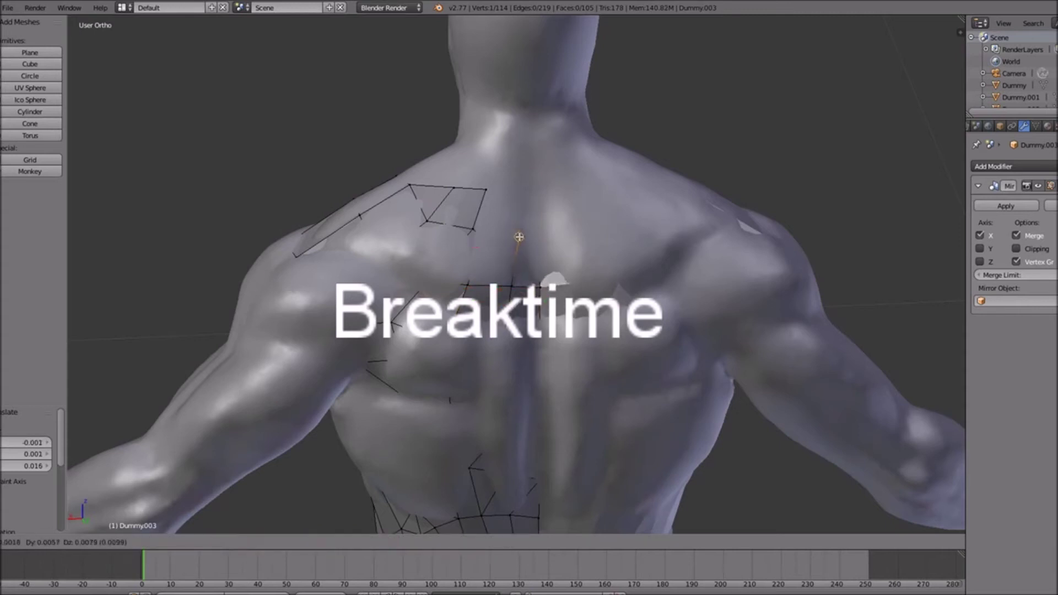
left_click(521, 237)
right_click(542, 241)
key("g")
left_click(539, 238)
right_click(494, 239)
key("g")
left_click(499, 235)
Snap the three back neckline vertices nearest the spine onto the body at the base of the neck.
right_click(515, 192)
key("g")
left_click(521, 193)
right_click(497, 194)
key("g")
left_click(502, 194)
right_click(532, 196)
key("g")
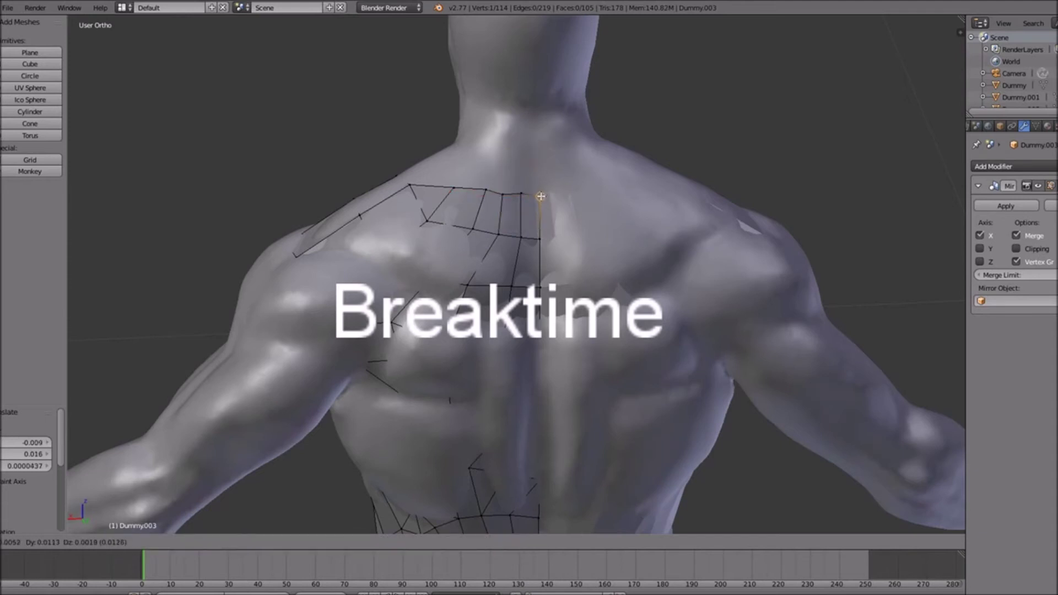
left_click(540, 196)
Enable Clipping on the Mirror modifier and move the top three spine vertices along X onto the mirror line.
left_click(1016, 248)
key("g")
key("x")
left_click(487, 202)
right_click(533, 237)
left_click_drag(496, 241, 480, 243)
right_click(538, 289)
left_click_drag(499, 289, 473, 292)
Snap the vertices of the row below shoulder-blade height onto the back, from the spine outward.
right_click(539, 327)
key("g")
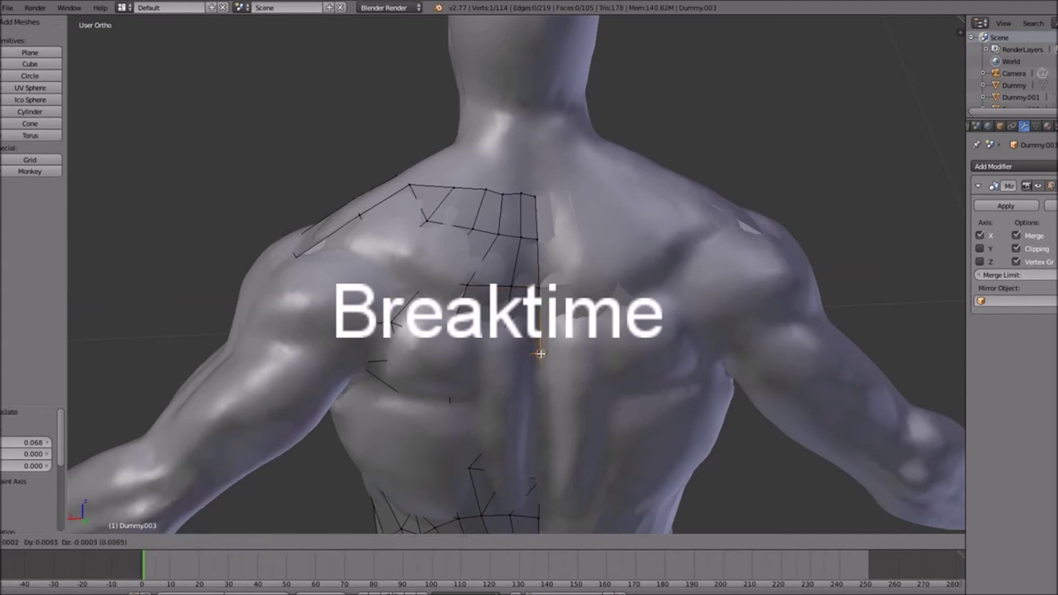
left_click(541, 356)
right_click(510, 356)
key("g")
left_click(465, 359)
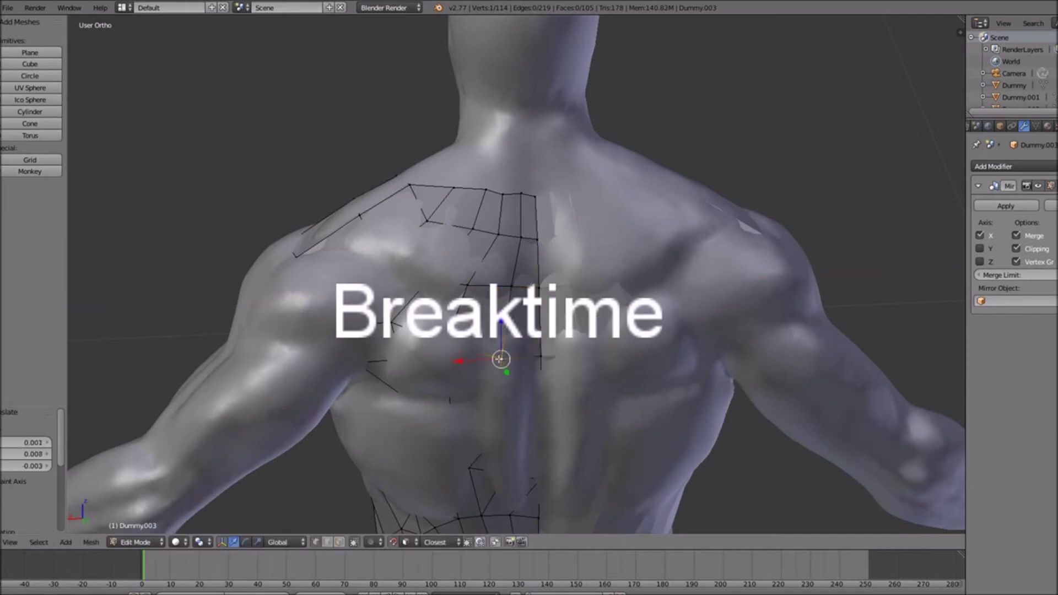
key("g")
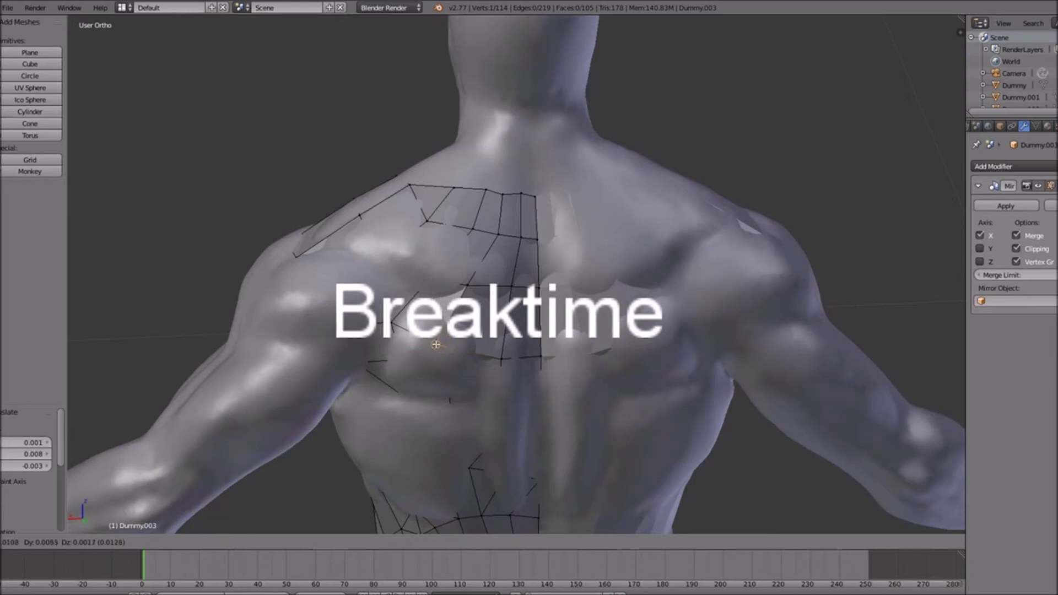
left_click(435, 345)
Snap the outer vertices of the shoulder-blade row onto the body, out to the back armhole edge.
right_click(429, 278)
key("g")
left_click(439, 265)
right_click(384, 253)
key("g")
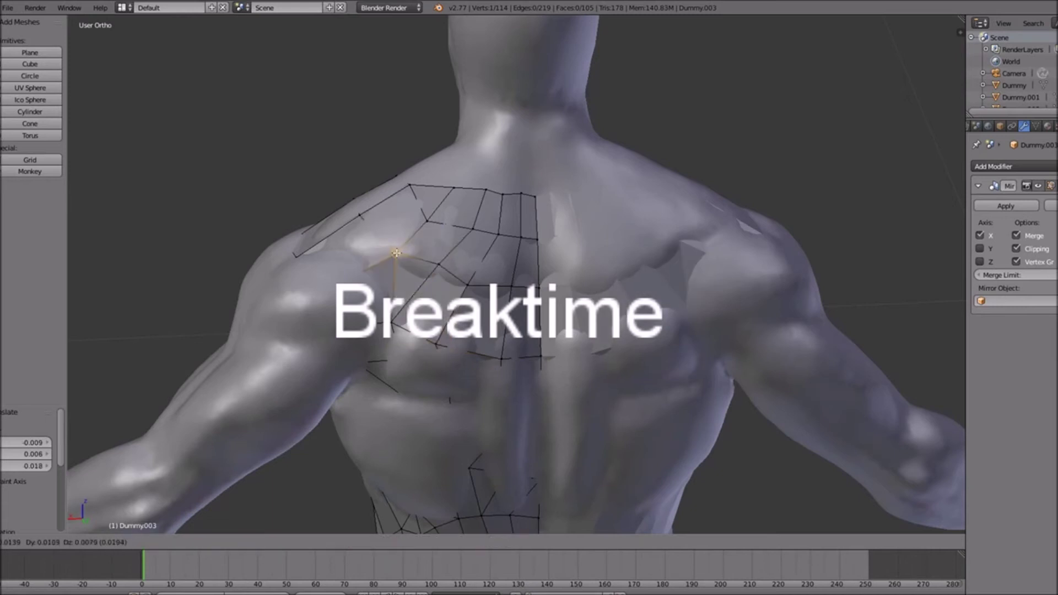
left_click(400, 260)
key("g")
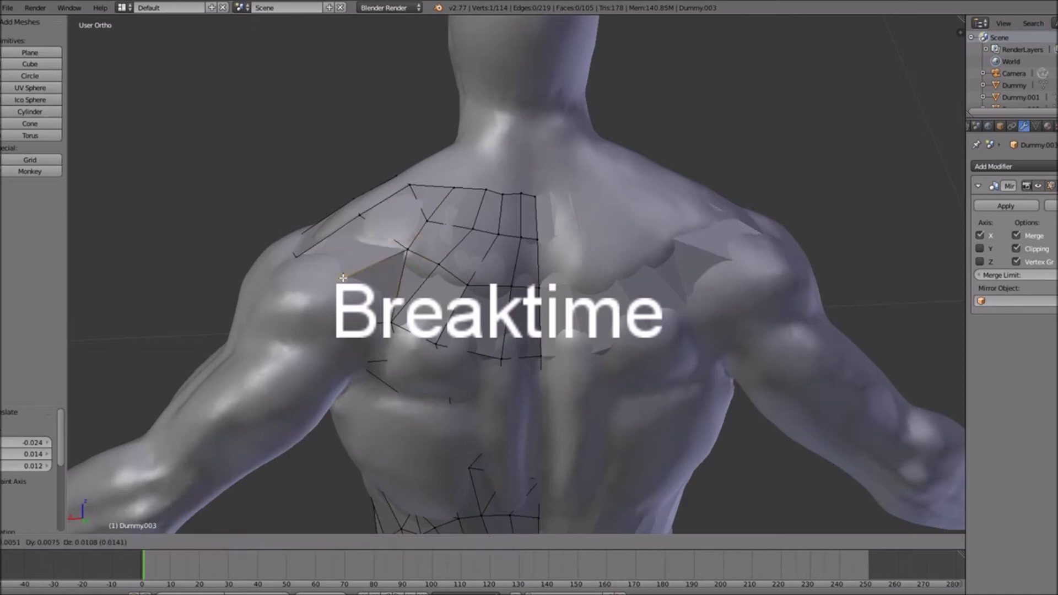
left_click(373, 268)
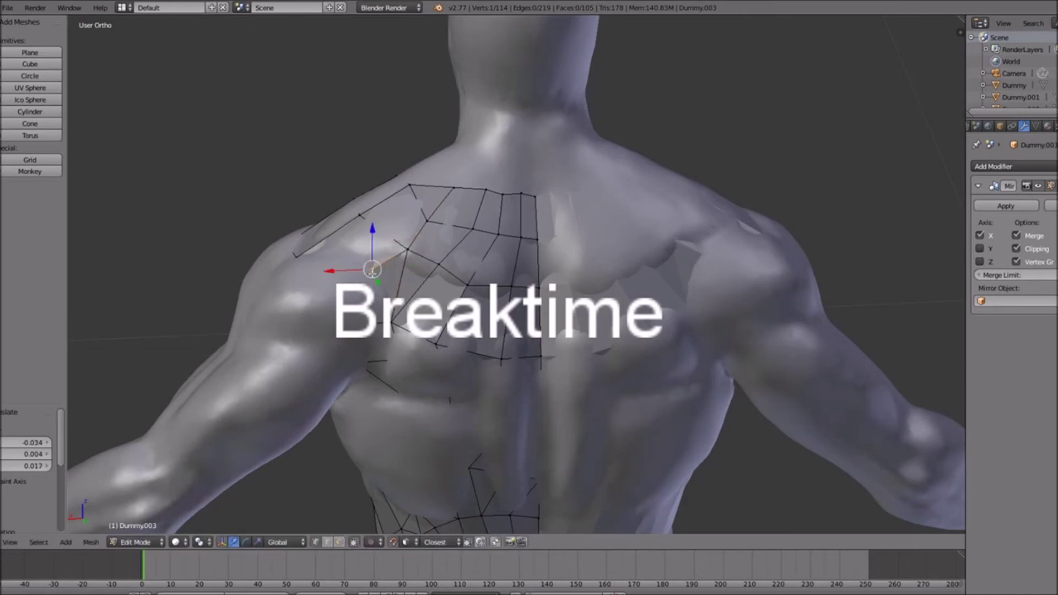
Reposition the outer vertices of the row below the shoulder blade on the back, including the armhole edge vertex.
key("g")
left_click(407, 339)
key("g")
left_click(444, 353)
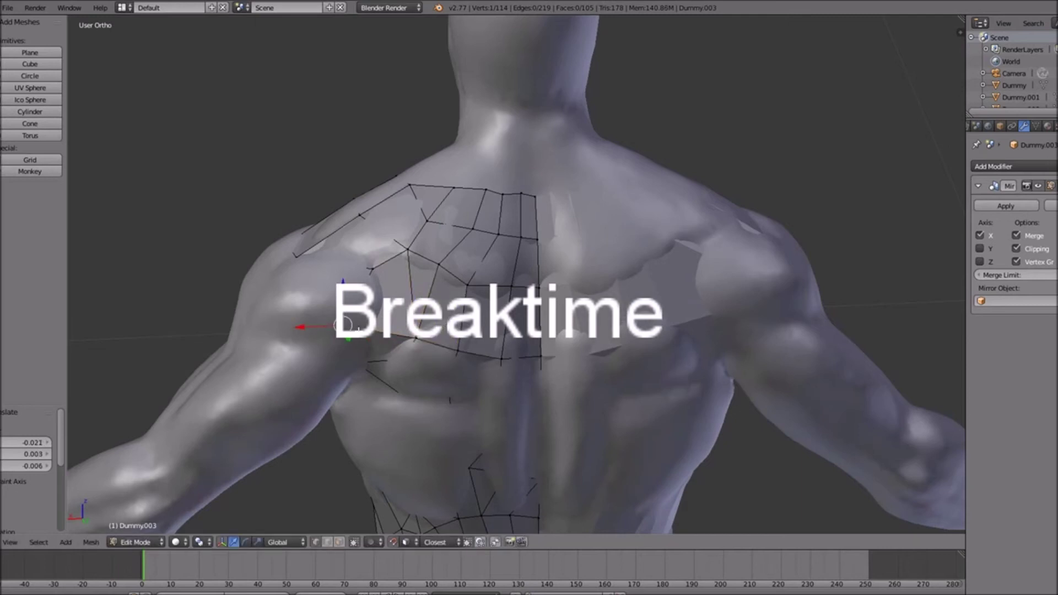
key("g")
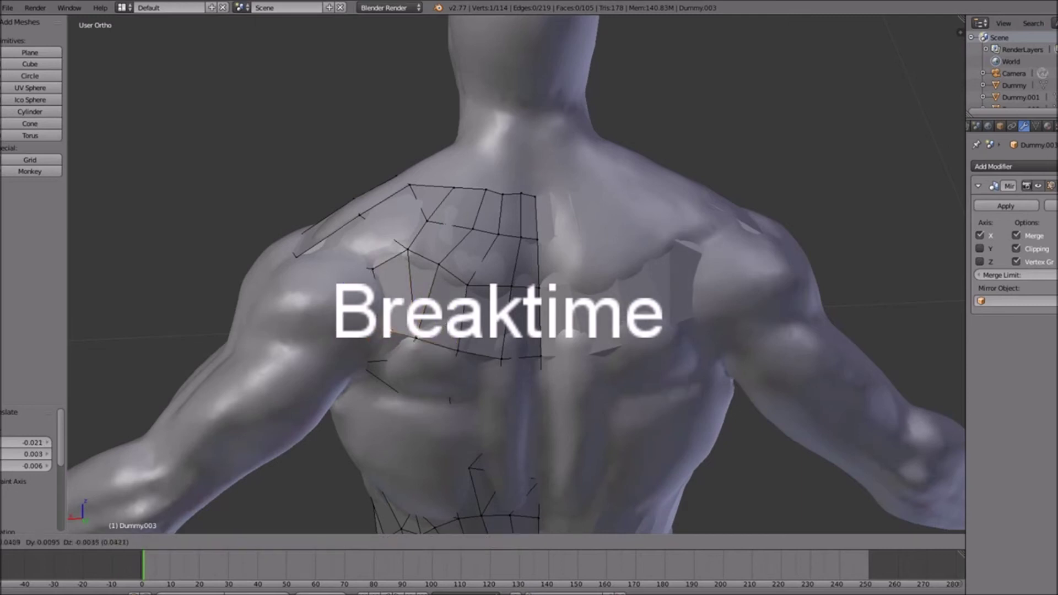
left_click(391, 331)
Snap the two armhole edge vertices on top of the shoulder onto the body, working from a raised side view.
middle_click_drag(391, 331, 417, 389)
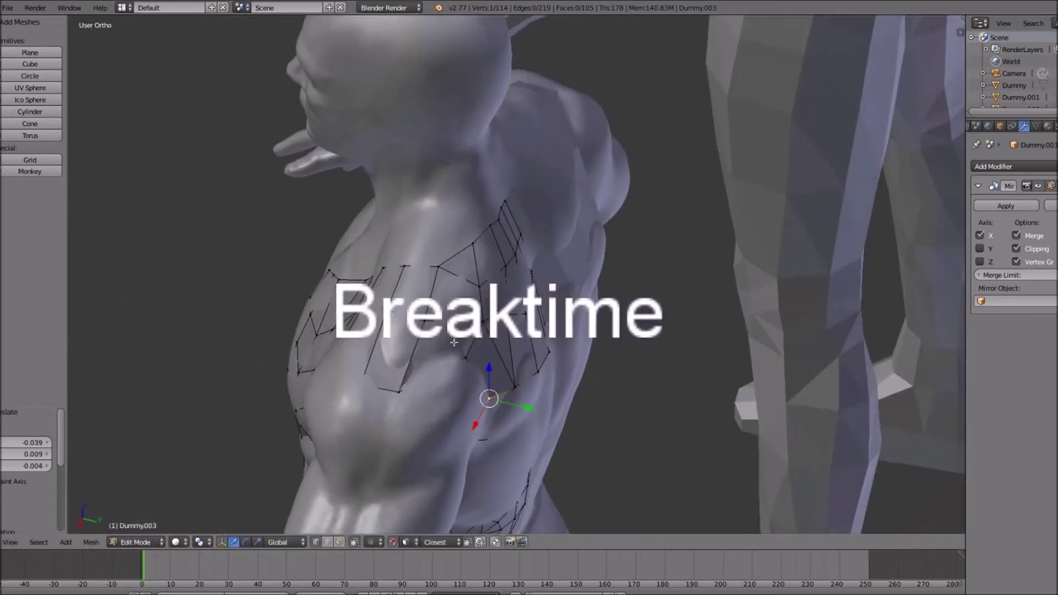
right_click(403, 393)
key("g")
left_click(417, 359)
right_click(369, 370)
key("g")
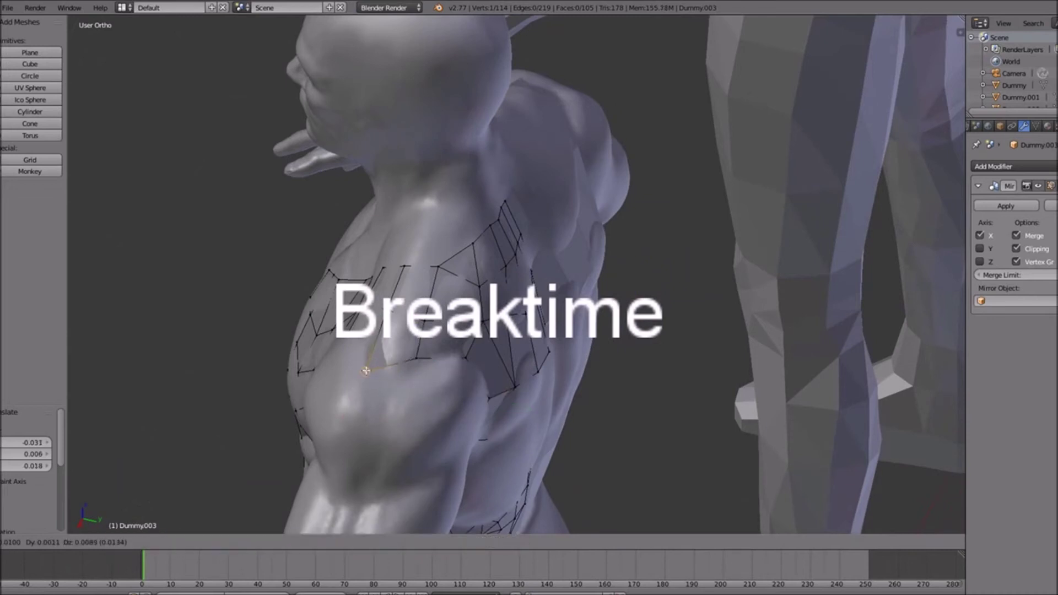
left_click(372, 345)
Refine the positions of the shoulder's armhole edge vertices on the body from the front and the side.
middle_click_drag(372, 345, 317, 350)
key("g")
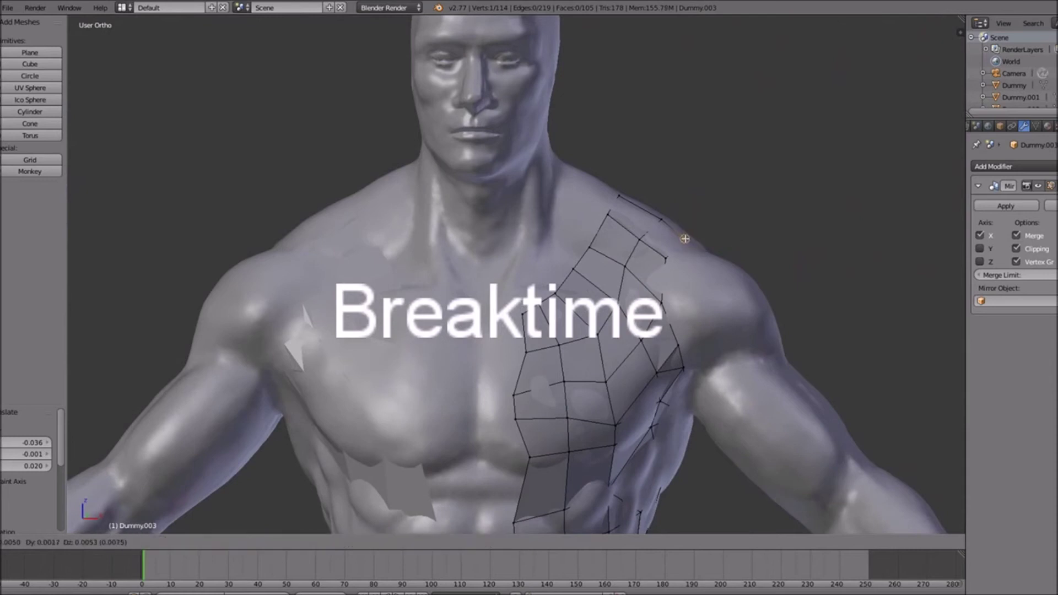
left_click(709, 260)
middle_click_drag(710, 260, 495, 300)
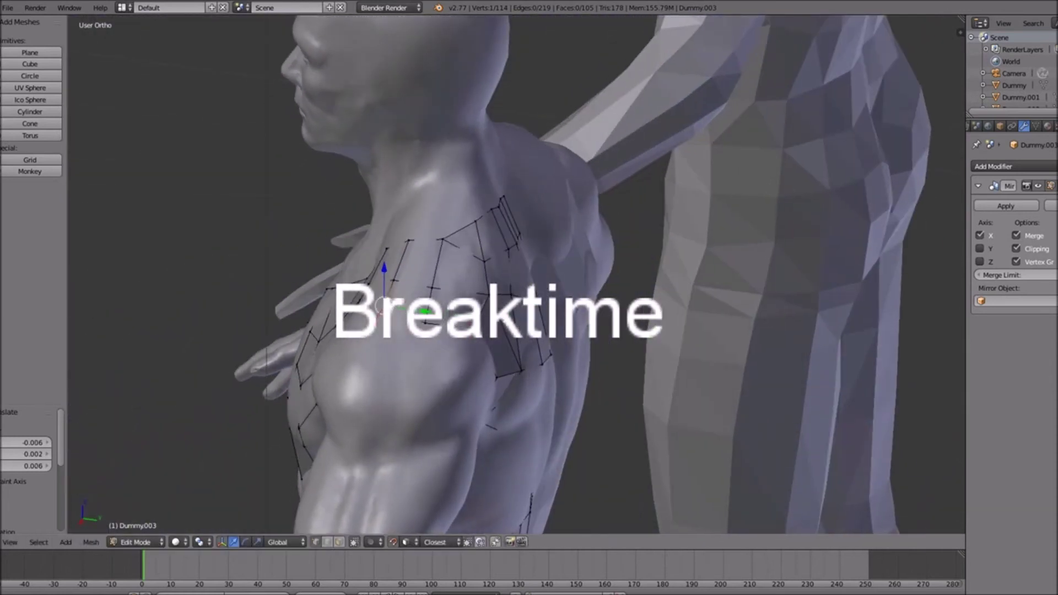
key("g")
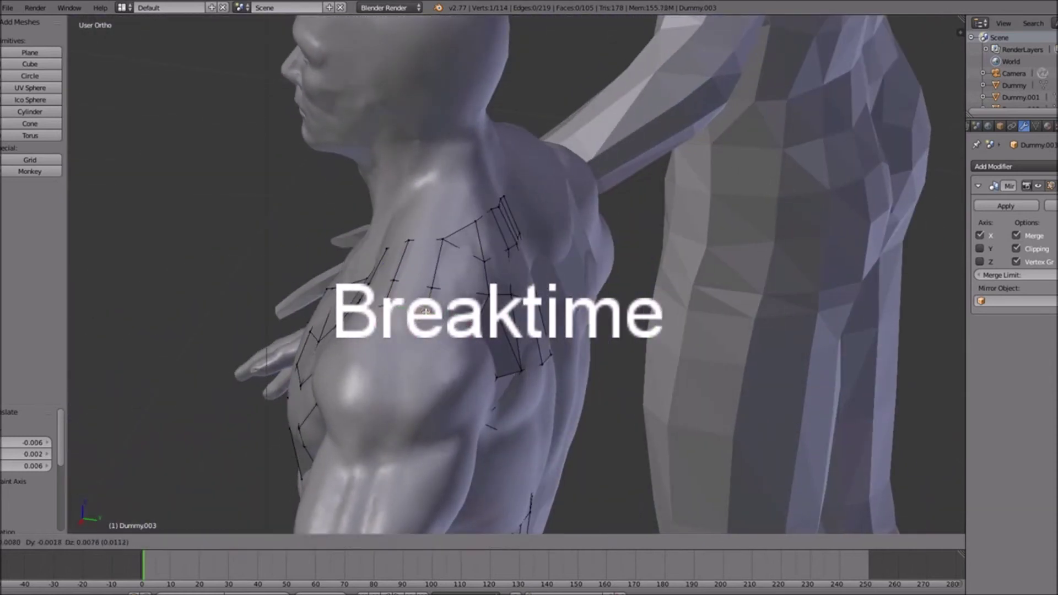
left_click(426, 311)
Snap the lower back armhole vertex and its inner neighbour onto the body beneath the shoulder blade.
middle_click_drag(426, 312, 392, 294)
right_click(364, 347)
key("g")
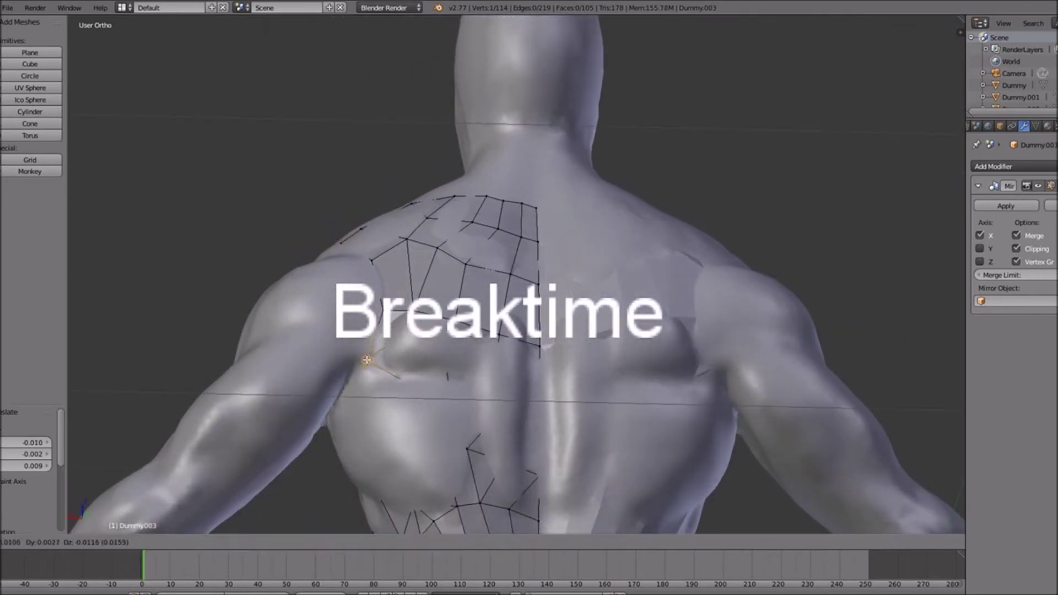
left_click(370, 359)
right_click(409, 376)
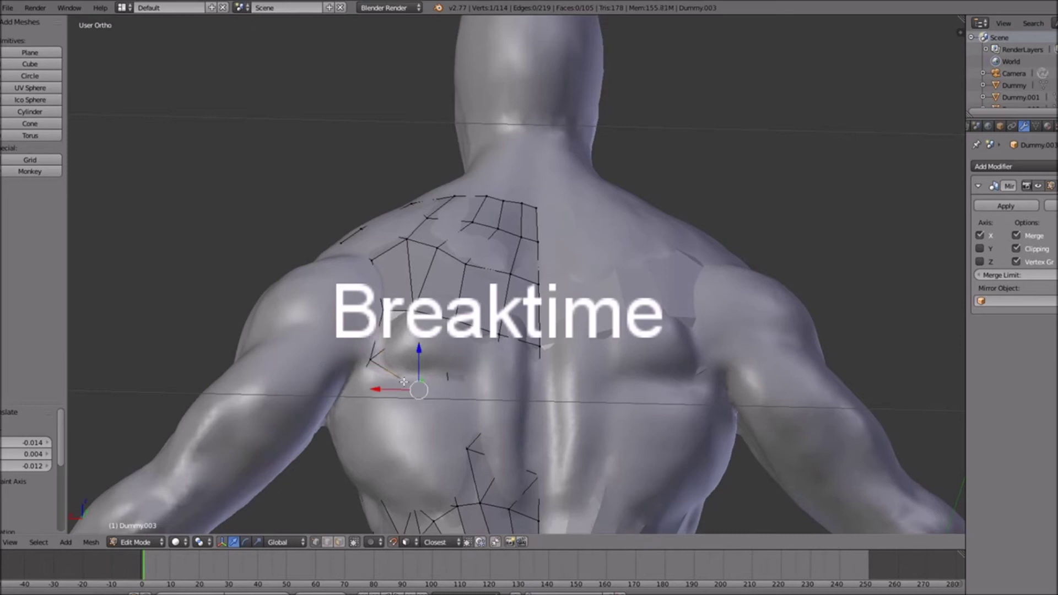
key("g")
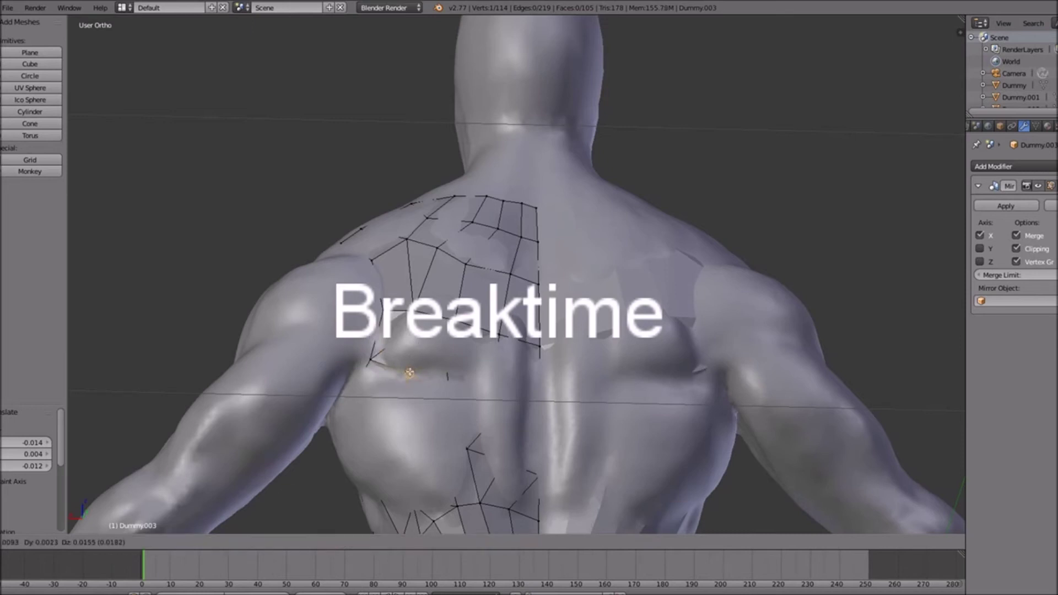
left_click(409, 379)
Snap the next two vertices of the row beneath the shoulder blade onto the mid-back, toward the spine.
right_click(448, 397)
key("g")
left_click(451, 391)
right_click(495, 421)
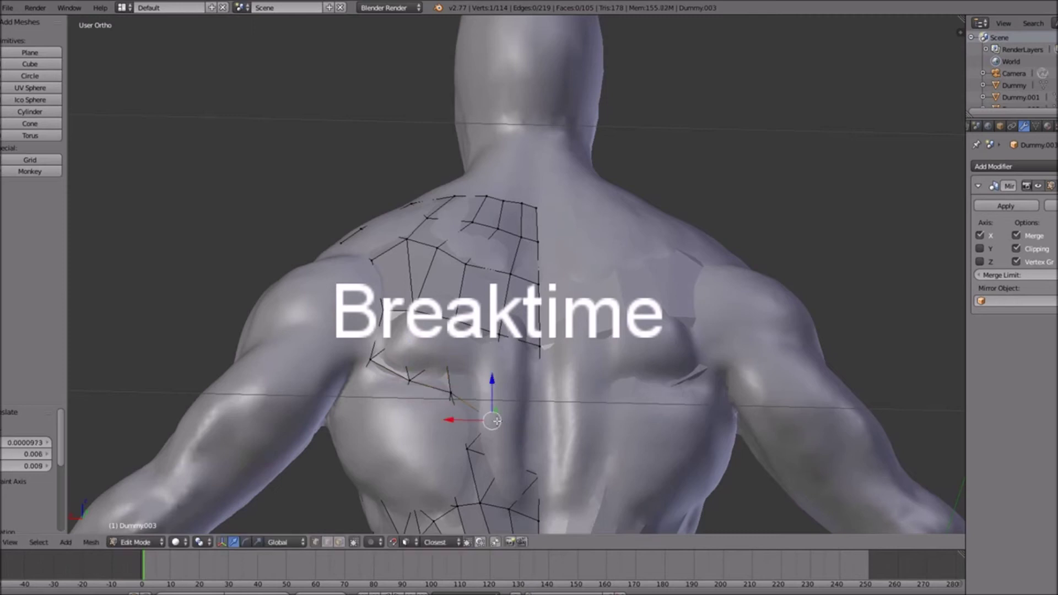
key("g")
left_click(498, 413)
Snap the hidden vertices between the two mid-back rows onto the body, from beside the spine to the shoulder blade.
right_click(499, 381)
key("g")
left_click(498, 372)
right_click(441, 351)
key("g")
left_click(414, 338)
right_click(406, 337)
key("g")
left_click(410, 338)
Snap the mid-back spine vertices and the vertex beside them onto the body, down to the lower back.
right_click(537, 376)
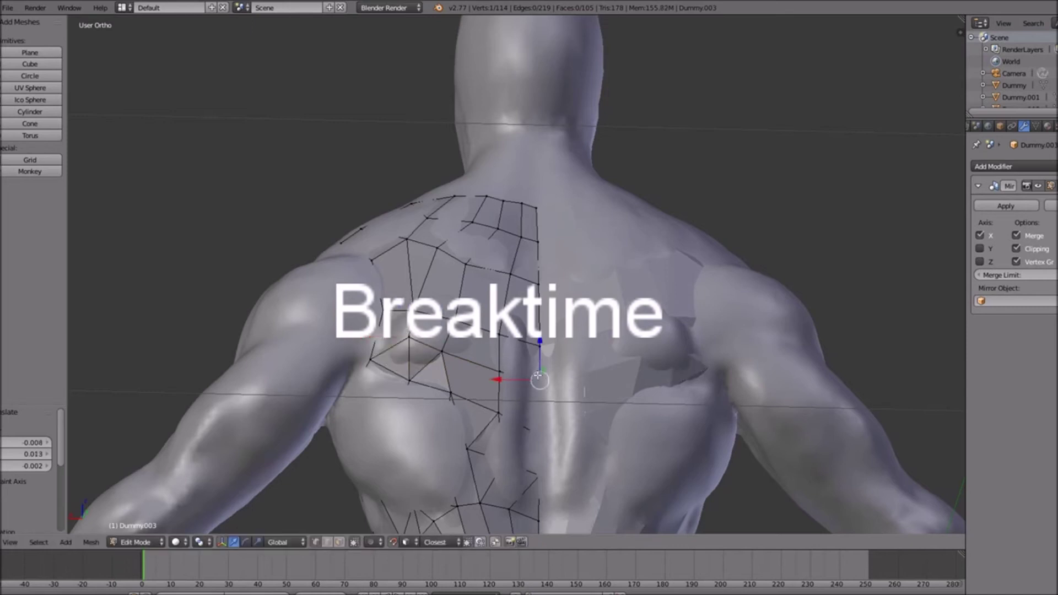
key("g")
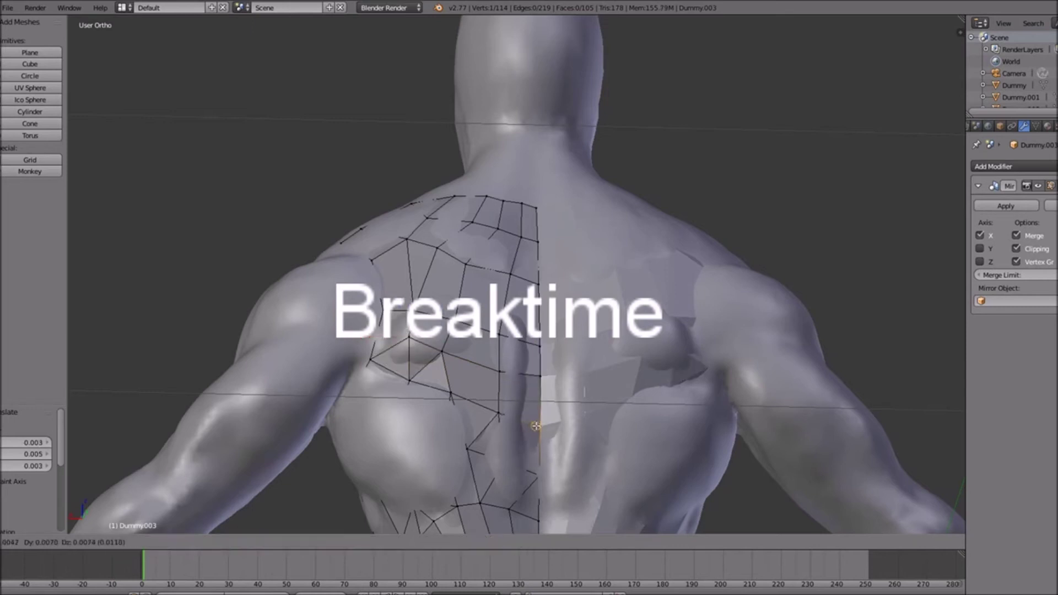
left_click(538, 426)
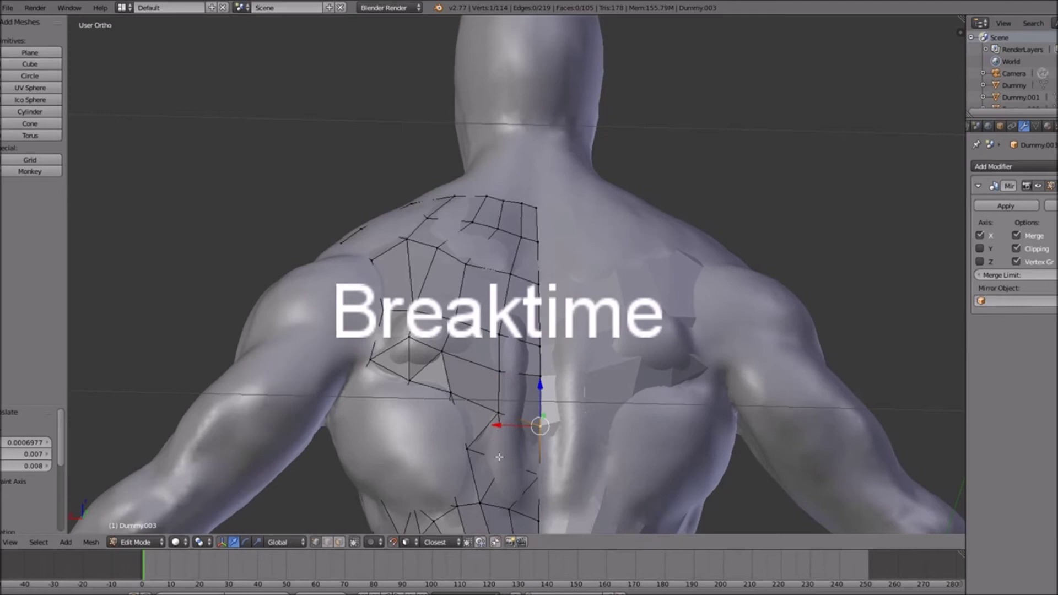
right_click(499, 456)
key("g")
left_click(503, 457)
right_click(540, 475)
key("g")
left_click(540, 477)
Snap two vertices on the side of the torso below the armpit onto the body, checking from front and side.
middle_click_drag(506, 429, 648, 379)
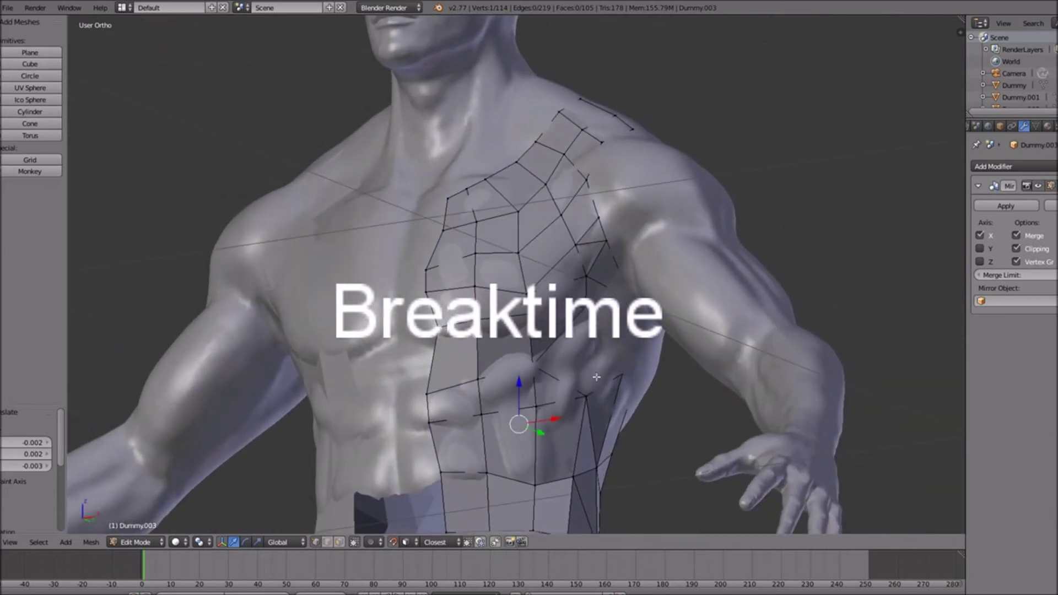
middle_click_drag(616, 375, 573, 336)
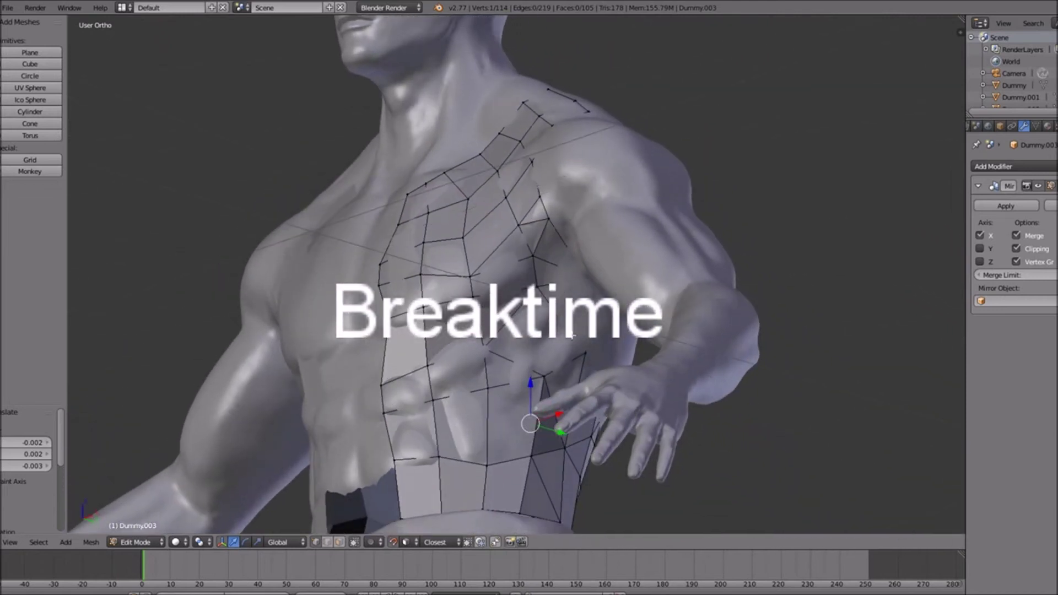
right_click(590, 358)
key("g")
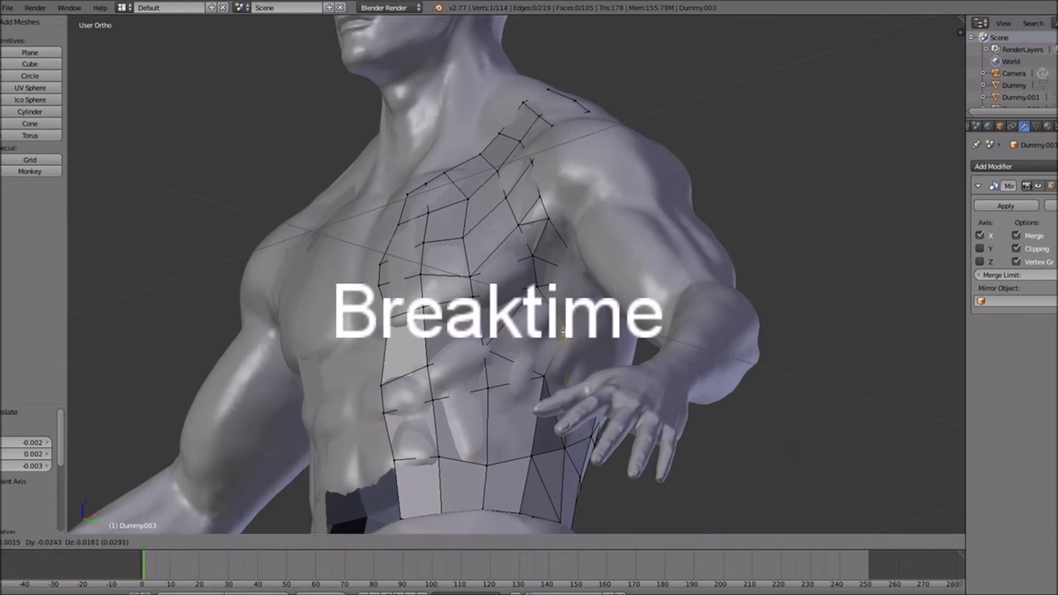
left_click(565, 336)
middle_click_drag(623, 364, 512, 297)
right_click(524, 271)
key("g")
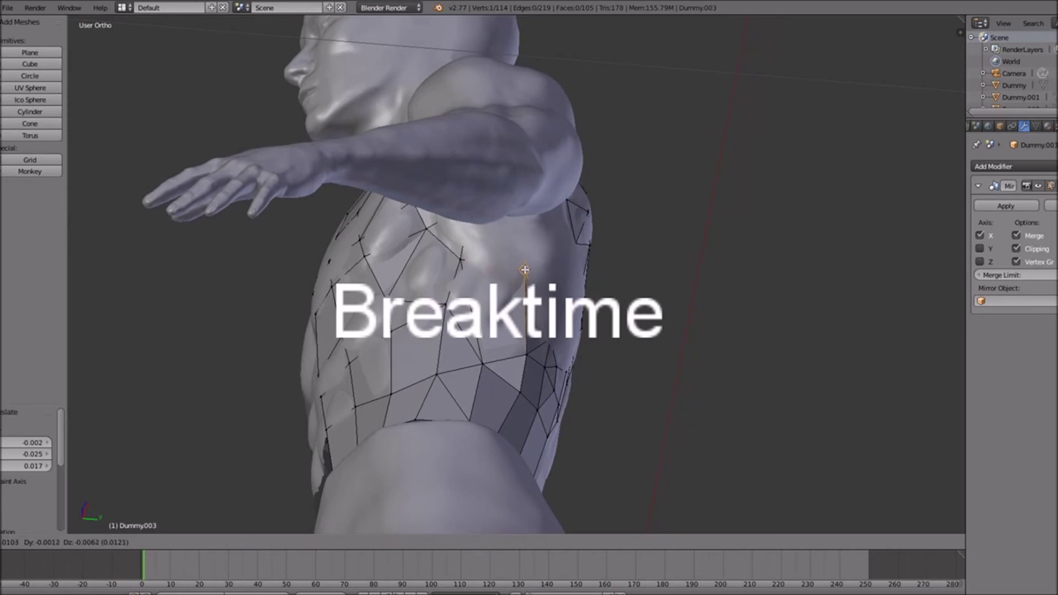
left_click(524, 269)
Snap the four remaining vertices across the lower back and flank onto the body.
middle_click_drag(524, 270, 439, 324)
right_click(451, 362)
key("g")
left_click(481, 343)
right_click(506, 334)
key("g")
left_click(505, 331)
right_click(486, 329)
key("g")
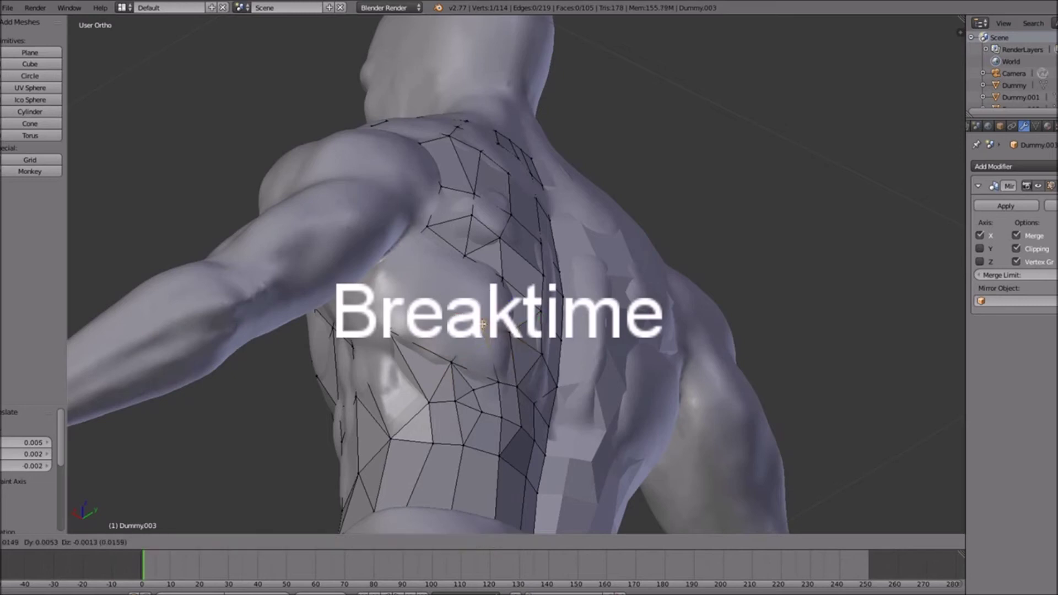
left_click(483, 325)
right_click(444, 298)
key("g")
left_click(439, 296)
Snap the back and underarm vertices of the lower armhole edge onto the body beneath the armpit.
right_click(393, 251)
key("g")
right_click(379, 271)
middle_click_drag(379, 271, 394, 246)
right_click(444, 194)
right_click(398, 227)
key("g")
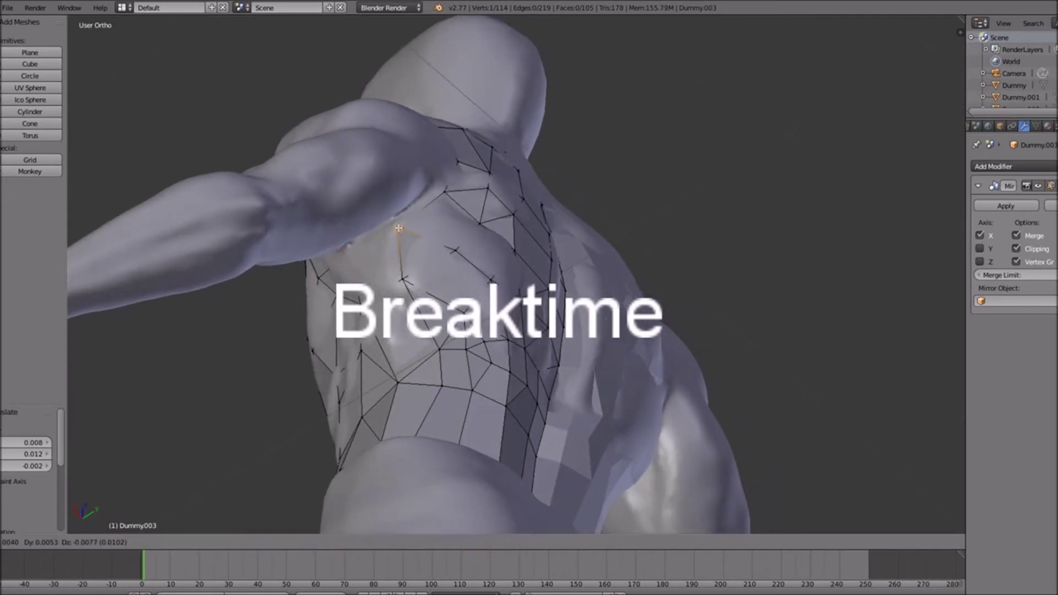
left_click(399, 228)
middle_click_drag(399, 227, 478, 253)
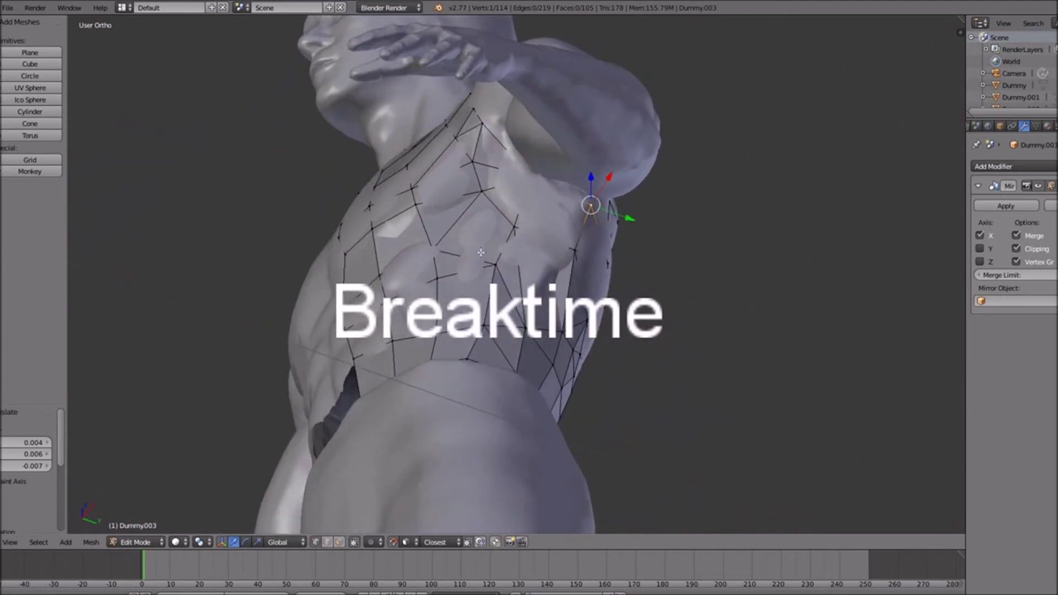
right_click(534, 183)
key("g")
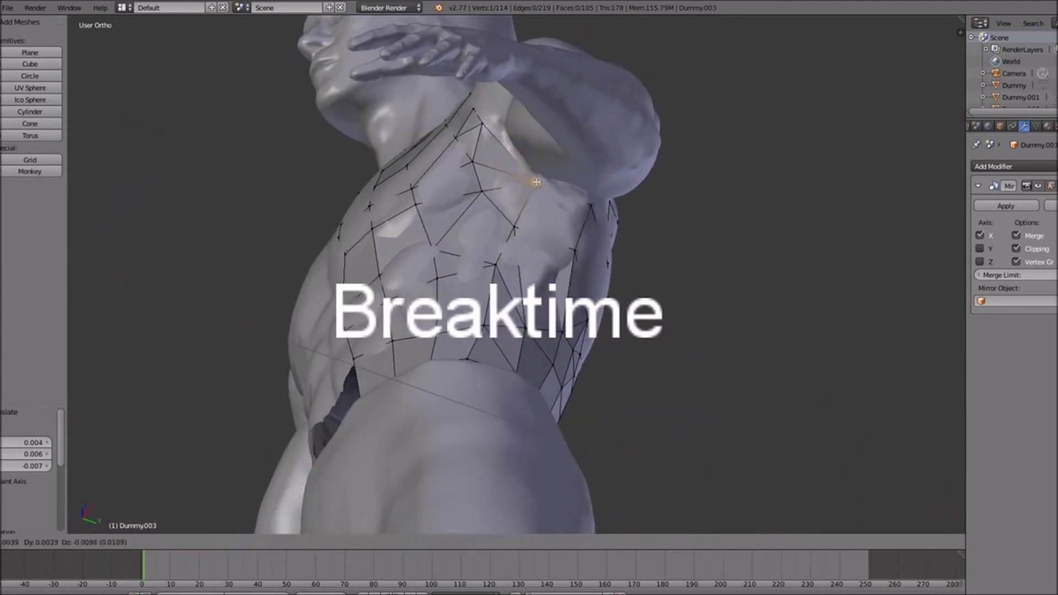
left_click(537, 182)
middle_click_drag(477, 210, 499, 275)
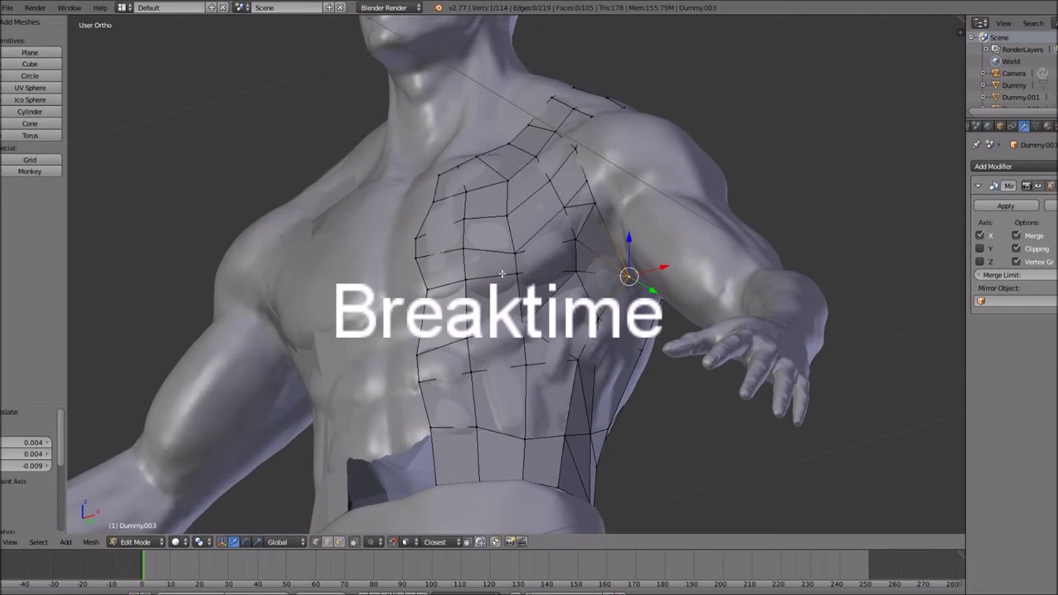
View the fitted garment from the front, isolate it in local view, and inspect its front and back surfaces.
key("KP_1")
scroll(501, 274, "down", 3)
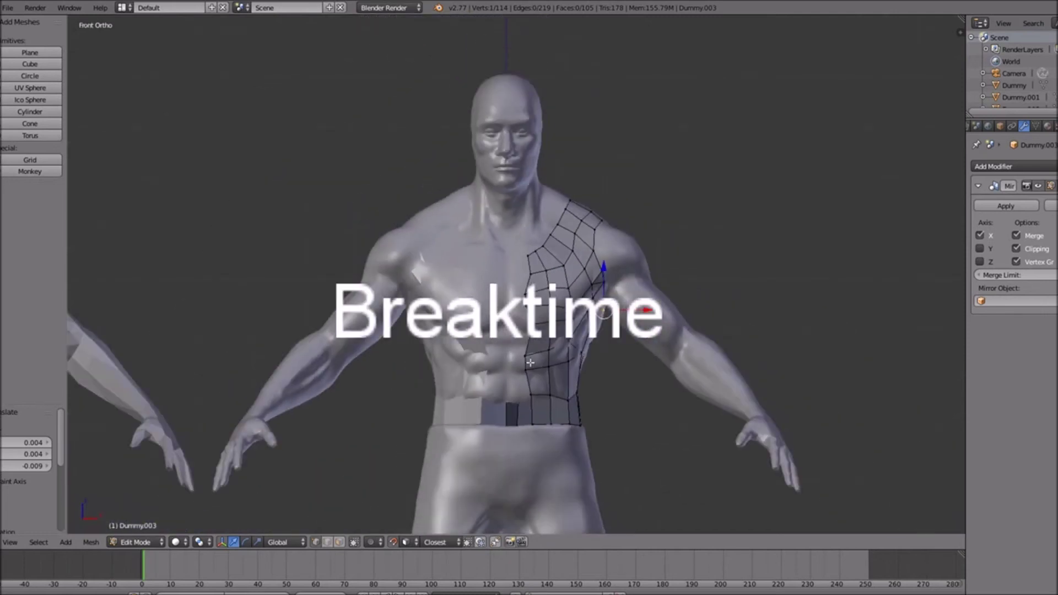
scroll(530, 362, "up", 2)
scroll(529, 363, "down", 2, "shift")
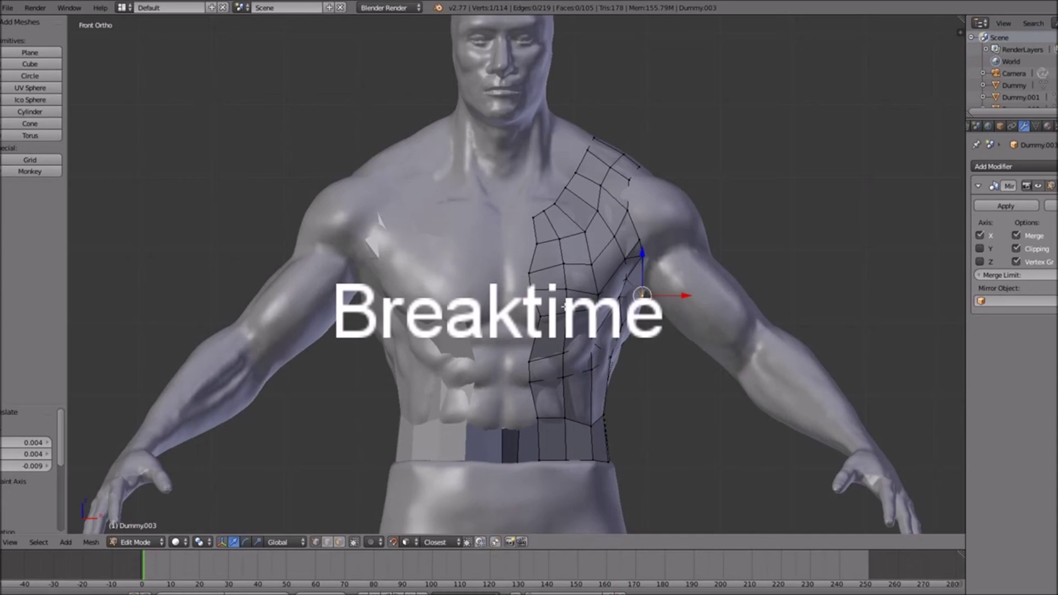
key("KP_Divide")
middle_click_drag(587, 305, 561, 313)
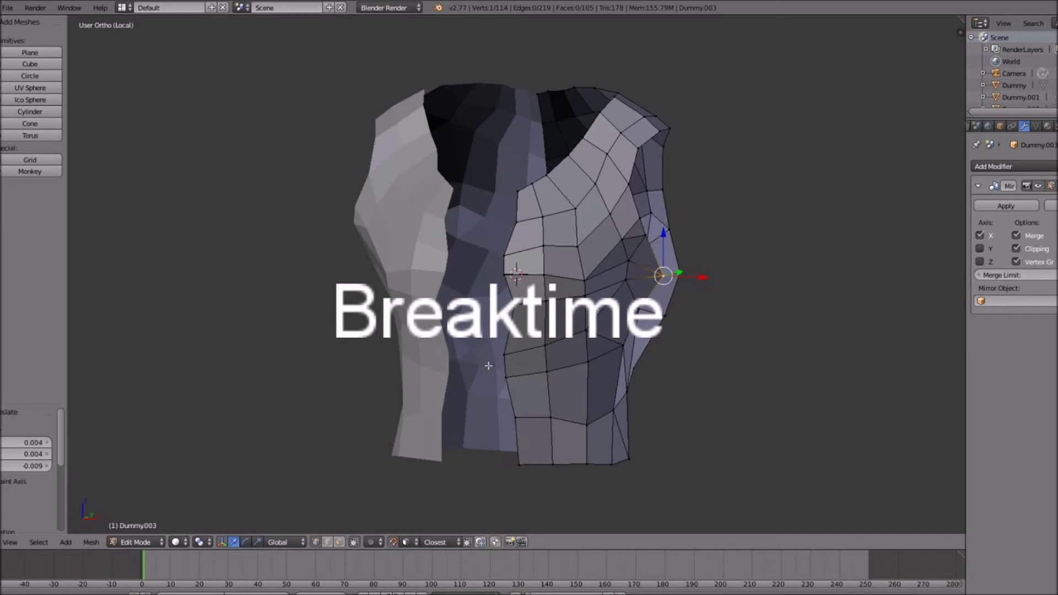
middle_click_drag(485, 367, 537, 353)
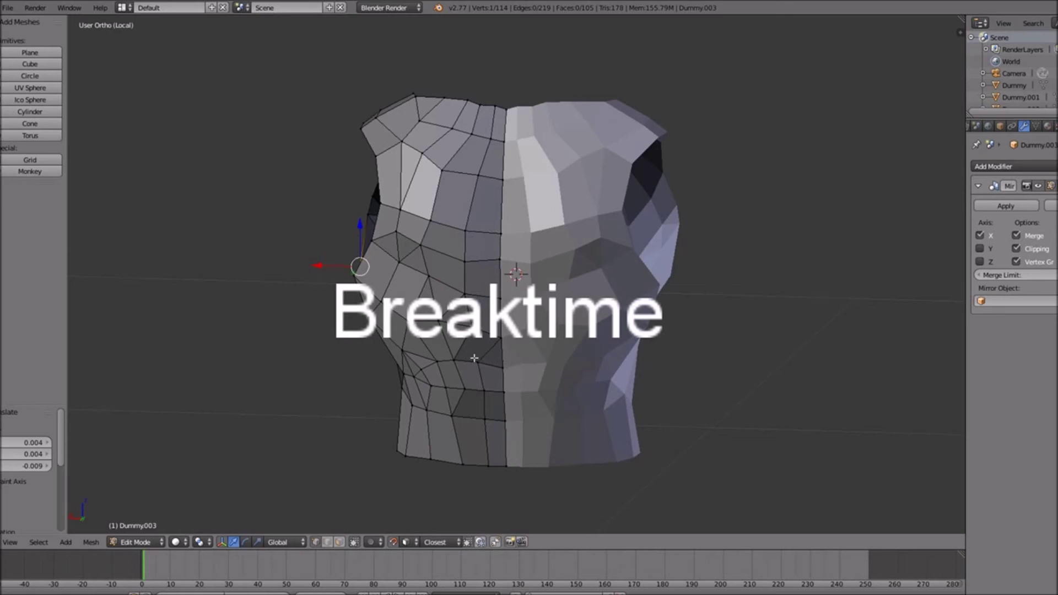
scroll(474, 358, "down", 5)
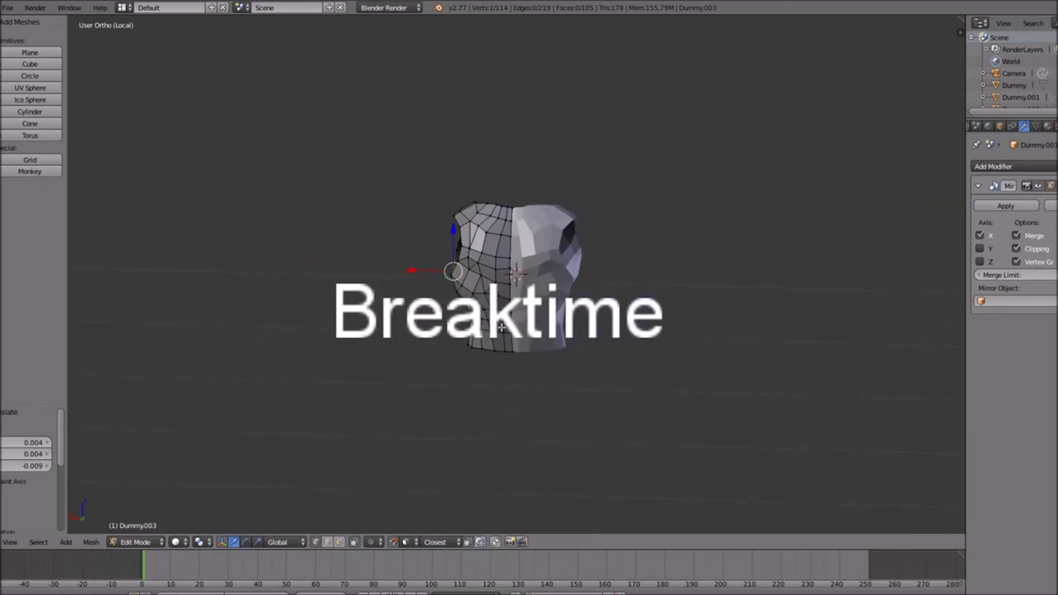
Inspect the isolated garment from back and front, then its fit over the body's abdomen and waist.
scroll(515, 340, "up", 7)
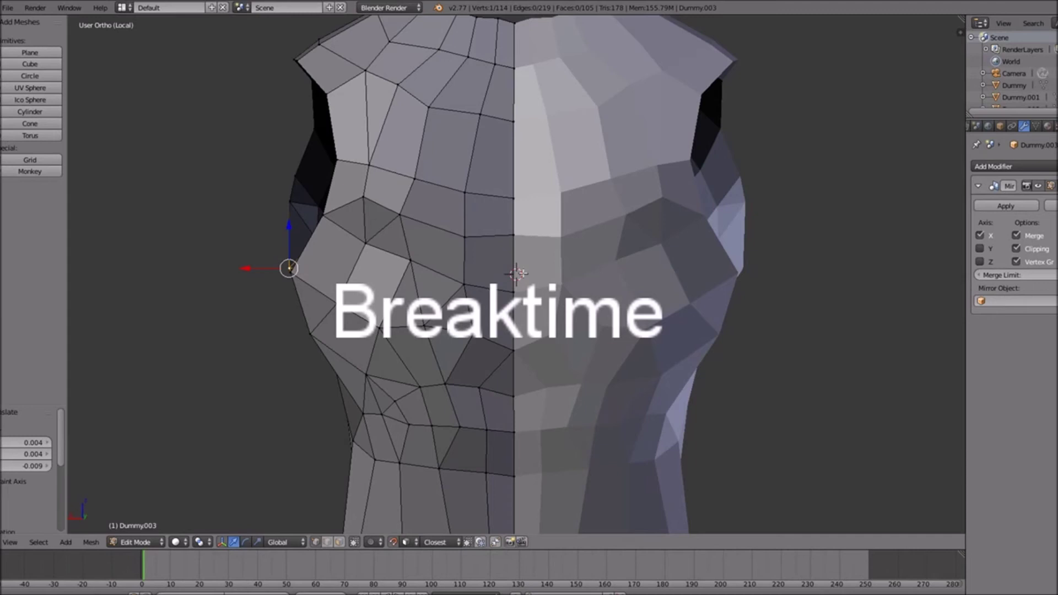
scroll(519, 261, "down", 3)
middle_click_drag(494, 296, 510, 295)
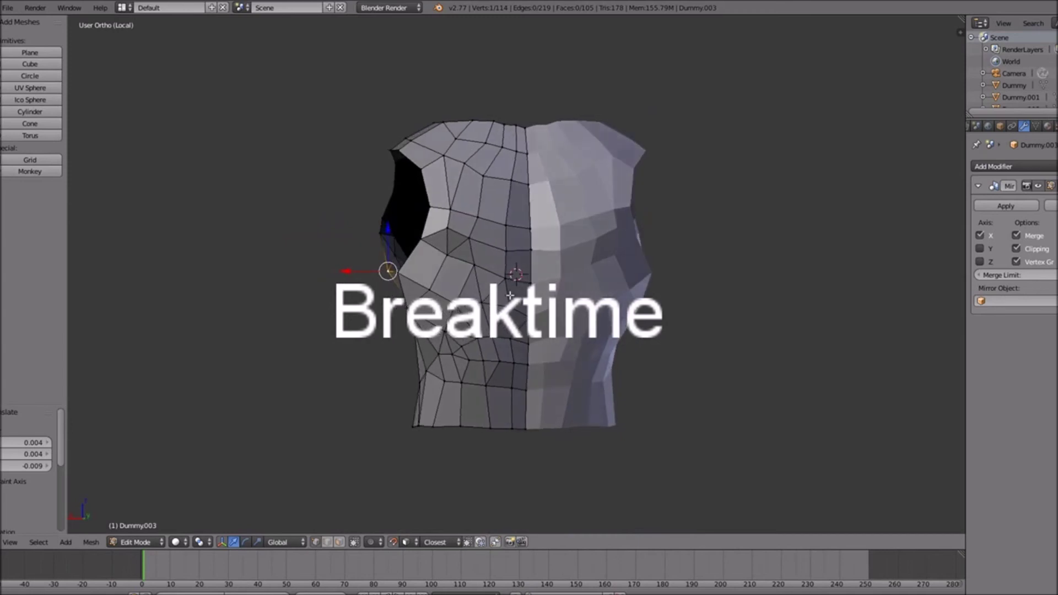
key("KP_1")
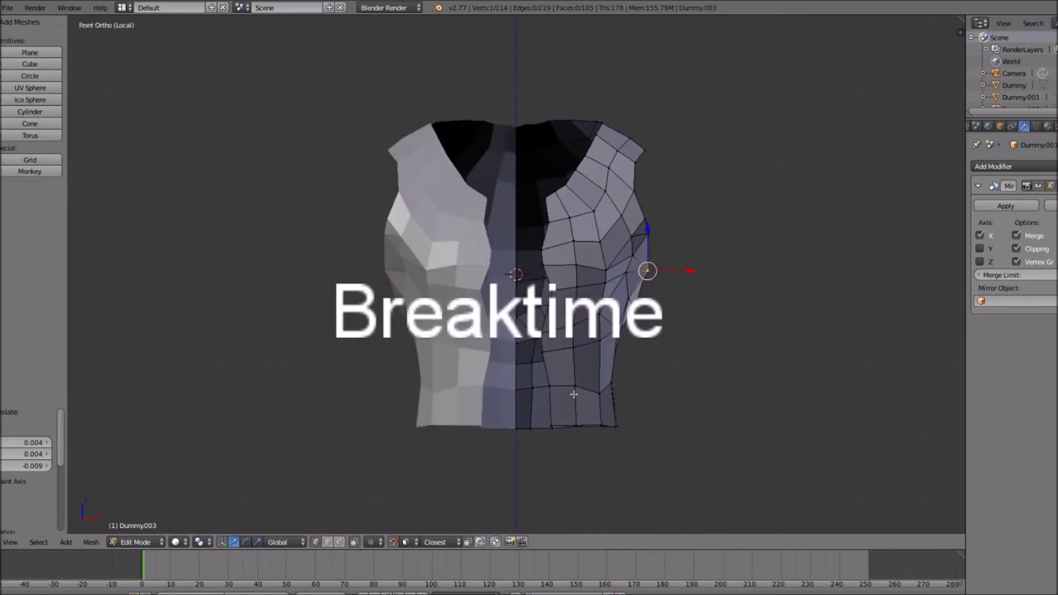
key("KP_Divide")
scroll(575, 396, "down", 7, "shift")
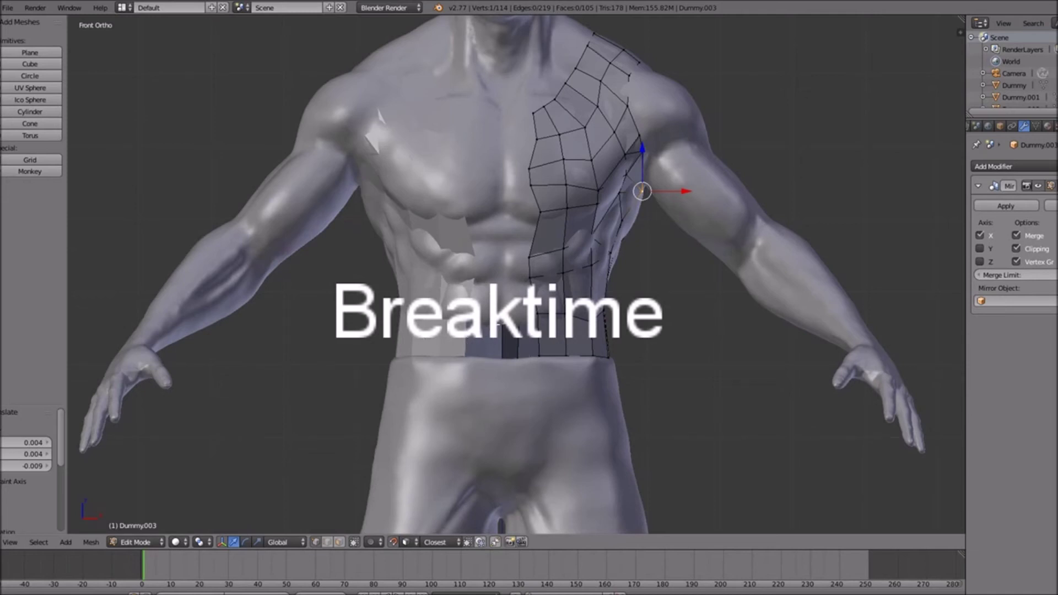
scroll(498, 324, "up", 3)
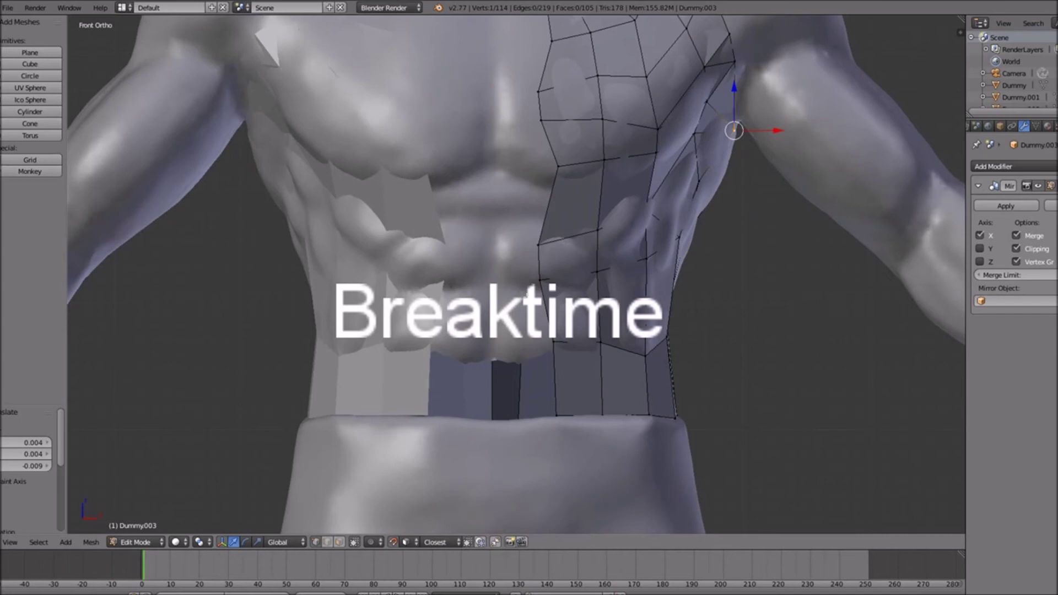
scroll(526, 309, "down", 2)
middle_click_drag(537, 355, 452, 354)
key("KP_1")
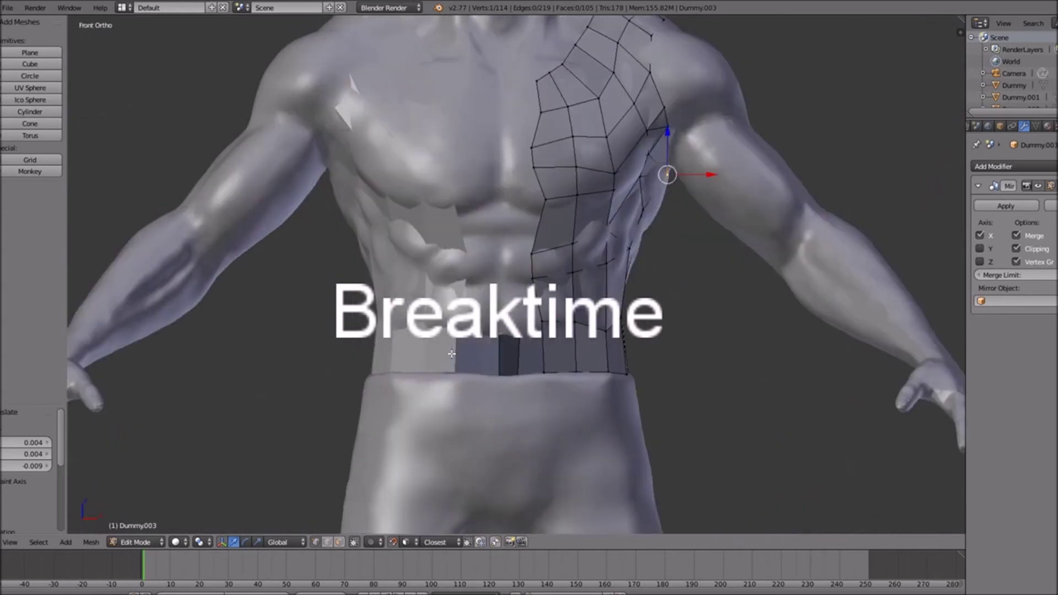
Extrude a chain of three vertices from the front opening's edge above the waist to the centreline and down to the hem.
right_click(530, 282, "ctrl")
key("g")
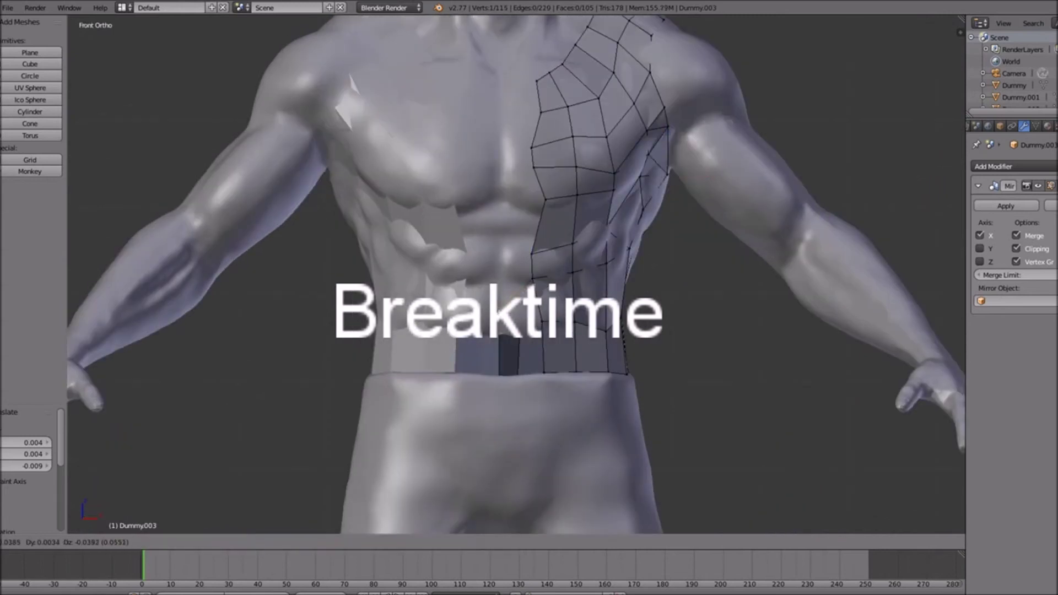
left_click(487, 302)
key("e")
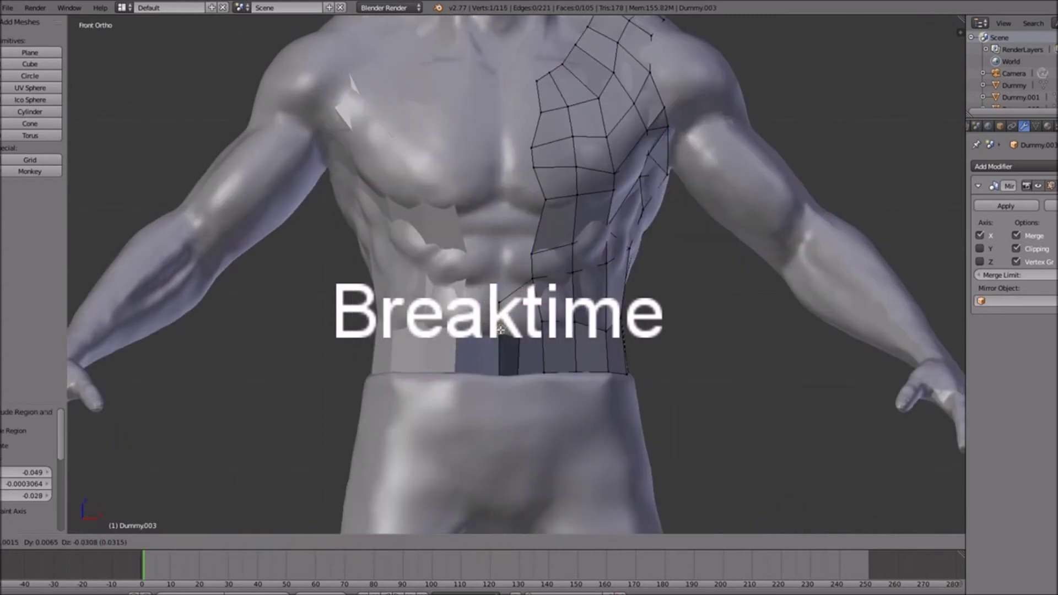
left_click(500, 330)
key("e")
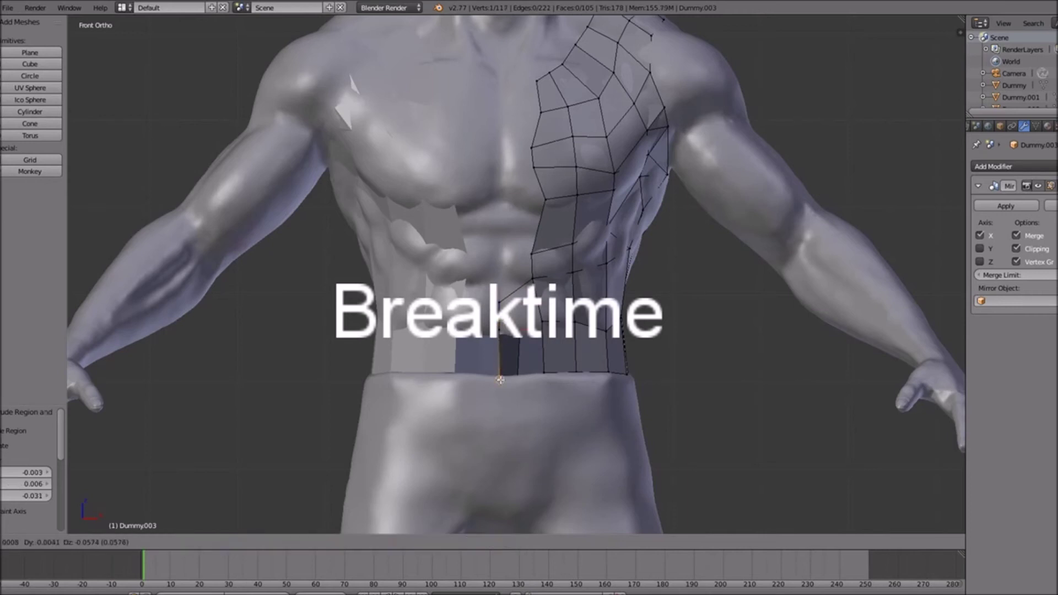
left_click(499, 381)
Fill two faces between the new centreline vertices and the lower front opening edge to close the garment at the waist.
right_click(503, 331)
right_click(501, 298, "shift")
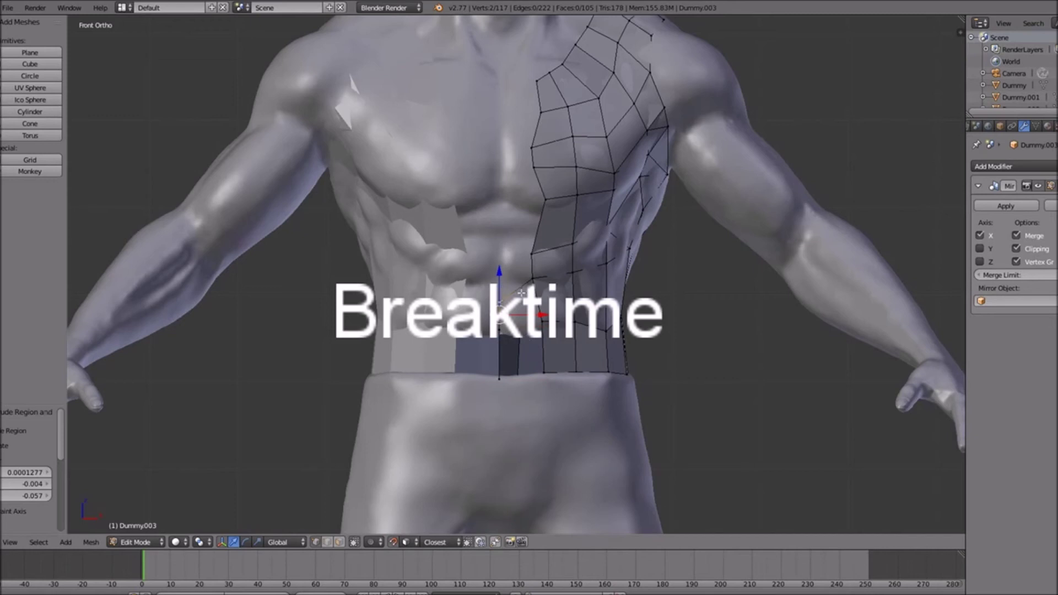
right_click(499, 329)
middle_click_drag(598, 335, 542, 346)
right_click(446, 343)
right_click(445, 317, "shift")
right_click(474, 300, "shift")
right_click(486, 341, "shift")
key("f")
right_click(487, 342)
right_click(489, 389, "shift")
right_click(444, 397, "shift")
right_click(433, 353, "shift")
Raise the bottom centreline vertex by about 0.008 along Z to line it up with the hem.
middle_click_drag(504, 325, 520, 351)
key("KP_Divide")
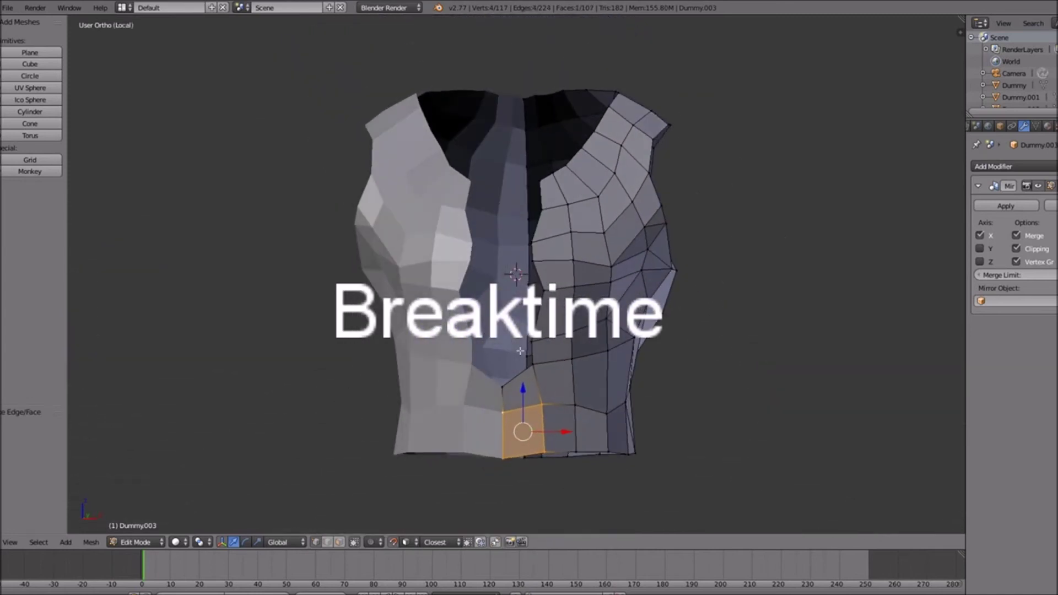
right_click(502, 456)
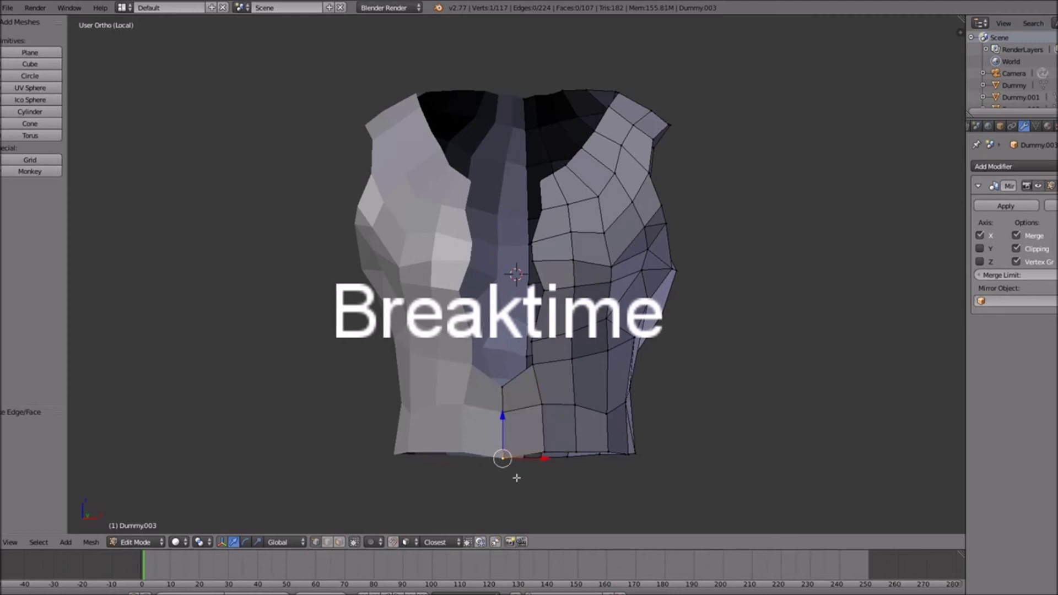
key("KP_1")
key("g")
key("z")
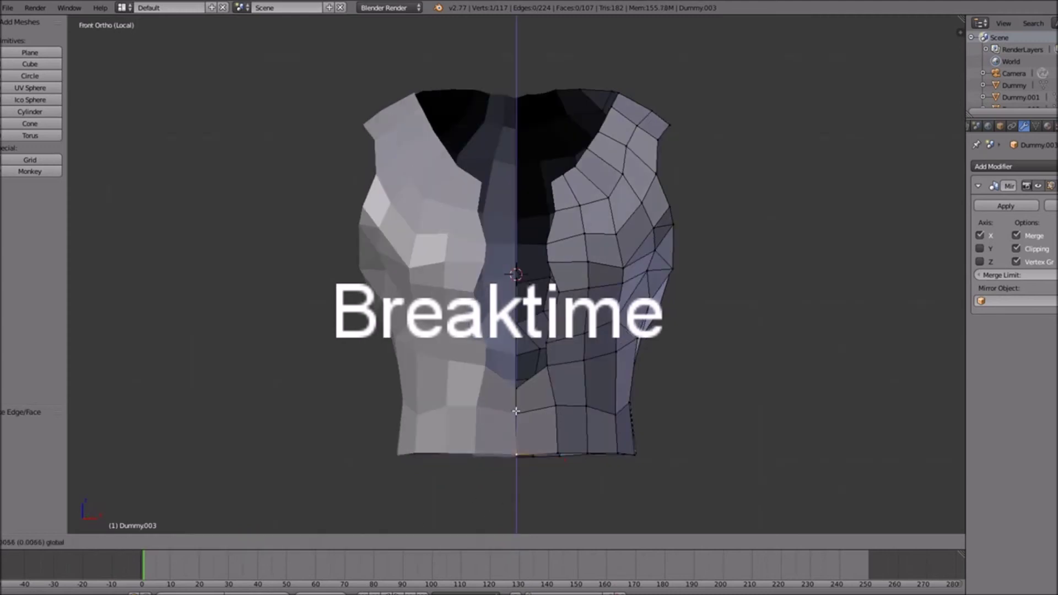
left_click(516, 410)
key("KP_Divide")
key("KP_1")
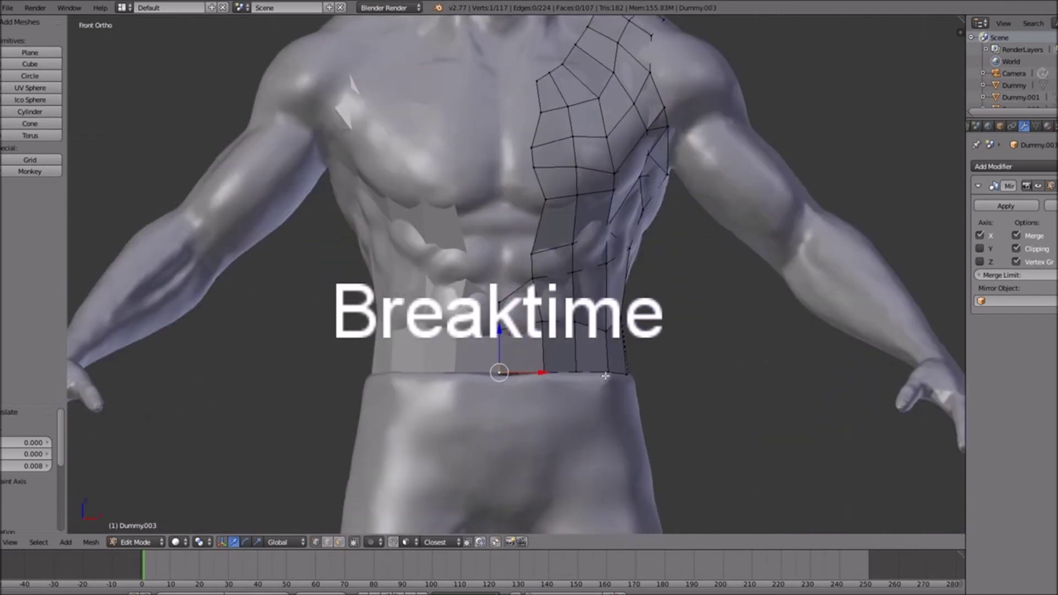
Extrude the garment's whole bottom edge row down by about 0.033 over the hips.
key("z")
key("b")
left_click_drag(655, 356, 420, 446)
key("z")
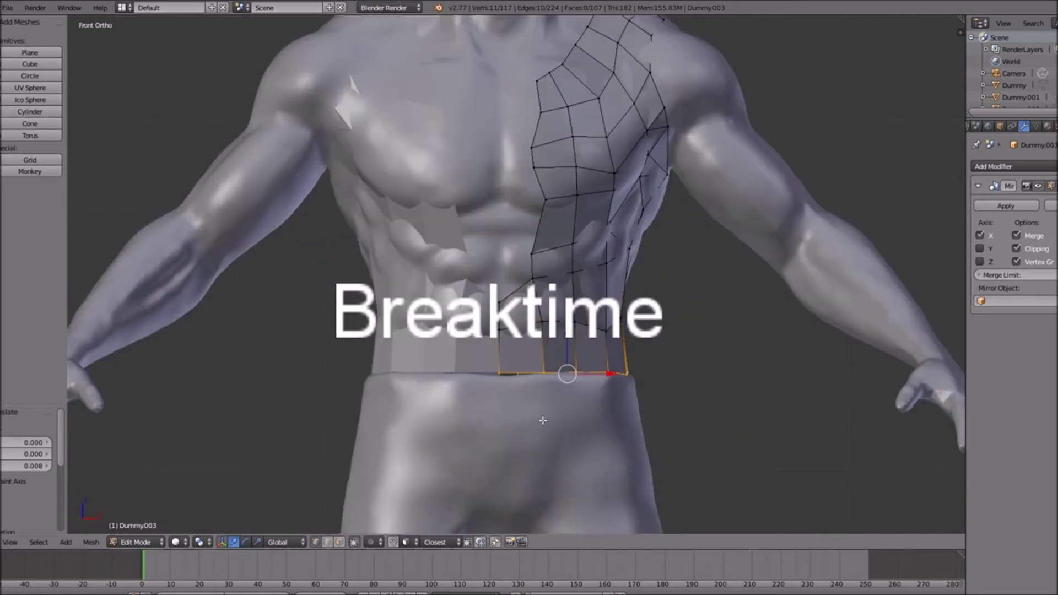
key("g")
key("z")
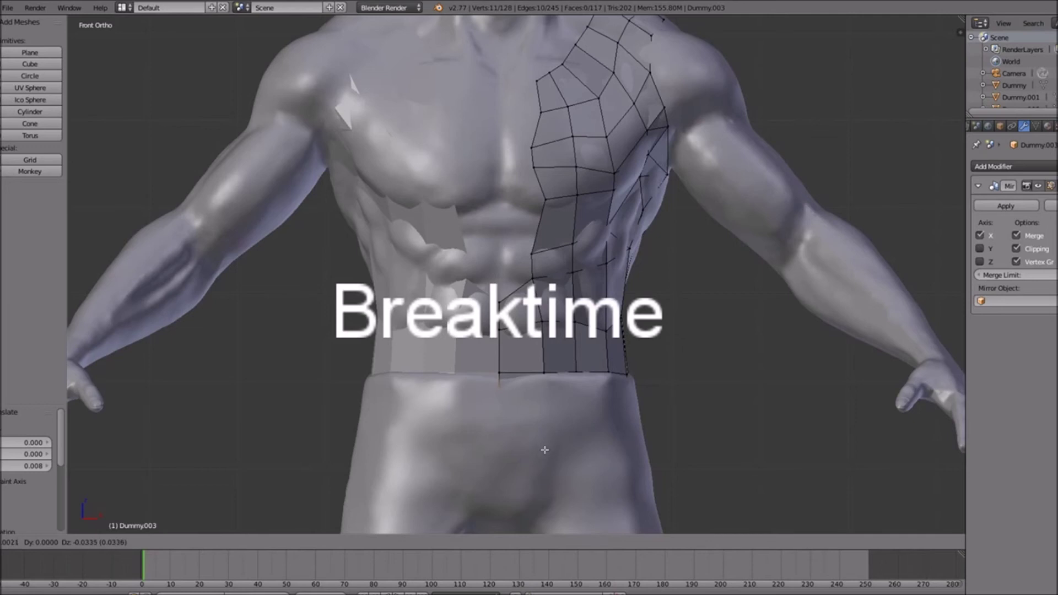
left_click(544, 450)
key("s")
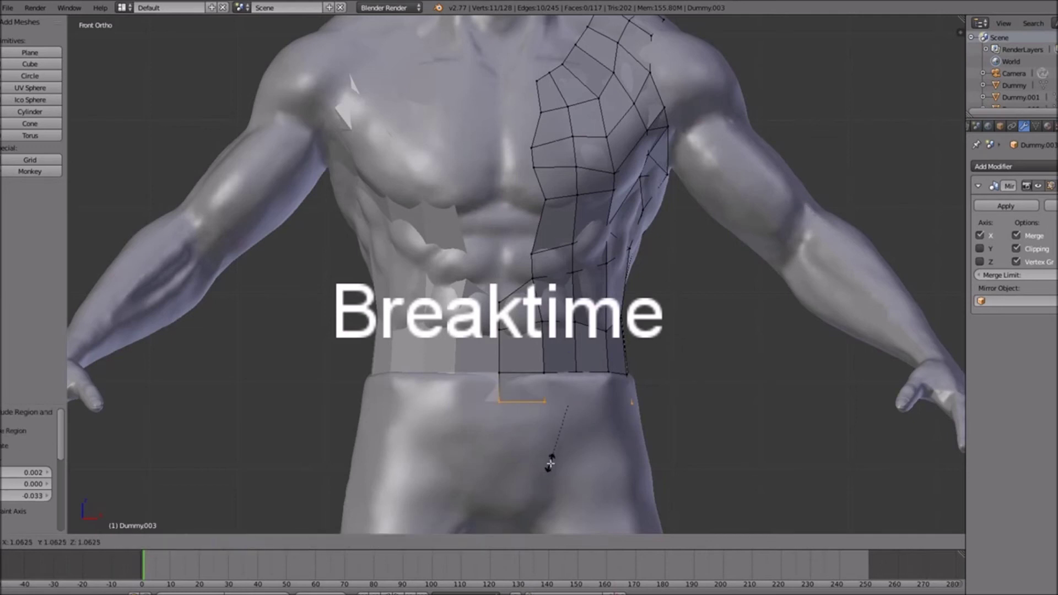
right_click(550, 464)
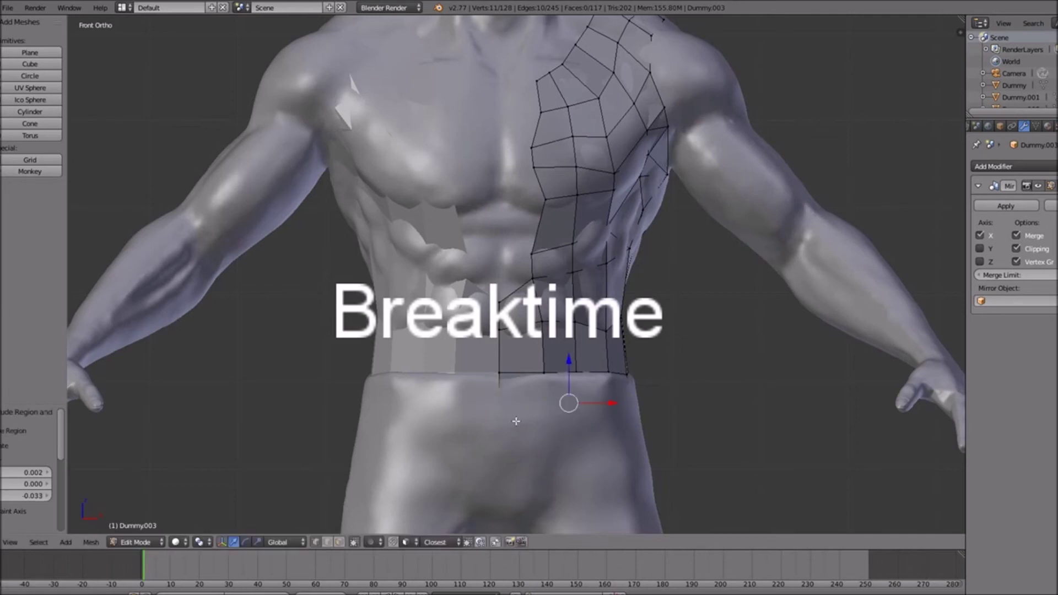
Turn on snapping and snap the first three front hem vertices, starting at the centreline, onto the body.
left_click(393, 541)
right_click(510, 405)
right_click(502, 404)
key("g")
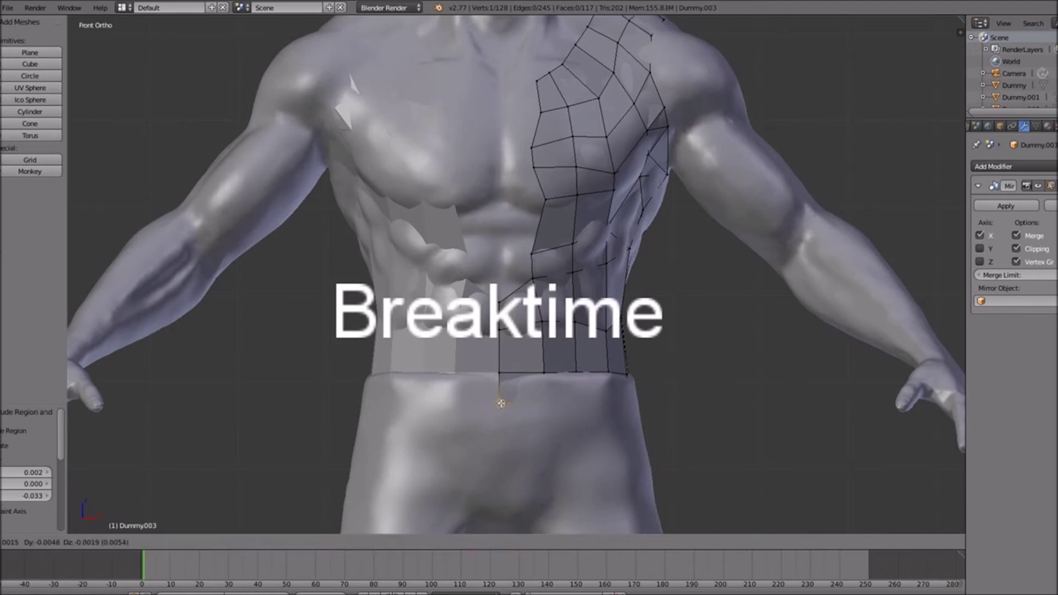
left_click(512, 405)
right_click(543, 405)
key("g")
left_click(544, 404)
right_click(576, 404)
key("g")
left_click(577, 404)
Snap the hem vertices around the side of the hip onto the body.
middle_click_drag(577, 403, 543, 418)
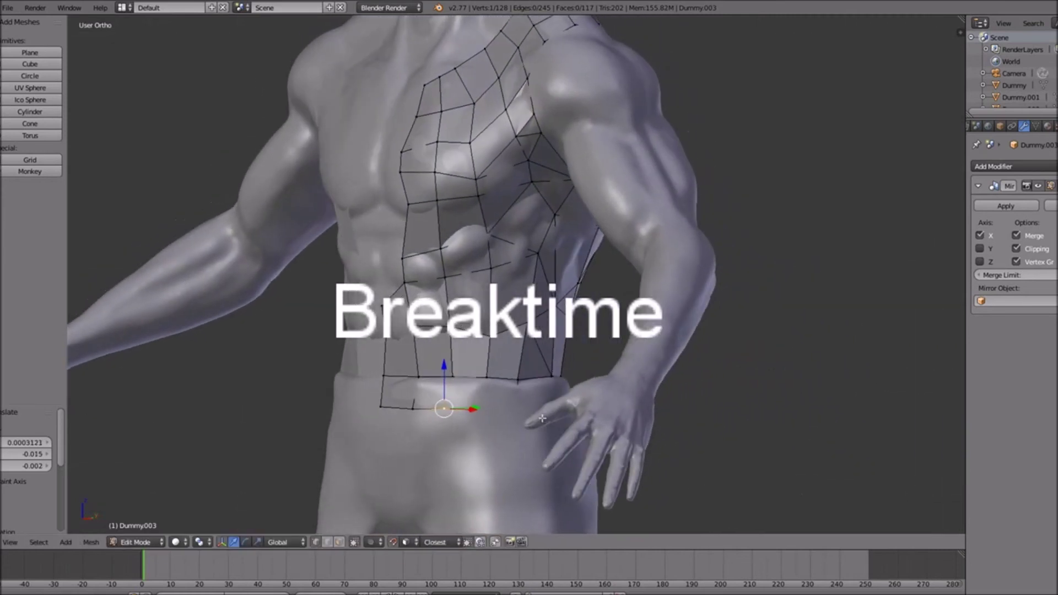
key("g")
left_click(481, 406)
middle_click_drag(481, 406, 426, 407)
key("g")
left_click(427, 407)
right_click(460, 408)
key("g")
left_click(460, 408)
Snap the remaining hem vertices across the back to the centreline onto the body.
middle_click_drag(460, 408, 451, 414)
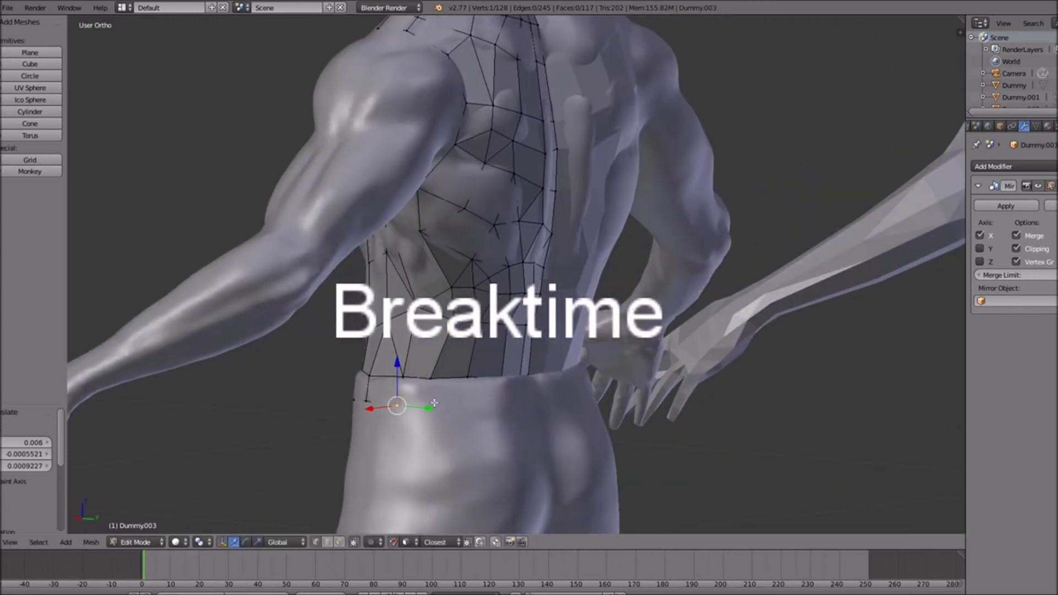
right_click(434, 402)
key("g")
left_click(433, 403)
right_click(460, 405)
key("g")
left_click(472, 408)
middle_click_drag(473, 407, 457, 422)
right_click(488, 401)
key("g")
left_click(488, 400)
key("e")
left_click(515, 402)
key("e")
left_click(532, 403)
Select the edge loop just above the hem and scale it outward by 1.073 with snapping off.
right_click(533, 375)
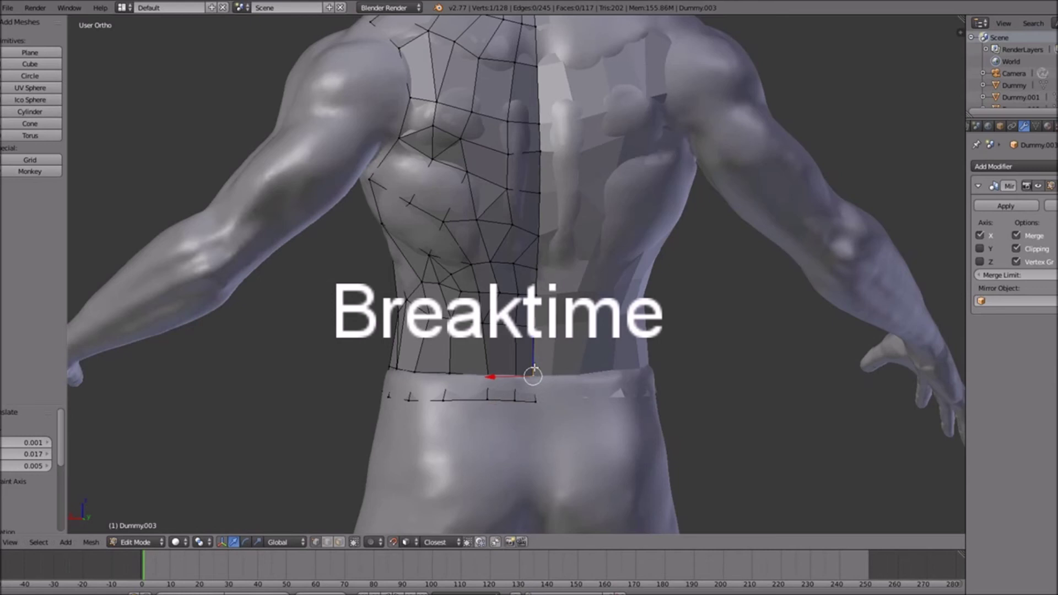
right_click(524, 371, "alt")
middle_click_drag(545, 417, 616, 420)
right_click(506, 406, "shift")
right_click(471, 404, "shift")
right_click(436, 403, "shift")
right_click(409, 393, "shift")
right_click(409, 393, "shift")
key("s")
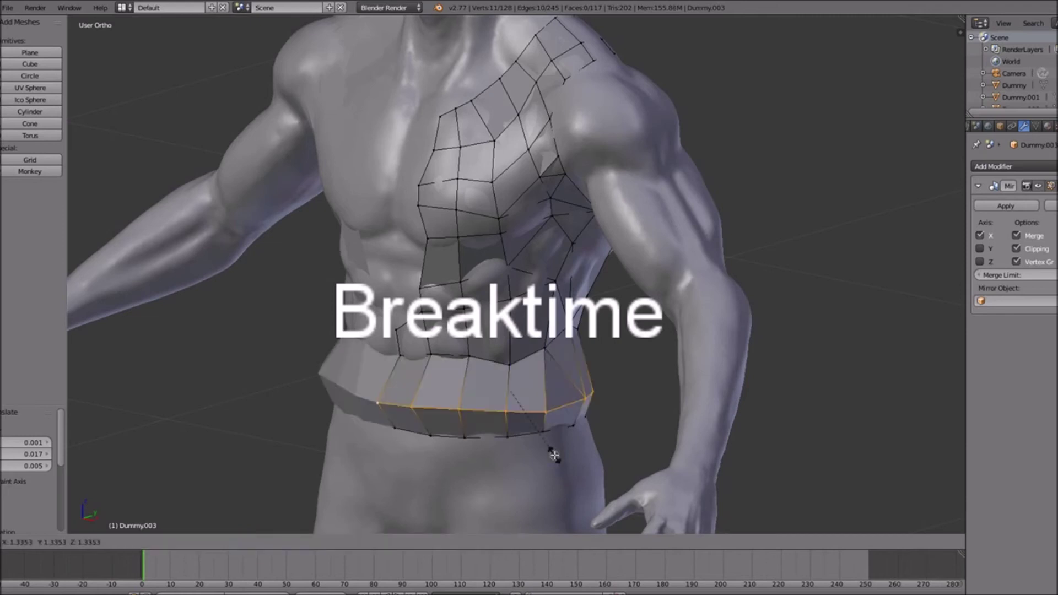
right_click(553, 455)
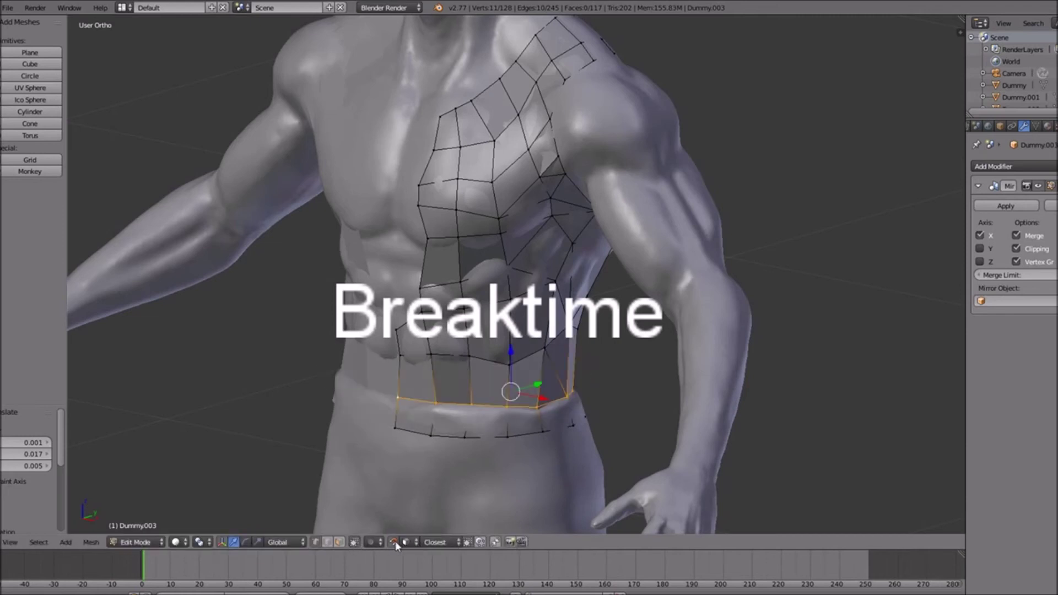
key("s")
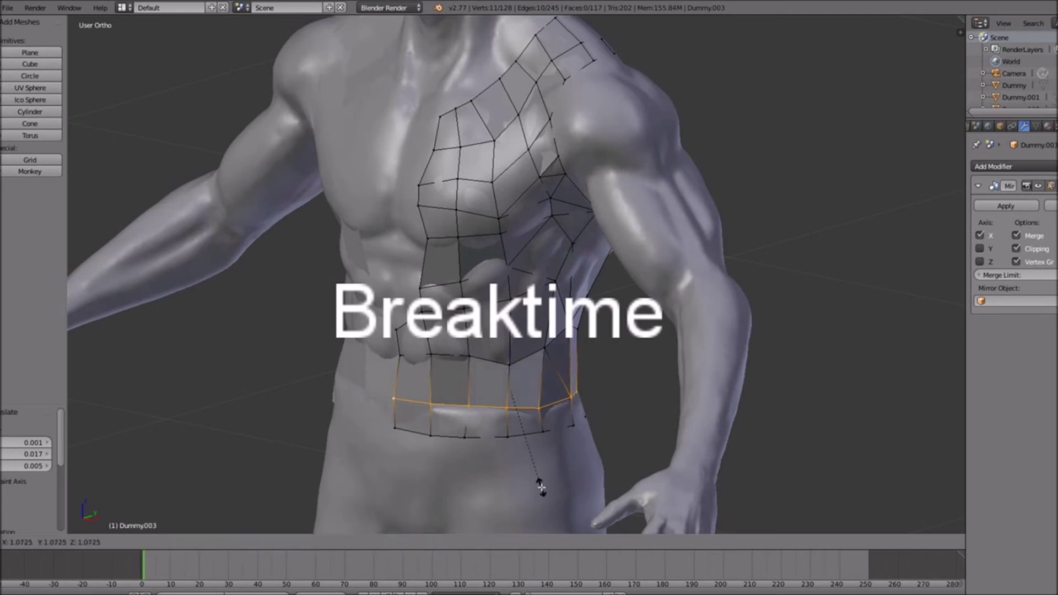
left_click(541, 488)
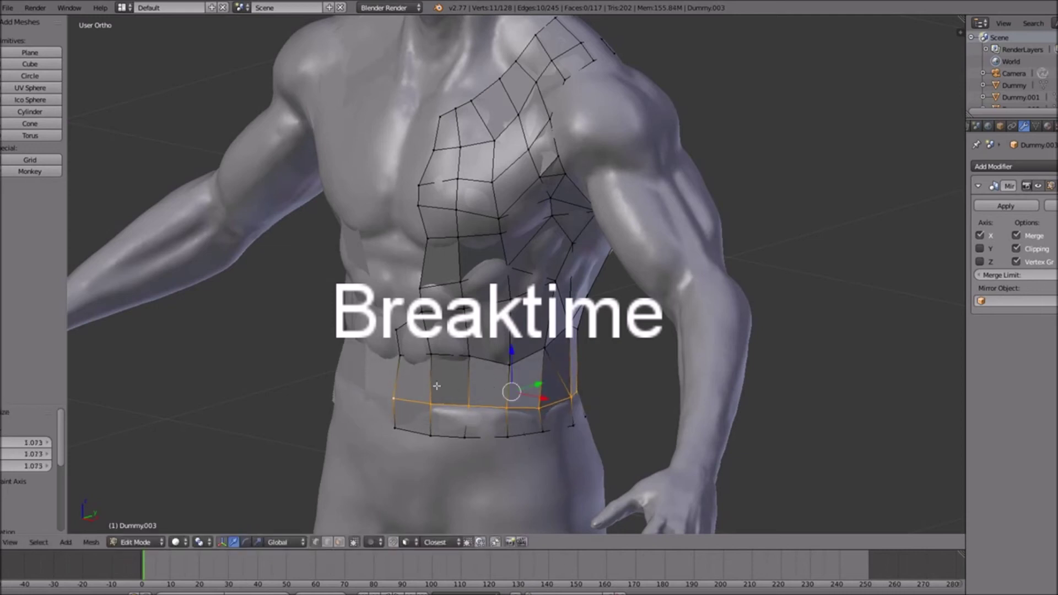
Select the next edge loop up around the waist and scale it outward by about 1.04.
right_click(418, 355, "alt")
middle_click_drag(622, 391, 512, 387)
right_click(521, 326)
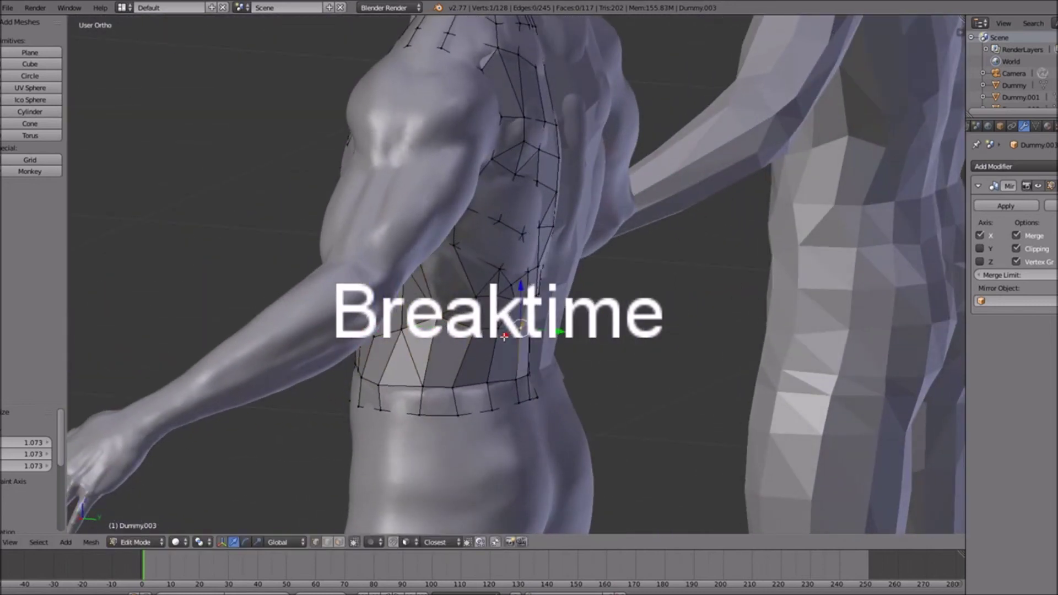
right_click(460, 324, "alt")
right_click(502, 333, "shift")
right_click(526, 330, "shift")
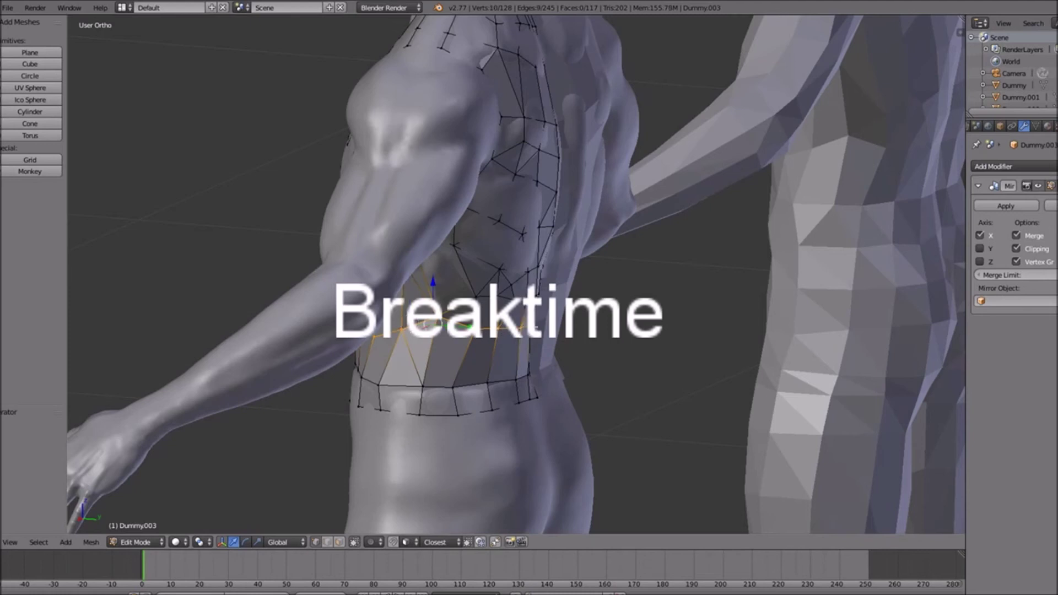
key("s")
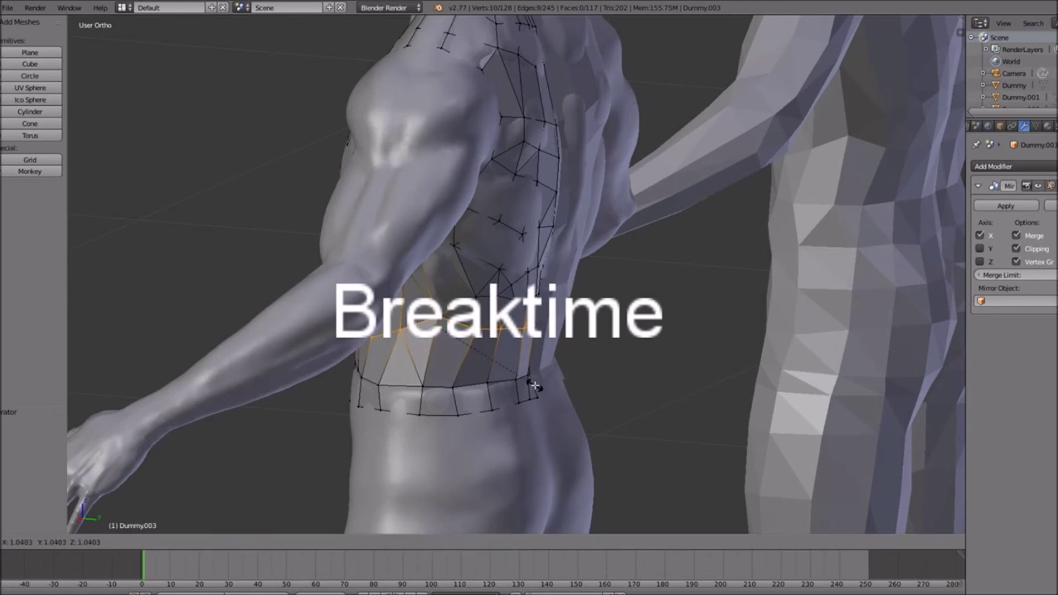
left_click(534, 385)
Check the garment in isolation, then push its entire mesh outward along the normals by about 0.0088.
middle_click_drag(534, 385, 644, 413)
key("KP_1")
key("KP_Divide")
key("KP_1")
key("Tab")
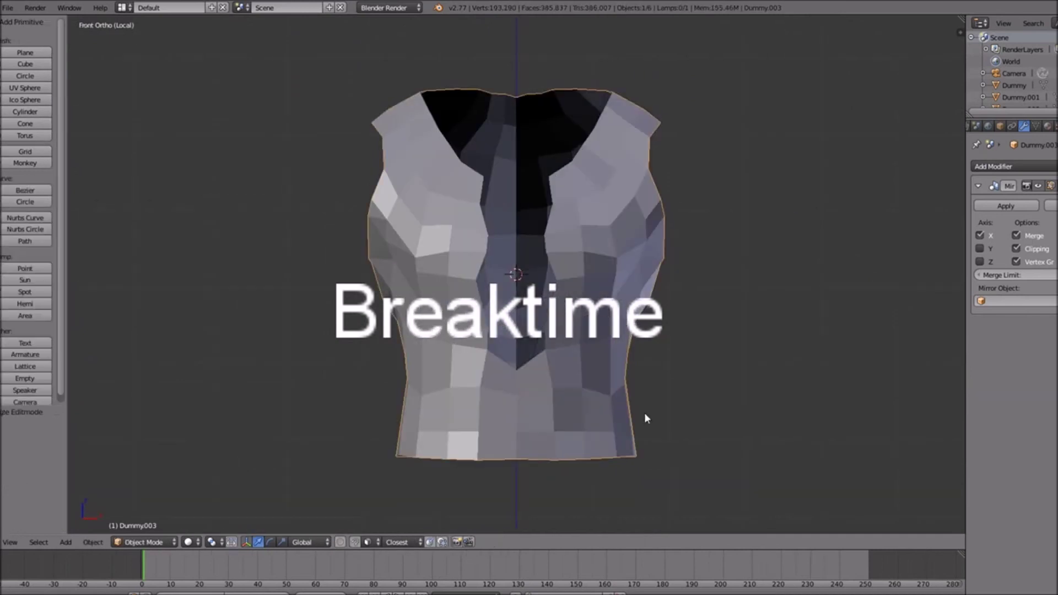
key("KP_Divide")
key("Tab")
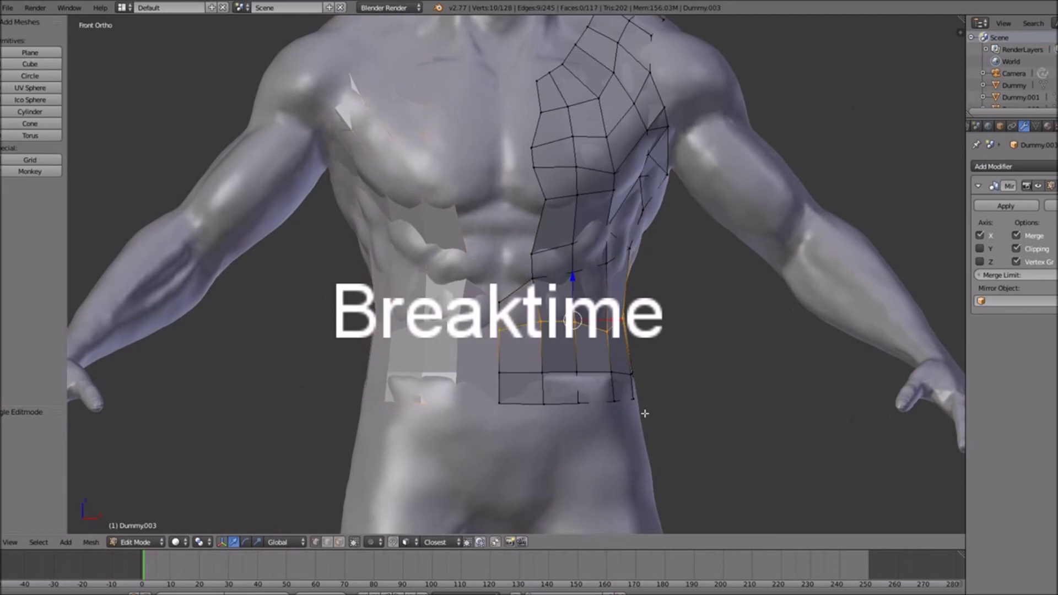
key("a")
key("alt+s")
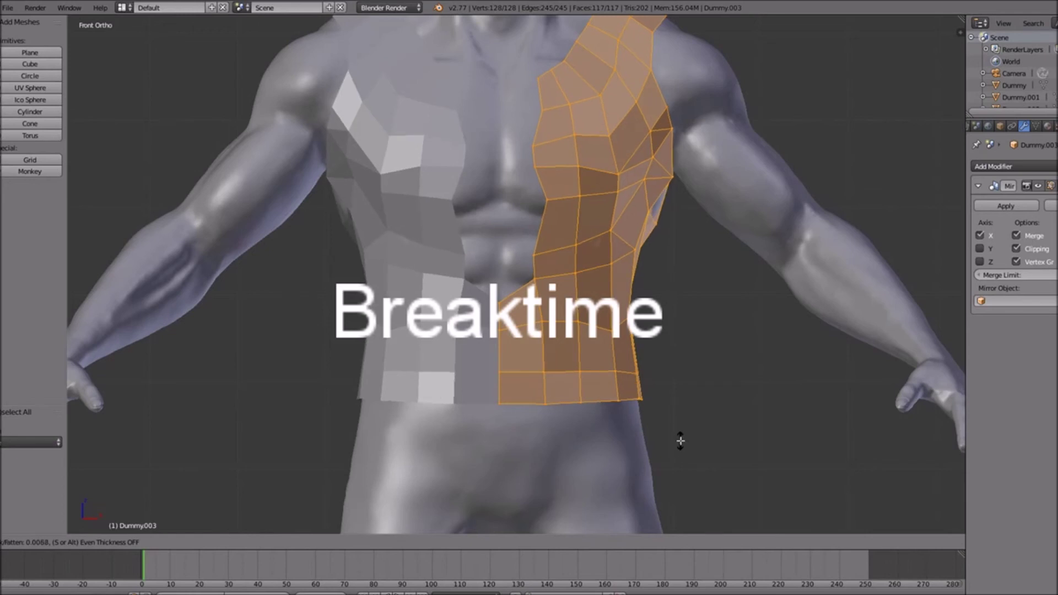
left_click(680, 440)
Apply the garment's Mirror modifier in Object Mode.
scroll(664, 353, "down", 5)
key("Tab")
middle_click_drag(646, 362, 525, 286)
scroll(525, 287, "up", 4)
key("Tab")
middle_click_drag(522, 240, 521, 285, "shift")
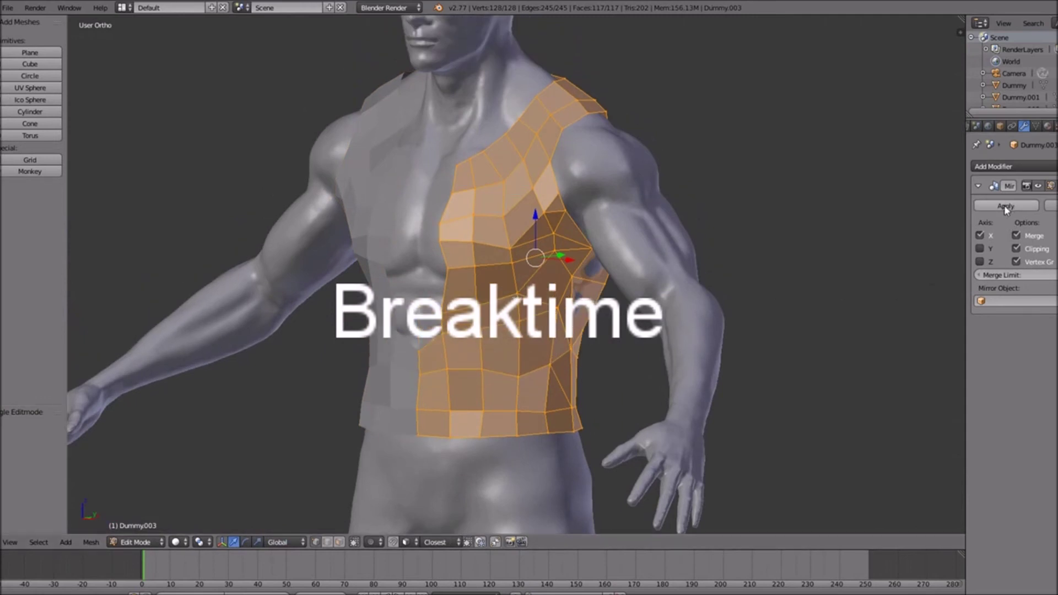
key("Tab")
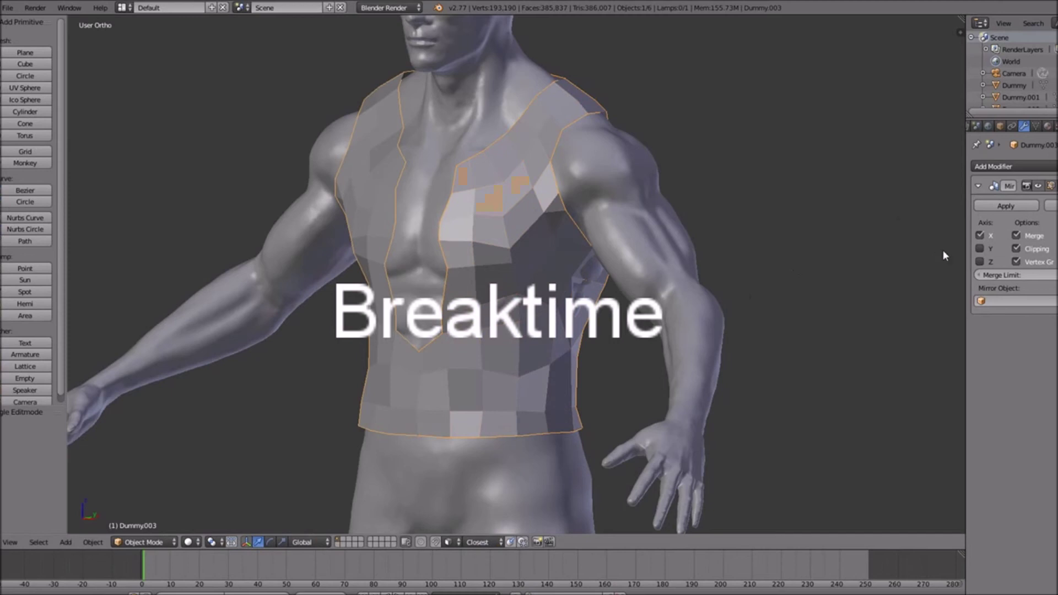
left_click(1002, 207)
scroll(434, 336, "down", 4)
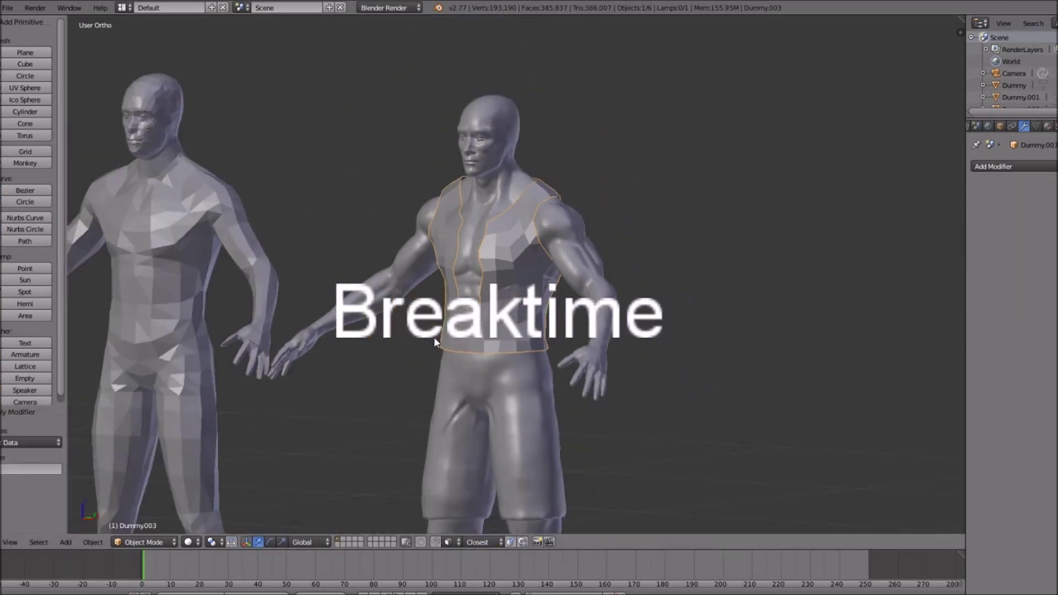
Add a Solidify modifier to the vest.
scroll(446, 369, "up", 1)
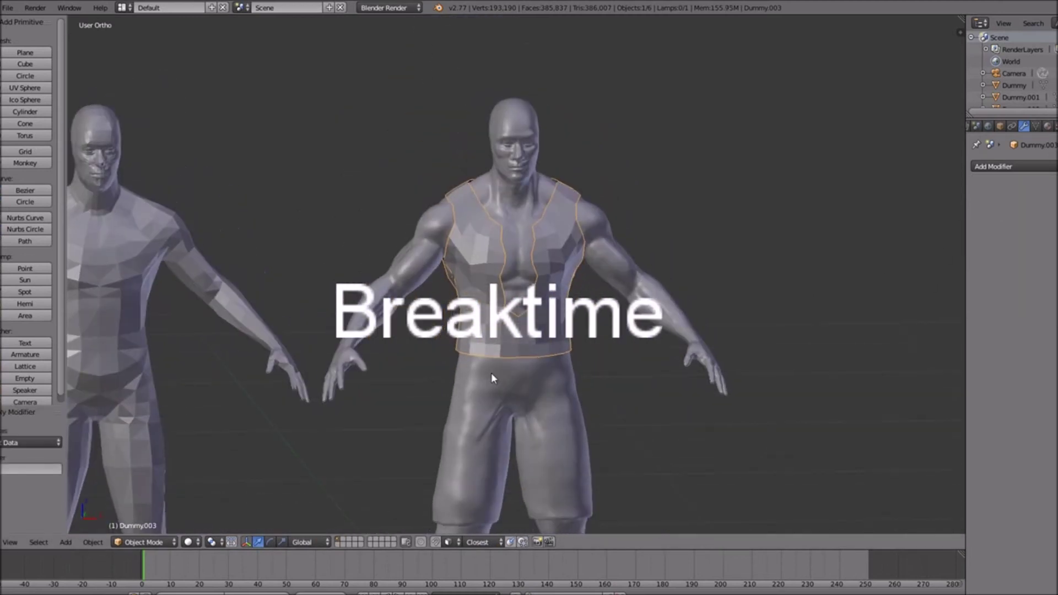
left_click(1011, 167)
left_click(879, 350)
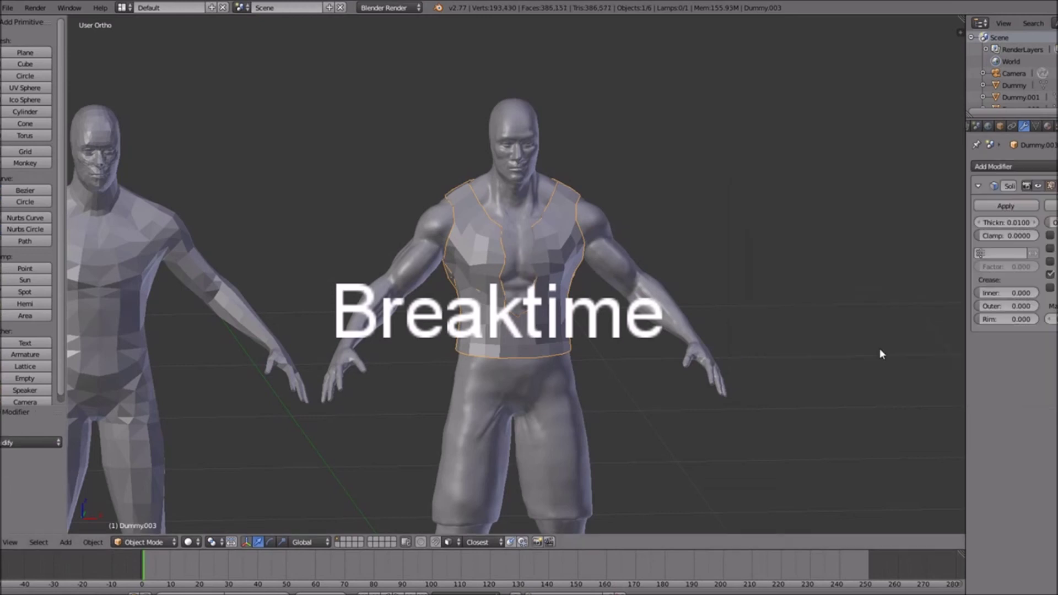
Examine the thickened vest's edges and its fit around the chest, armholes and waist.
middle_click_drag(685, 302, 518, 287)
scroll(510, 293, "up", 6)
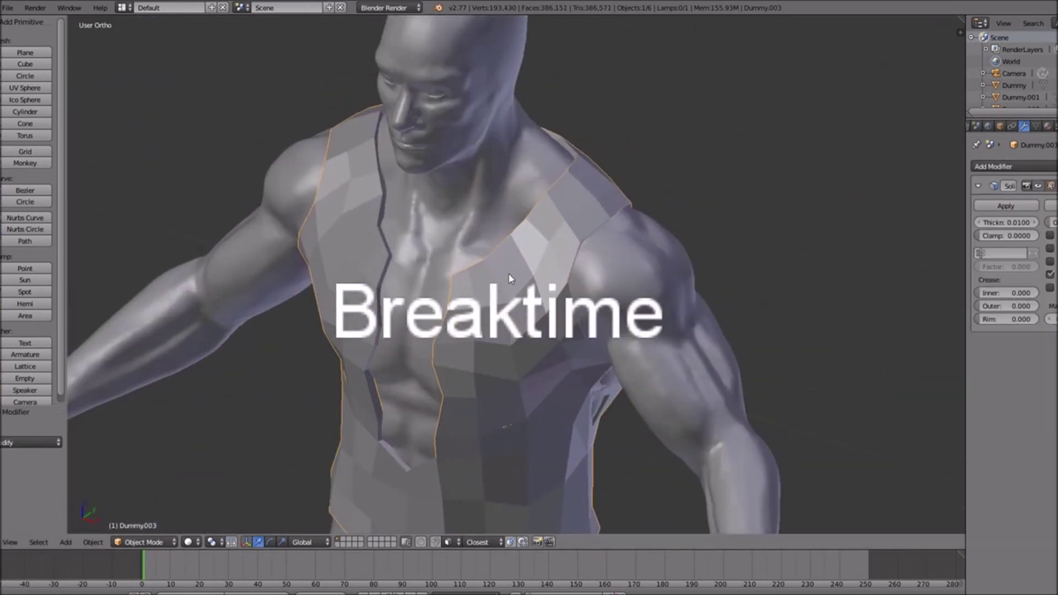
scroll(511, 304, "up", 2)
scroll(517, 306, "down", 1)
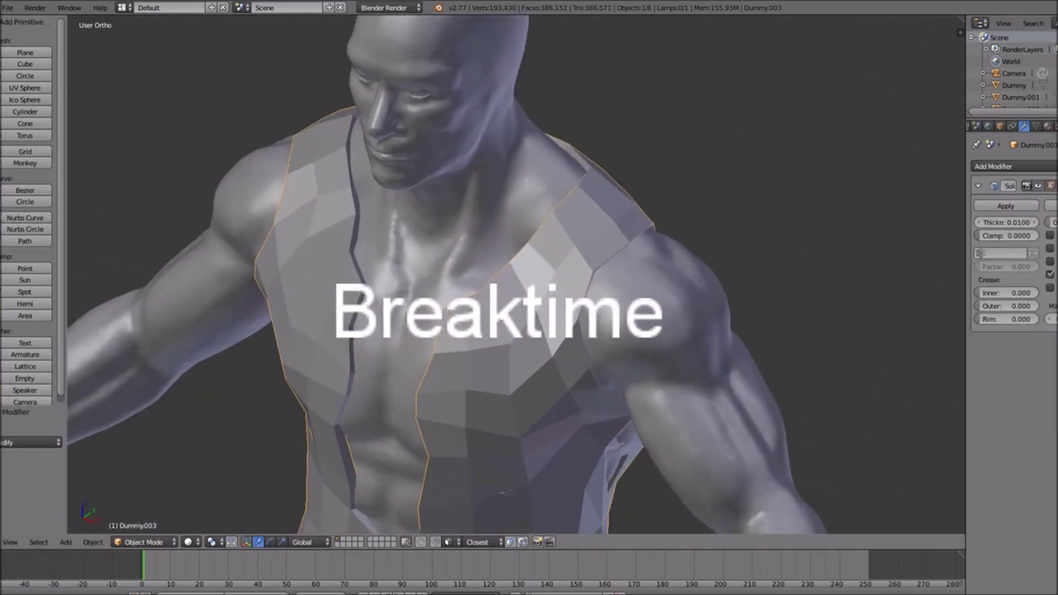
middle_click_drag(529, 307, 633, 302)
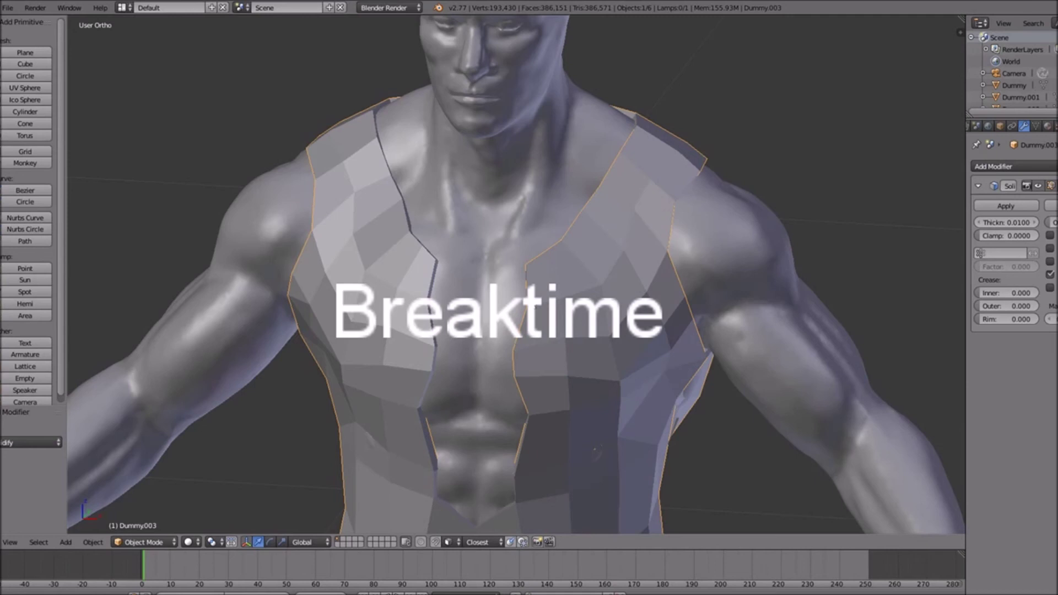
scroll(501, 303, "down", 5)
mouse_move(546, 325)
middle_mouse_down()
mouse_move(597, 324)
mouse_move(550, 329)
middle_mouse_up()
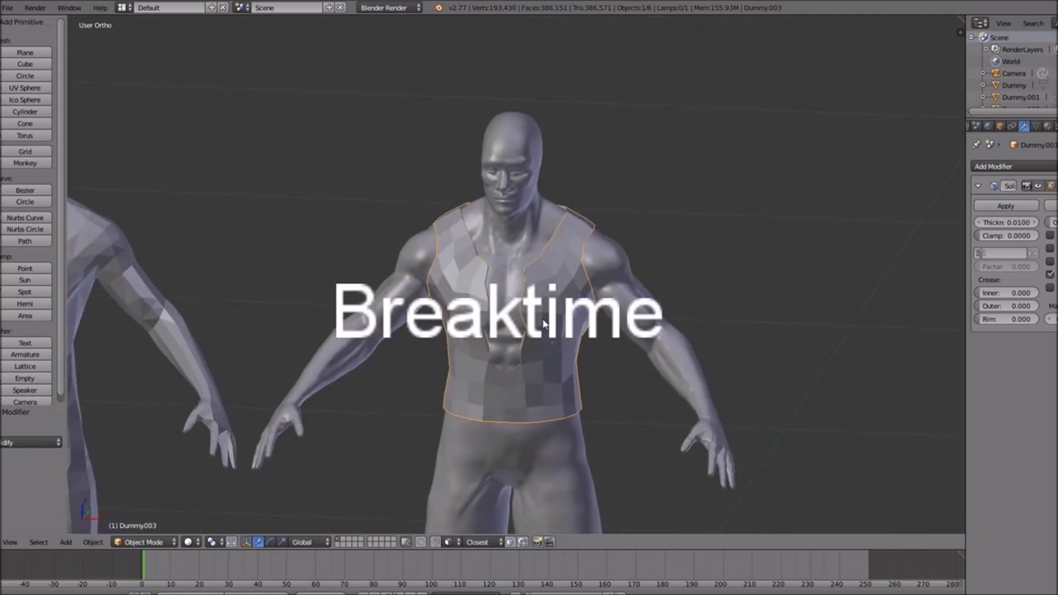
scroll(544, 324, "down", 2)
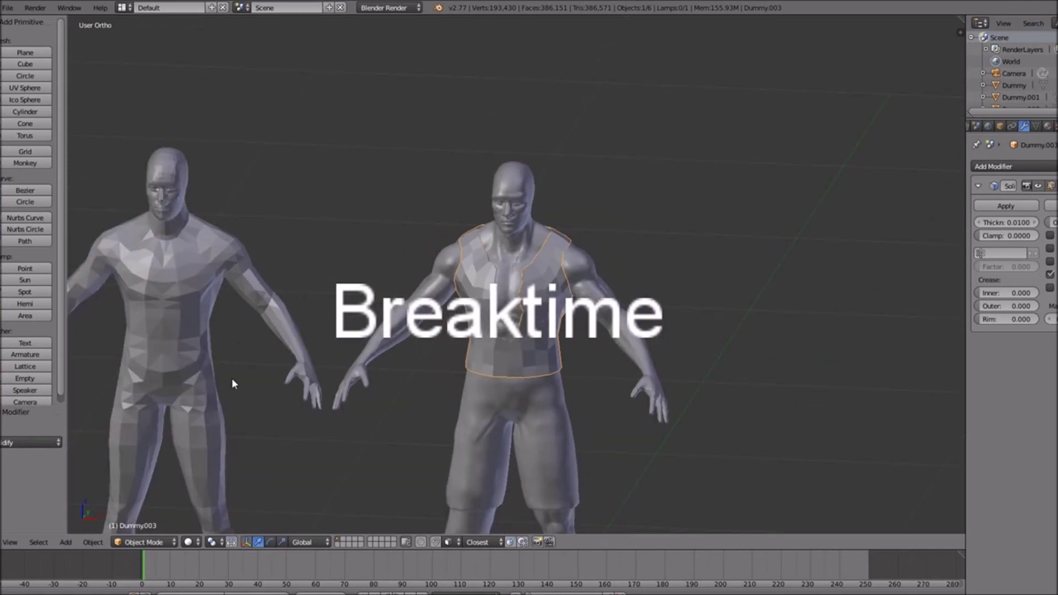
In Edit Mode, move the vertex just below the vest's right armhole outward along X by about 0.003.
middle_click_drag(492, 385, 557, 333)
scroll(557, 332, "up", 6)
key("Tab")
middle_click_drag(661, 405, 622, 406)
right_click(676, 367)
mouse_move(675, 368)
middle_mouse_down()
mouse_move(663, 380)
mouse_move(669, 397)
mouse_move(663, 379)
middle_mouse_up()
key("g")
key("x")
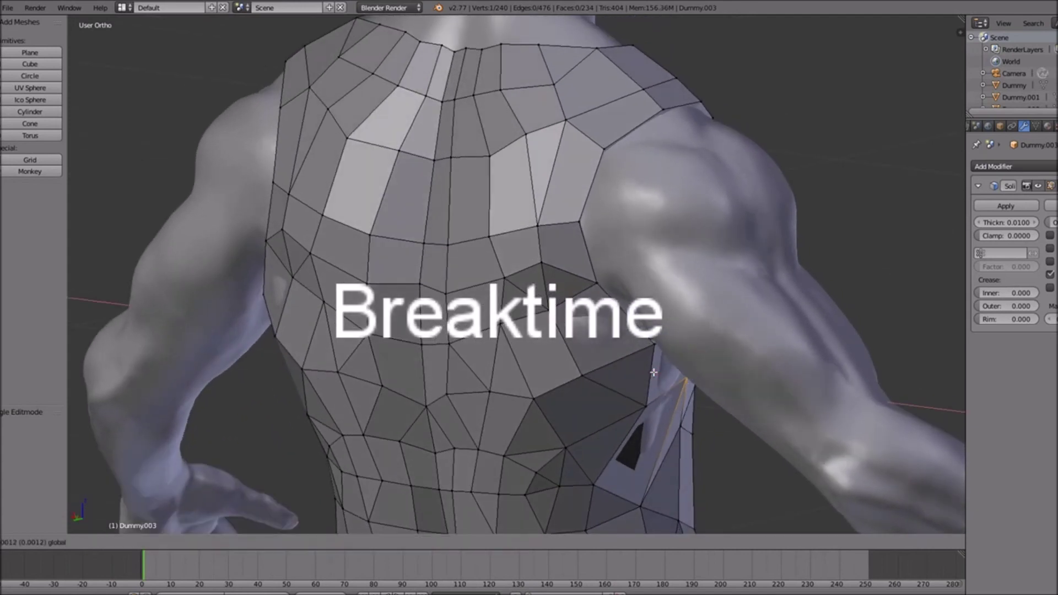
left_click(654, 373)
Shift the lower side vertex on the vest's right back by about -0.024 along Y, finishing with about -0.007 along X.
right_click(593, 486)
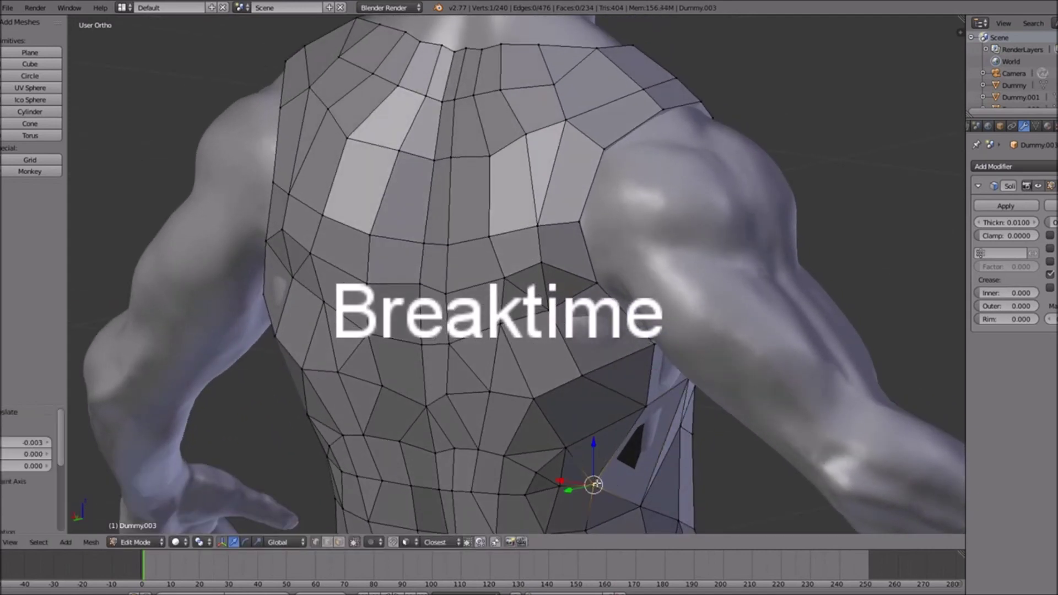
left_click_drag(559, 482, 593, 480)
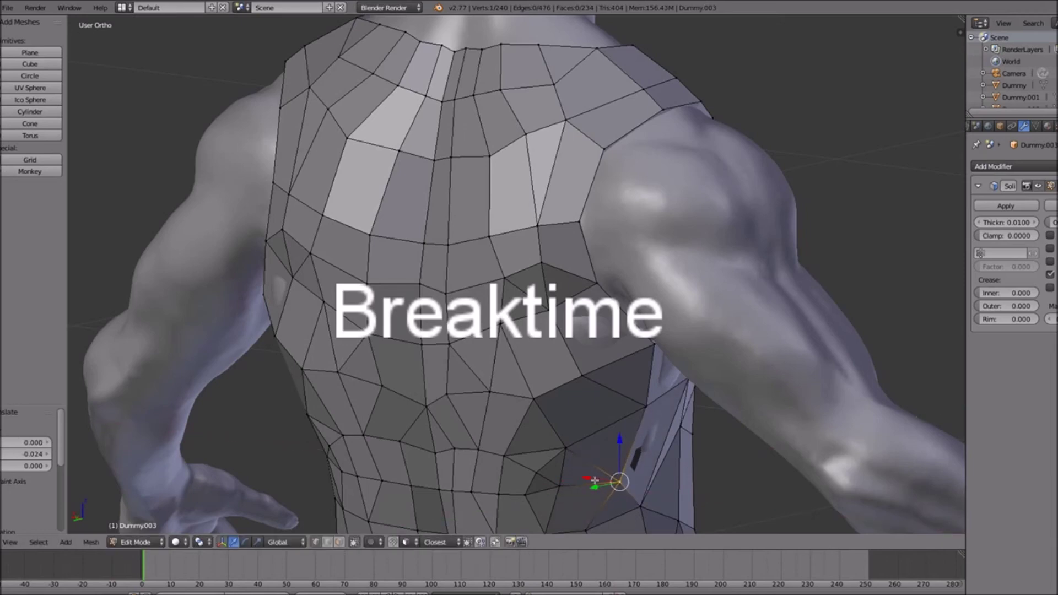
middle_click_drag(594, 480, 571, 460)
left_click_drag(558, 405, 558, 396)
middle_click_drag(559, 397, 580, 474)
left_click_drag(578, 473, 577, 472)
Raise the side vertex below the left armhole by about 0.029, then pull it and a neighbouring vertex outward.
scroll(578, 472, "down", 8)
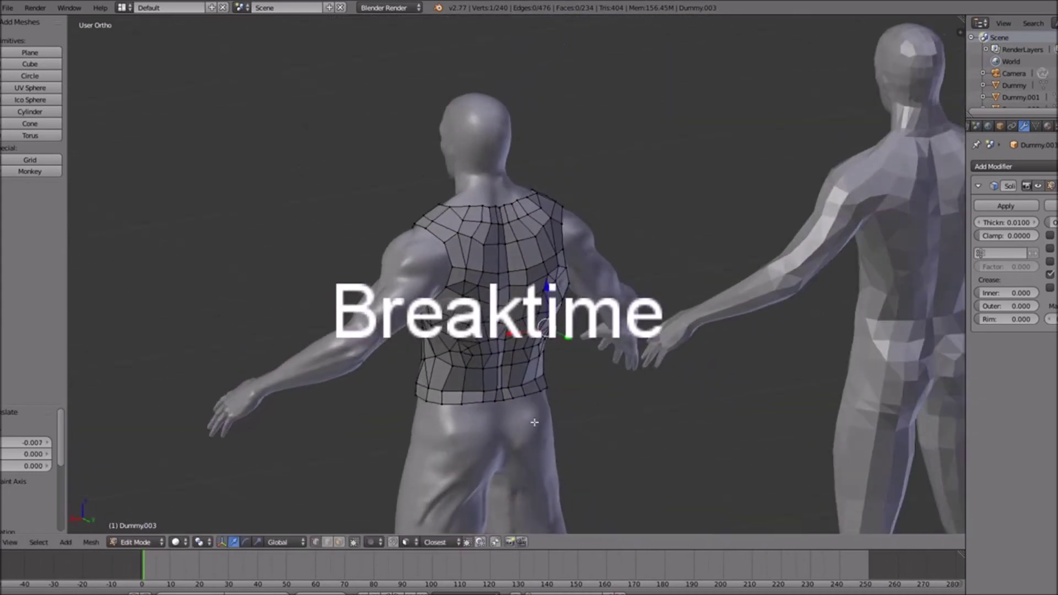
middle_click_drag(458, 417, 404, 388)
key("Tab")
scroll(518, 355, "up", 5)
key("Tab")
right_click(452, 301)
right_click(380, 405)
left_click_drag(384, 388, 344, 378)
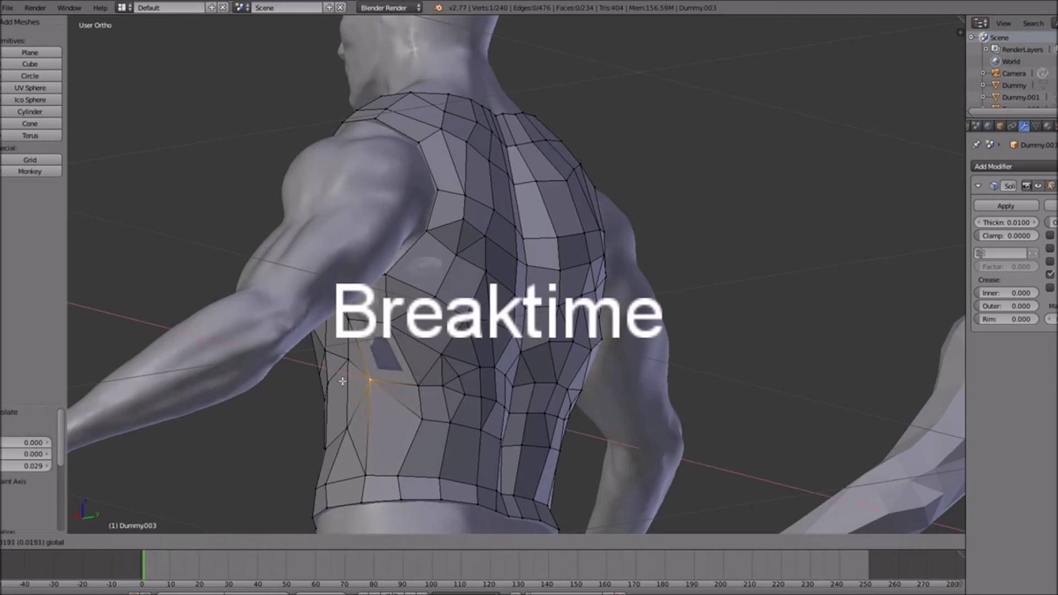
right_click(420, 380)
middle_click_drag(420, 380, 370, 404)
left_click_drag(334, 420, 325, 423)
key("a")
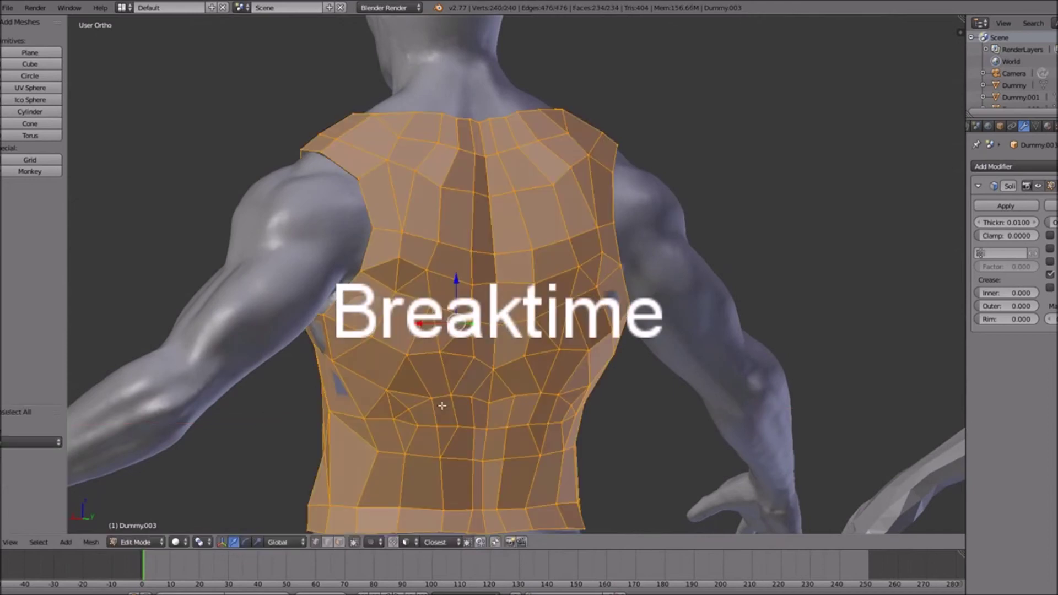
key("Tab")
Move the vertices just below the left armhole outward along X, with a final shift of about 0.006.
middle_click_drag(442, 408, 564, 432)
key("Tab")
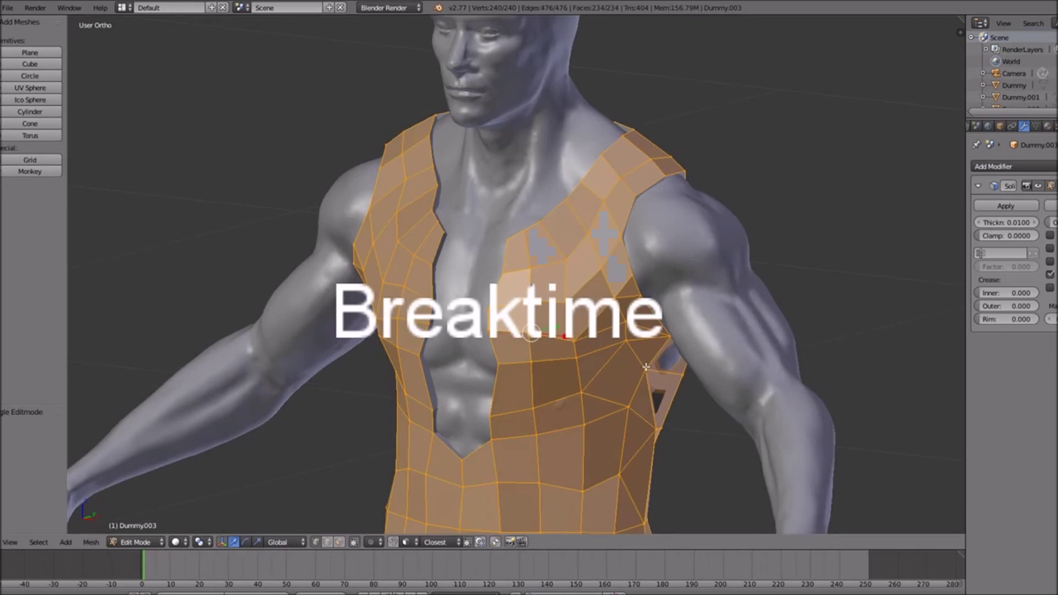
right_click(647, 370)
key("g")
key("x")
left_click(684, 373)
middle_click_drag(684, 373, 495, 388)
right_click(311, 361)
left_click_drag(275, 362, 266, 362)
Pull the vertex on the left of the vest's lower back outward along X and return to Object Mode.
middle_click_drag(265, 362, 320, 397)
right_click(366, 429)
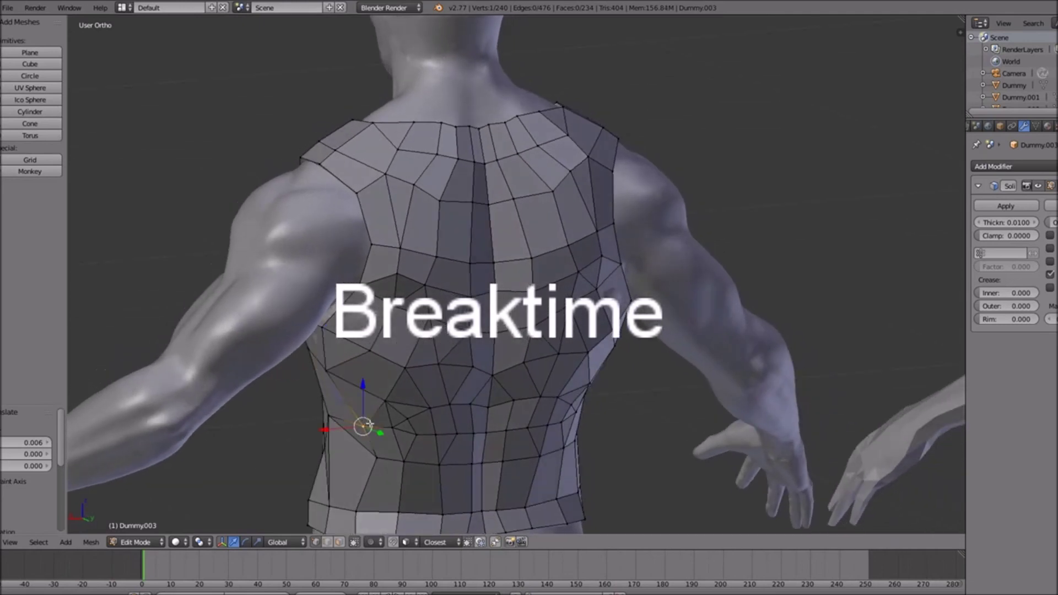
left_click_drag(383, 432, 307, 426)
middle_click_drag(308, 427, 554, 427)
middle_click_drag(413, 429, 555, 411)
key("Tab")
scroll(542, 414, "down", 4)
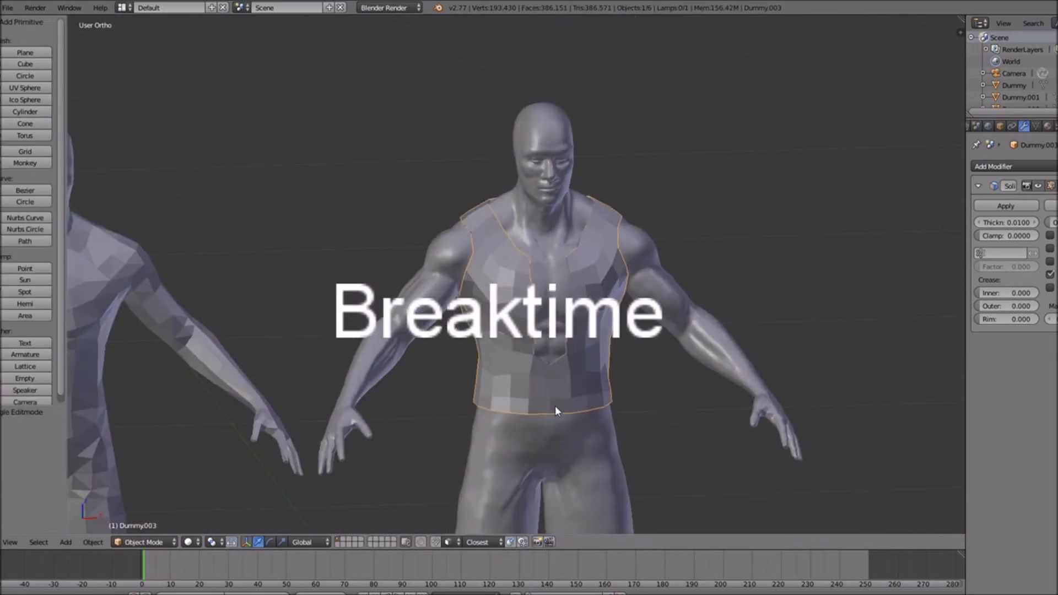
Apply smooth shading to the vest and check the character in front view.
key("KP_1")
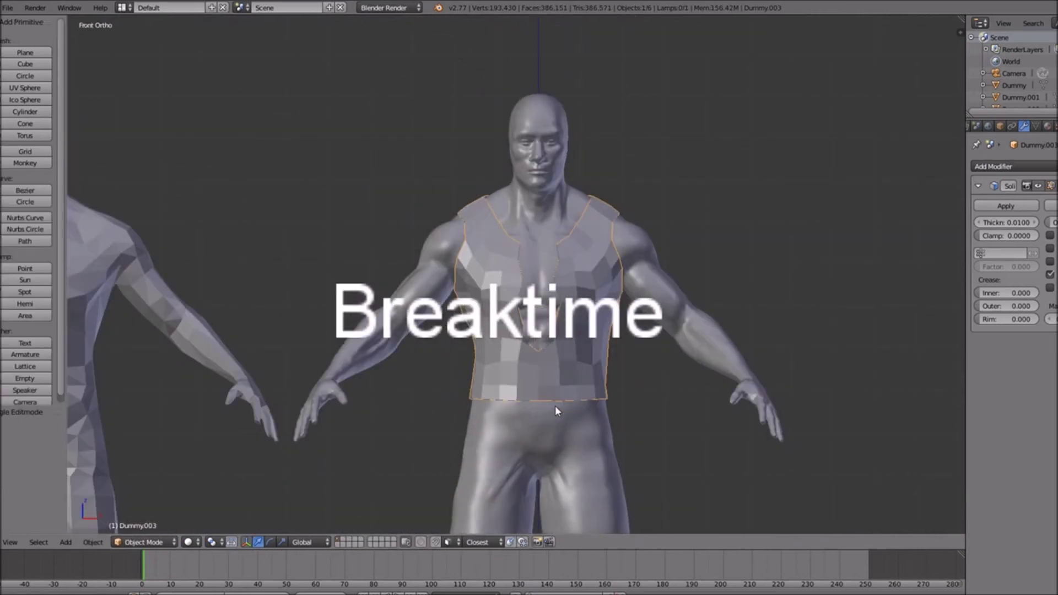
scroll(530, 373, "down", 3)
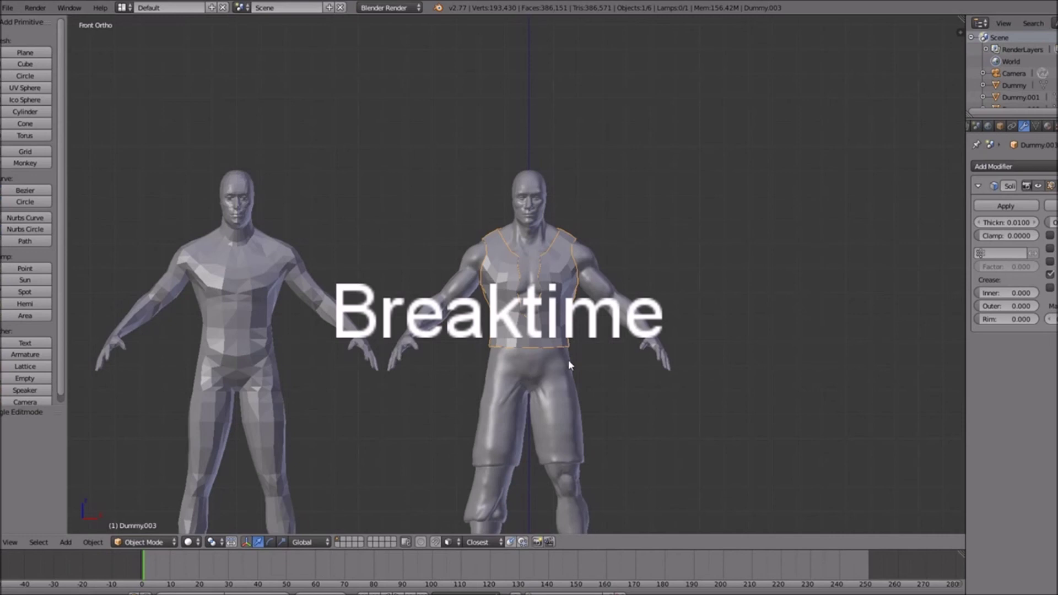
scroll(569, 361, "up", 4)
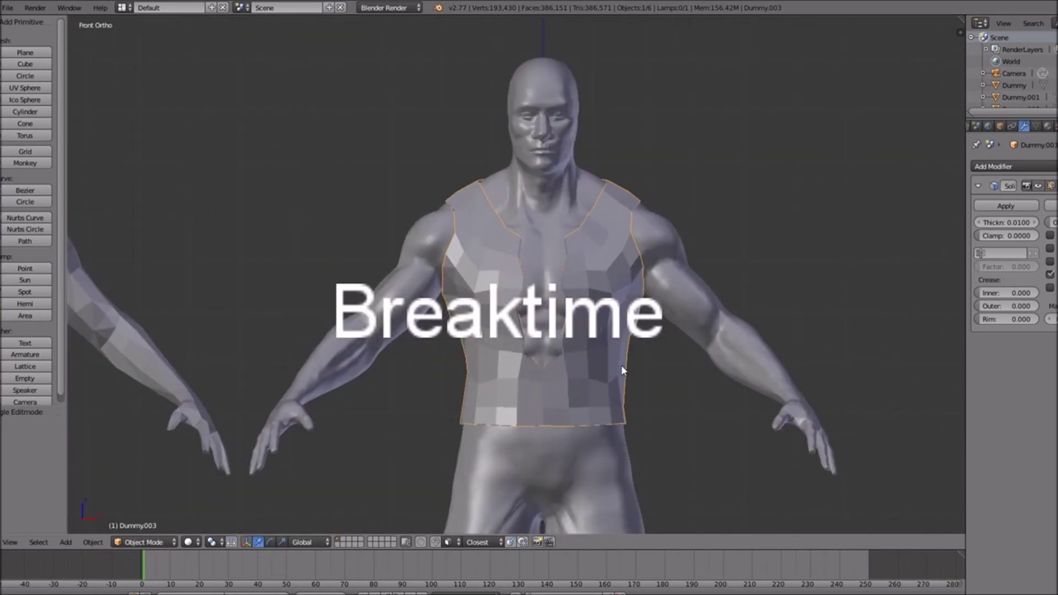
scroll(603, 342, "down", 6)
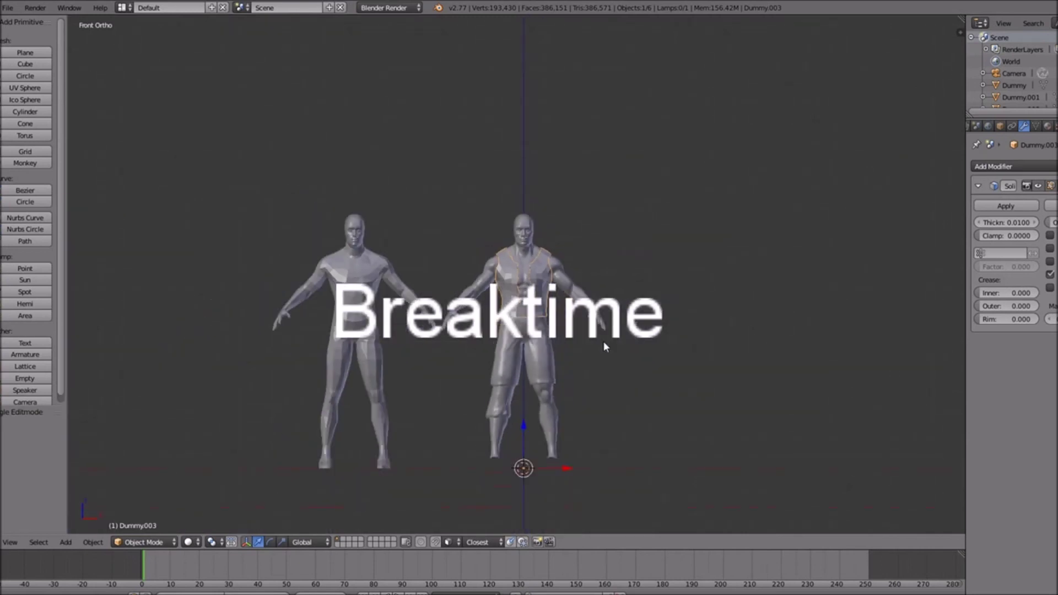
scroll(603, 342, "up", 2)
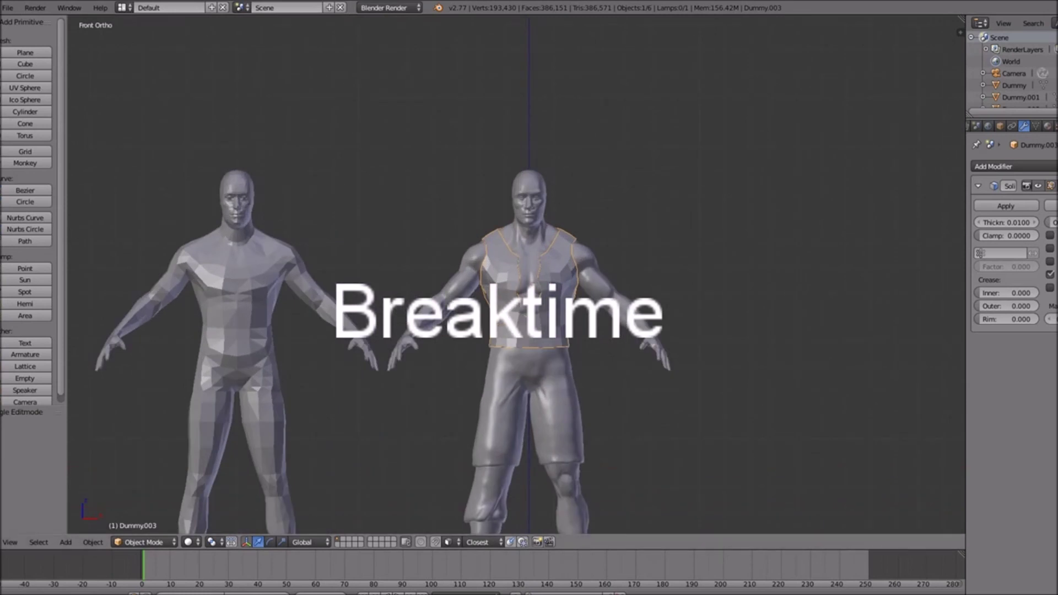
left_click(1, 34)
left_click(14, 190)
scroll(583, 356, "down", 4)
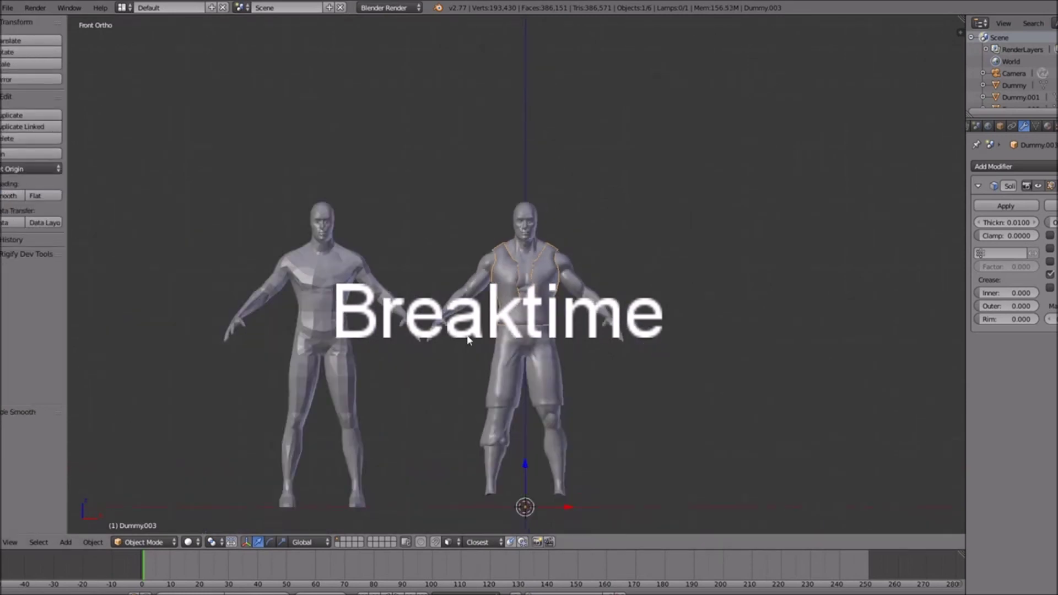
scroll(589, 352, "up", 2)
scroll(593, 358, "up", 3)
scroll(594, 358, "down", 3)
scroll(590, 368, "up", 5)
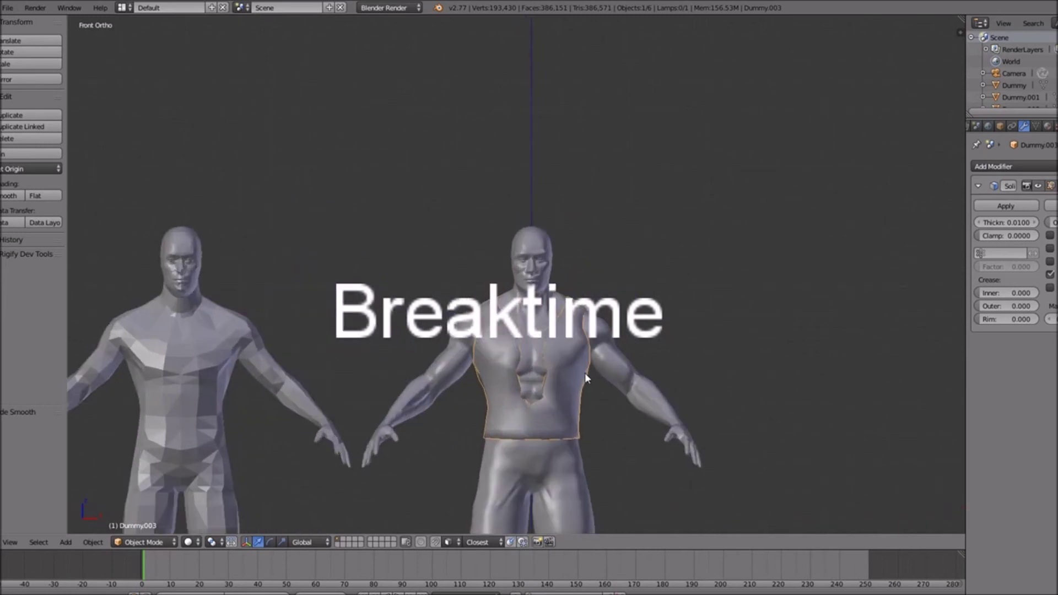
Put the vest in Sculpt Mode and inspect its front, sides and back in isolation.
left_click(158, 541)
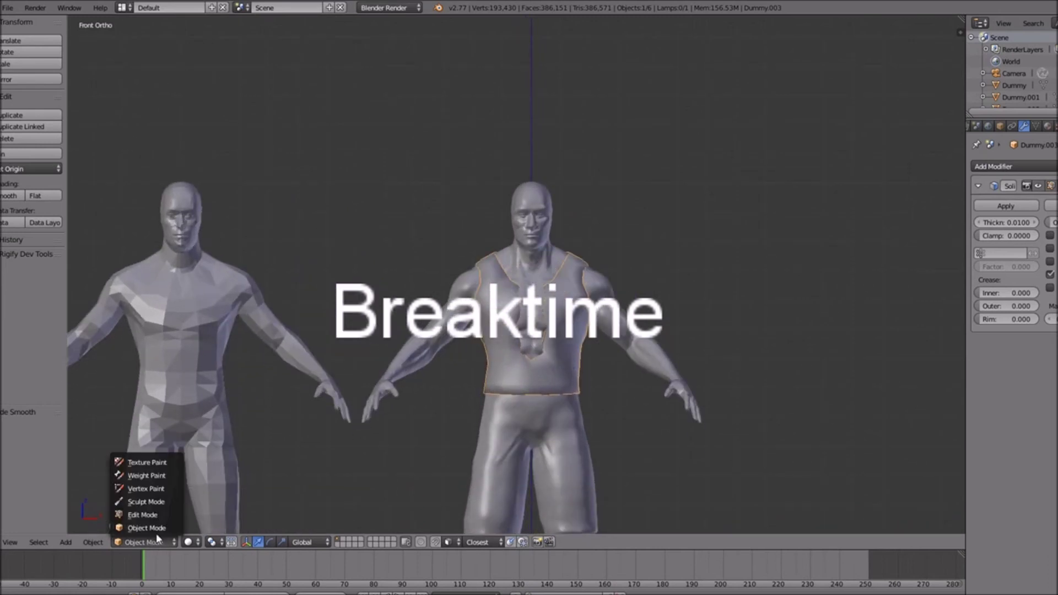
left_click(158, 502)
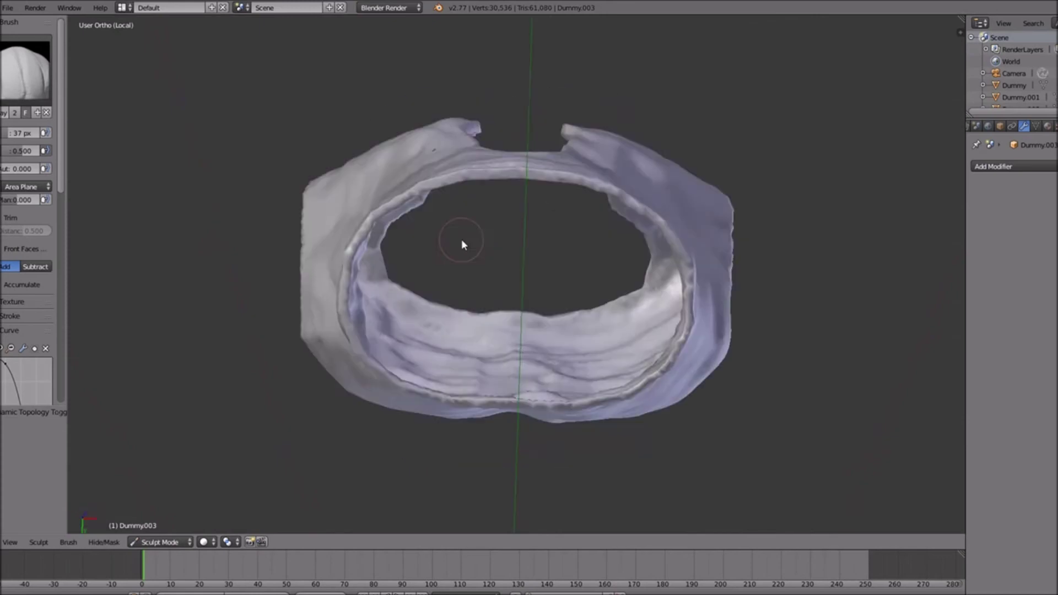
scroll(462, 235, "up", 5)
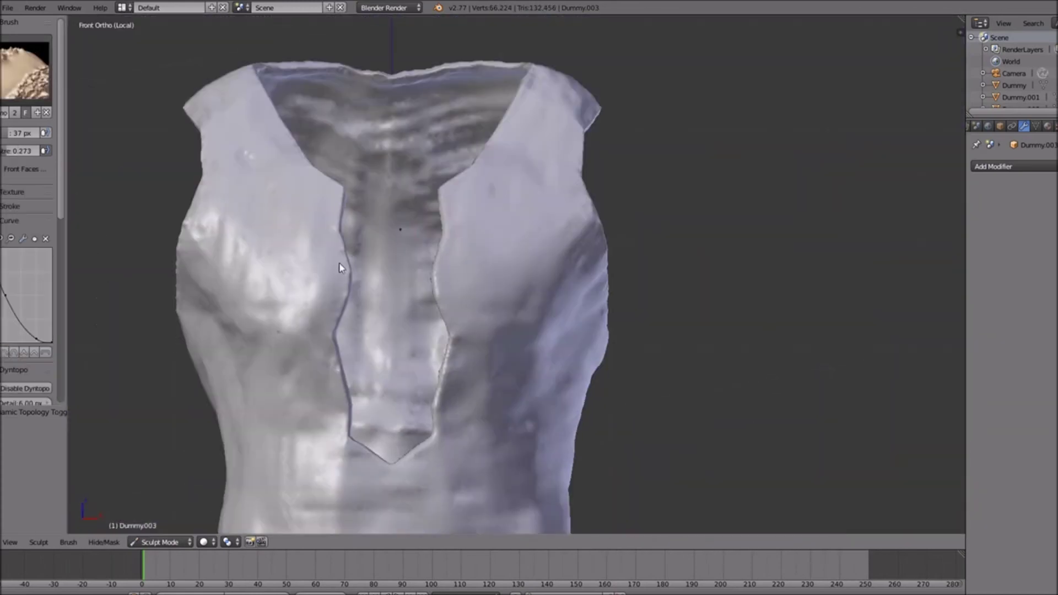
middle_click_drag(349, 414, 245, 220, "shift")
middle_click_drag(578, 253, 510, 402)
scroll(510, 401, "up", 3)
middle_click_drag(309, 259, 382, 353)
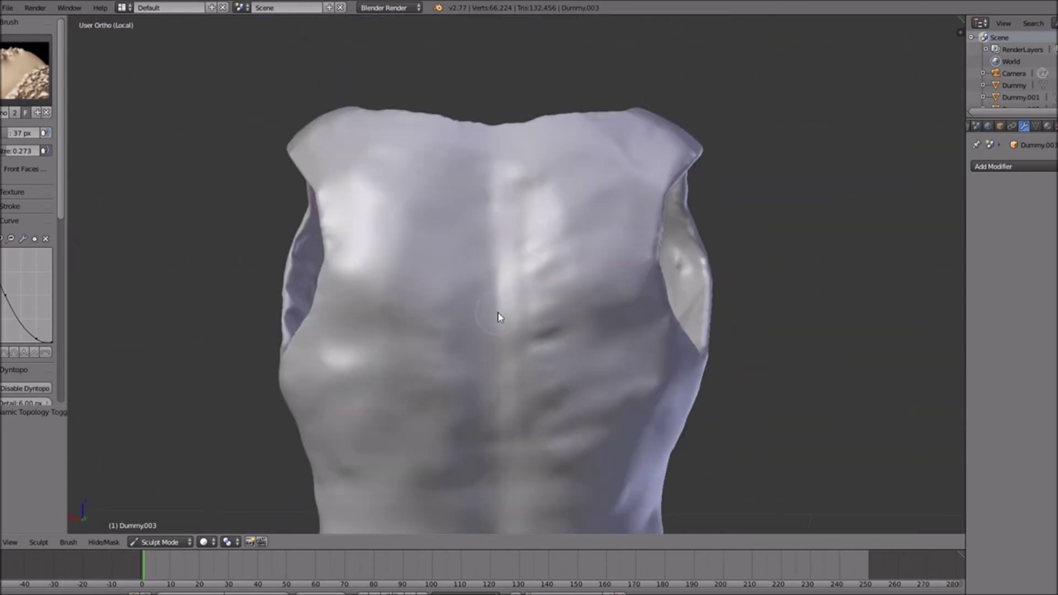
scroll(465, 309, "down", 4)
middle_click_drag(465, 309, 536, 389)
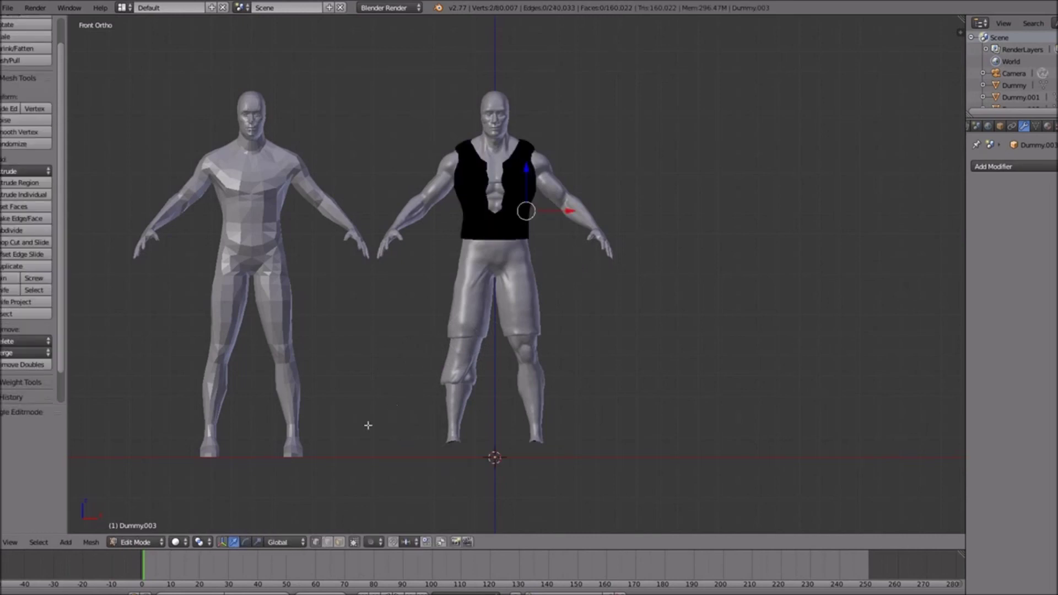
Return the vest to Object Mode and inspect the strap and buttons across its chest opening.
left_click(159, 541)
left_click(156, 528)
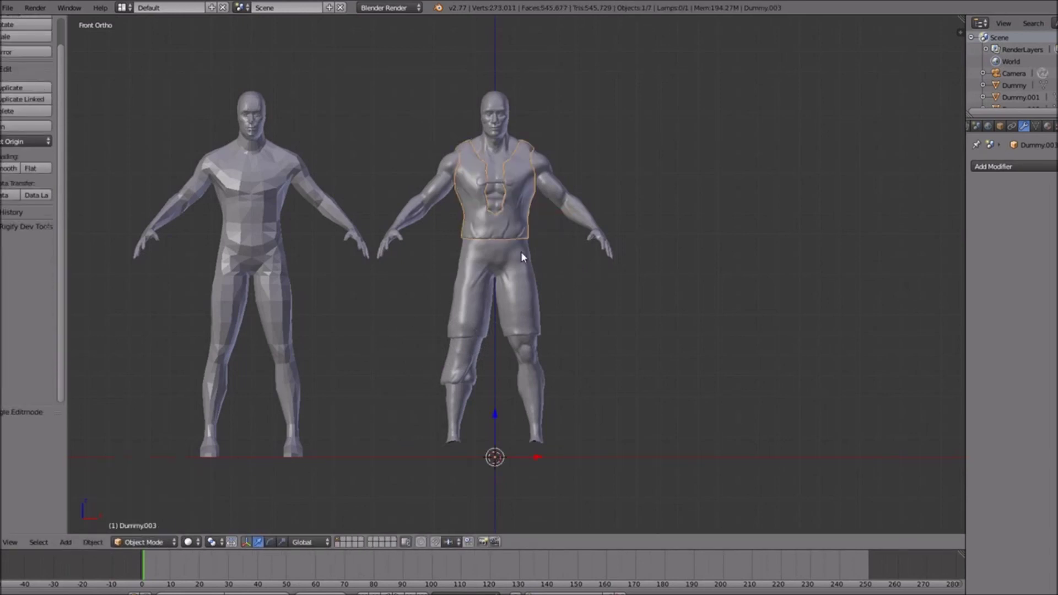
scroll(520, 252, "up", 3)
scroll(520, 252, "up", 4)
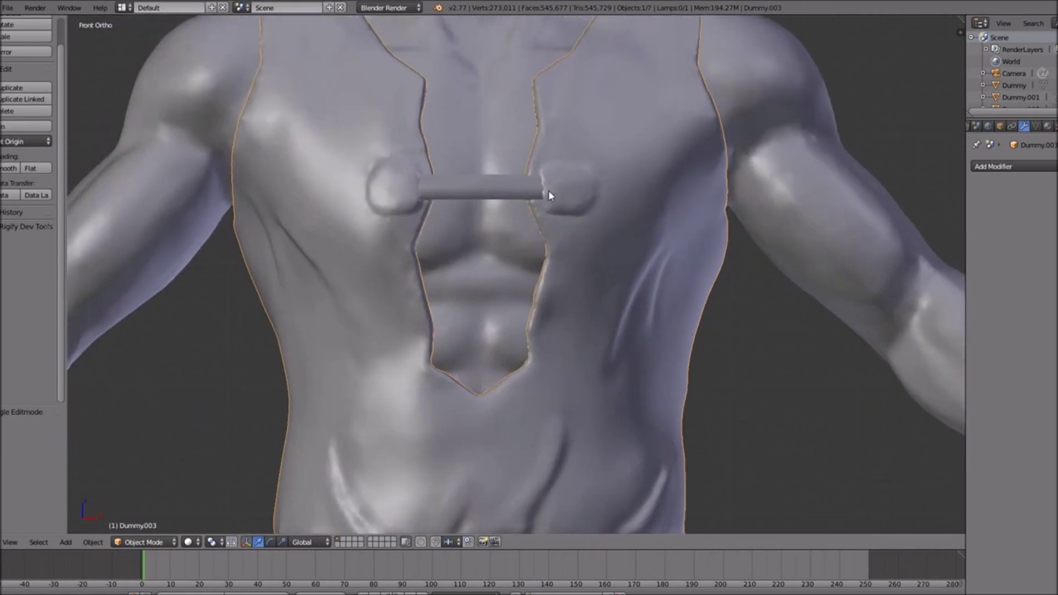
scroll(561, 192, "down", 7)
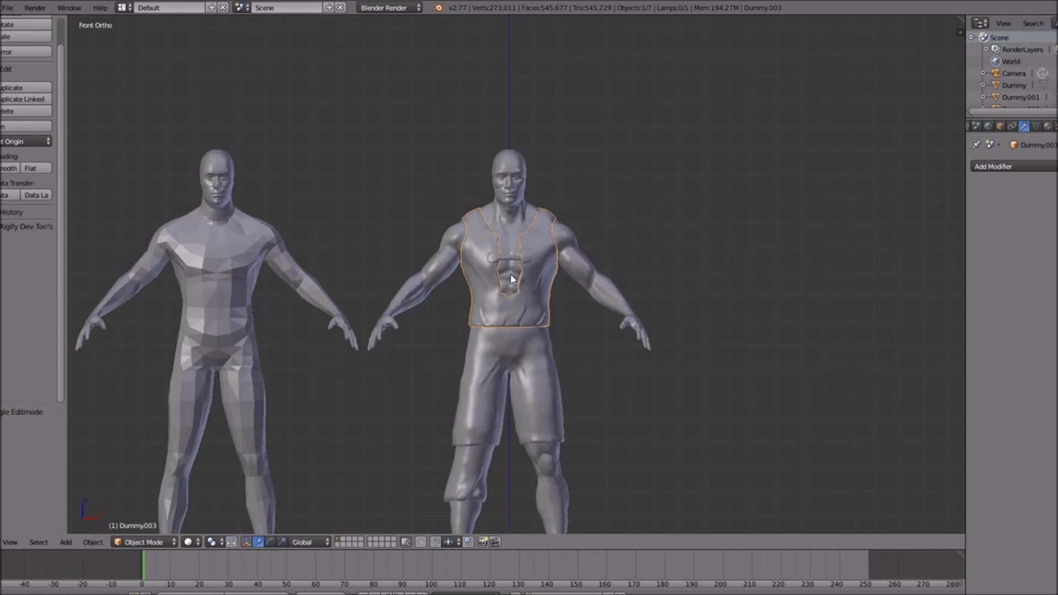
Remove the Solidify modifier from the chest strap, then select the vest again.
right_click(512, 255)
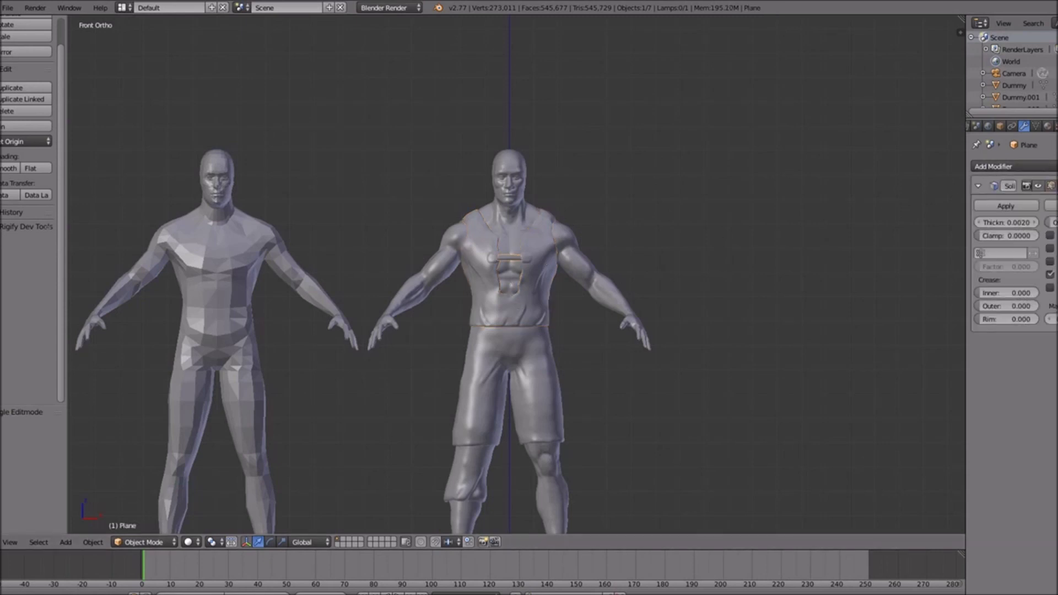
left_click(1057, 186)
scroll(530, 265, "up", 4)
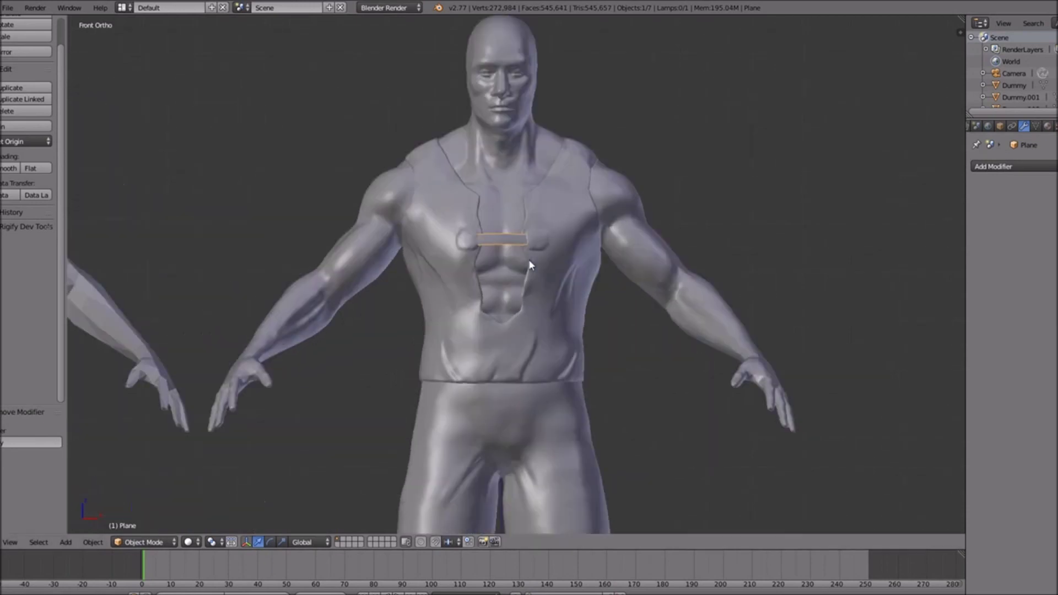
scroll(530, 265, "down", 5)
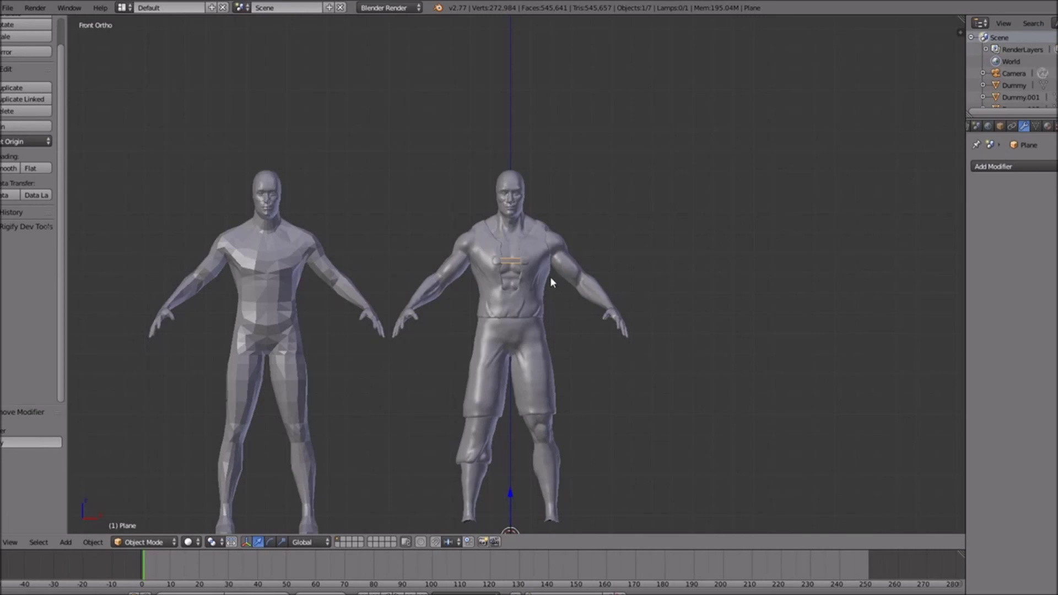
scroll(550, 276, "up", 4)
right_click(546, 309)
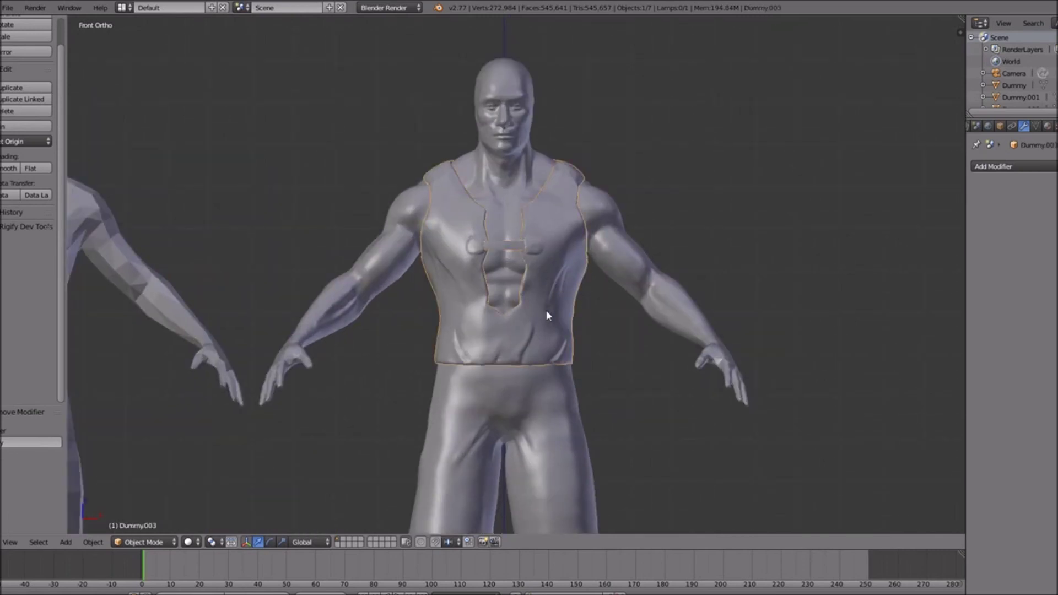
Move the vest and its chest strap 1 unit and the trousers 2 units along X, clear of the body.
scroll(546, 310, "down", 3)
right_click(516, 263, "shift")
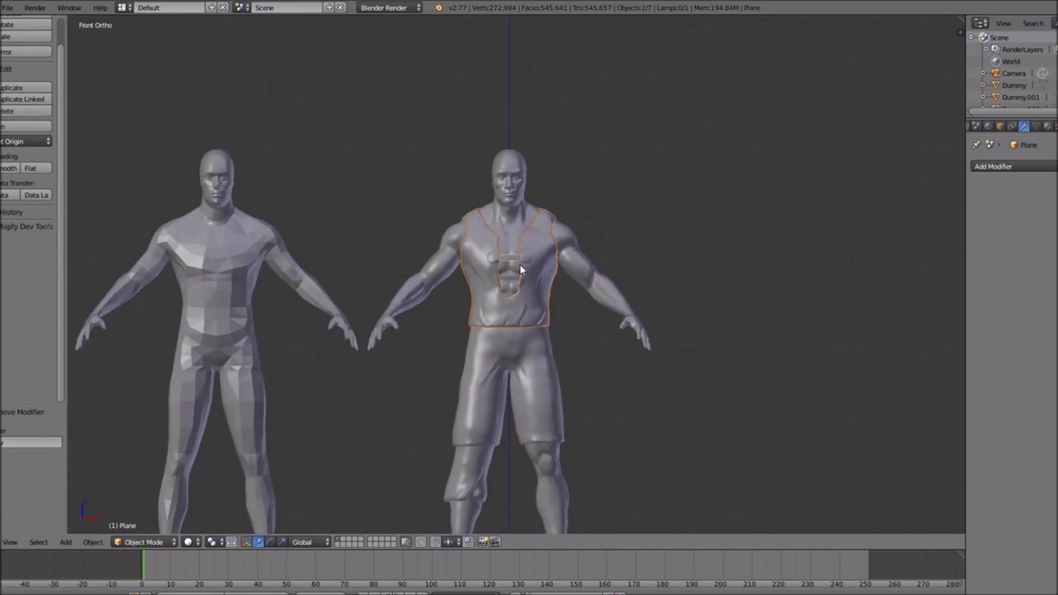
scroll(537, 362, "down", 3)
left_click_drag(559, 428, 685, 424)
right_click(532, 346)
left_click_drag(562, 425, 791, 424)
right_click(642, 266, "shift")
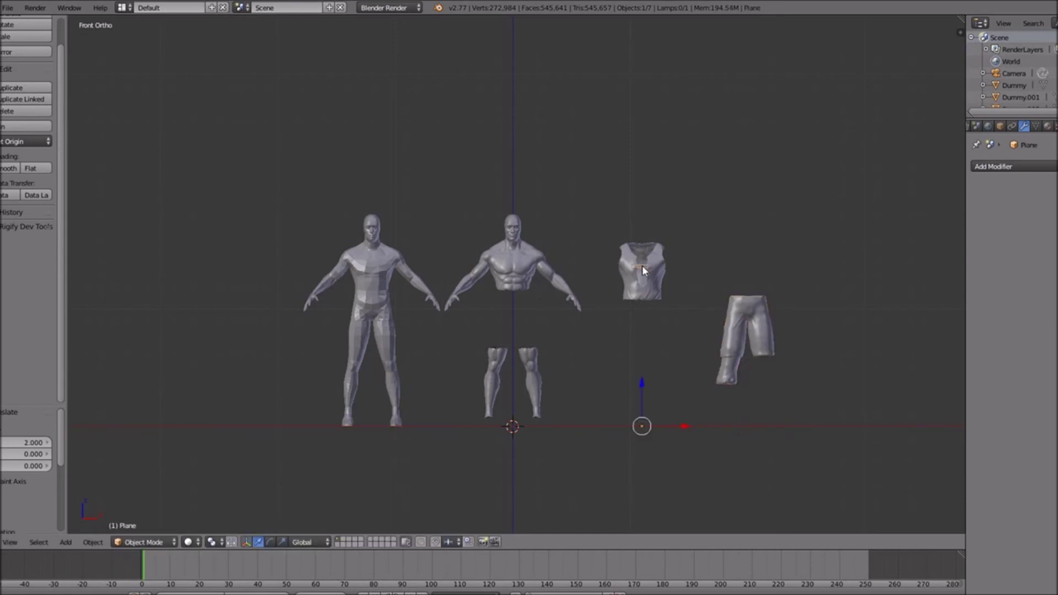
left_click_drag(681, 425, 669, 424)
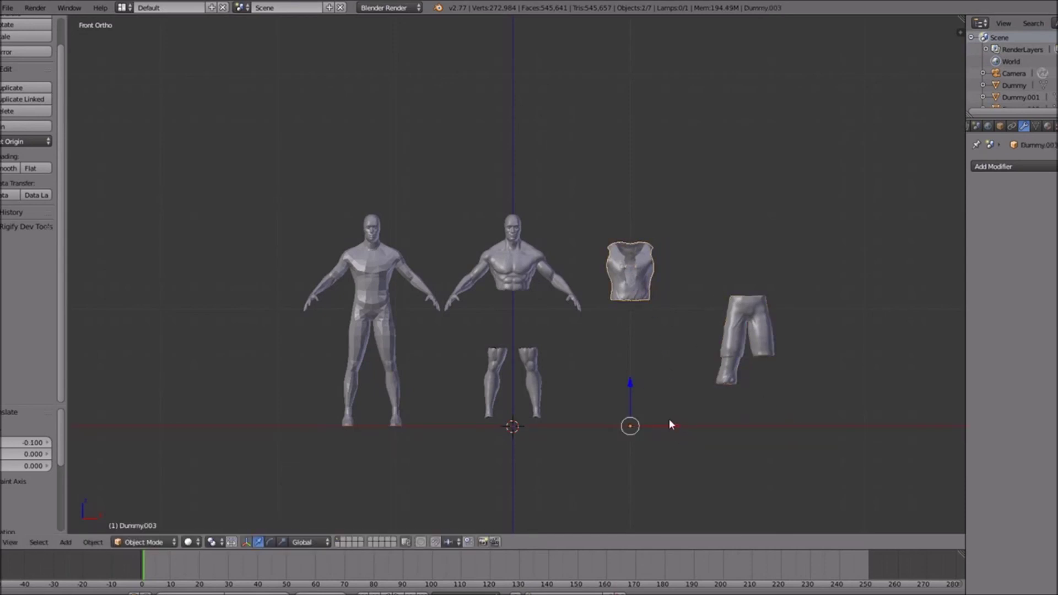
Move the low-poly dummy farther away from the sculpted body along the negative X axis.
right_click(517, 276)
mouse_move(555, 423)
left_mouse_down()
mouse_move(881, 409)
mouse_move(558, 408)
left_mouse_up()
right_click(369, 323)
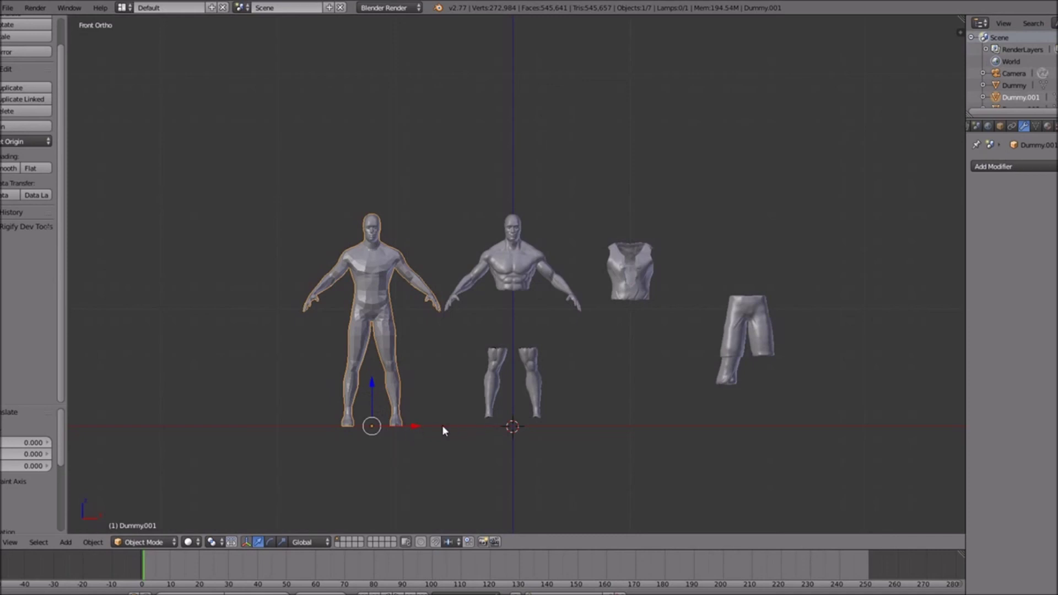
key("g")
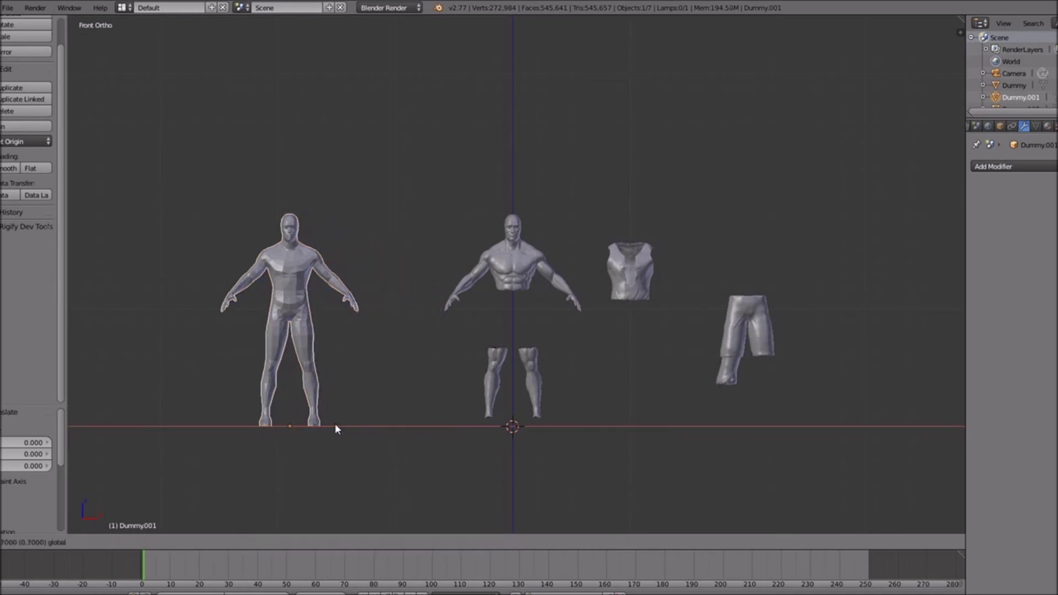
left_click(326, 422)
Duplicate the low-poly dummy and move the copy 2 units along X so it overlaps the sculpted body.
key("shift+d")
right_click(411, 431)
left_click_drag(322, 424, 553, 434, "ctrl")
scroll(547, 378, "up", 7)
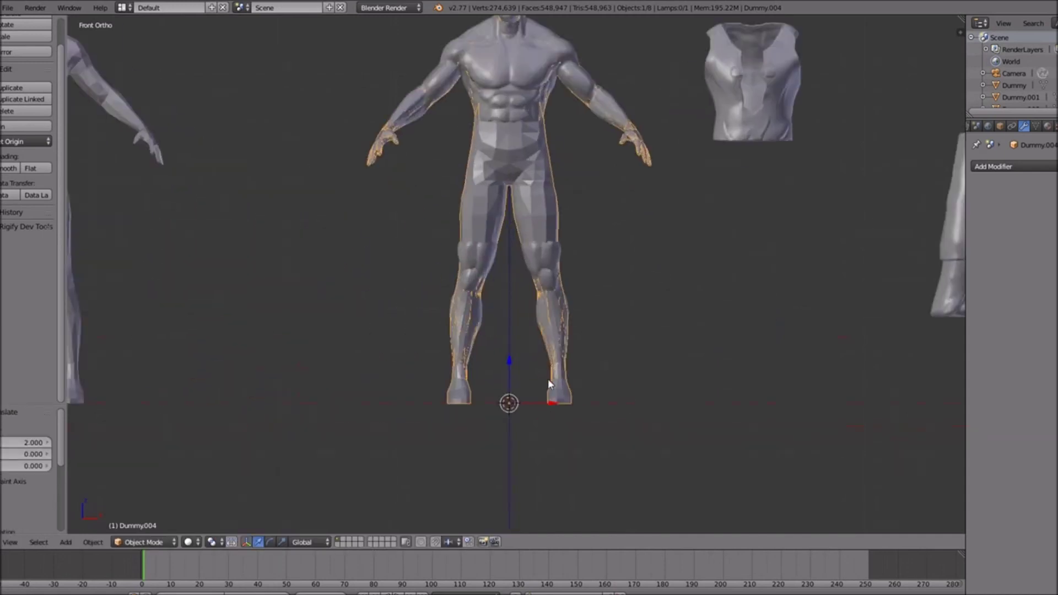
scroll(548, 379, "down", 2, "shift")
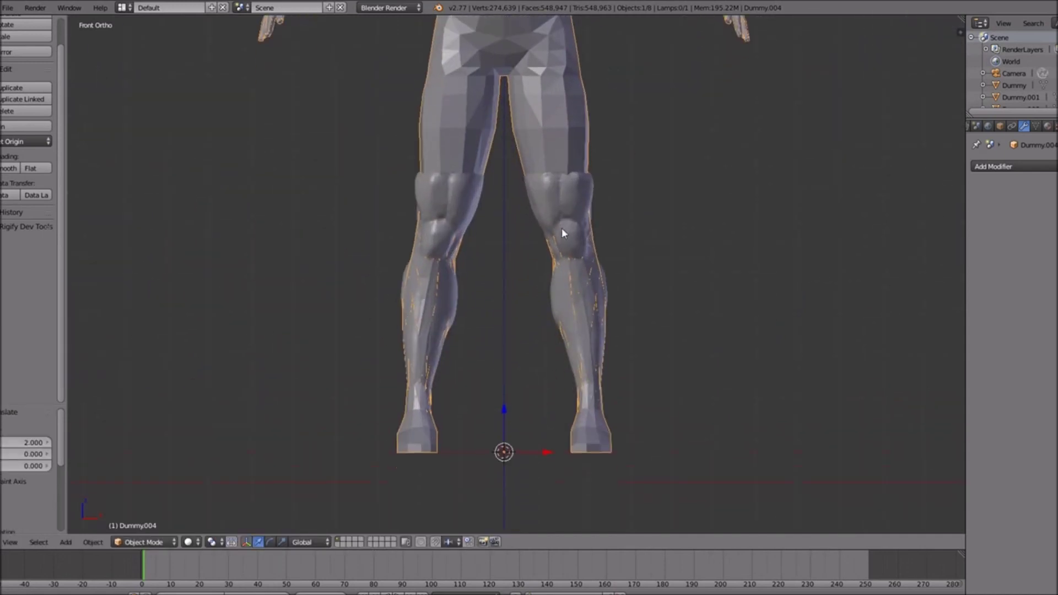
scroll(560, 223, "down", 7)
Delete all of the duplicated dummy's mesh above the ankles, keeping only the two feet.
key("z")
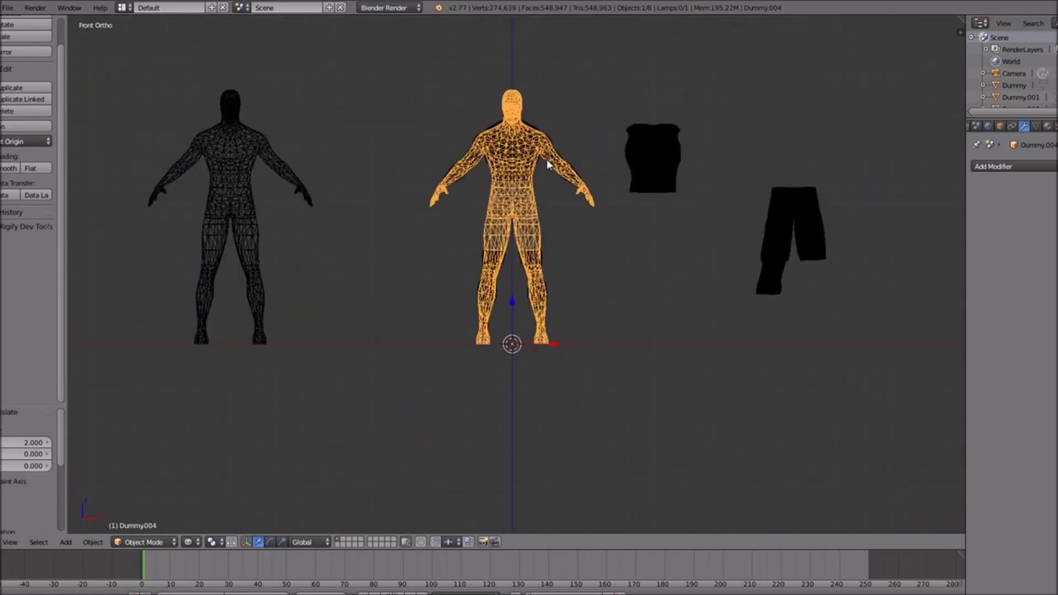
key("Tab")
right_click(530, 128)
key("b")
left_click_drag(609, 60, 405, 320)
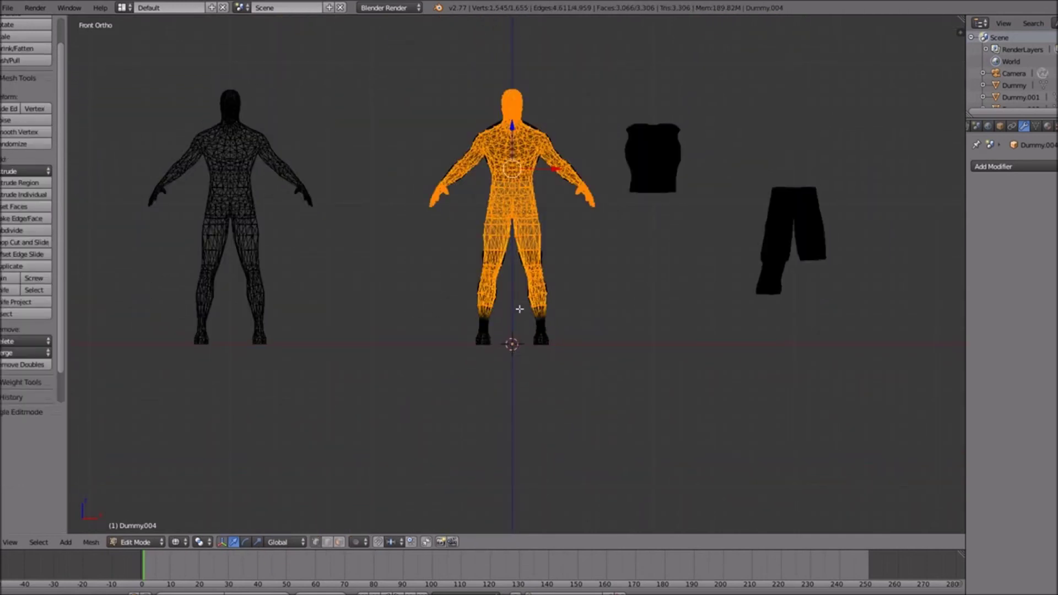
scroll(518, 292, "up", 6)
key("x")
left_click(503, 287)
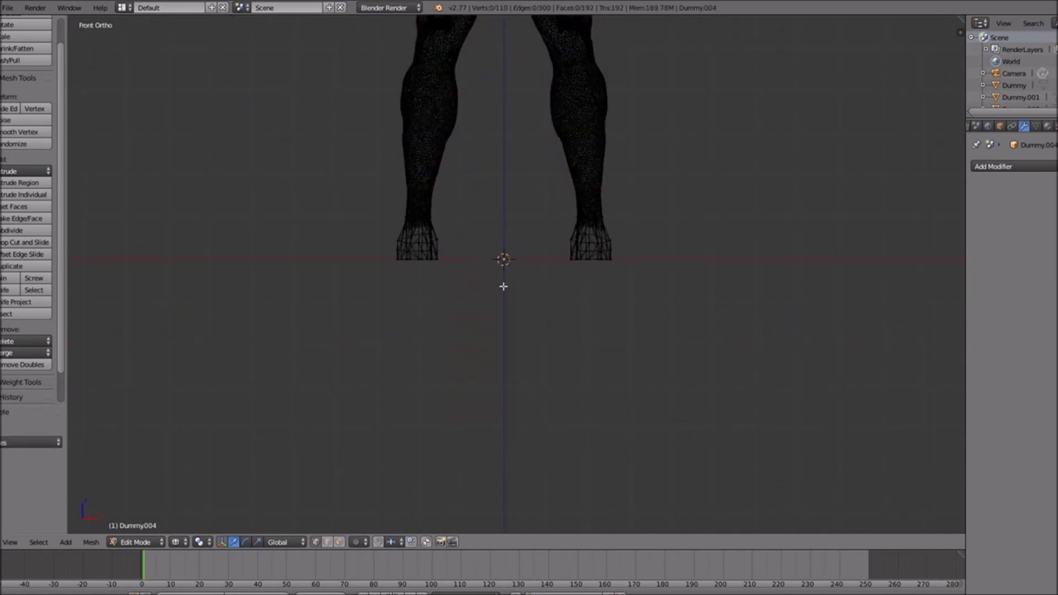
key("z")
mouse_move(503, 281)
middle_mouse_down()
mouse_move(494, 246)
mouse_move(602, 212)
mouse_move(477, 217)
mouse_move(654, 243)
mouse_move(527, 227)
mouse_move(630, 226)
mouse_move(606, 244)
middle_mouse_up()
key("KP_1")
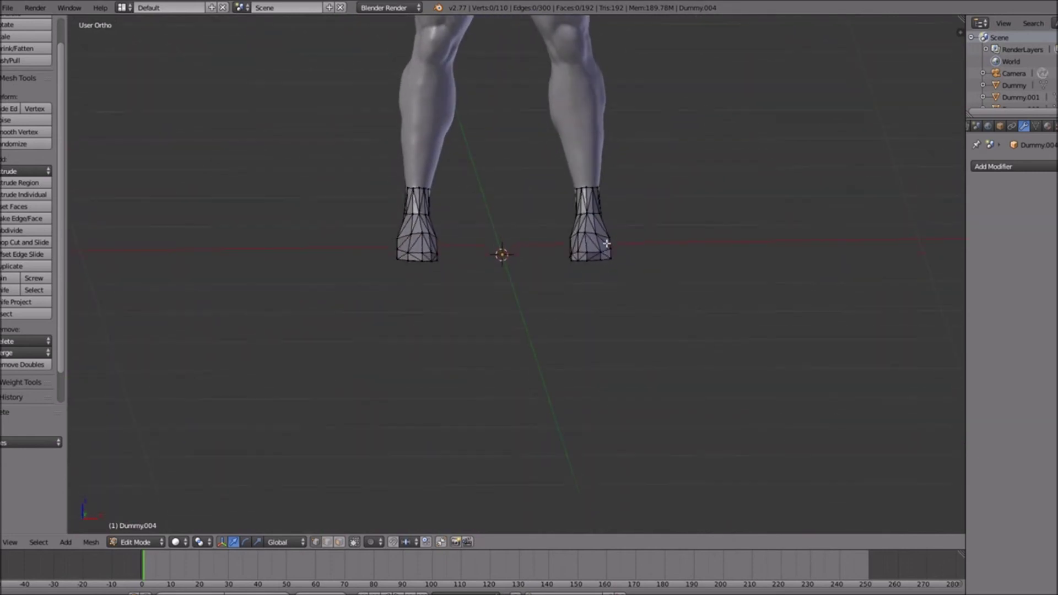
key("a")
key("alt+s")
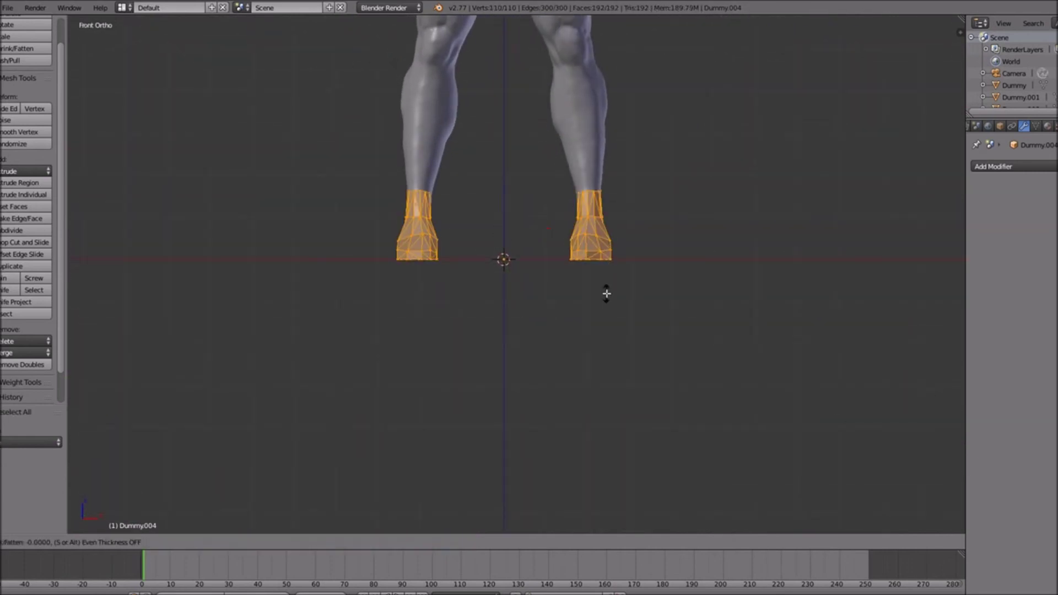
right_click(607, 296)
scroll(604, 301, "up", 4, "shift")
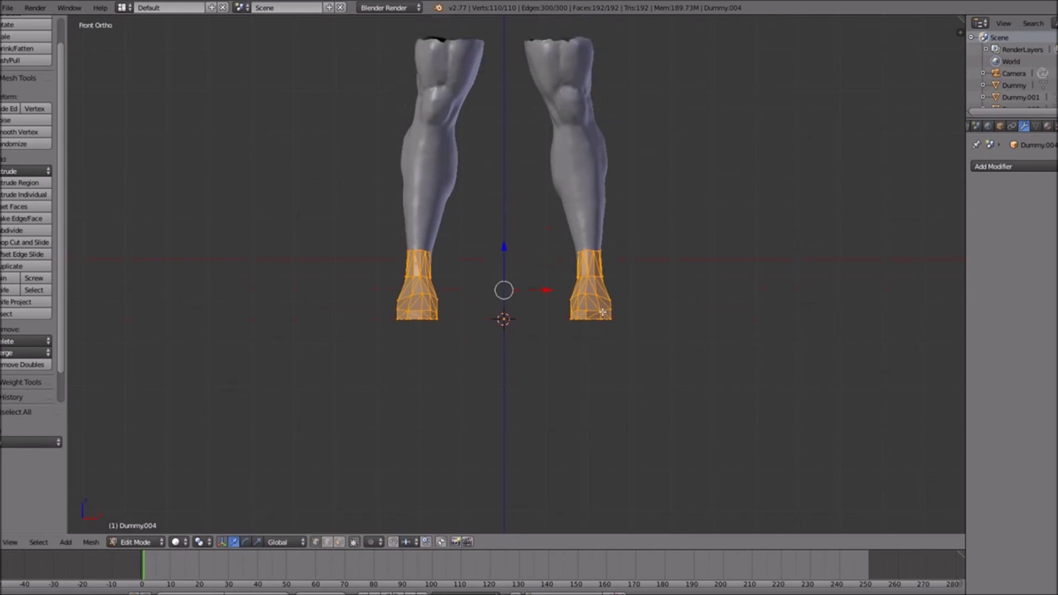
scroll(601, 316, "up", 2)
key("alt+s")
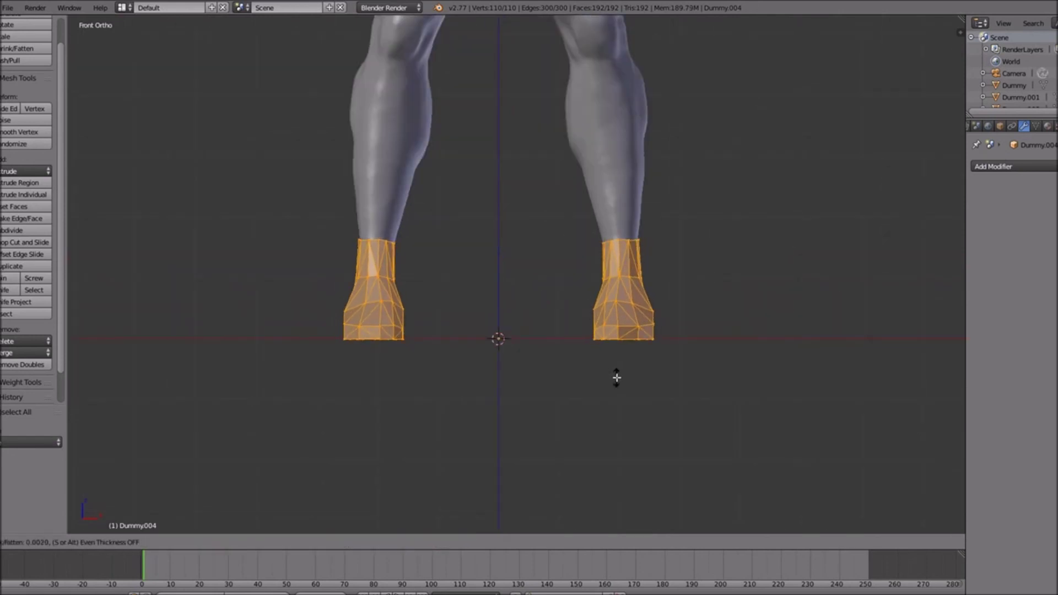
right_click(616, 377)
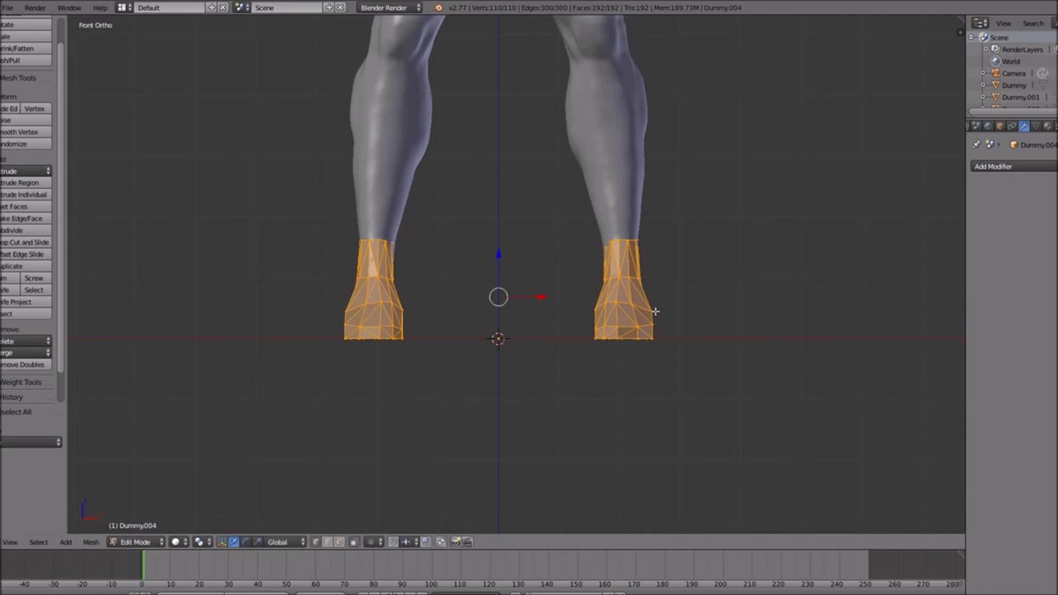
Scale up the top edge loop of the foot mesh on the positive X side by 1.167.
scroll(653, 312, "up", 5, "shift")
right_click(625, 315, "alt")
key("s")
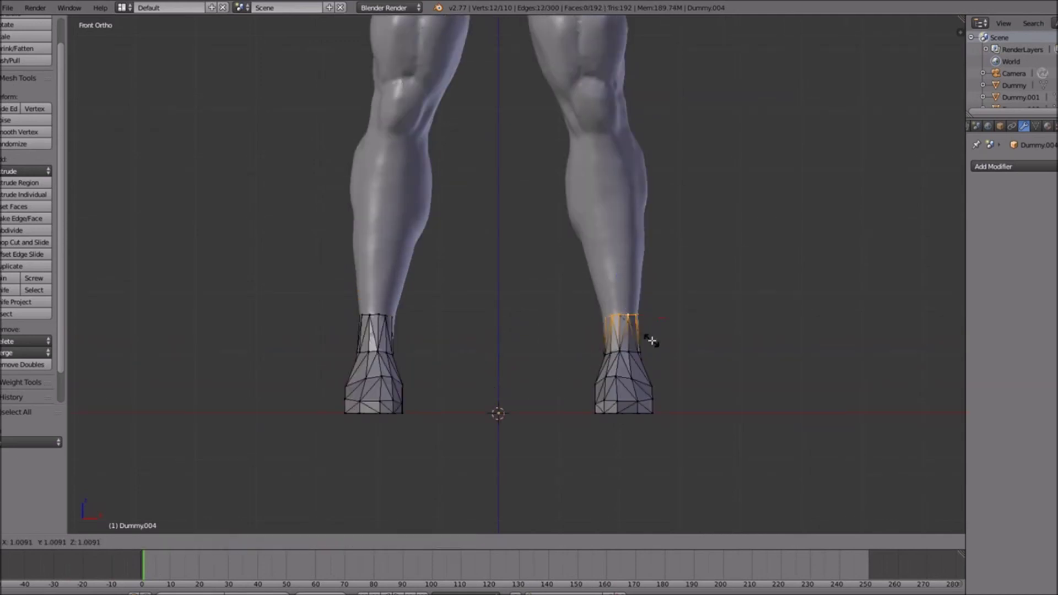
left_click(657, 343)
Select the ring of vertices just below that foot's top opening and scale it by 1.108.
right_click(628, 352)
right_click(633, 352)
right_click(638, 353)
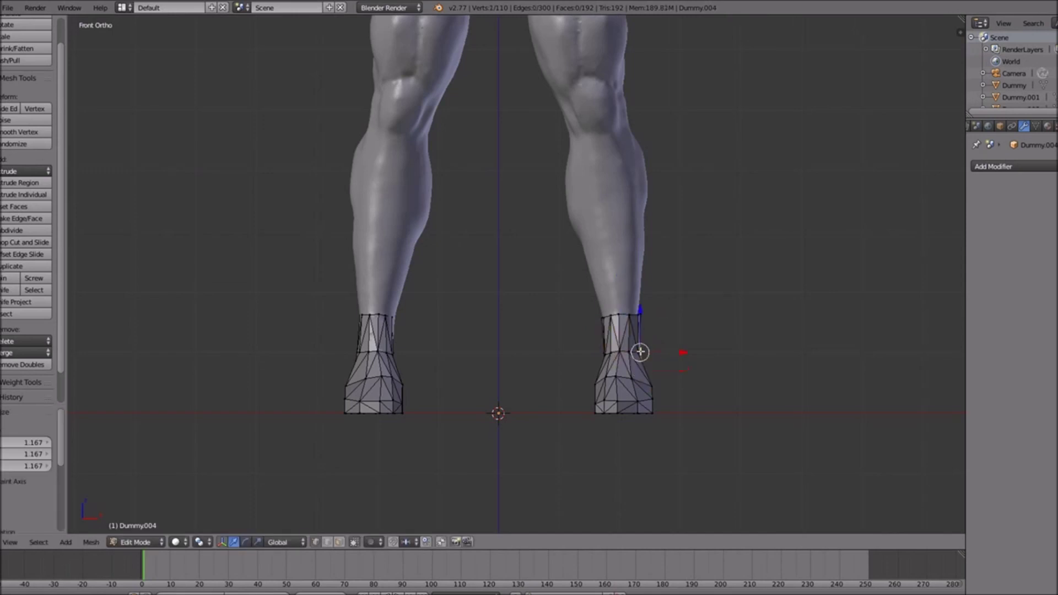
key("z")
key("b")
left_click_drag(653, 343, 585, 359)
key("z")
key("s")
right_click(686, 373)
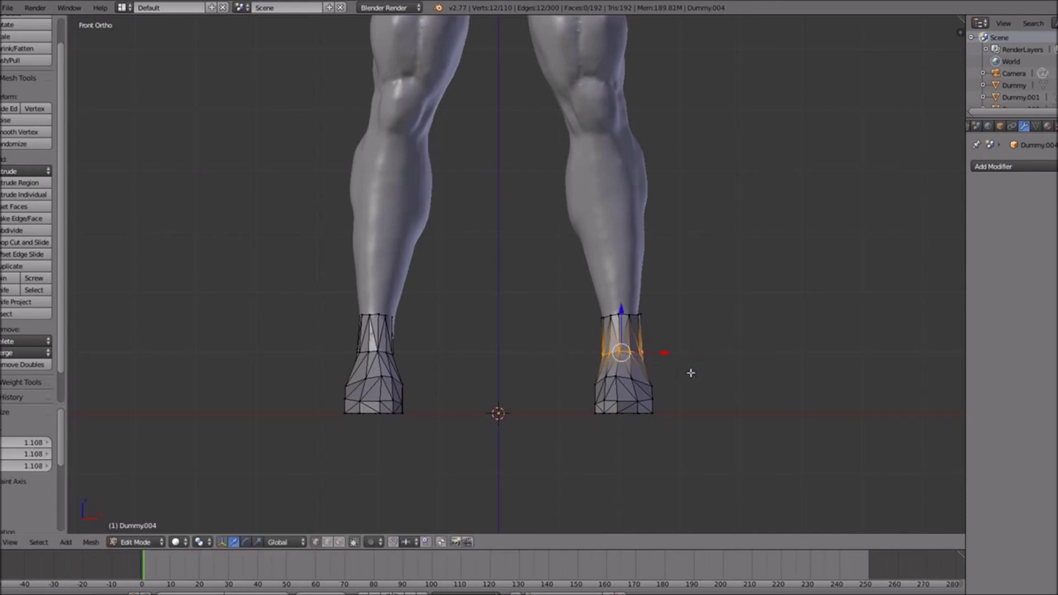
Delete the entire linked foot mesh on the negative X side.
key("a")
key("a")
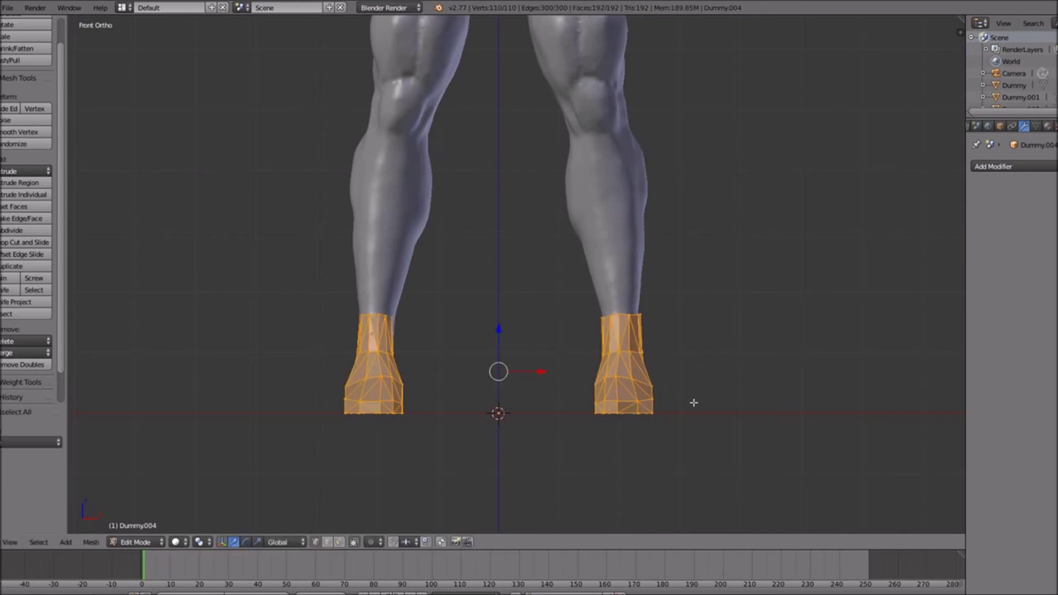
right_click(372, 320)
key("z")
key("ctrl+l")
key("x")
left_click(363, 427)
key("z")
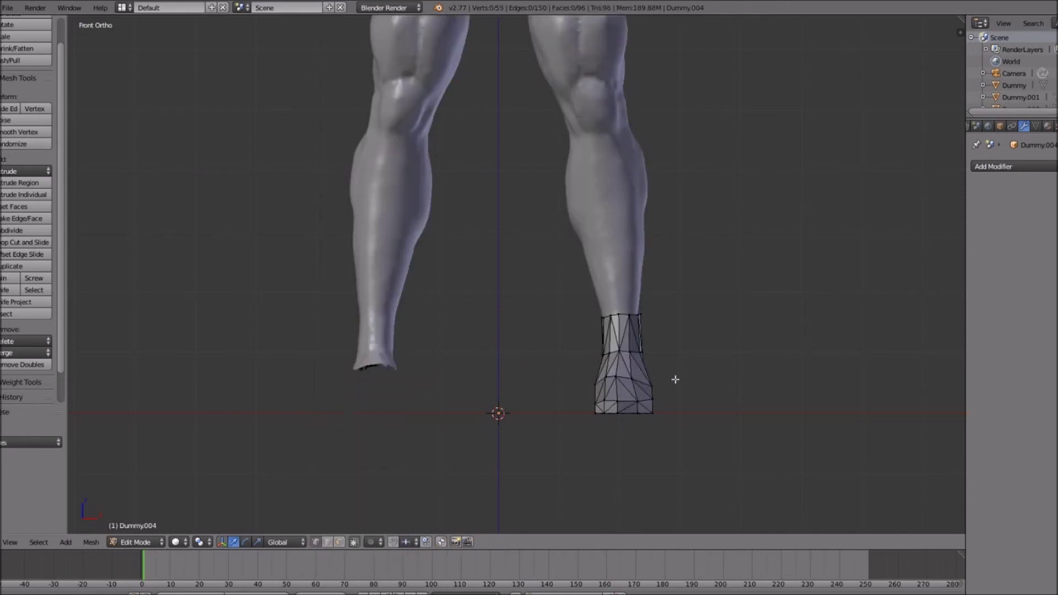
Fatten the whole remaining foot mesh outward by about 0.004 and return it to Object Mode.
key("a")
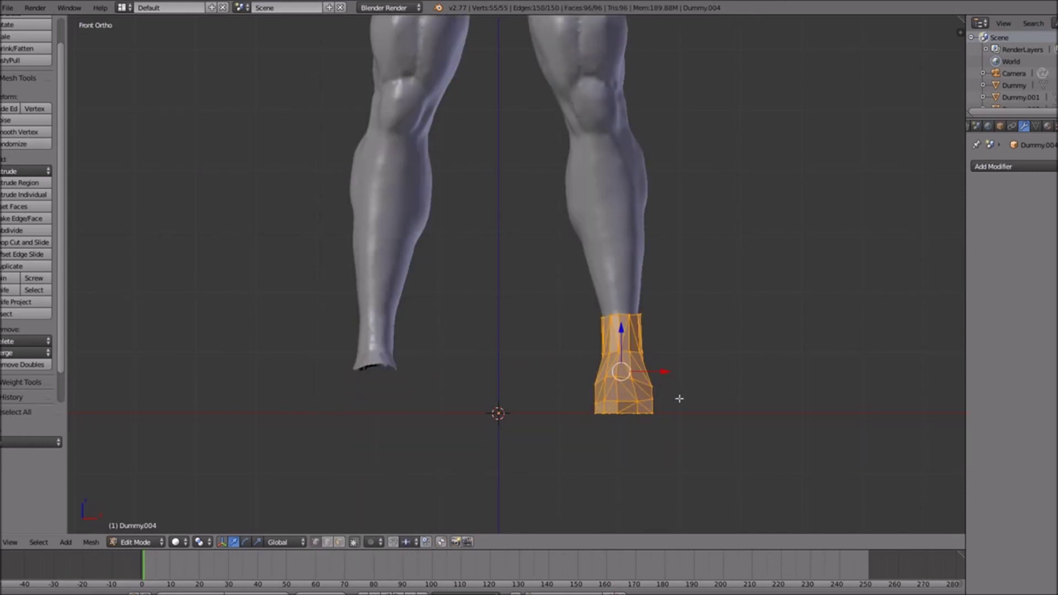
key("alt+s")
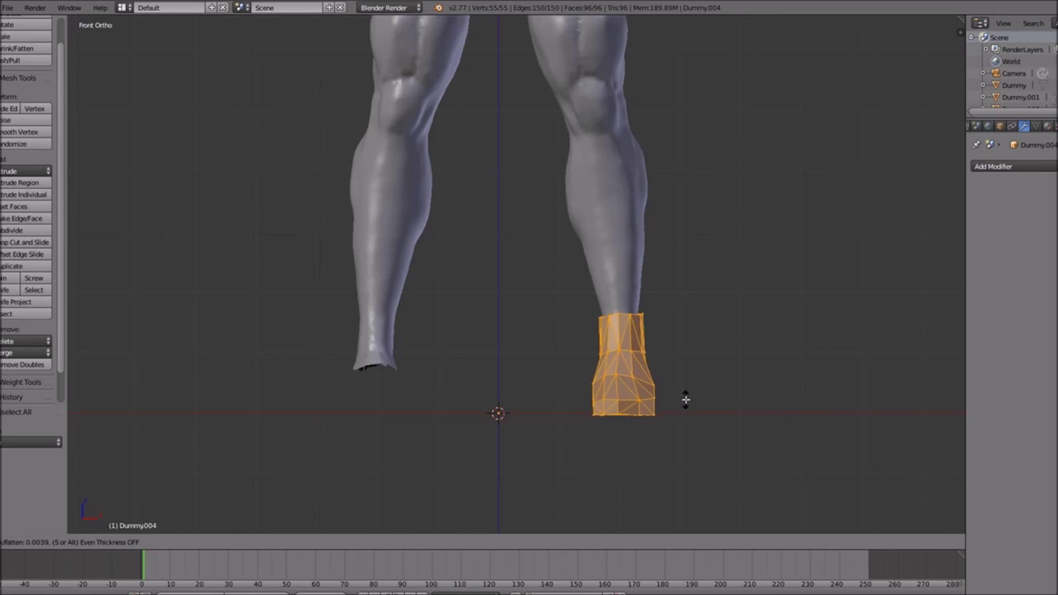
left_click(685, 399)
middle_click_drag(708, 359, 680, 408)
key("Tab")
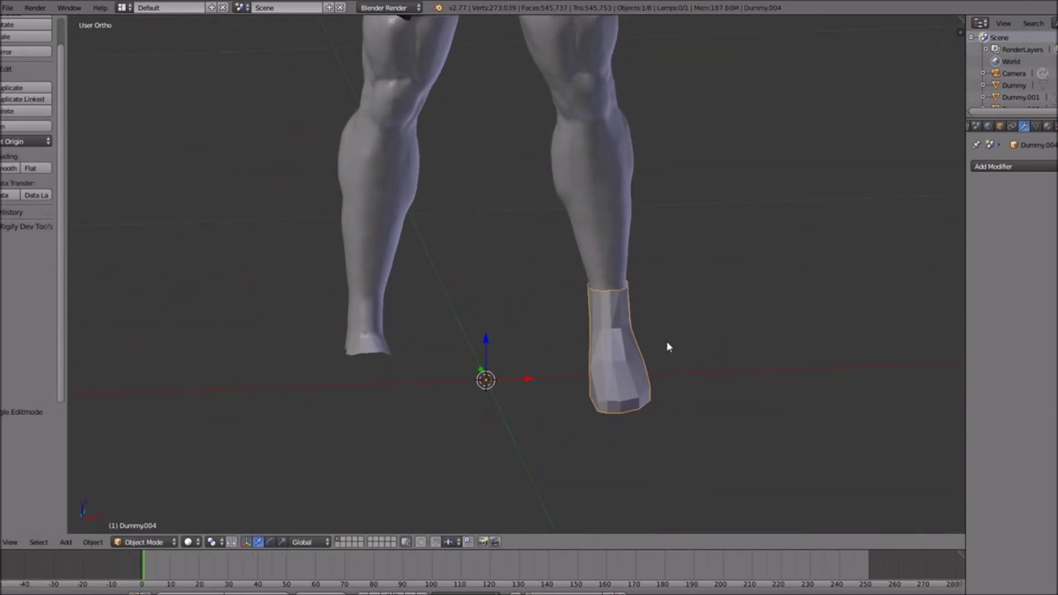
Extrude the shoe's top edge loop in place and scale it inward to 0.834 to form a rim around the ankle.
key("Tab")
middle_click_drag(668, 347, 654, 344)
scroll(625, 370, "up", 3)
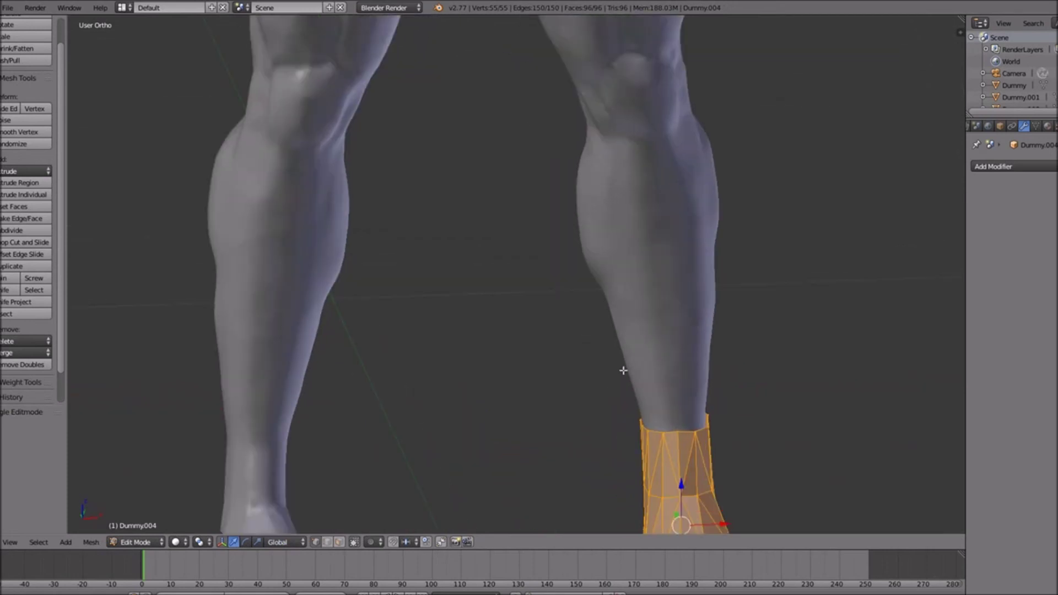
right_click(685, 431, "alt")
key("e")
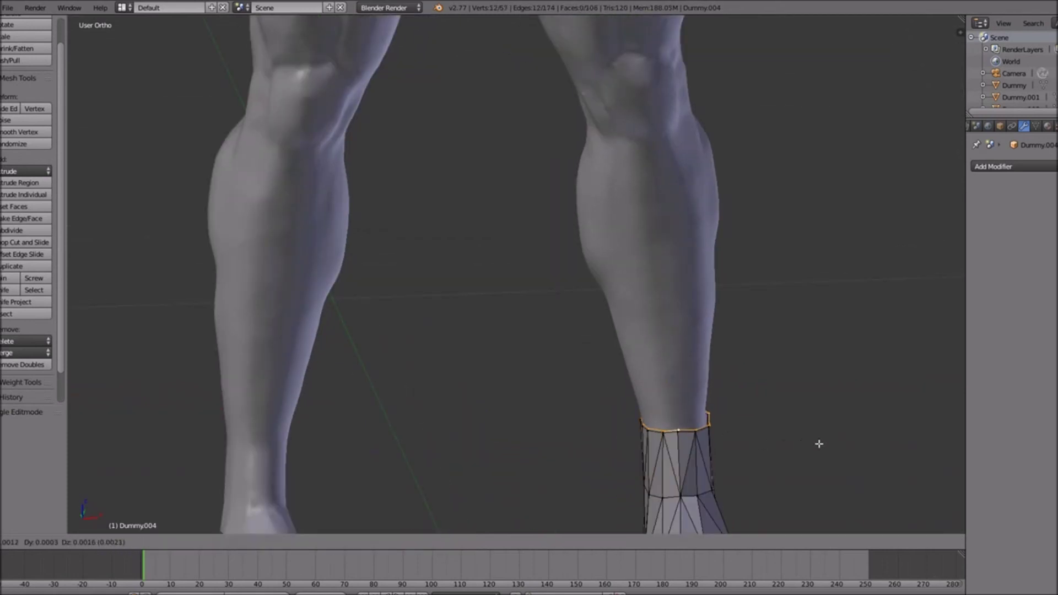
right_click(818, 443)
key("s")
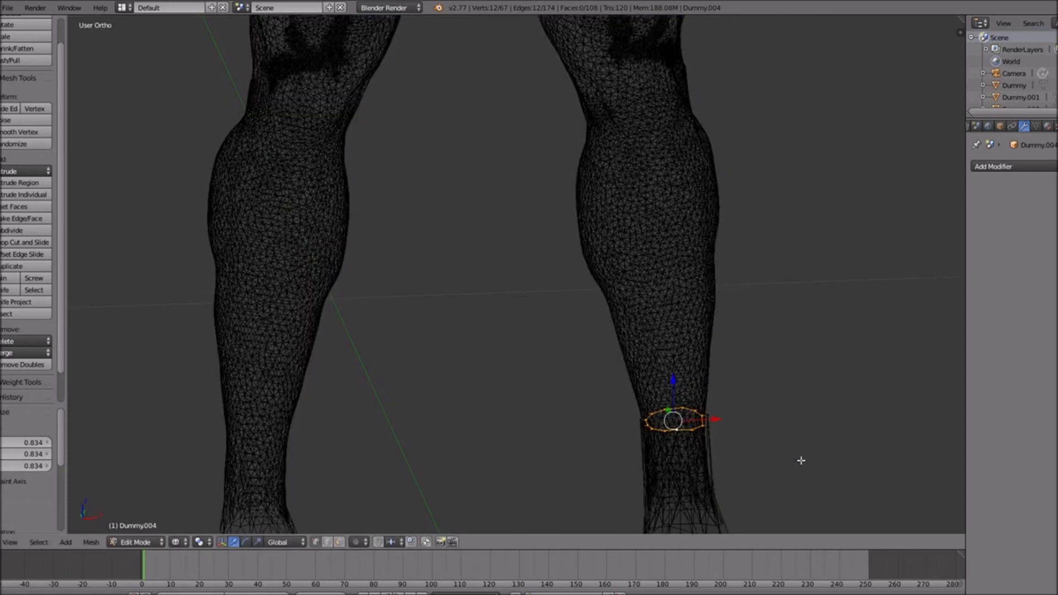
Add a Mirror modifier on the X axis to the shoe to create the opposite one.
scroll(801, 460, "down", 5)
mouse_move(683, 390)
middle_mouse_down()
mouse_move(579, 404)
mouse_move(534, 392)
mouse_move(585, 415)
mouse_move(556, 412)
mouse_move(716, 417)
mouse_move(733, 402)
middle_mouse_up()
left_click(996, 166)
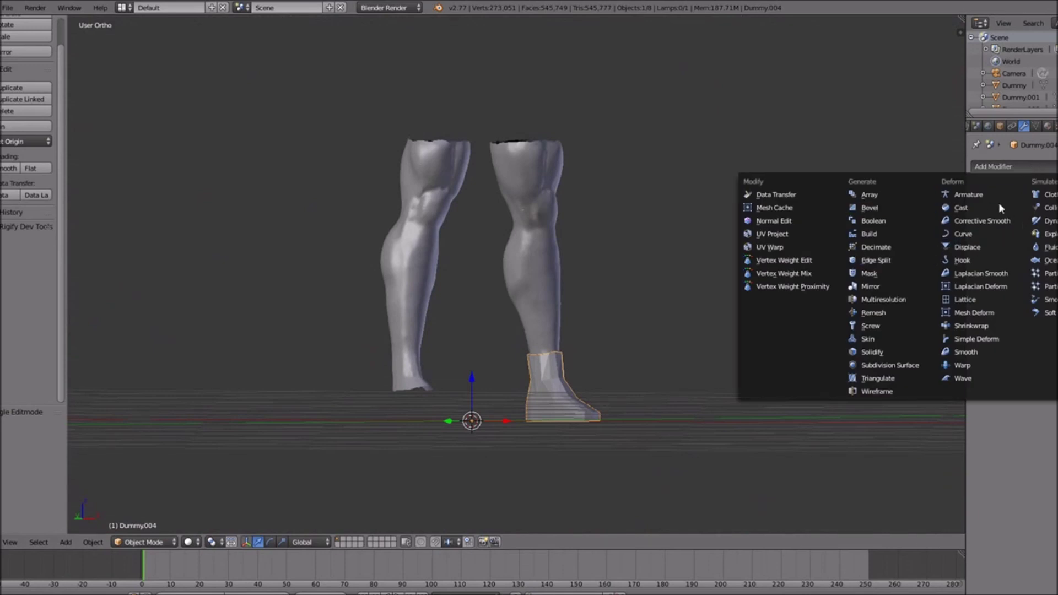
left_click(870, 286)
middle_click_drag(565, 397, 503, 404)
Apply smooth shading to the mirrored shoes.
left_click(1, 63)
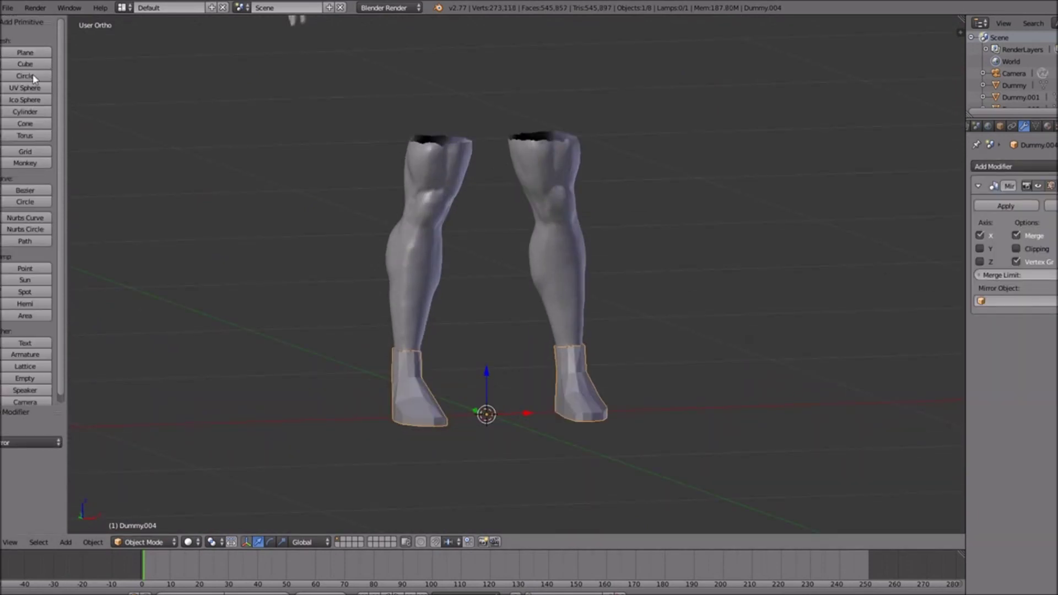
left_click(1, 35)
left_click(4, 196)
Move the vest and chest strap back 1 unit and the trousers back 2 units along X onto the body.
scroll(462, 265, "down", 3)
key("KP_1")
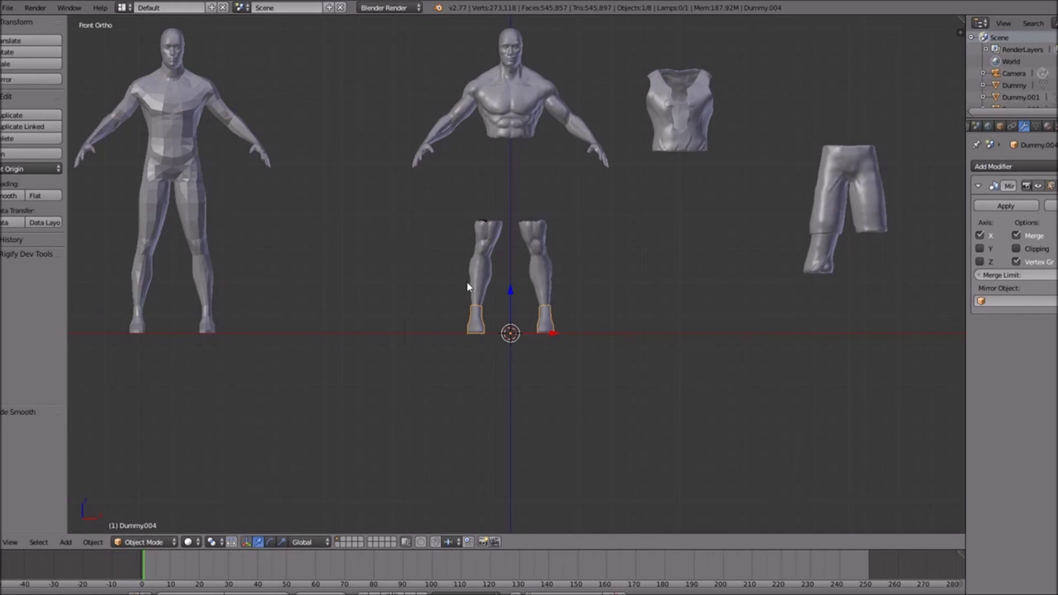
scroll(512, 286, "up", 5, "shift")
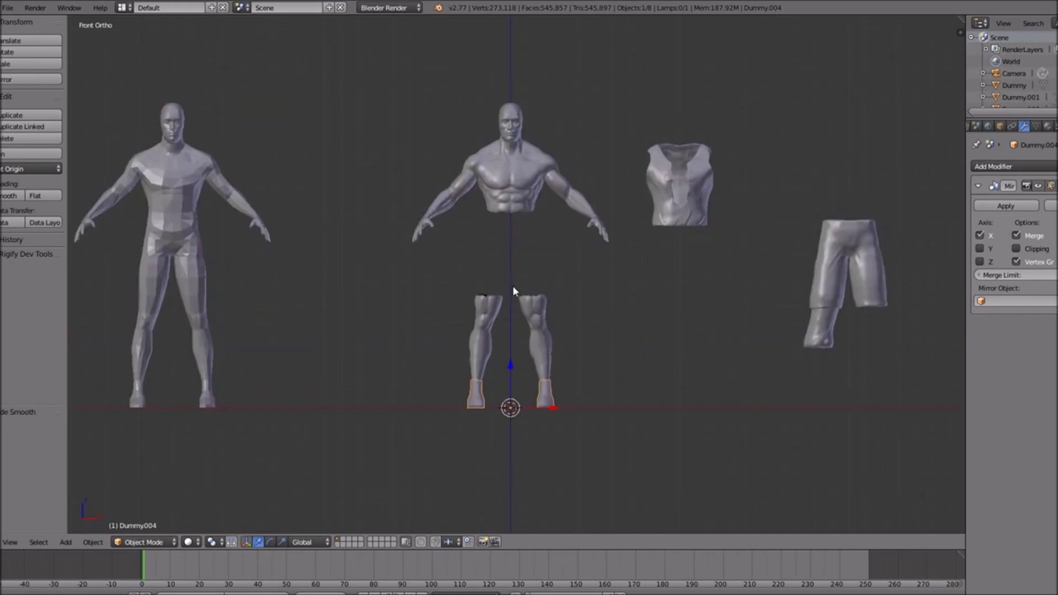
right_click(681, 205)
left_click_drag(722, 405, 549, 407)
right_click(815, 300)
left_click_drag(889, 409, 546, 409)
right_click(678, 178)
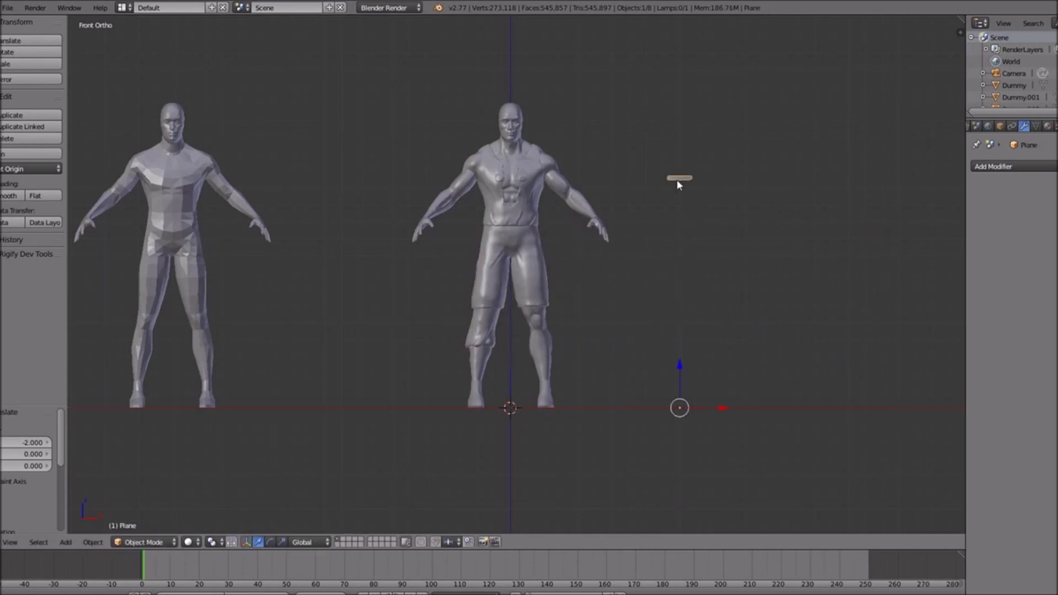
left_click_drag(722, 408, 552, 417)
Examine the fully dressed character from the front, back and sides, including the shoes.
scroll(510, 406, "up", 3)
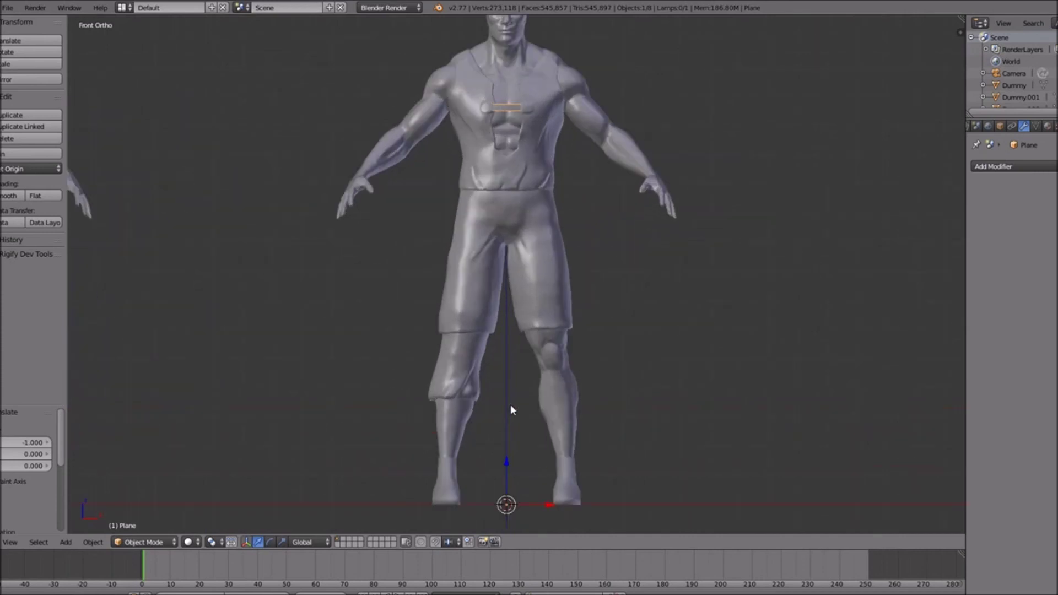
scroll(510, 406, "down", 4)
scroll(510, 406, "up", 3)
middle_click_drag(625, 349, 603, 395)
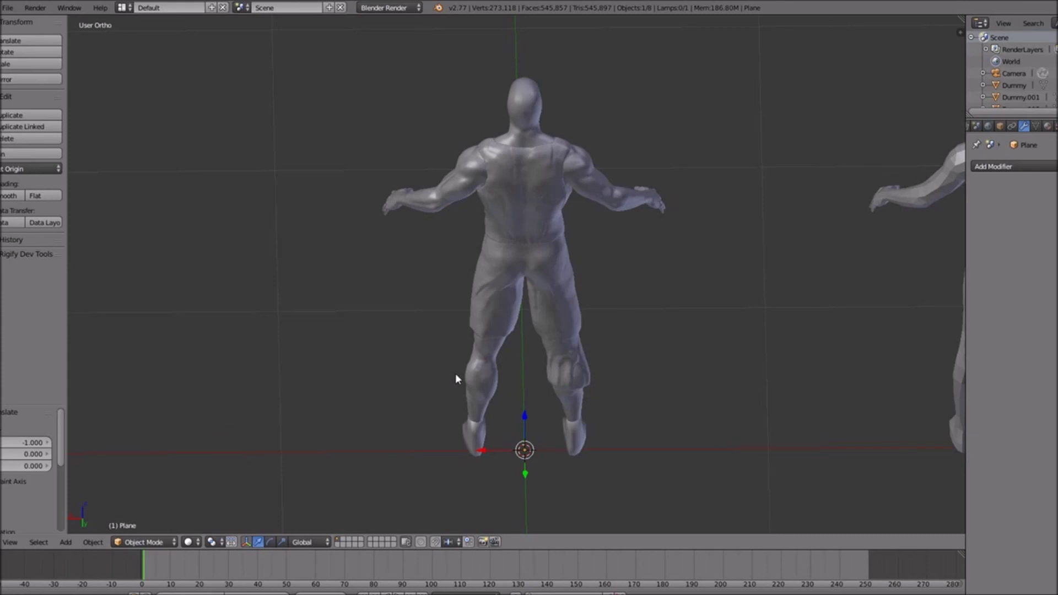
middle_click_drag(448, 354, 567, 321)
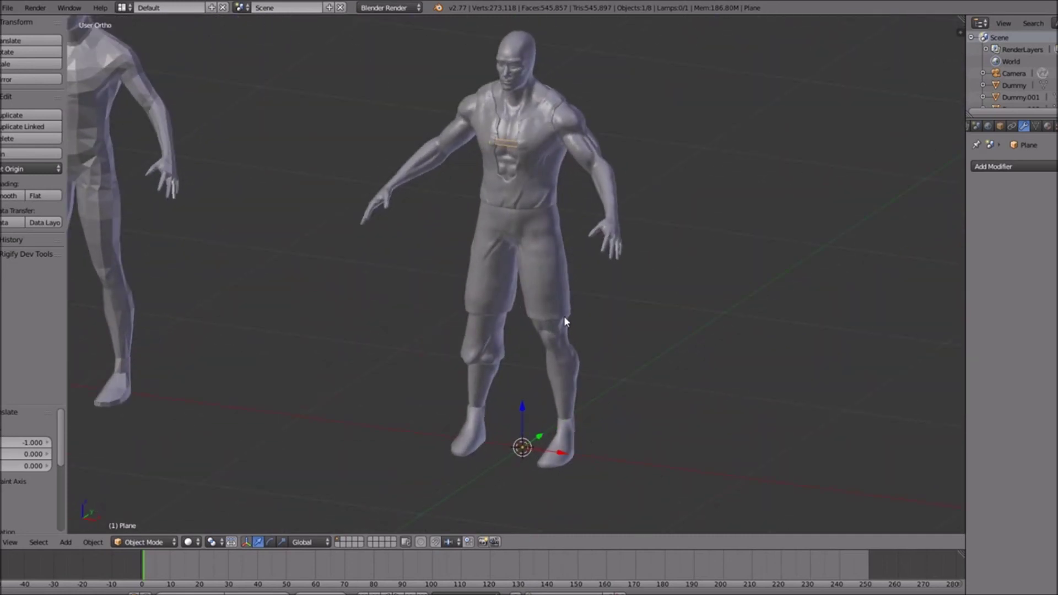
middle_click_drag(499, 326, 518, 300)
scroll(517, 297, "up", 6, "shift")
scroll(517, 299, "down", 15, "shift")
middle_click_drag(519, 310, 488, 310)
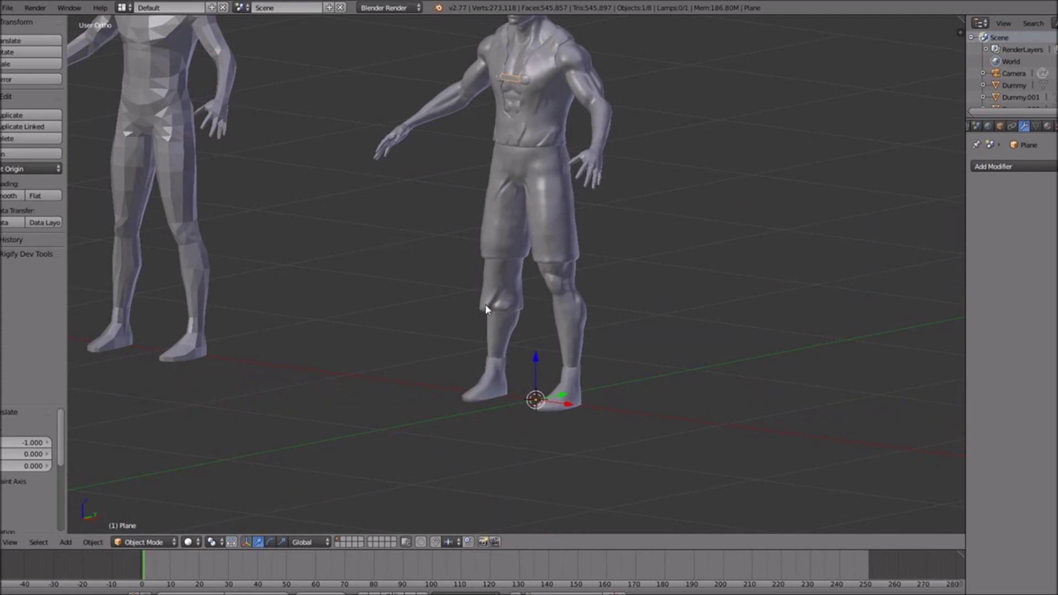
Examine the dressed character beside the original low-poly dummy from angled front views, near and far.
middle_click_drag(487, 302, 510, 320)
scroll(543, 289, "down", 3)
scroll(543, 291, "up", 6)
scroll(497, 320, "down", 4)
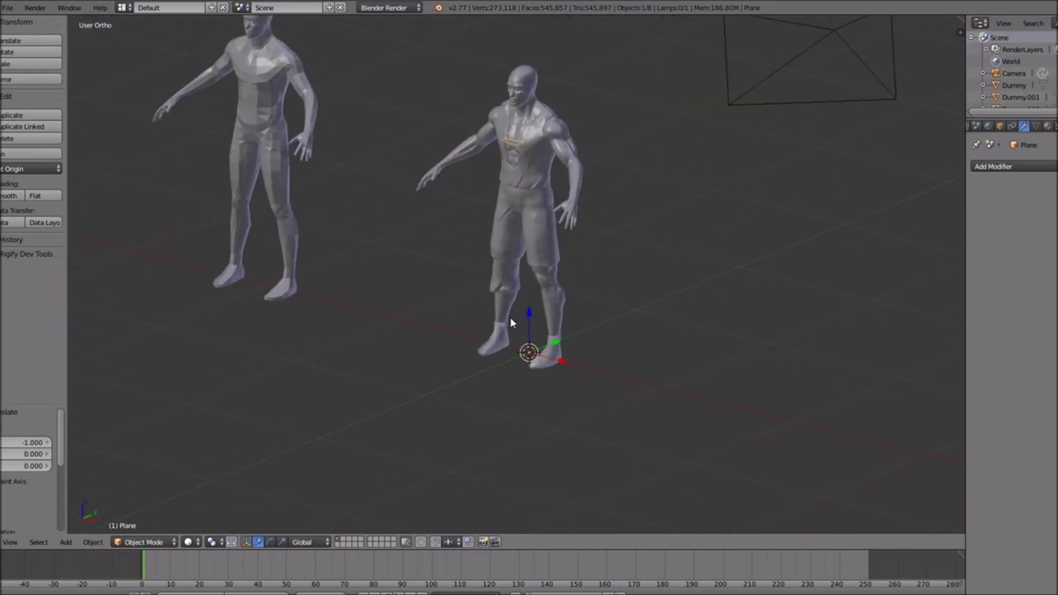
middle_click_drag(510, 322, 481, 301)
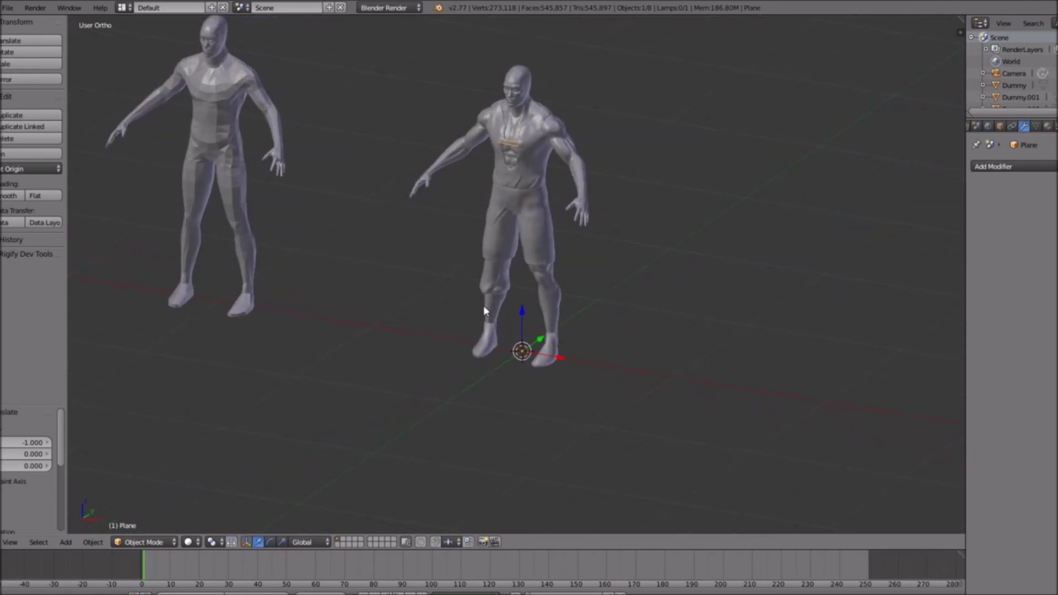
scroll(483, 306, "up", 4, "shift")
scroll(484, 306, "down", 3, "ctrl")
scroll(475, 311, "down", 3, "shift")
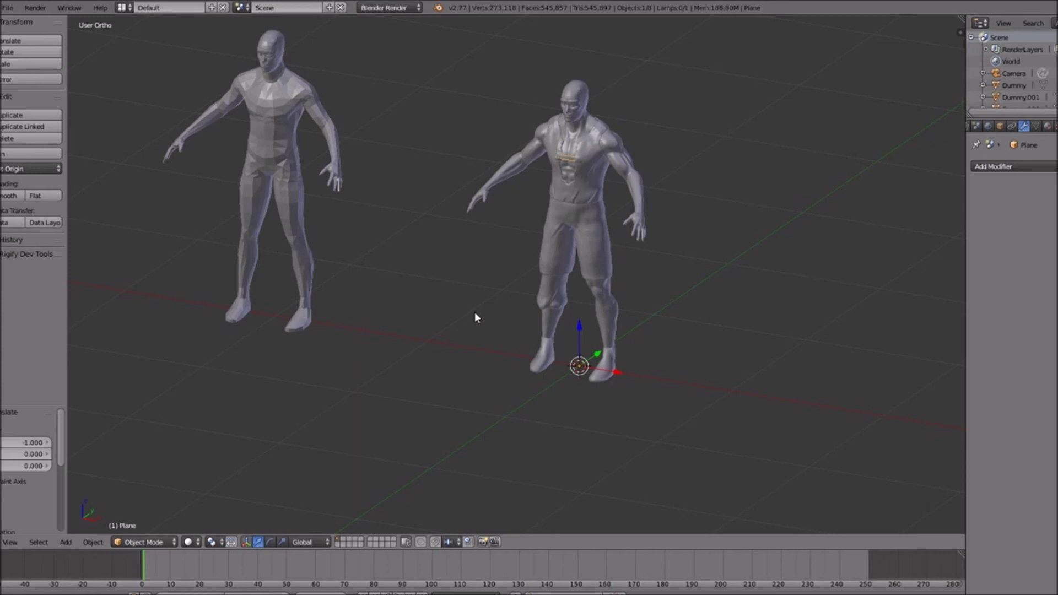
In front view, move the body 1.2 units along X out of the clothing to inspect the separate pieces, and move it back -1.2 units.
key("KP_1")
right_click(589, 319)
left_click_drag(601, 382, 800, 385)
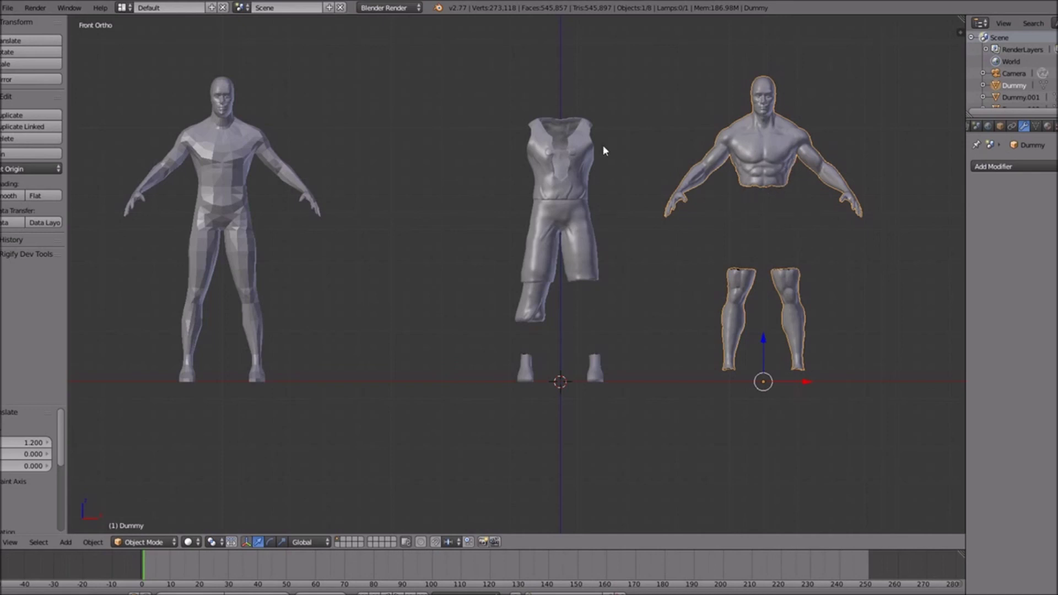
left_click_drag(804, 381, 604, 392)
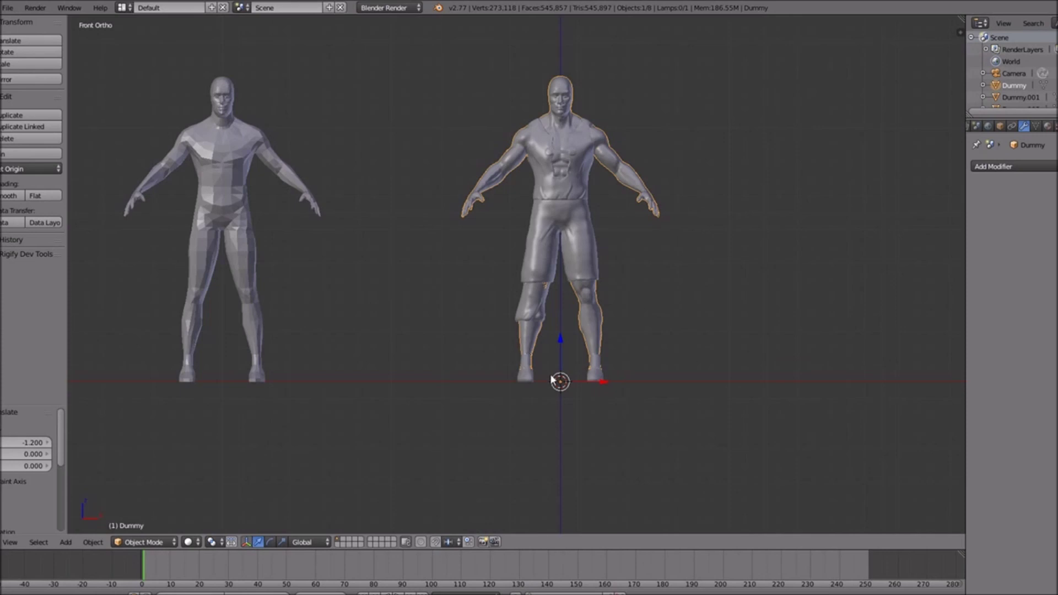
scroll(639, 412, "up", 4)
scroll(636, 408, "down", 4)
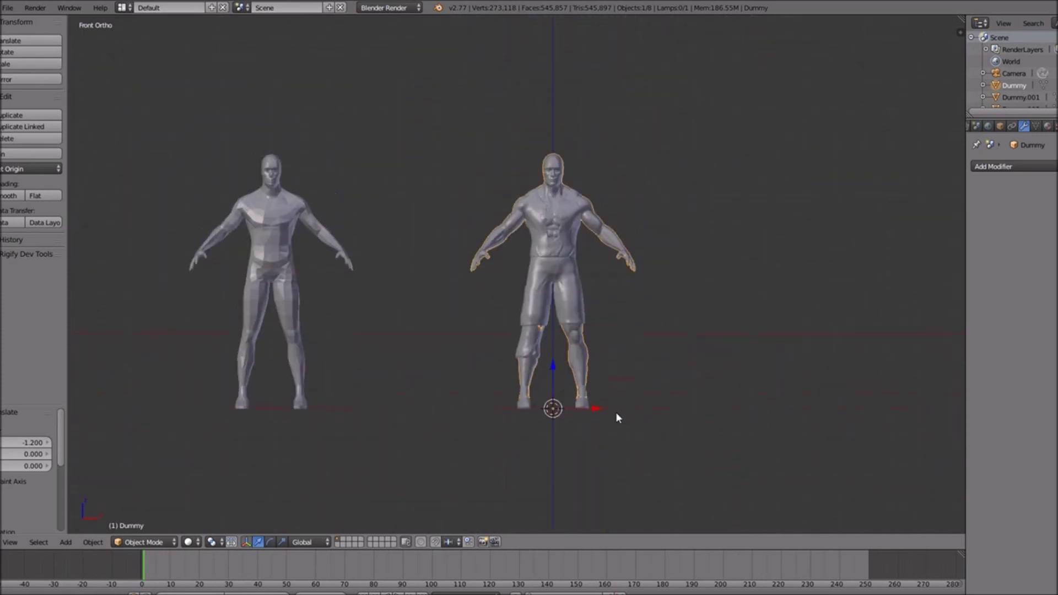